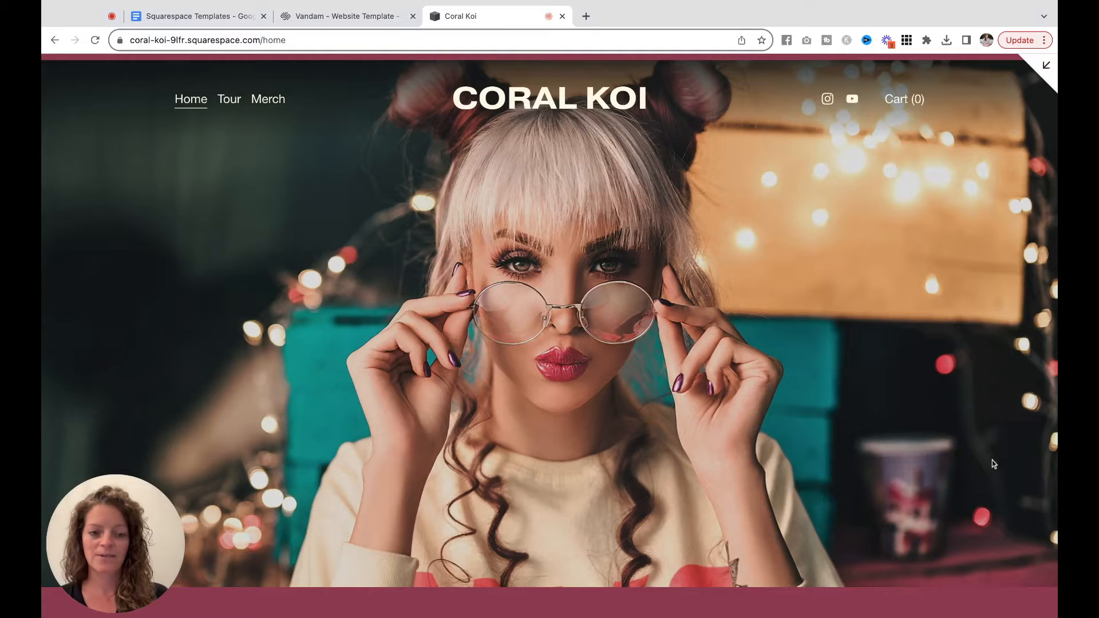
Step: Look through the finished Coral Koi home page from the hero image past the album, tour dates and merch sections
scroll(993, 458, "down", 5)
scroll(994, 453, "down", 10)
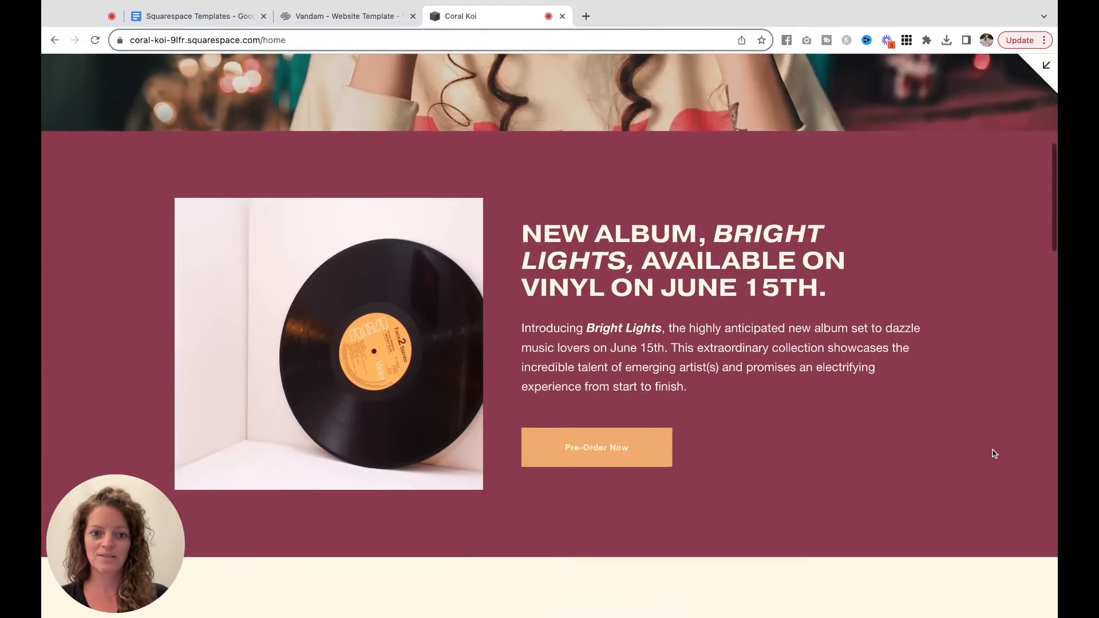
scroll(550, 336, "down", 10)
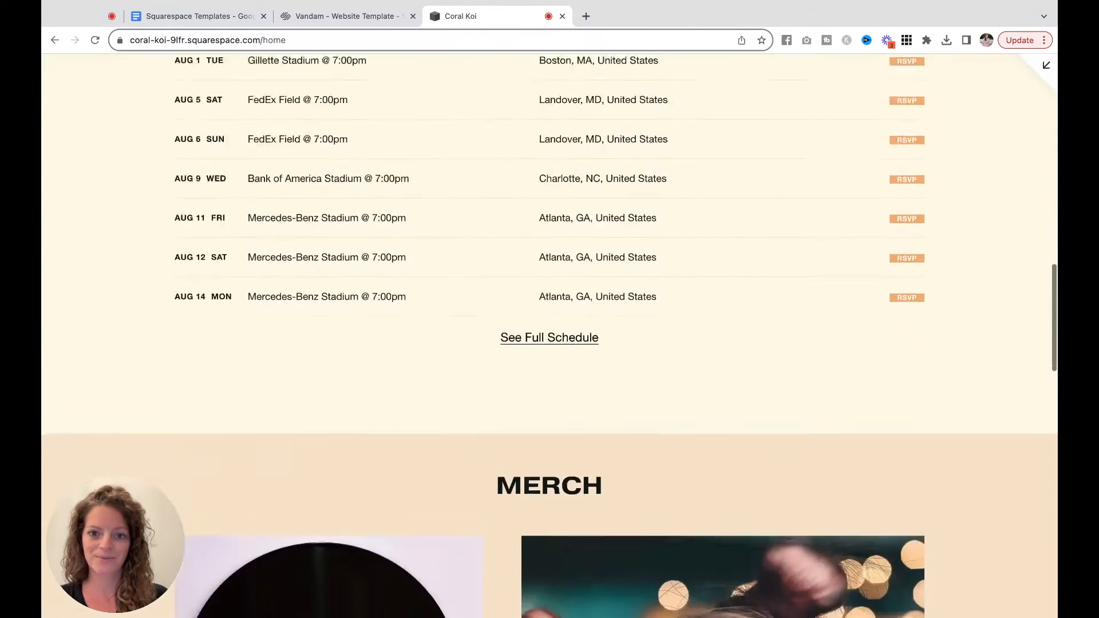
scroll(549, 335, "down", 10)
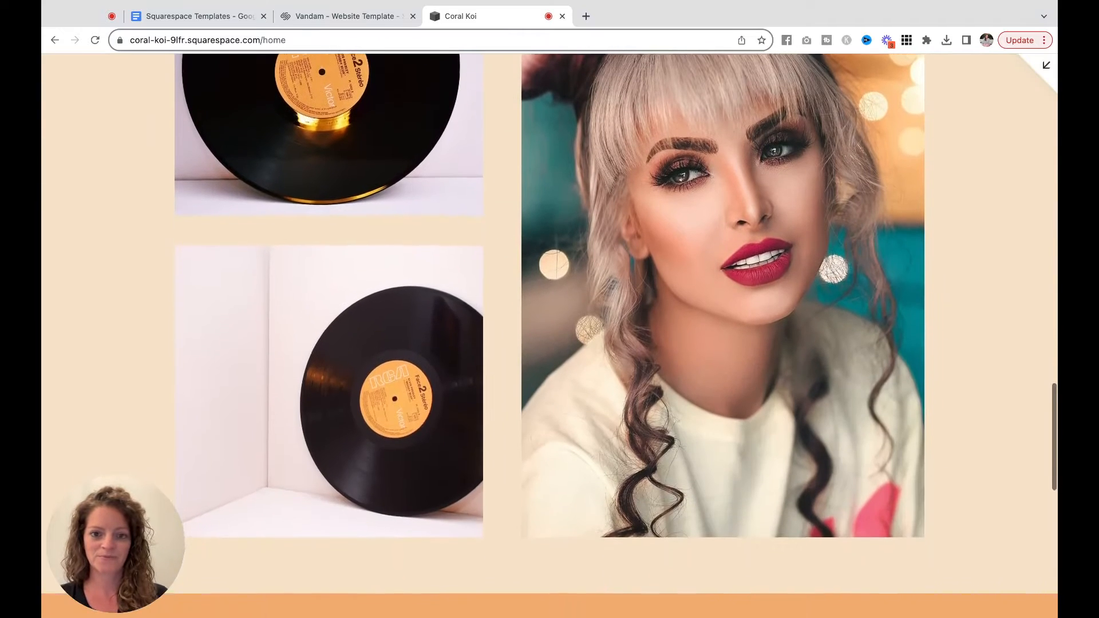
scroll(549, 335, "down", 3)
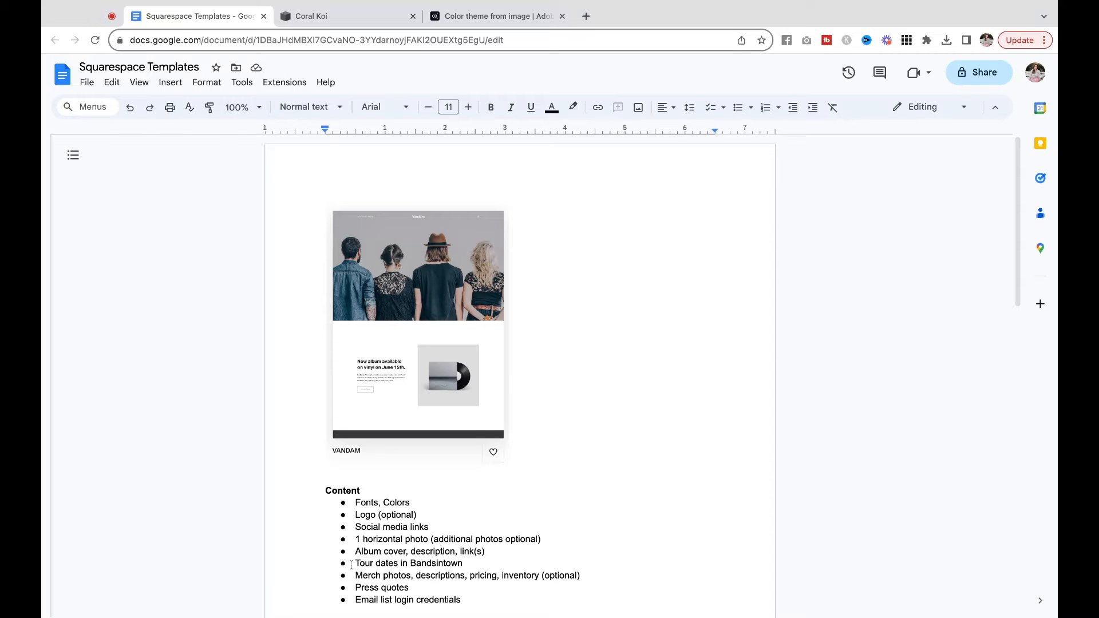
Step: Add "(manager.bandsintown.com)" after "Tour dates in Bandsintown" in the document's Content list
left_click(503, 553)
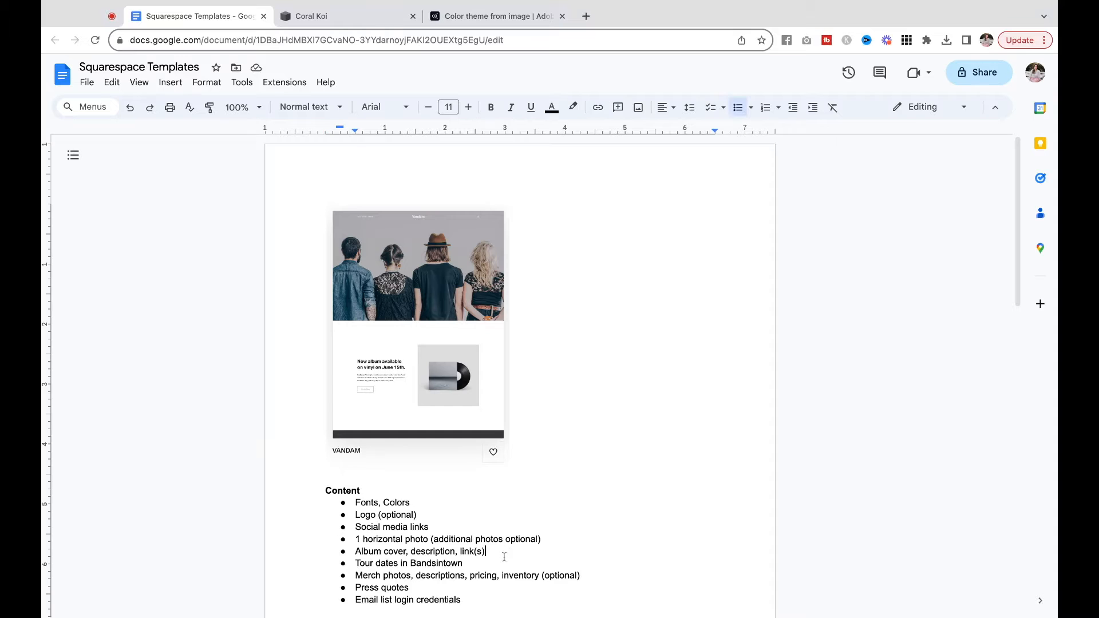
left_click(497, 565)
type("(manager.bandsintown.")
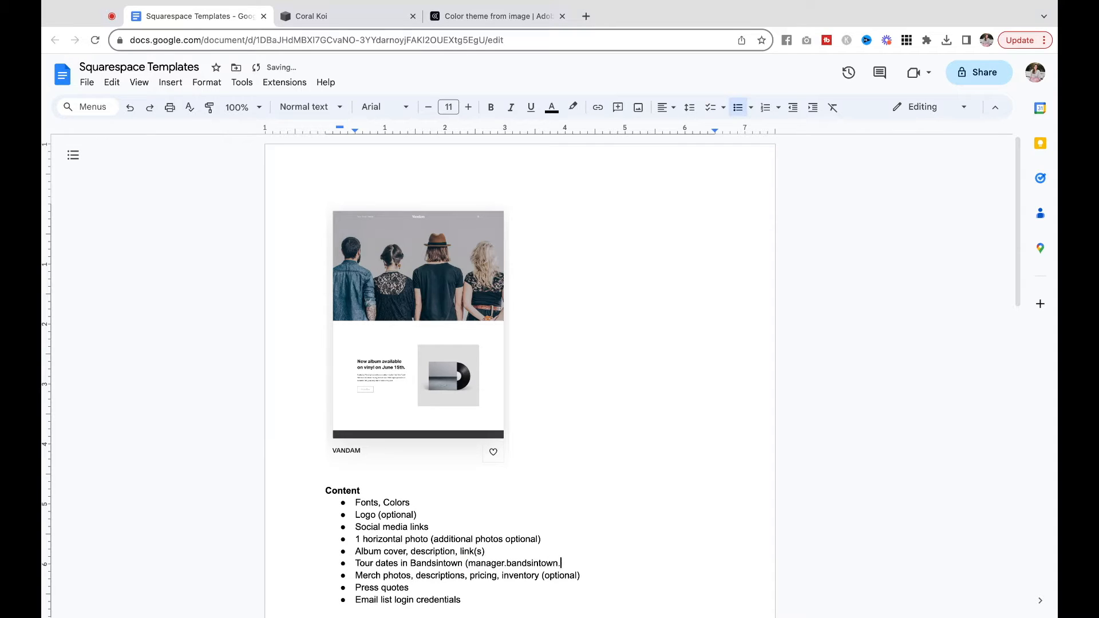
type("com)")
Step: Review the document's content checklist, suggested additions and photo credits
scroll(346, 598, "down", 1)
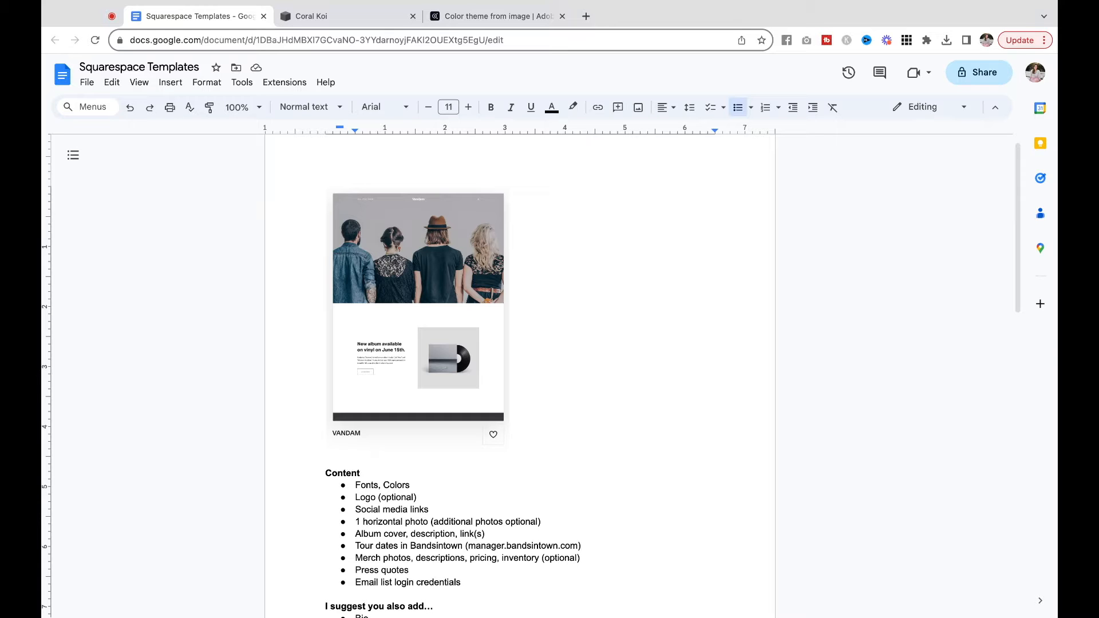
scroll(520, 344, "down", 4)
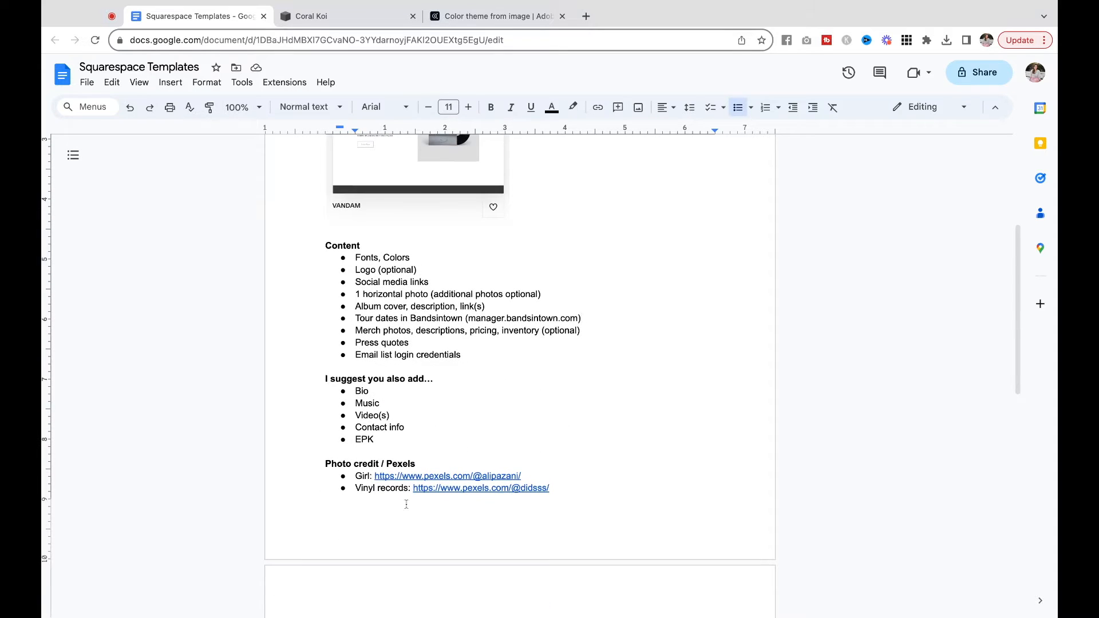
scroll(470, 453, "up", 4)
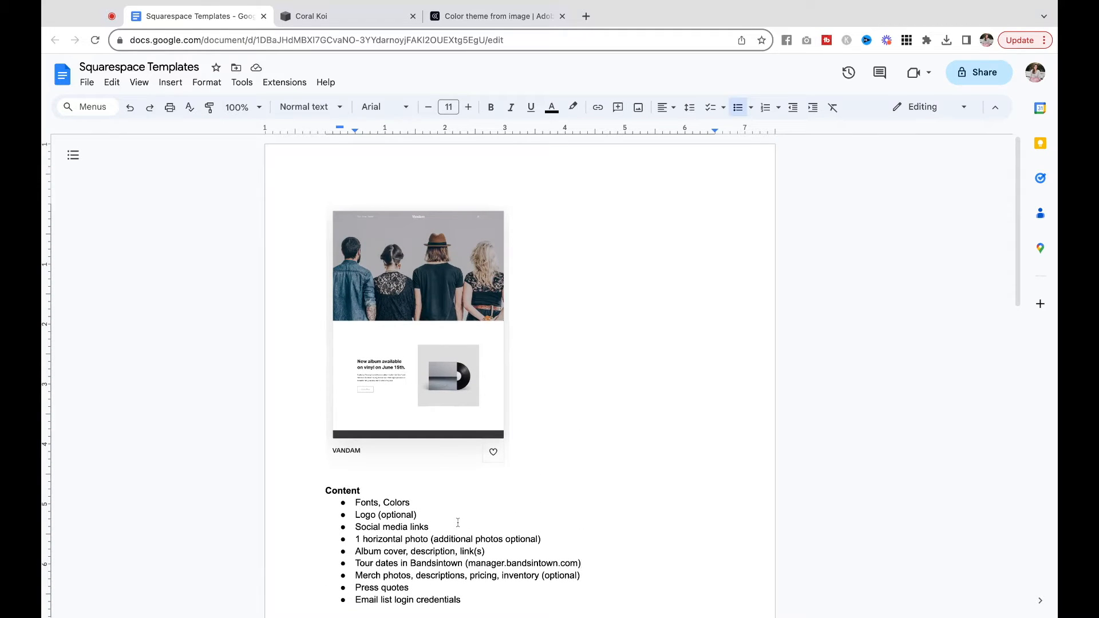
Step: Switch to the Coral Koi site in Squarespace, start editing the Home page and open the site-wide font styles
left_click(343, 16)
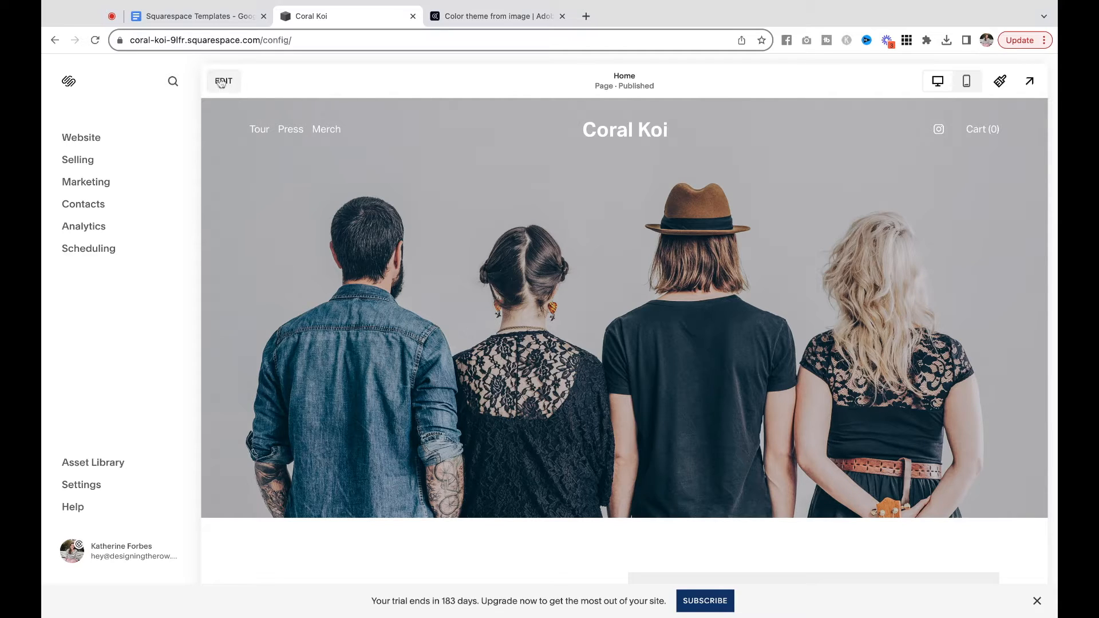
left_click(89, 138)
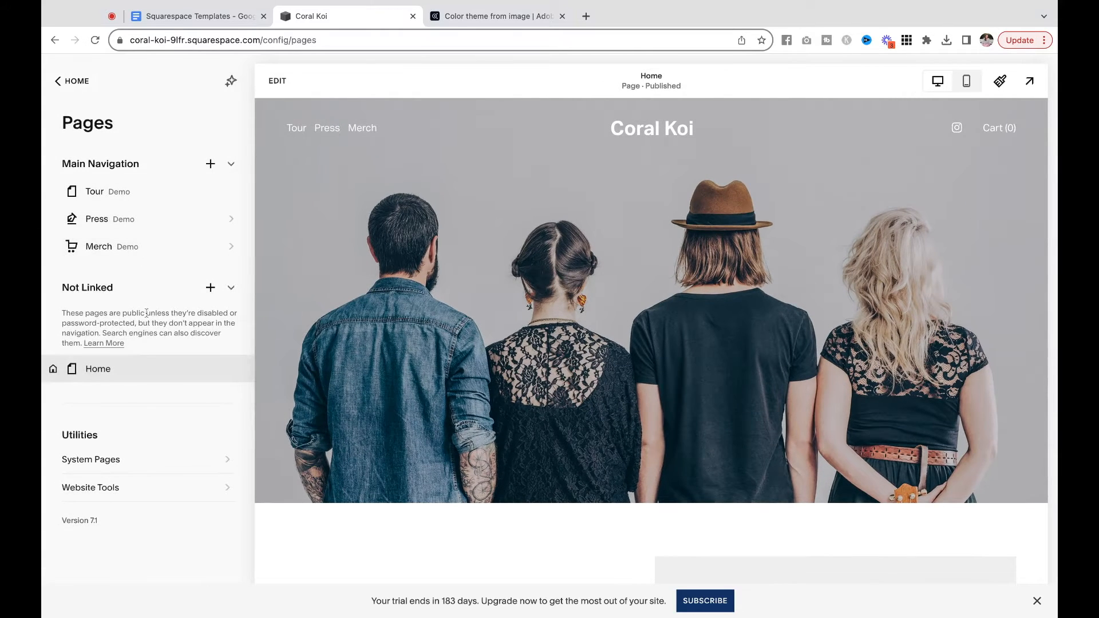
left_click(277, 81)
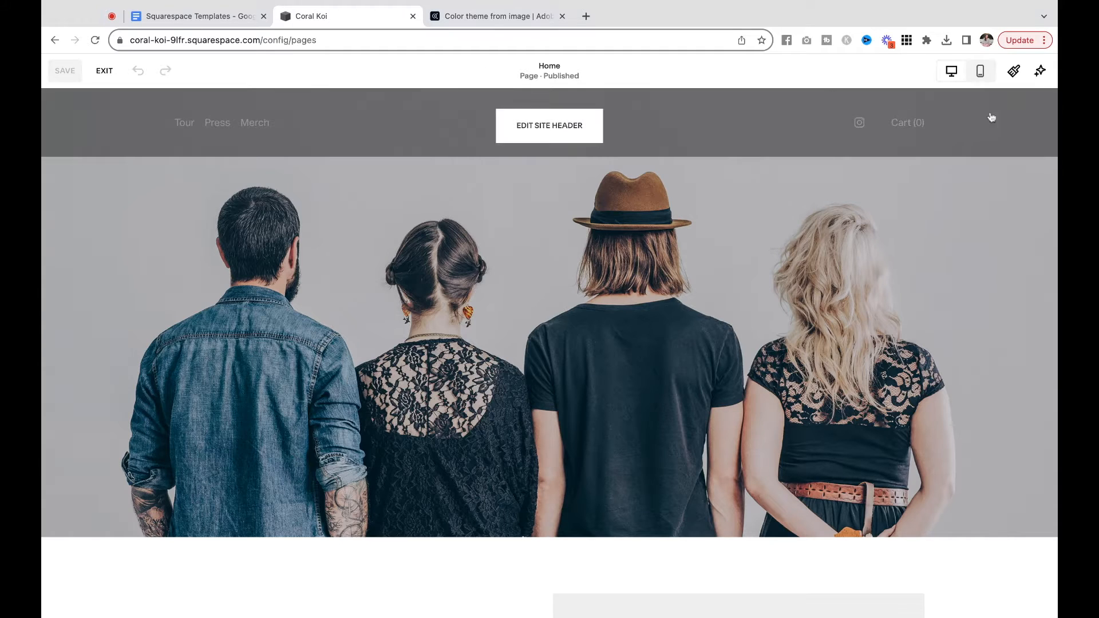
left_click(1013, 72)
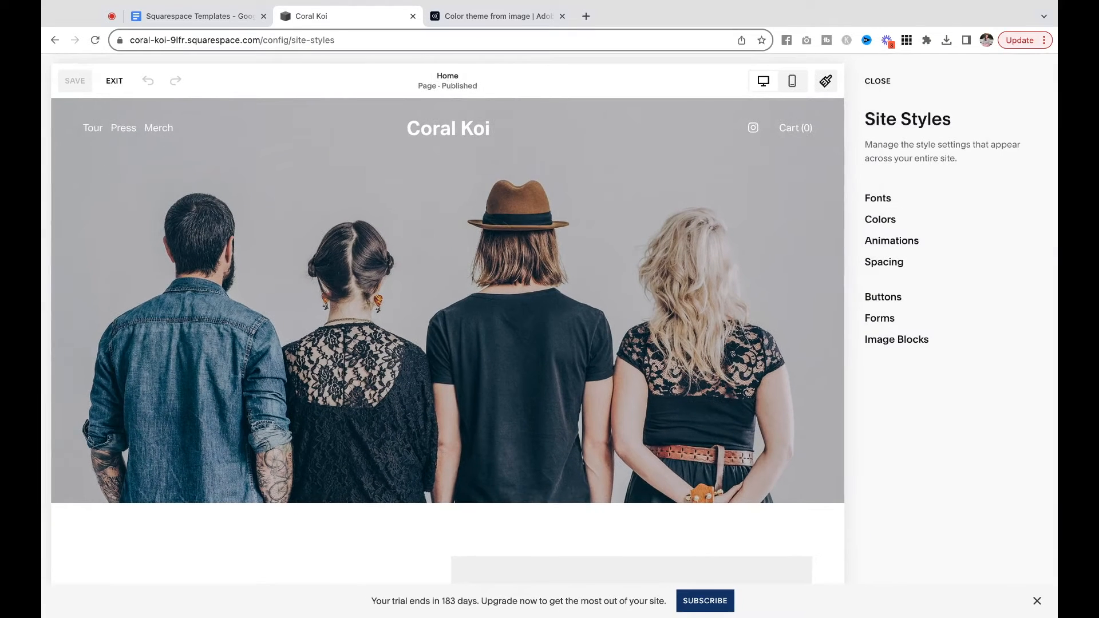
left_click(877, 198)
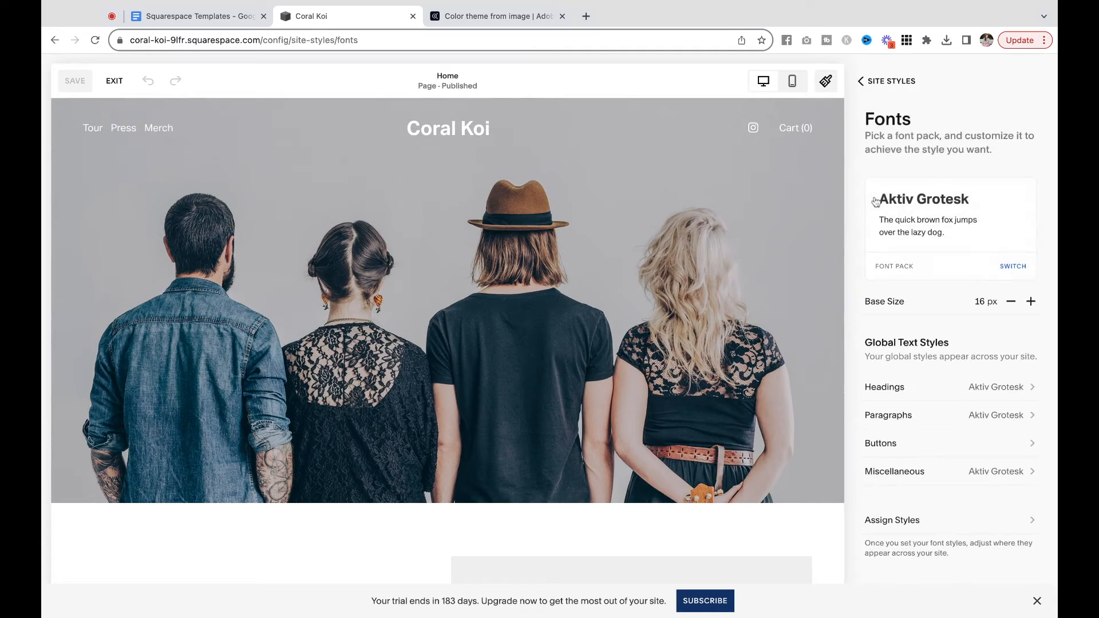
scroll(935, 335, "down", 1)
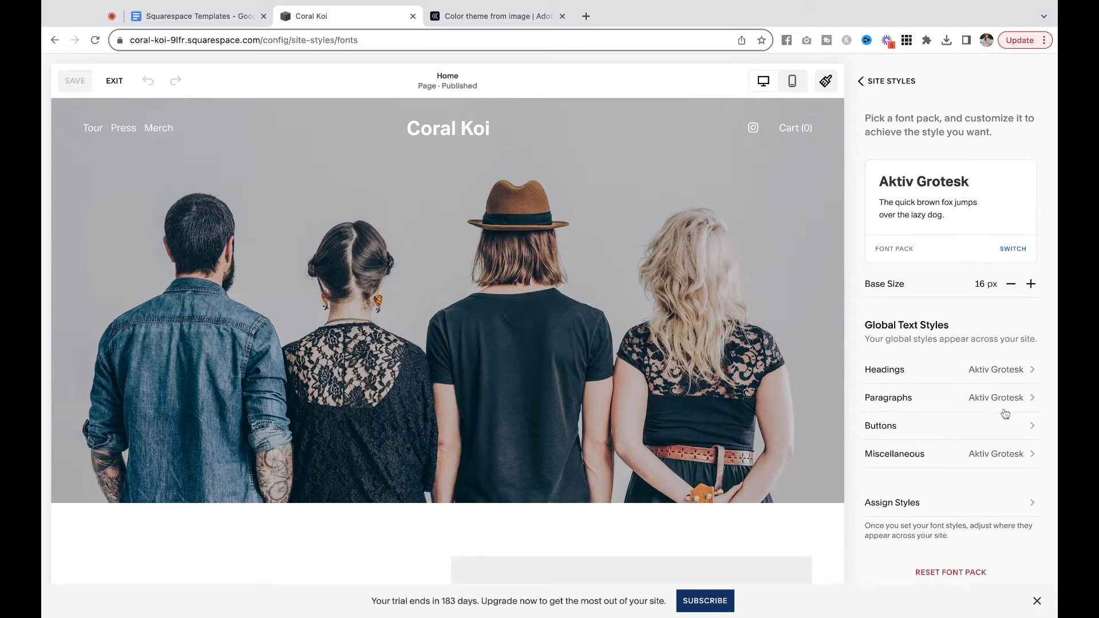
scroll(1002, 372, "up", 1)
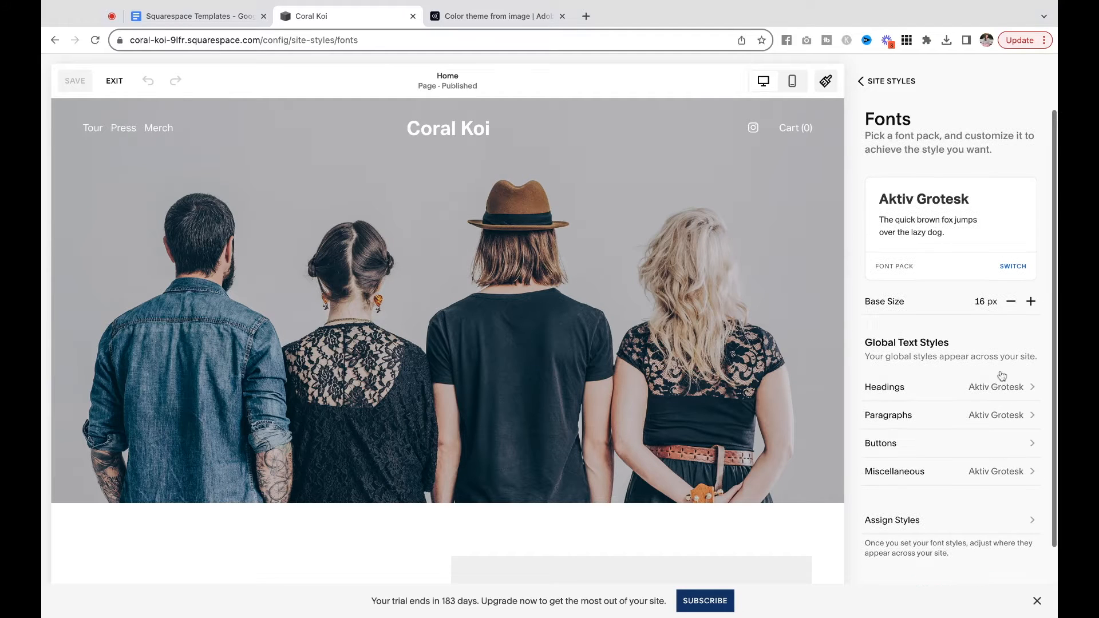
Step: Switch the site's font pack to the sans-serif Pragmatica Extended and return to the site styles overview
left_click(1026, 267)
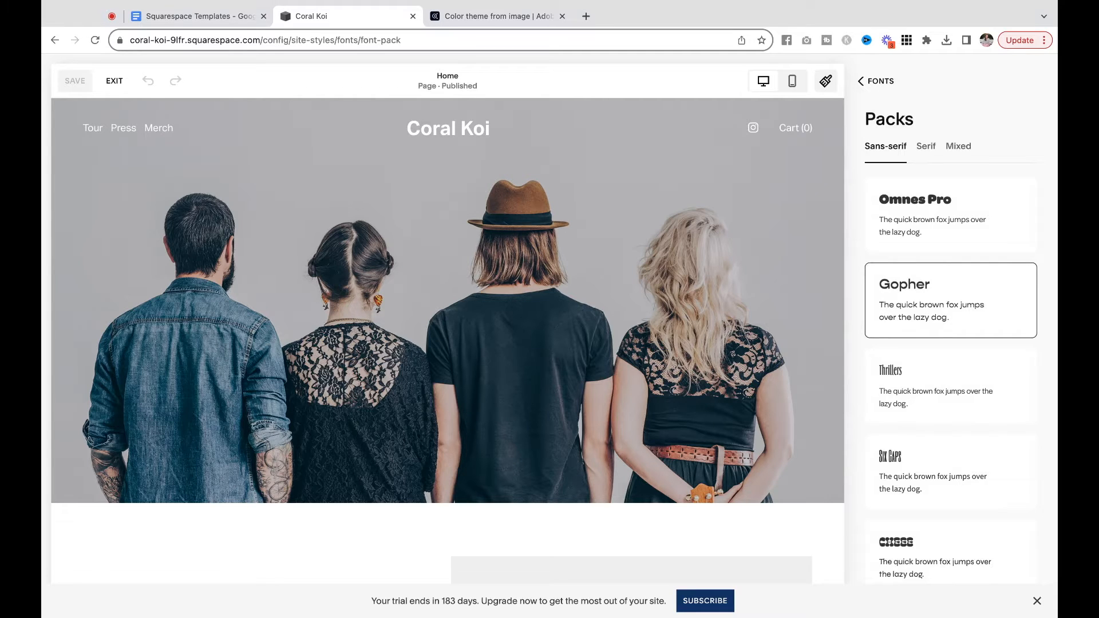
scroll(1040, 279, "down", 1)
scroll(1040, 279, "down", 12)
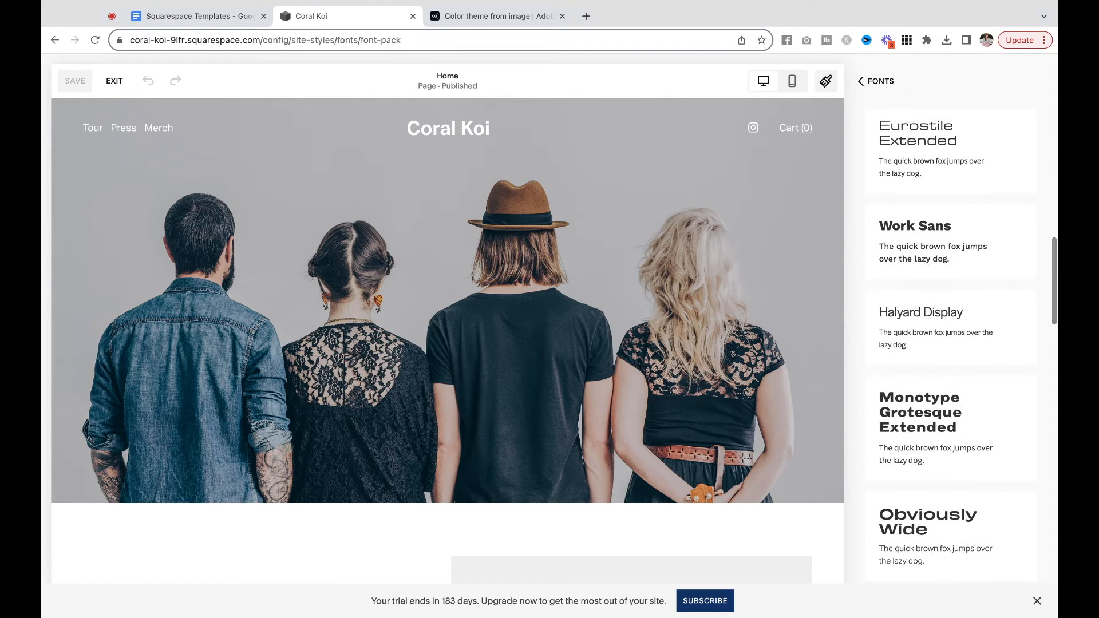
scroll(950, 343, "down", 7)
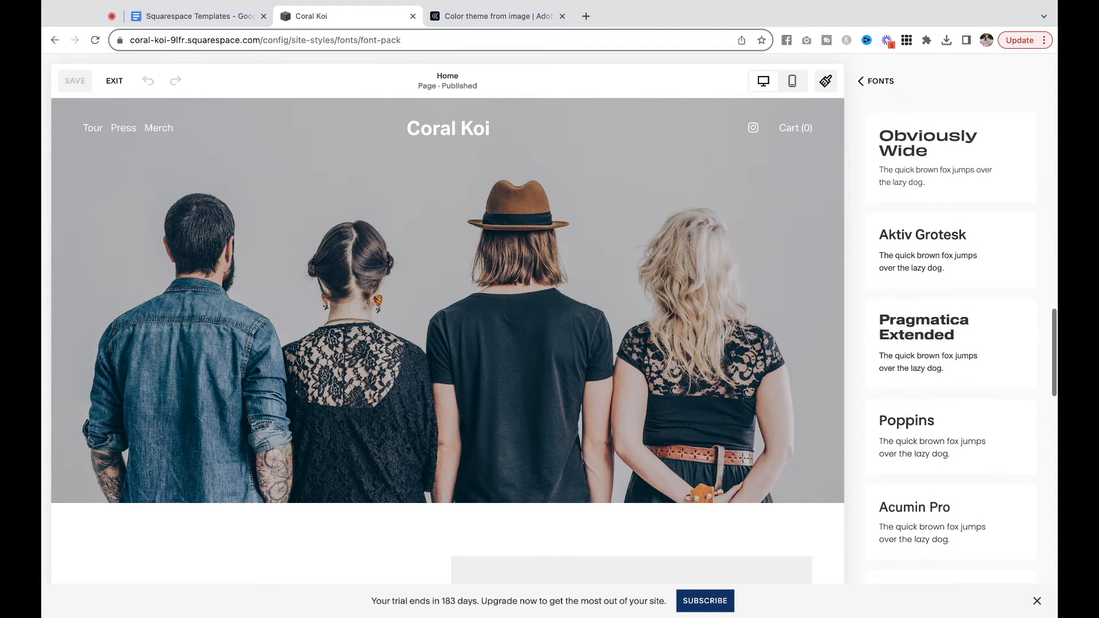
scroll(969, 223, "down", 2)
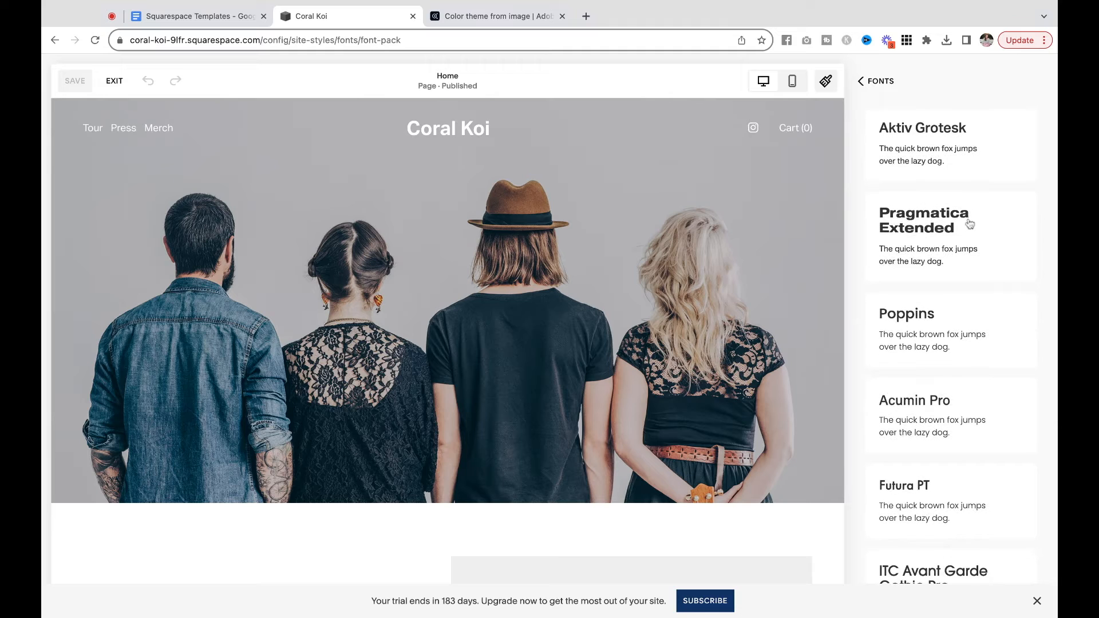
left_click(965, 223)
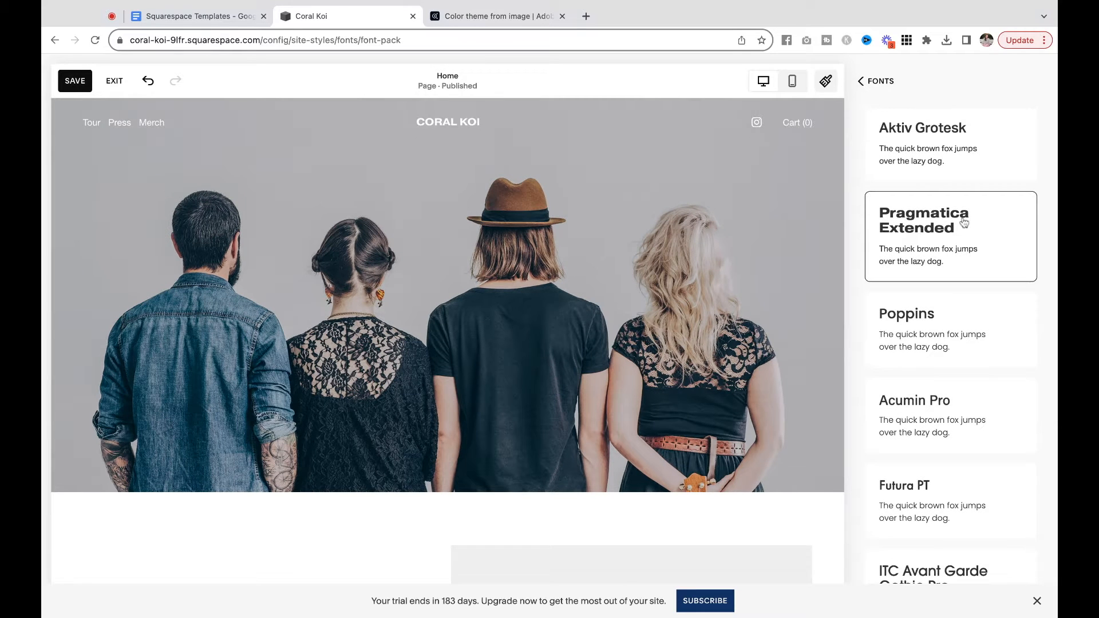
left_click(884, 90)
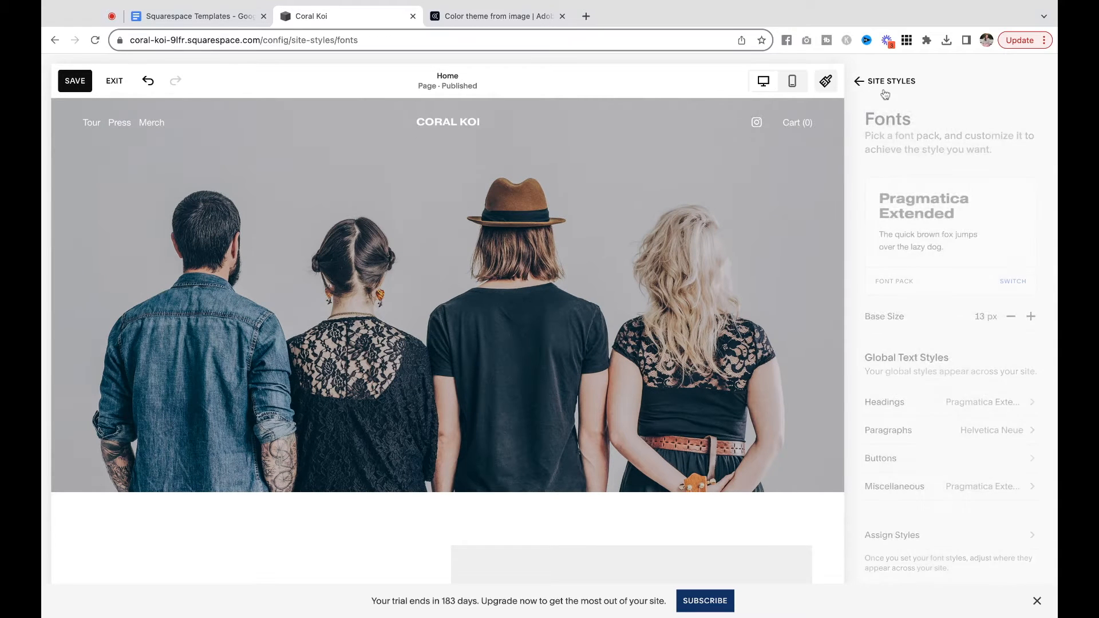
left_click(885, 92)
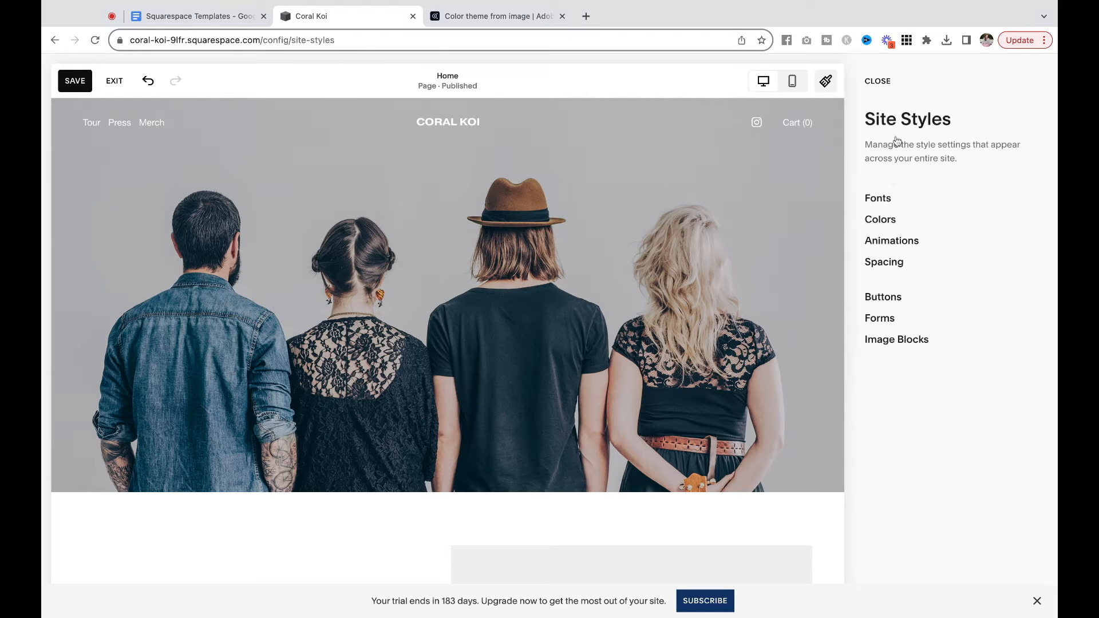
Step: Copy the cream color #FDF8E4 from Adobe Color and set it as the first, lightest color in the Squarespace site palette
left_click(888, 220)
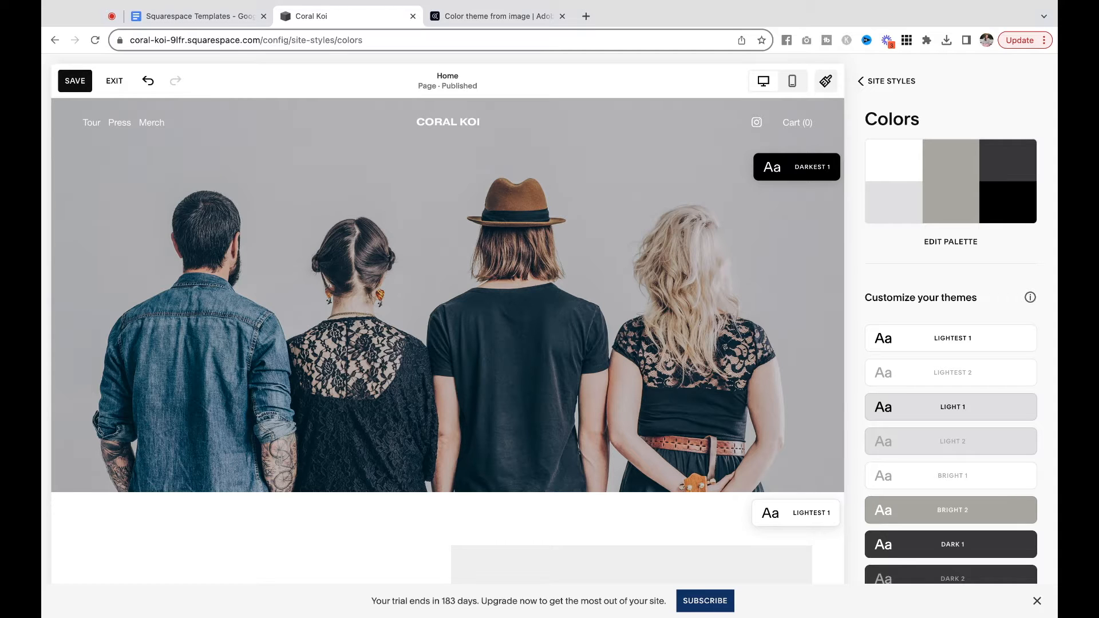
left_click(478, 19)
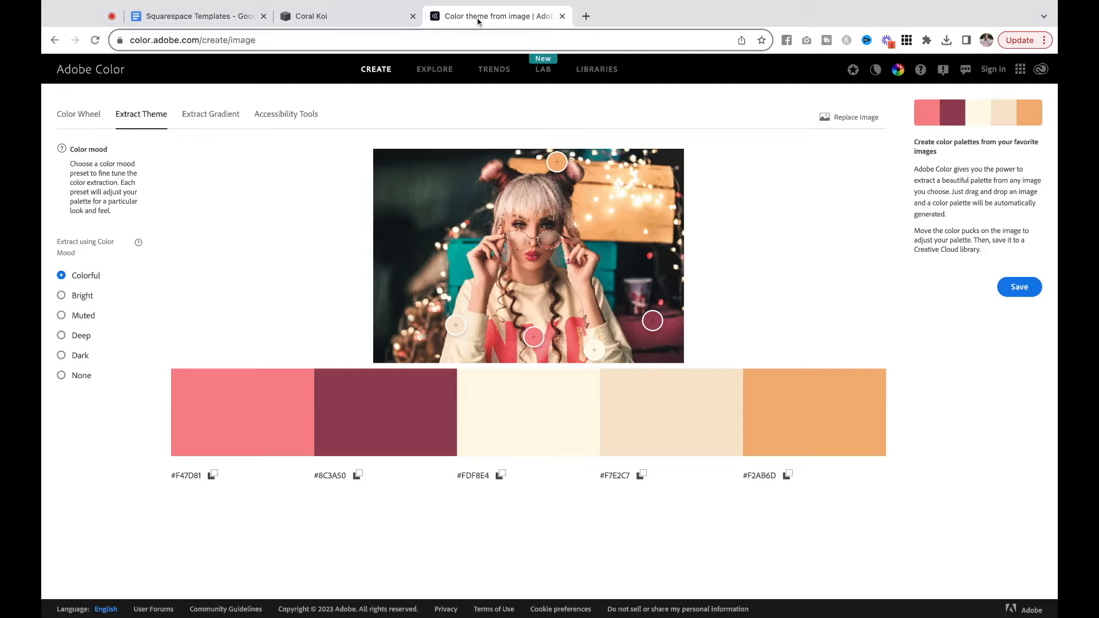
left_click(474, 484)
left_click(366, 17)
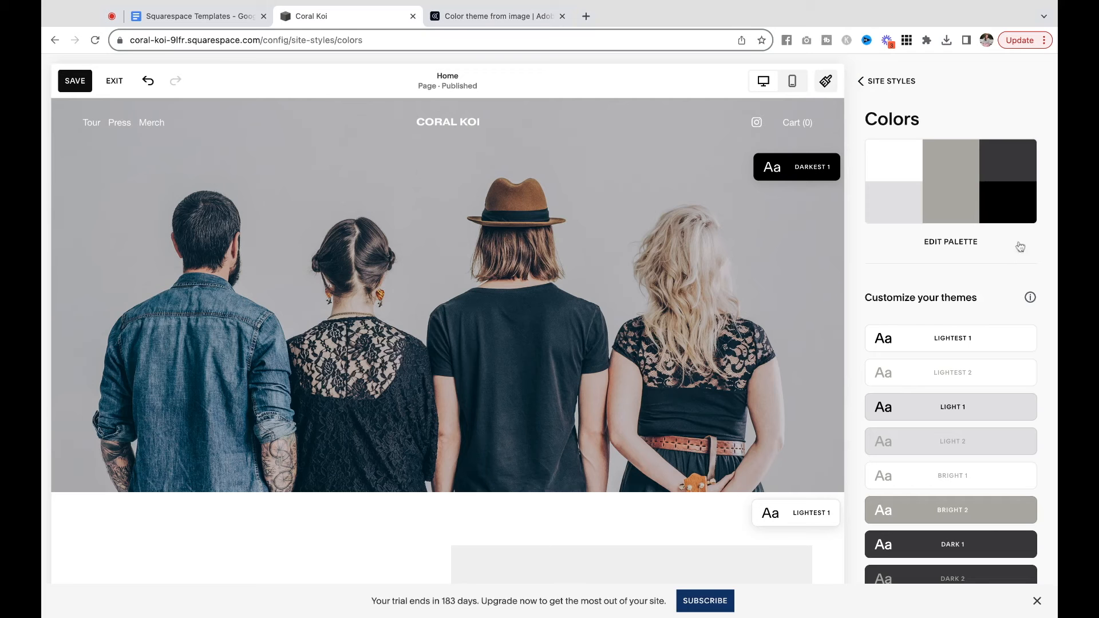
left_click(971, 243)
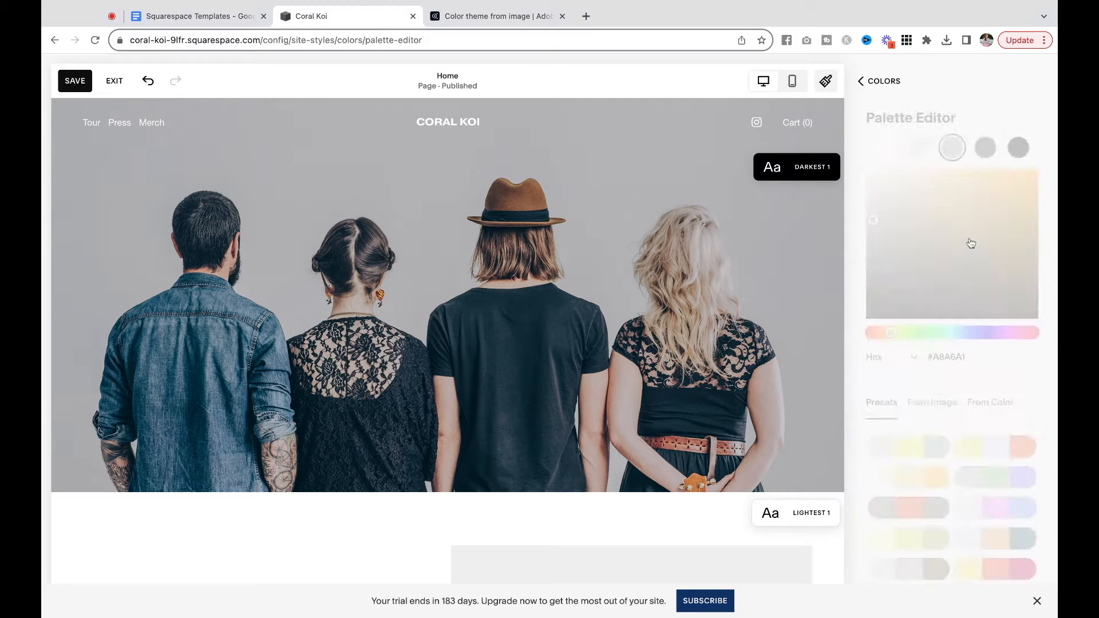
left_click(907, 365)
left_click(898, 309)
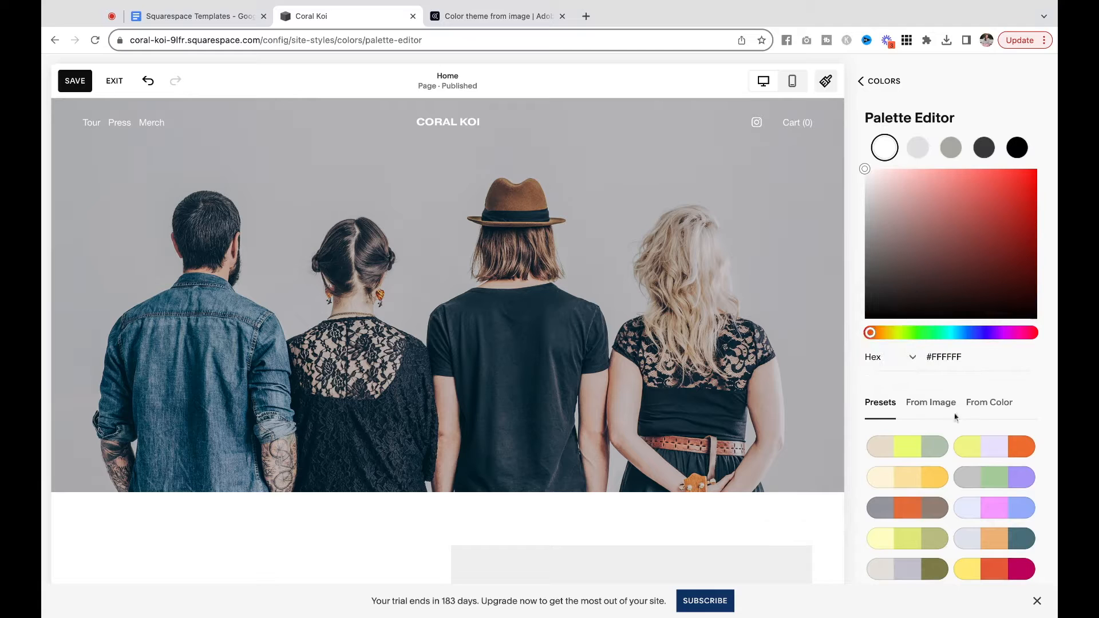
triple_click(951, 356)
key("super+v")
Step: Copy the beige color #F7E2C7 from Adobe Color and set it as the second color in the Squarespace site palette
left_click(518, 15)
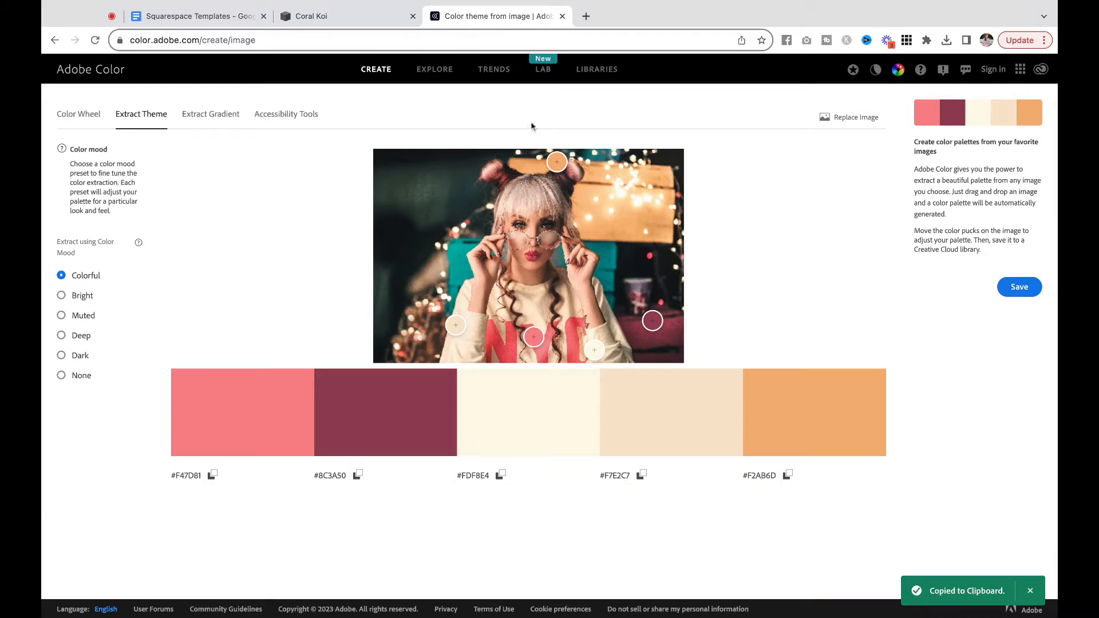
left_click(610, 475)
left_click(391, 21)
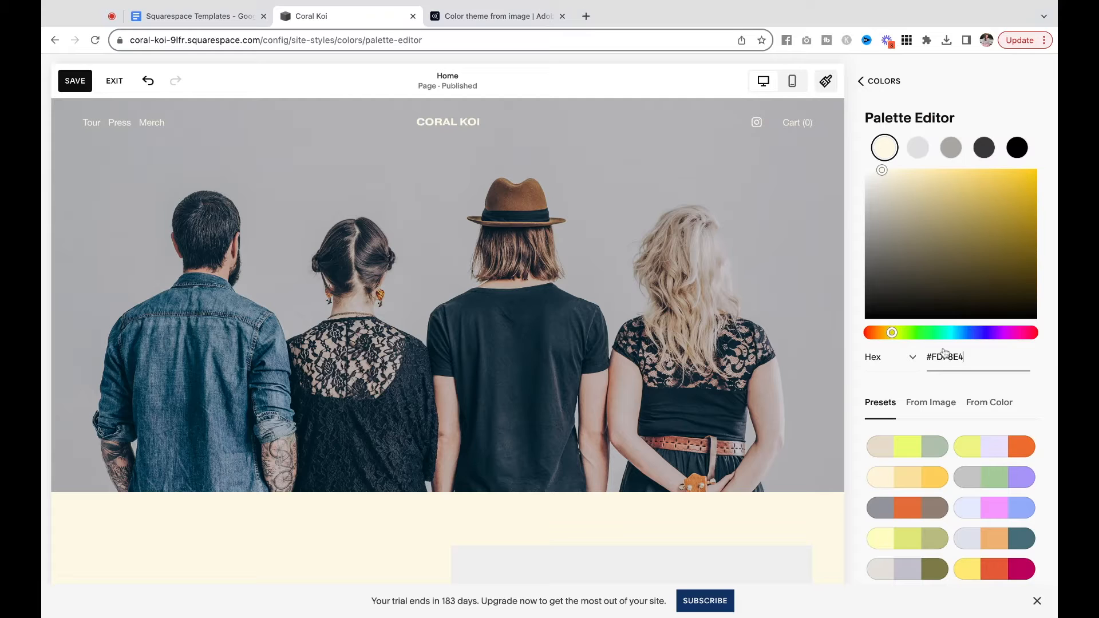
left_click(917, 147)
triple_click(952, 356)
key("ctrl+v")
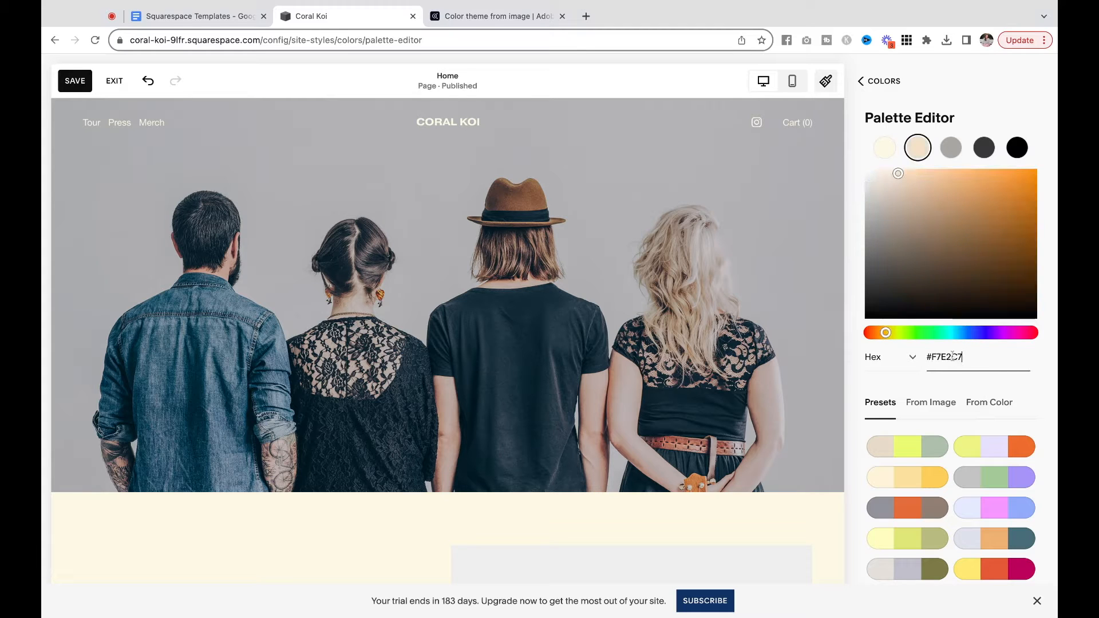
Step: Copy the orange color #F2AB6D from Adobe Color and set it as the third, middle color in the Squarespace site palette
left_click(533, 16)
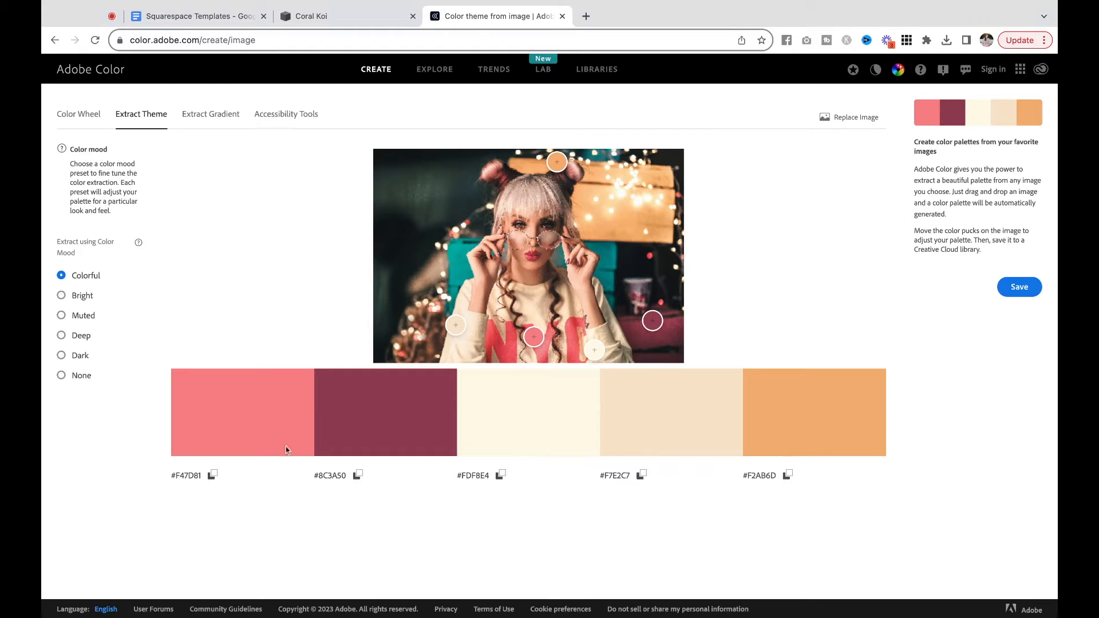
left_click(754, 479)
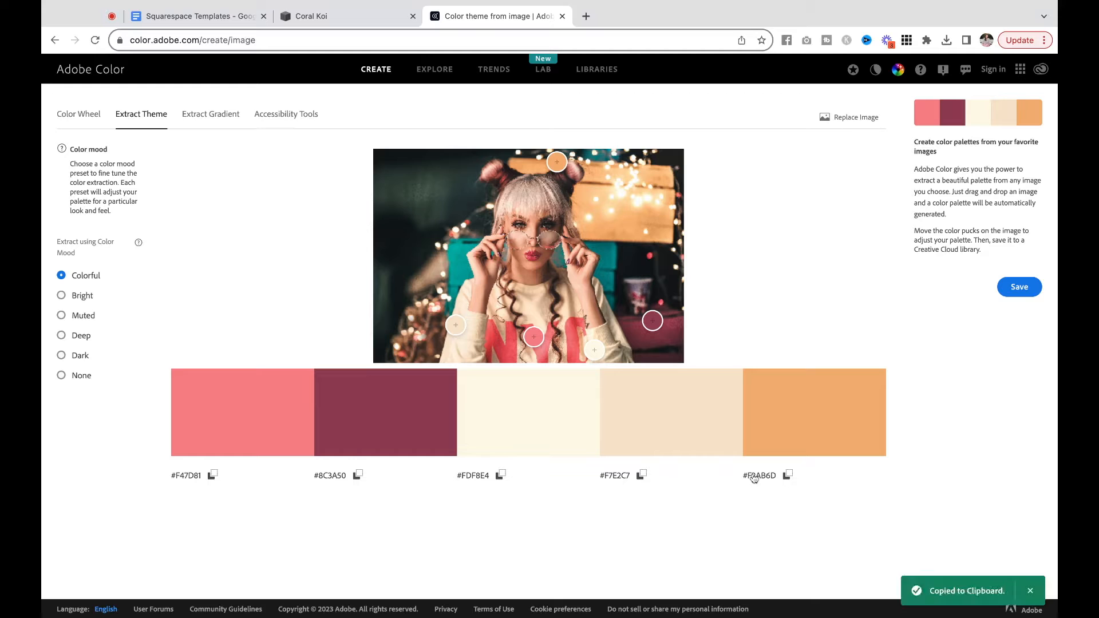
left_click(333, 16)
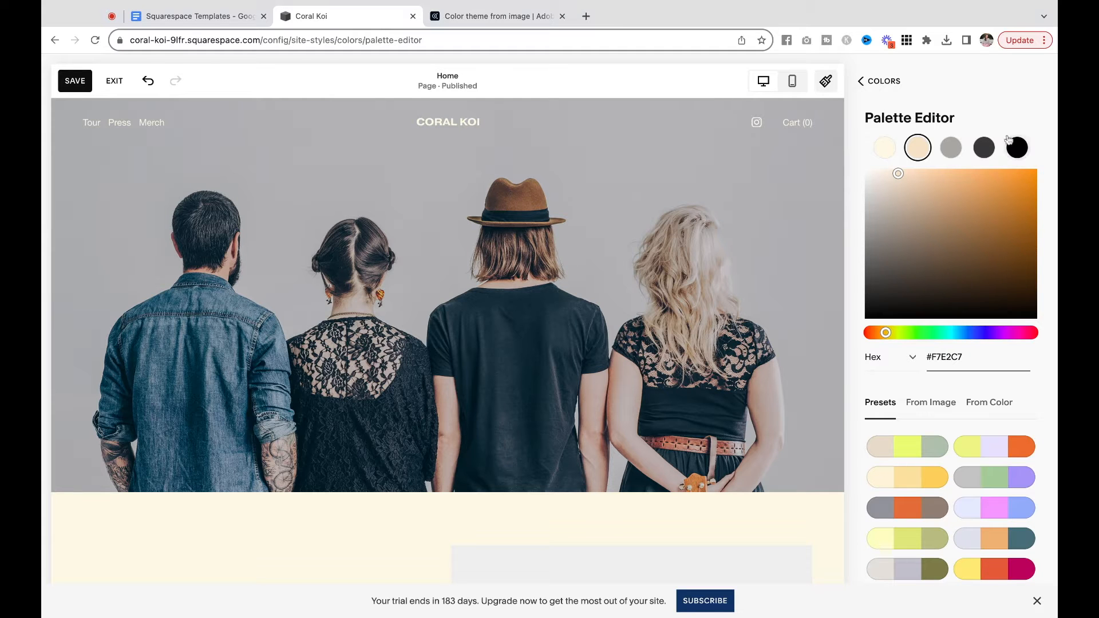
left_click(958, 148)
left_click(945, 356)
key("ctrl+a")
key("ctrl+v")
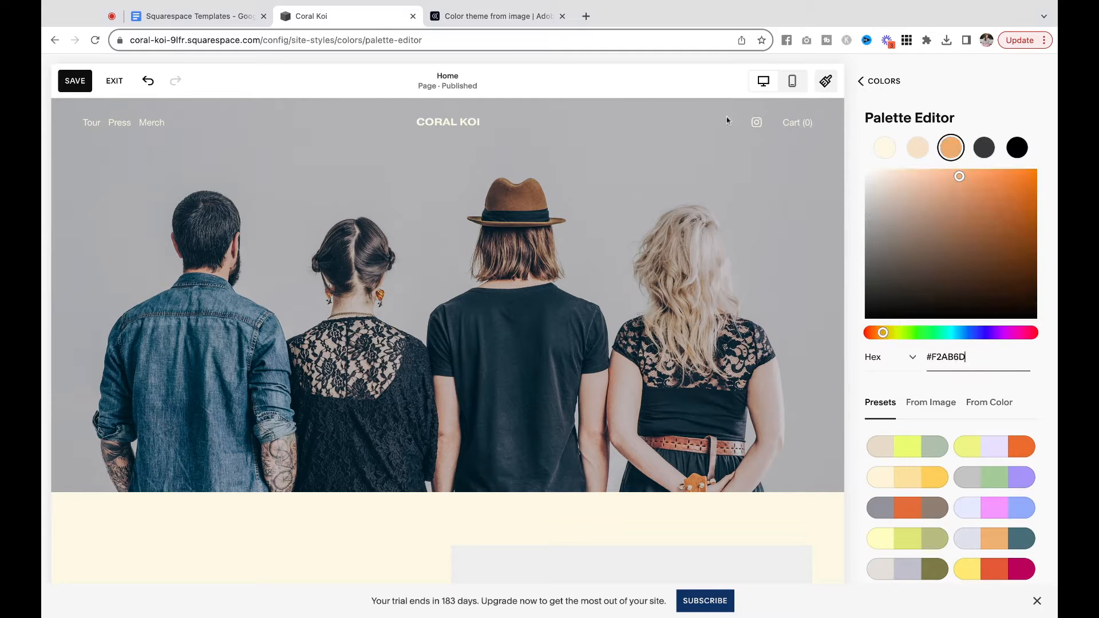
Step: Copy the maroon color #8C3A50 from Adobe Color and set it as the fourth color in the Squarespace site palette
left_click(475, 23)
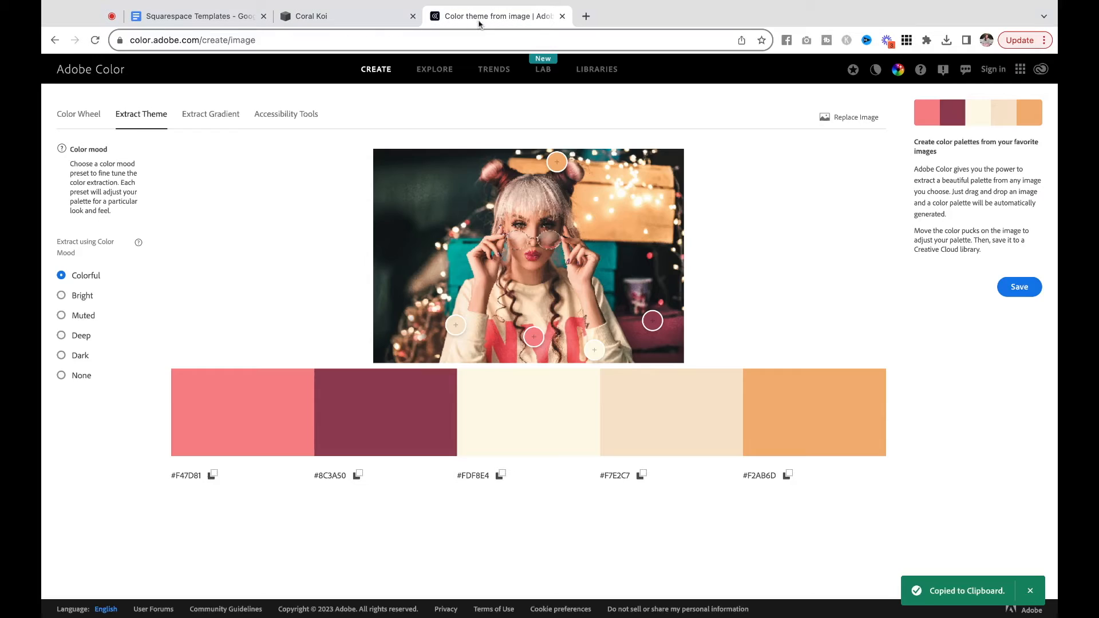
left_click(331, 478)
left_click(369, 22)
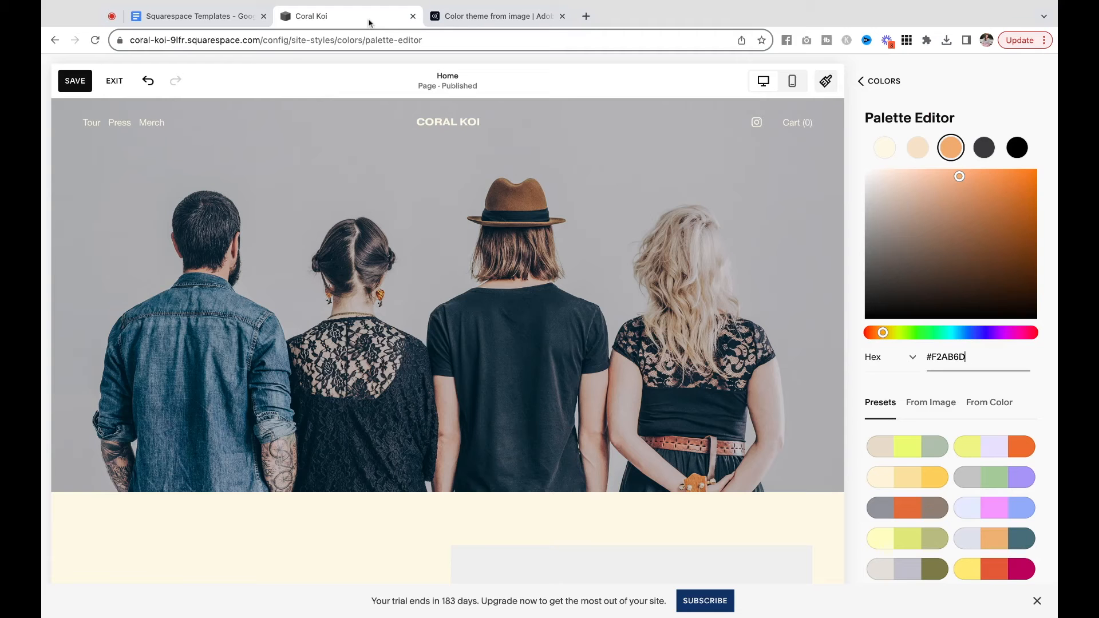
left_click(982, 154)
left_click(950, 362)
key("super+v")
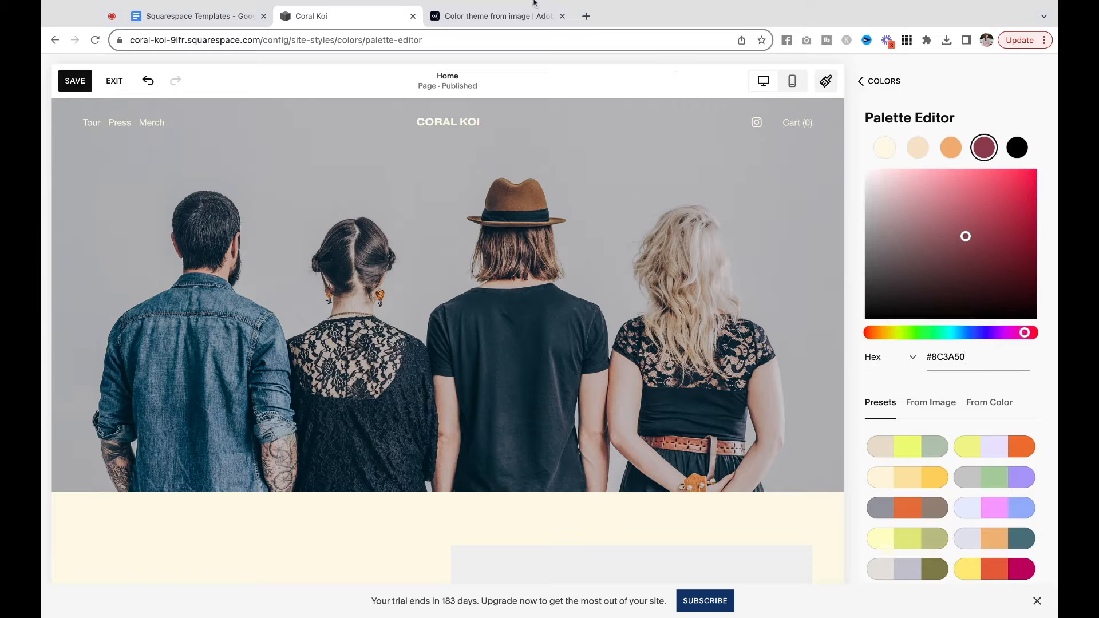
Step: In Adobe Color, sample the photo's dark background as #101616 and set it as the fifth, darkest color in the Squarespace palette
left_click(492, 16)
left_click_drag(534, 337, 392, 226)
left_click(185, 480)
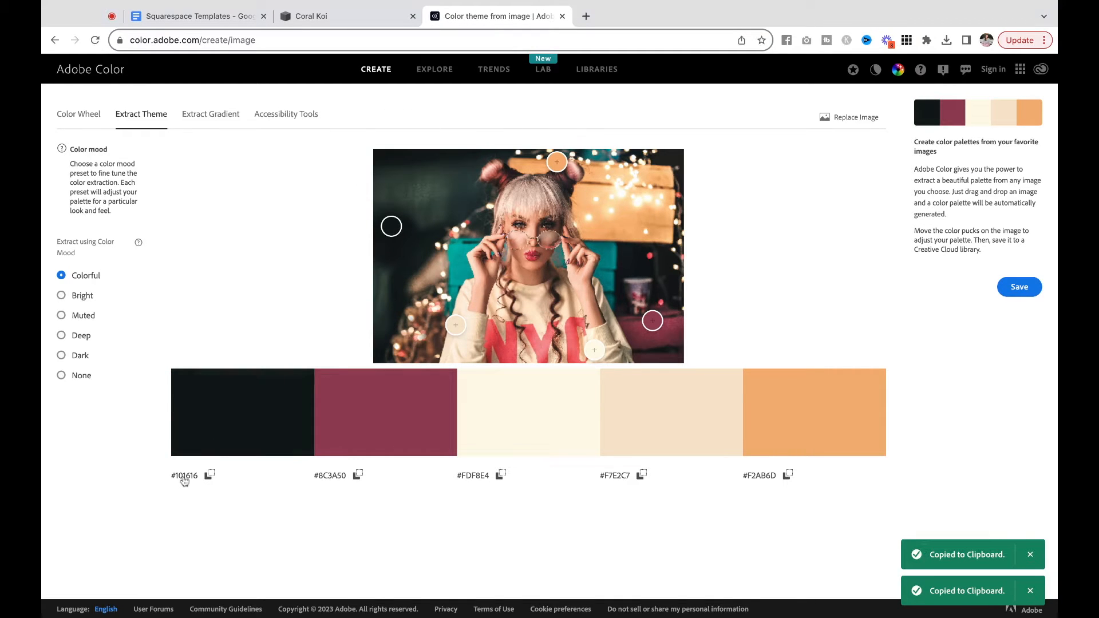
left_click(367, 12)
left_click(1017, 149)
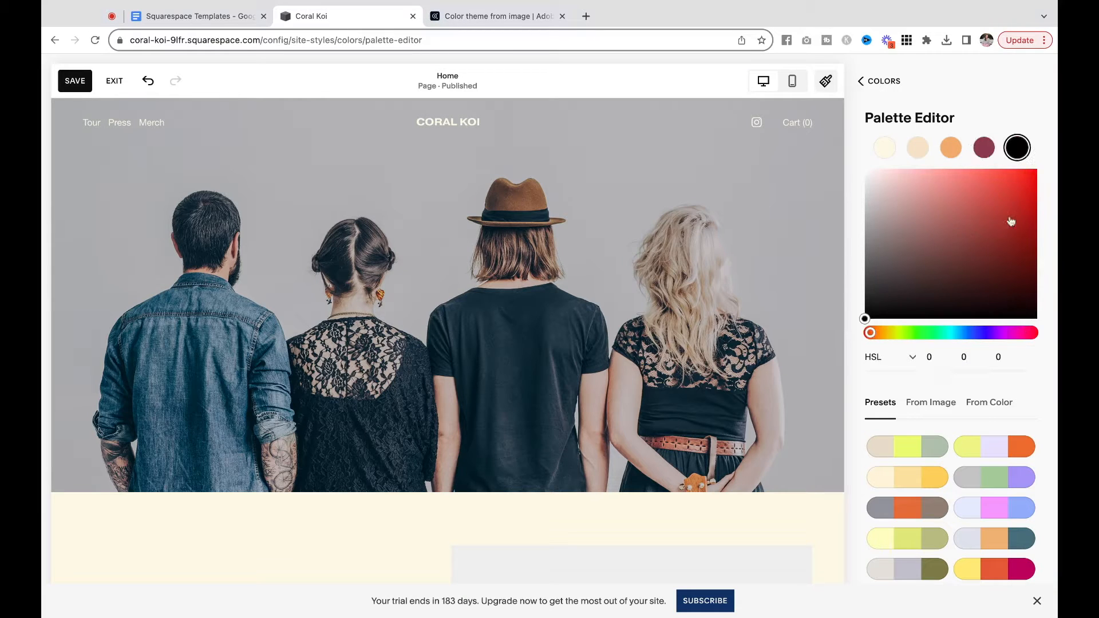
left_click(881, 366)
left_click(880, 302)
left_click(942, 355)
key("ctrl+a")
key("ctrl+v")
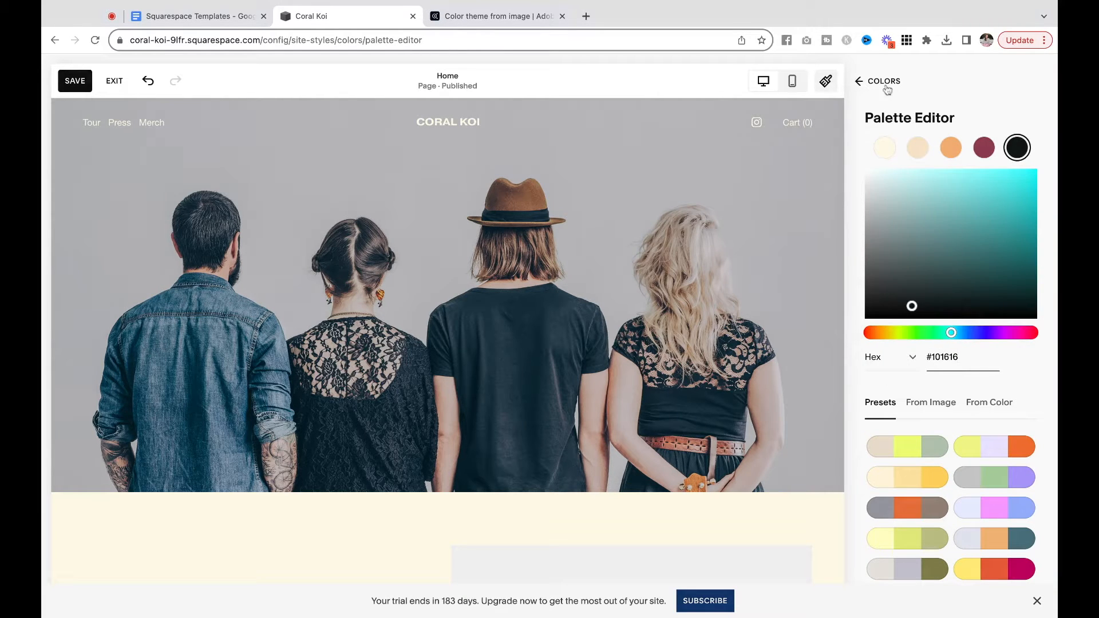
Step: Leave the palette editor, review the new colors across the home page's sections, and close the site styles
left_click(861, 82)
scroll(687, 364, "down", 15)
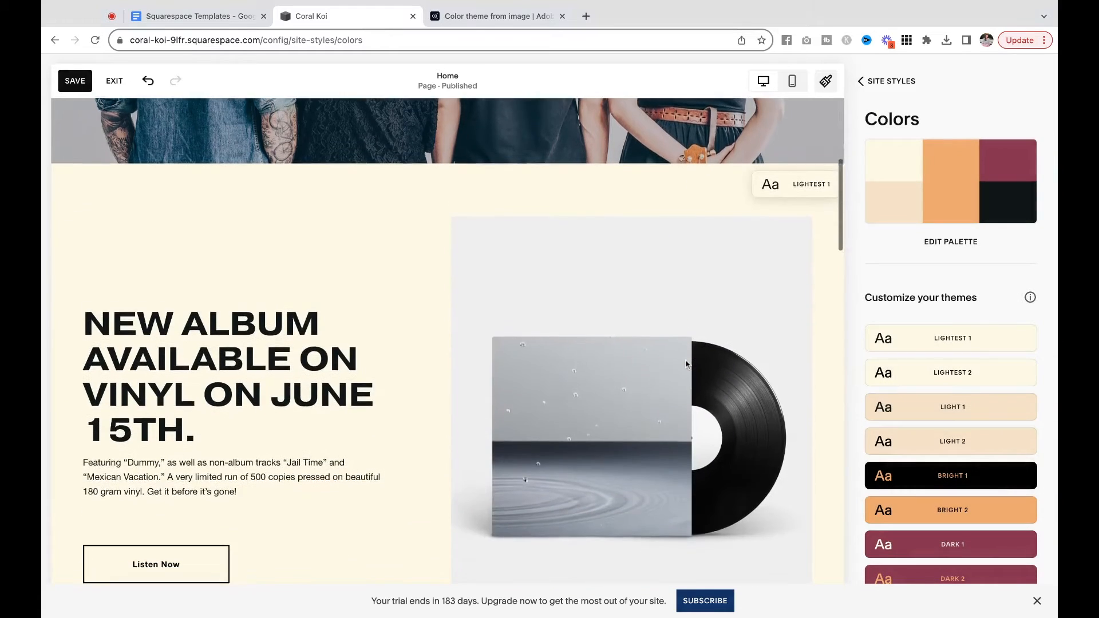
scroll(447, 400, "down", 15)
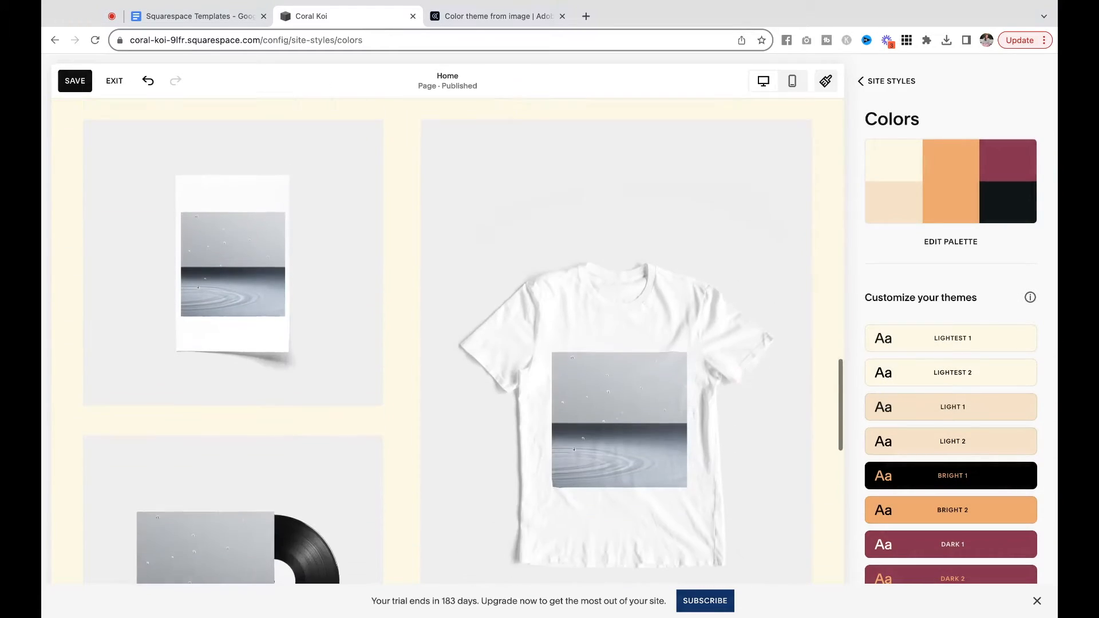
scroll(447, 341, "down", 5)
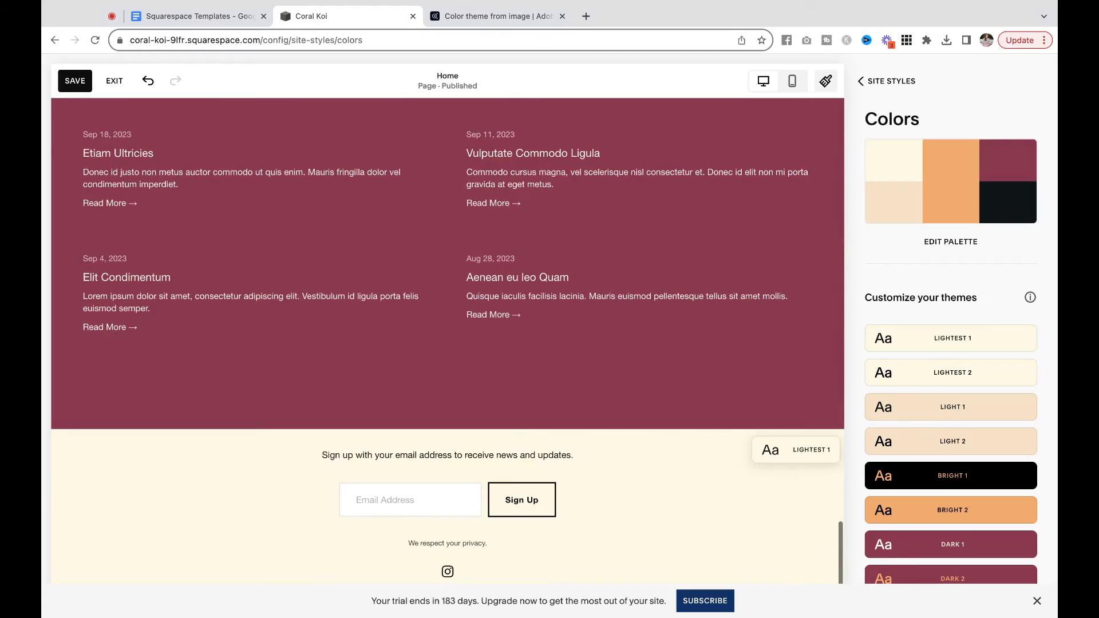
scroll(447, 341, "up", 20)
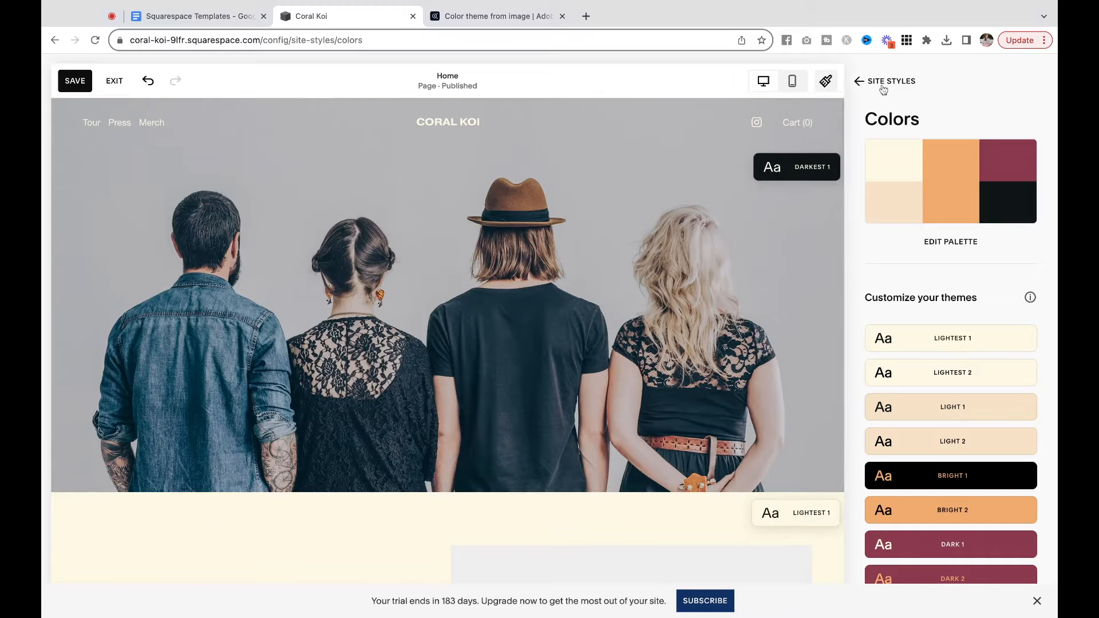
left_click(860, 81)
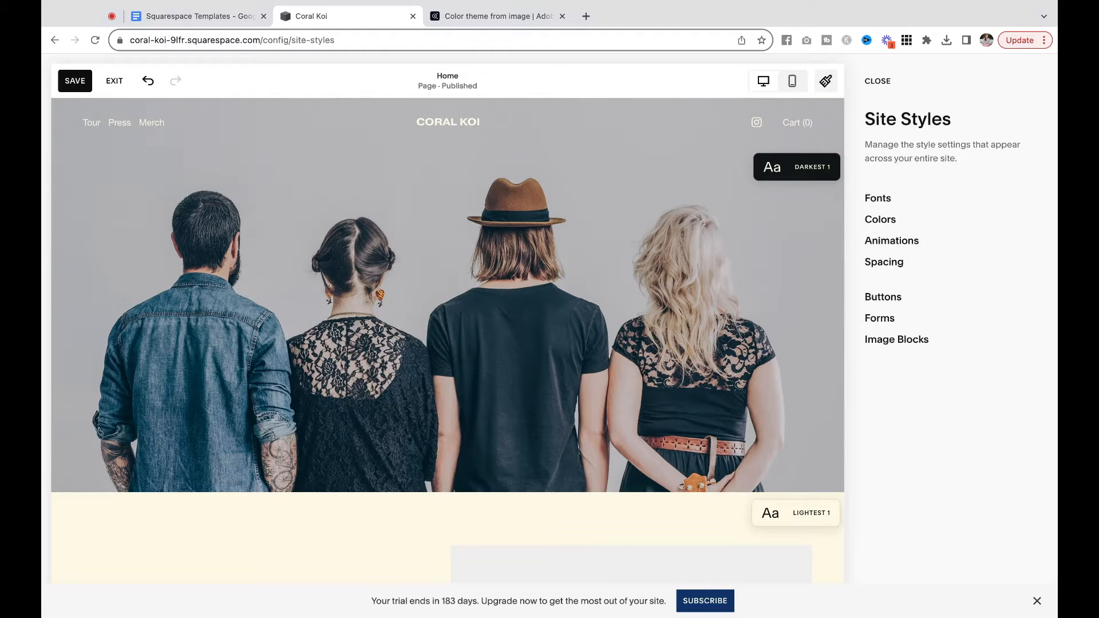
left_click(877, 82)
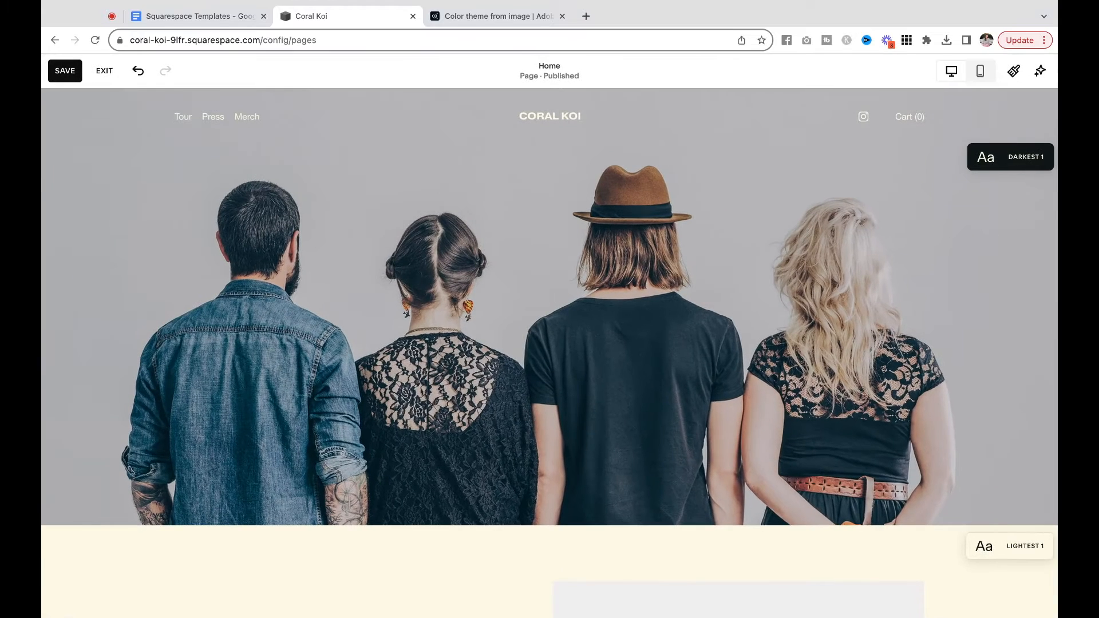
Step: Look at the site title and logo settings of the site header and return to the global header options
mouse_move(623, 118)
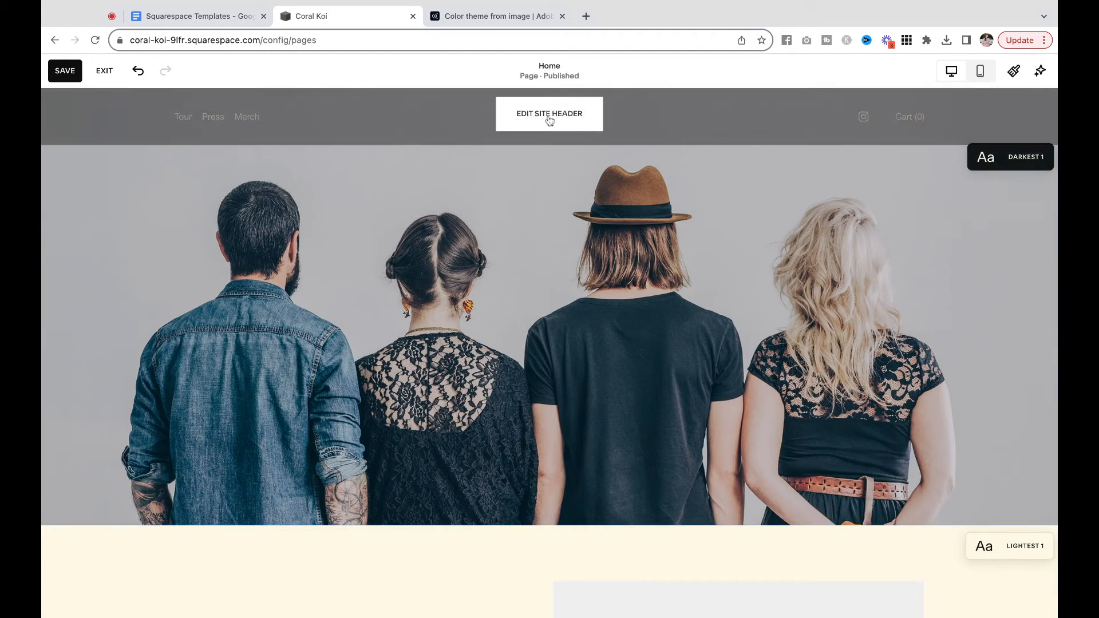
left_click(549, 118)
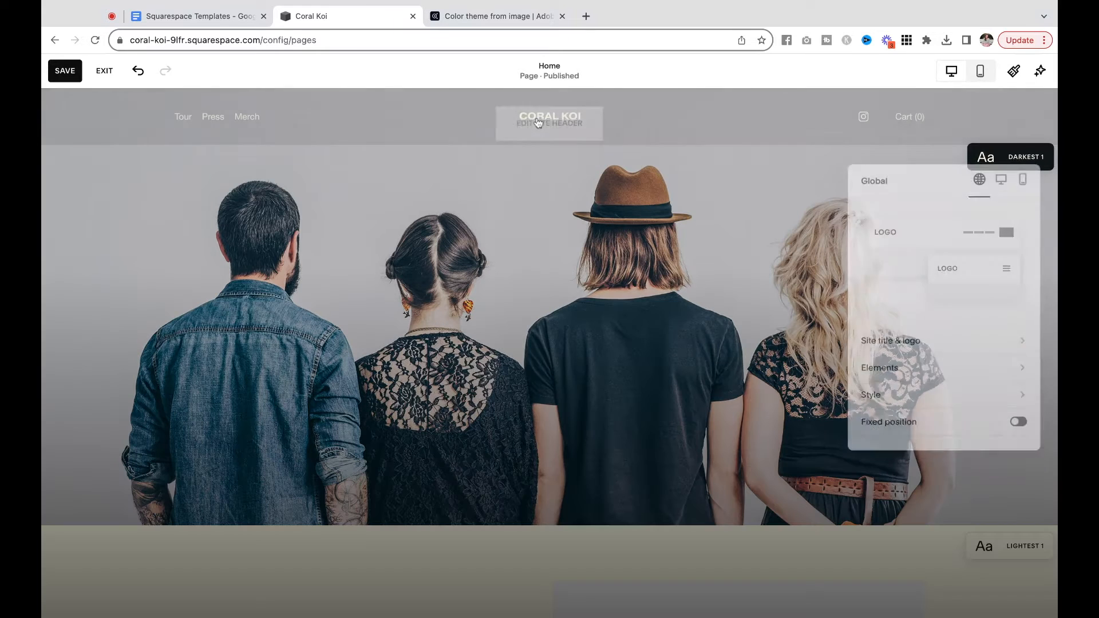
left_click(875, 350)
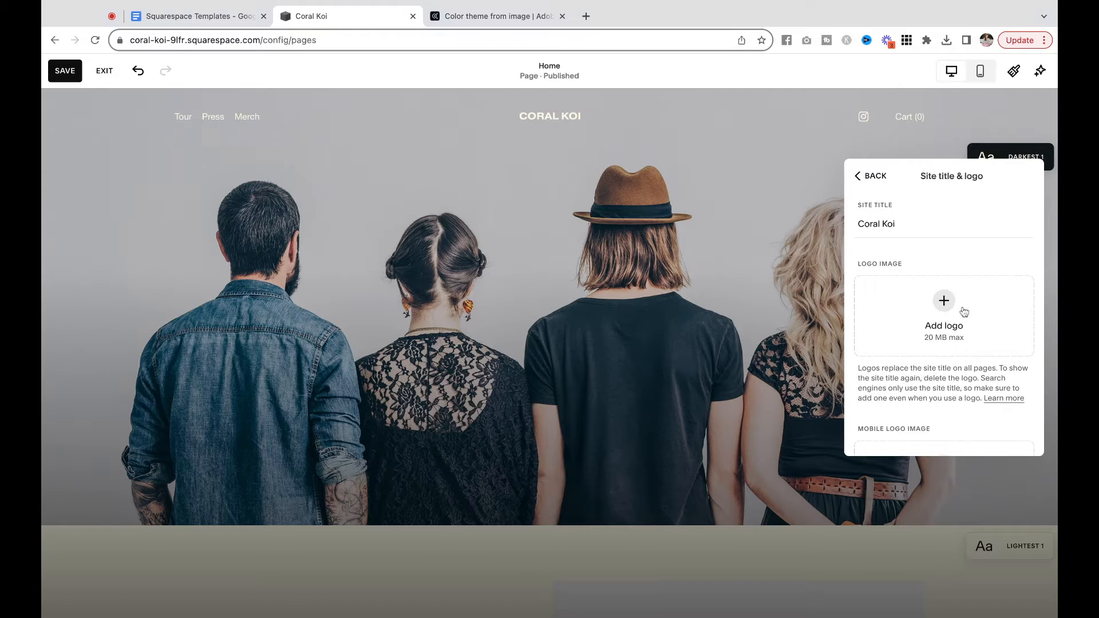
left_click(867, 181)
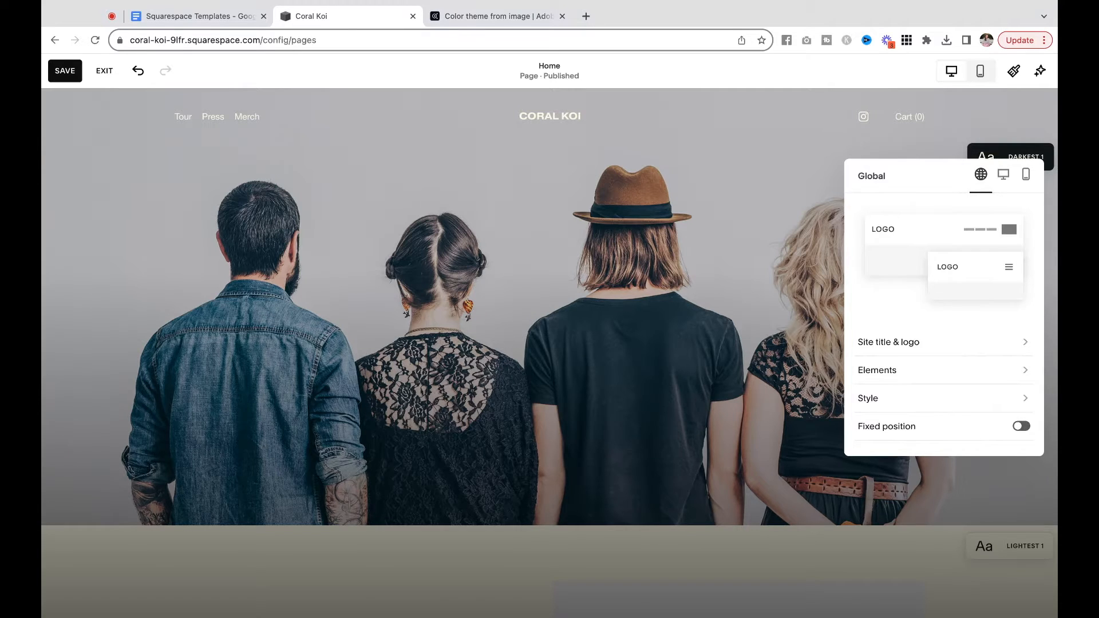
Step: Replace the hero section's autotunes-2.jpg background with the portrait photo of the woman in round glasses
left_click(676, 344)
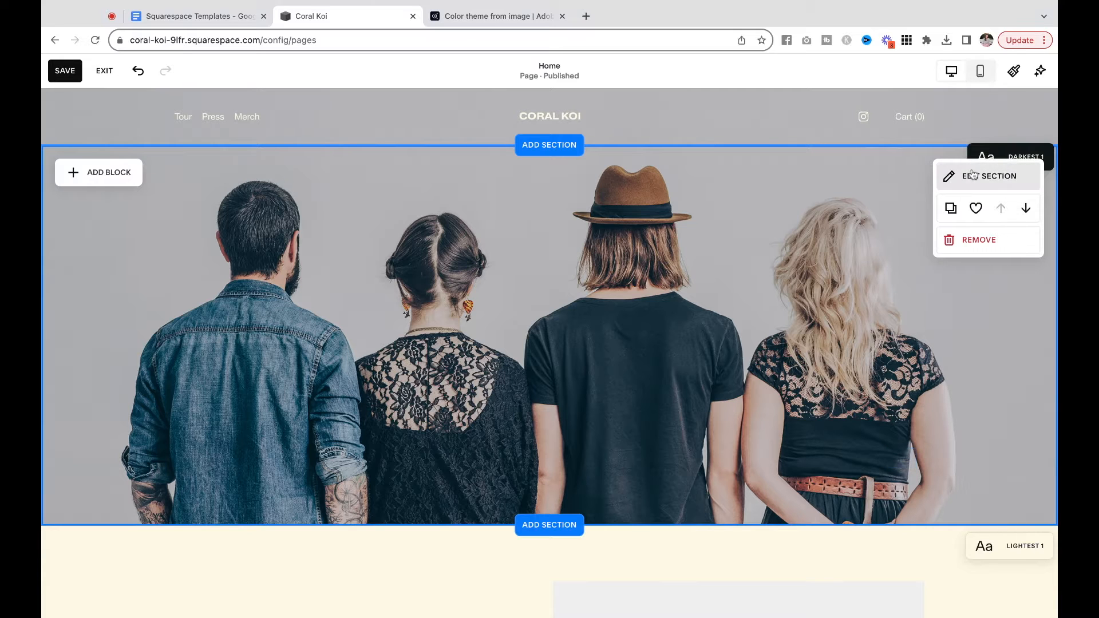
left_click(973, 176)
left_click(931, 218)
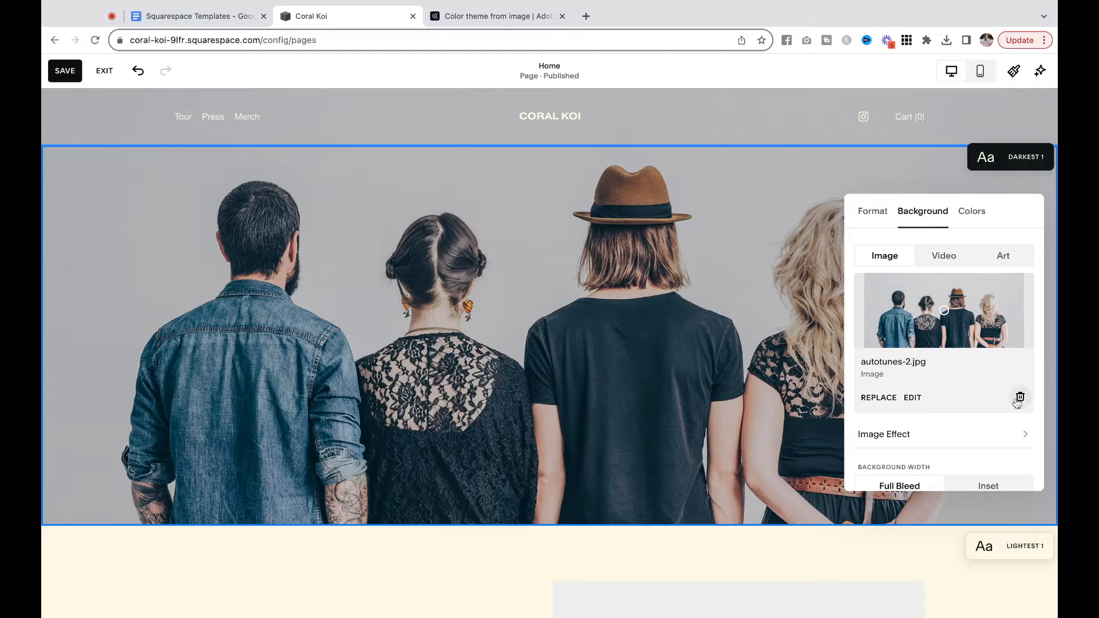
left_click(1019, 397)
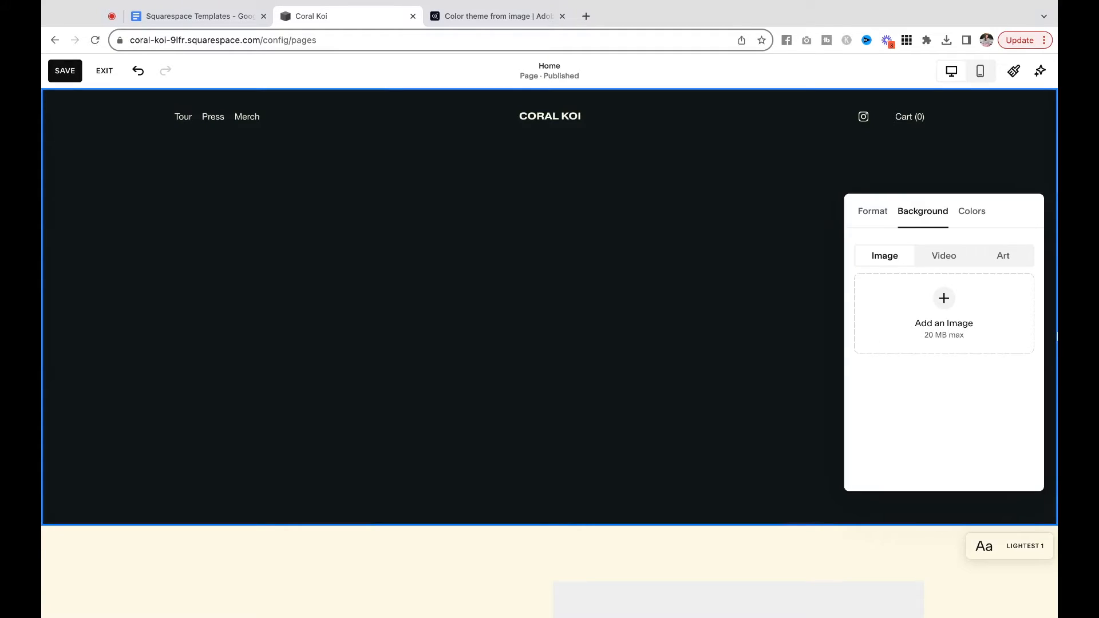
left_click_drag(1057, 336, 944, 314)
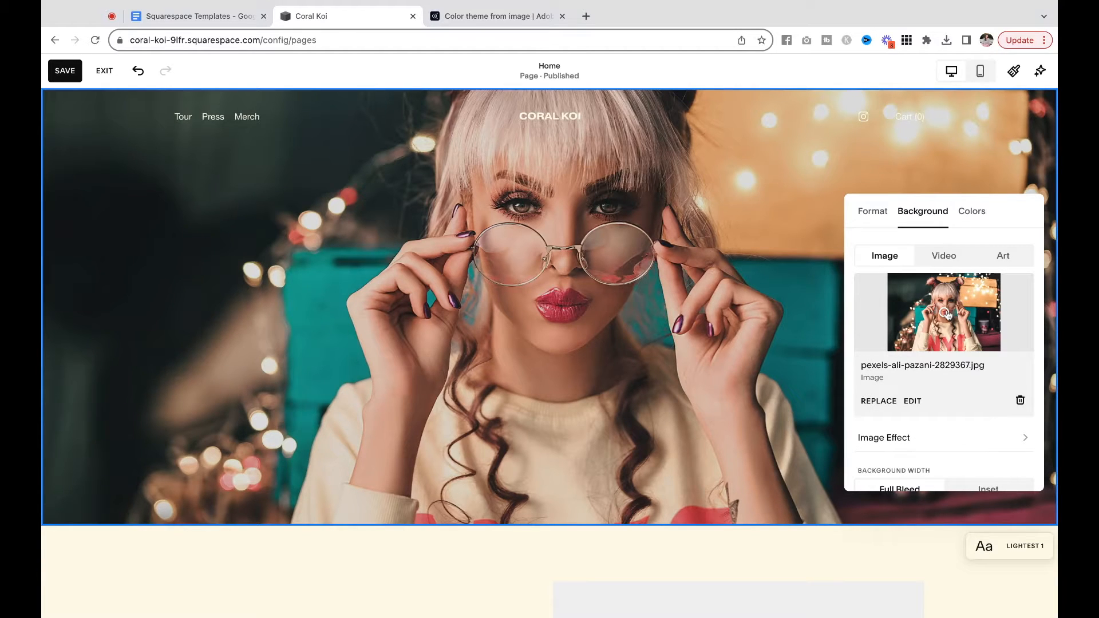
Step: Set the hero image's focal point at the photo's upper center so the hair buns show, checking the crop in mobile view
left_click_drag(945, 312, 958, 294)
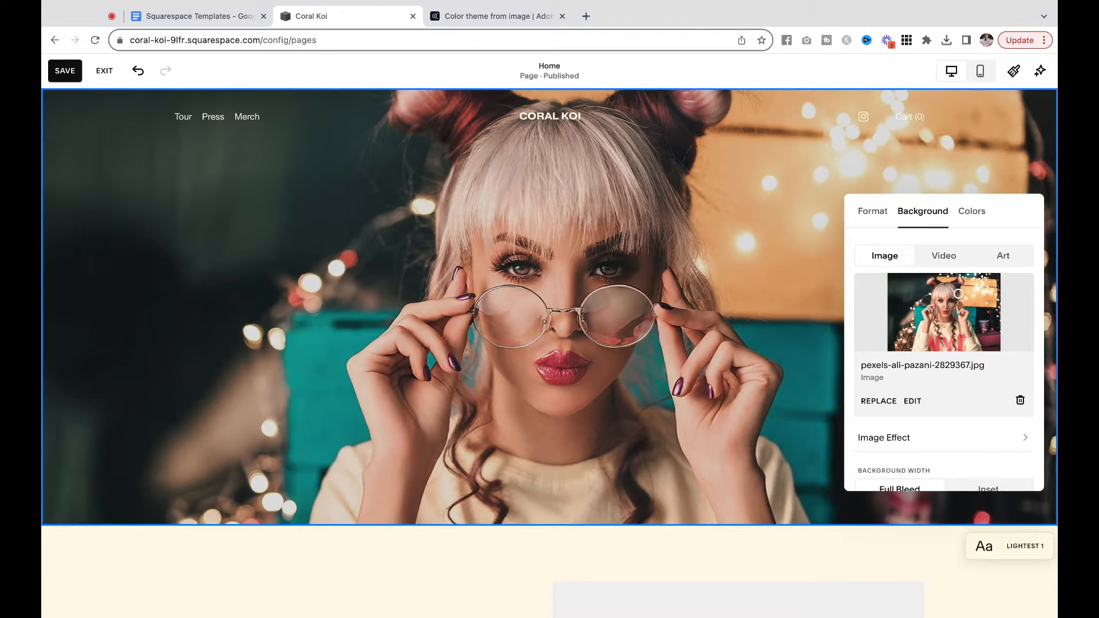
left_click(680, 306)
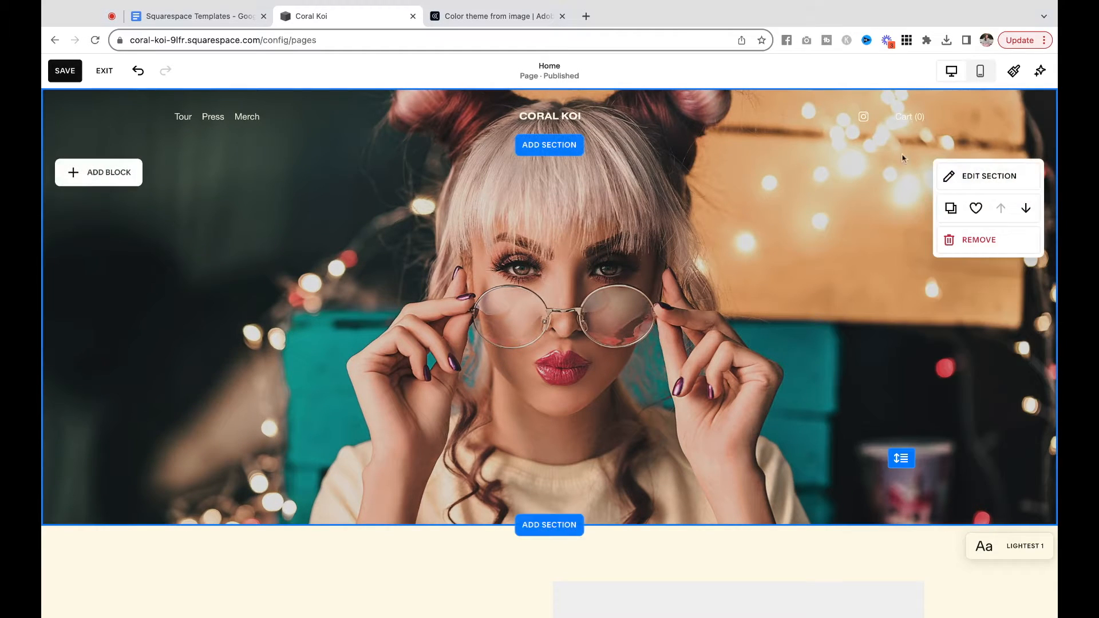
left_click(981, 72)
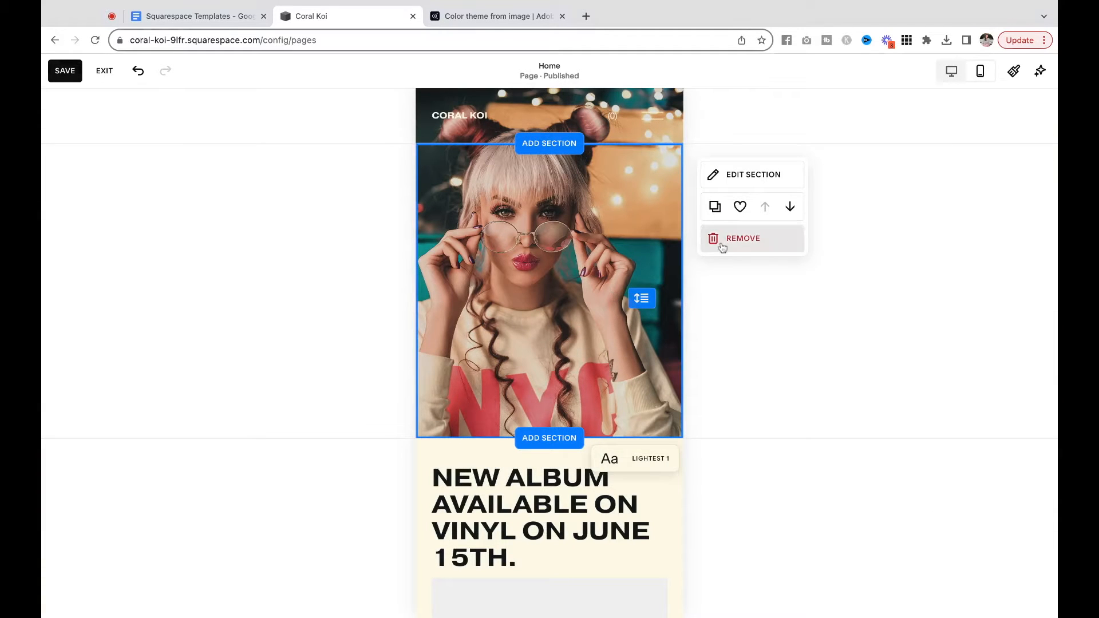
left_click(950, 72)
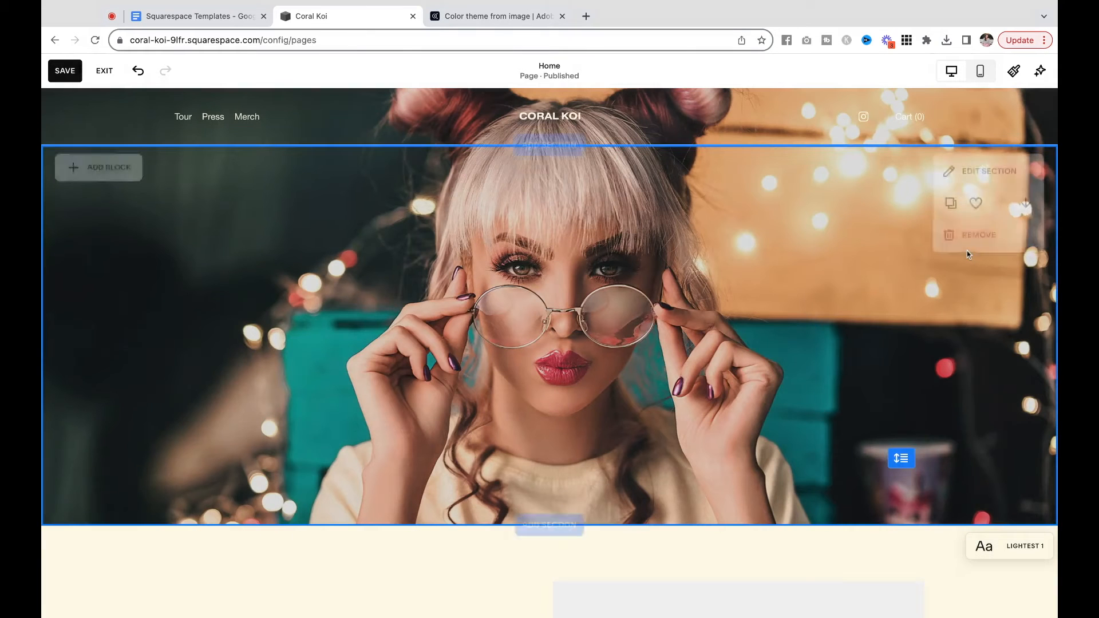
left_click(961, 175)
left_click(933, 211)
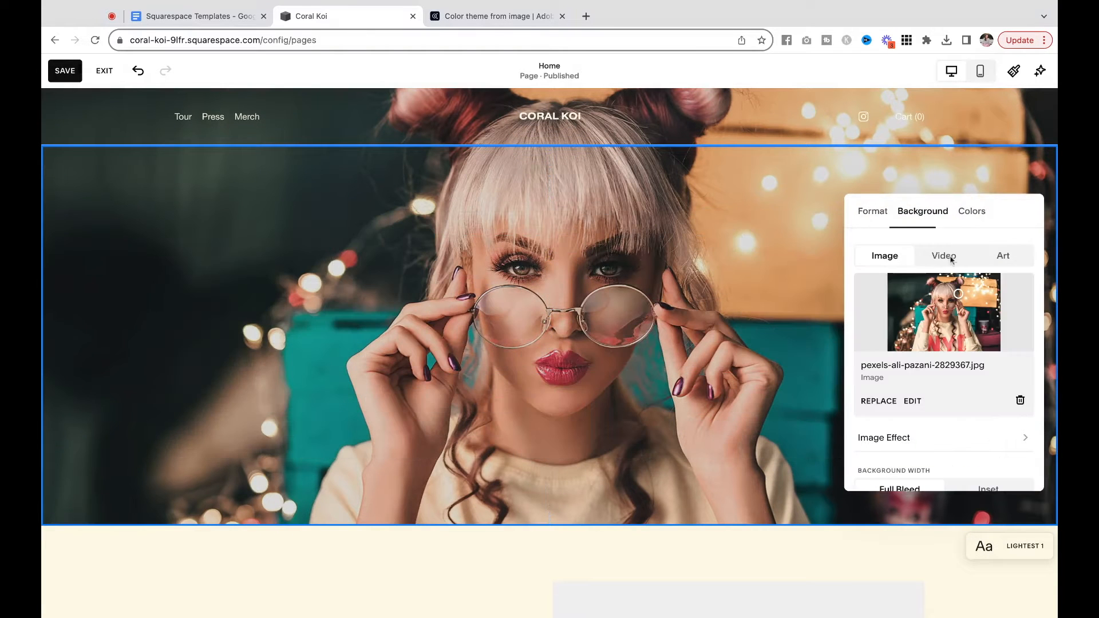
left_click_drag(961, 293, 945, 291)
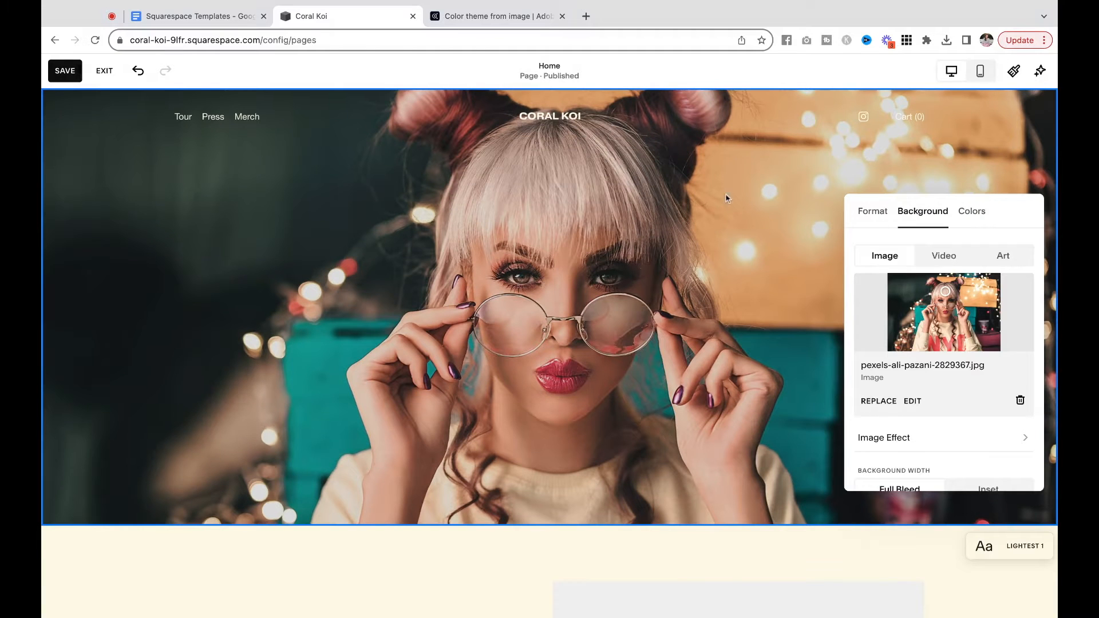
left_click(653, 216)
left_click(979, 75)
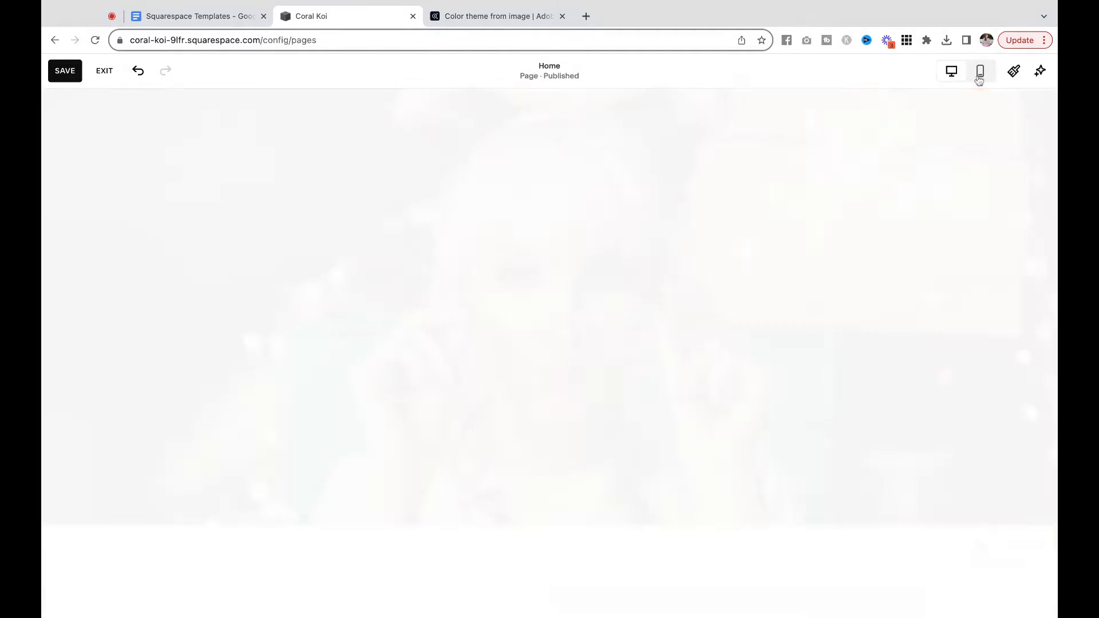
left_click(950, 73)
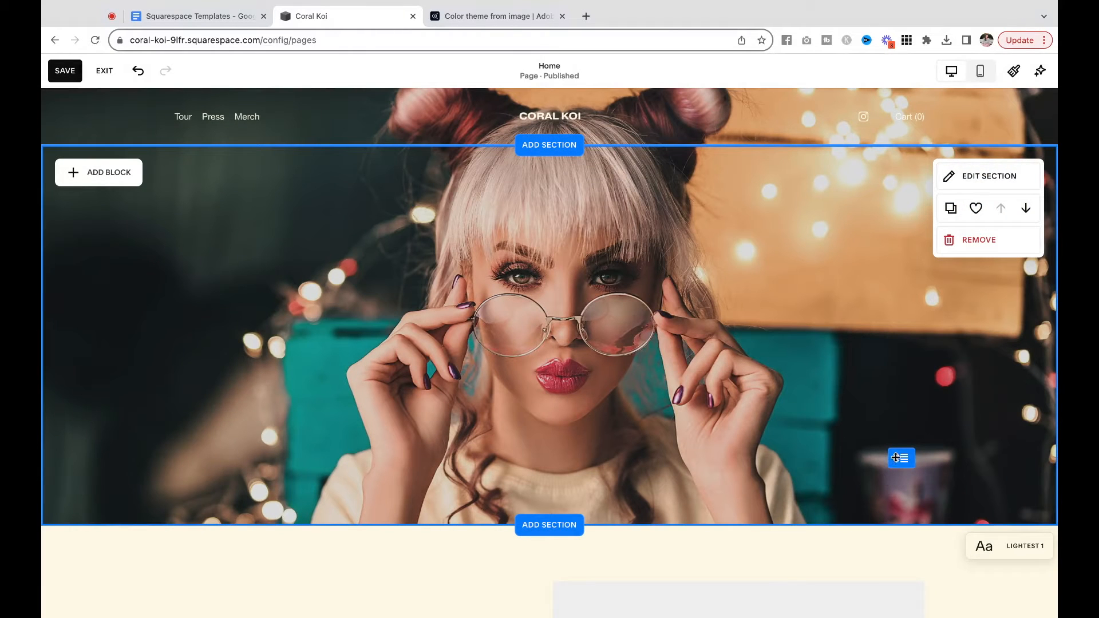
Step: Increase the height of the hero section by extending its lower edge
left_click_drag(901, 461, 901, 522)
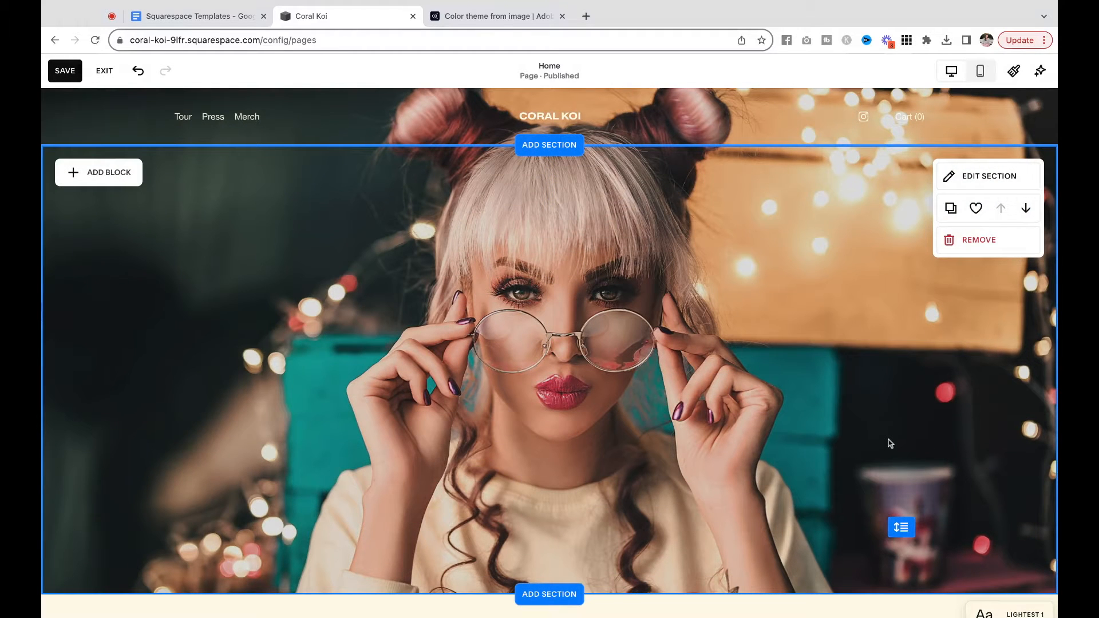
scroll(890, 444, "down", 3)
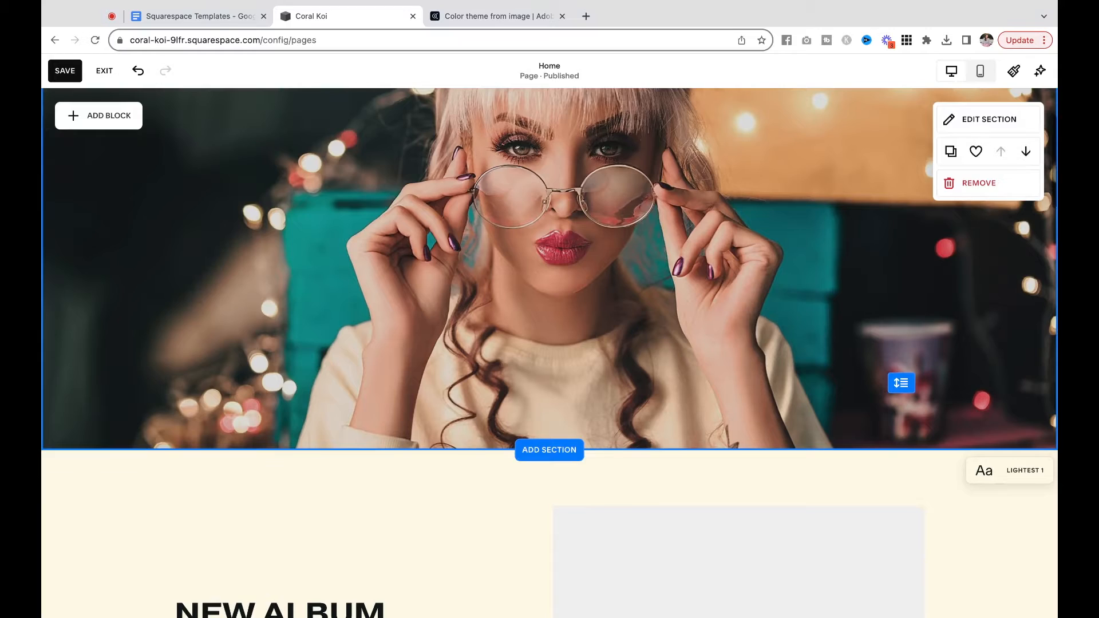
Step: Remove the record.jpg picture from the image block beside the new album heading
scroll(890, 443, "down", 3)
scroll(549, 353, "down", 3)
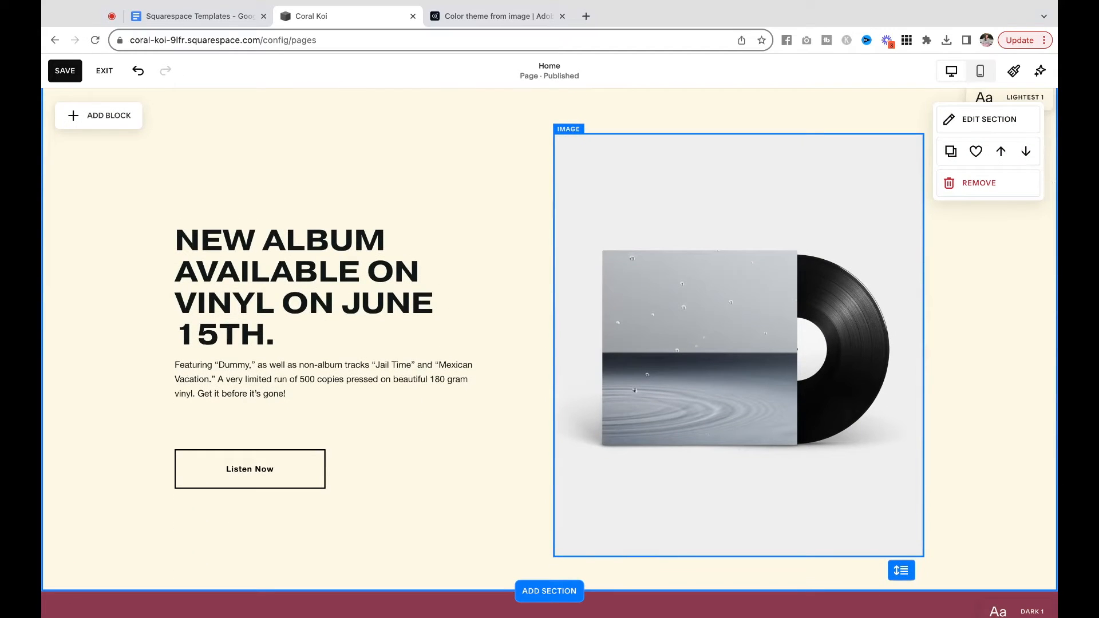
left_click(697, 268)
left_click(286, 251)
left_click(245, 380)
left_click(414, 503)
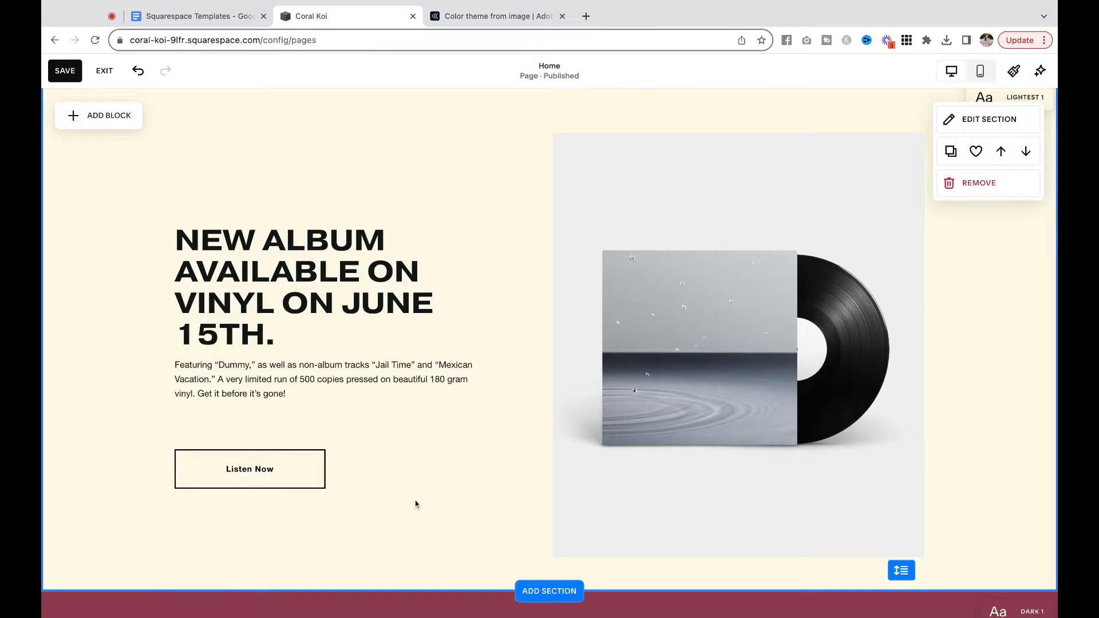
left_click(766, 284)
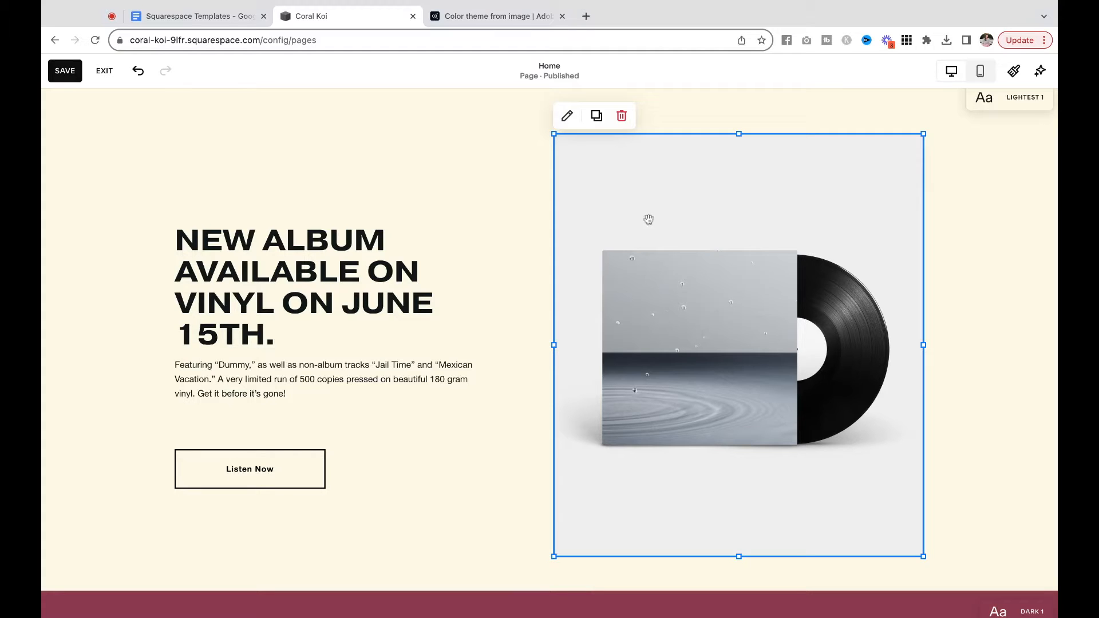
left_click(567, 115)
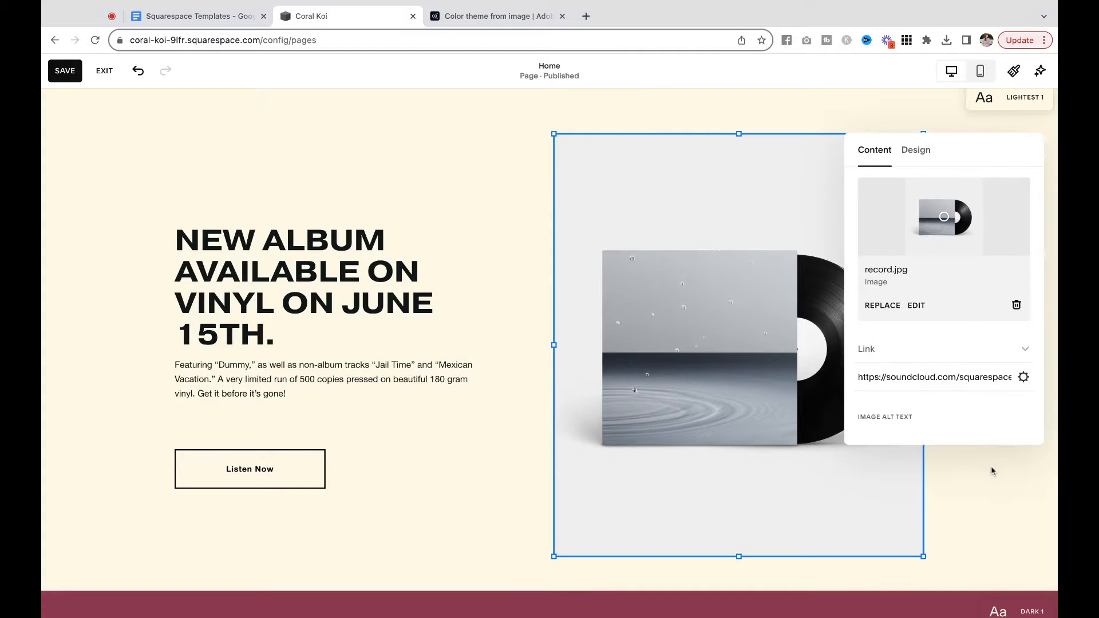
left_click(1017, 305)
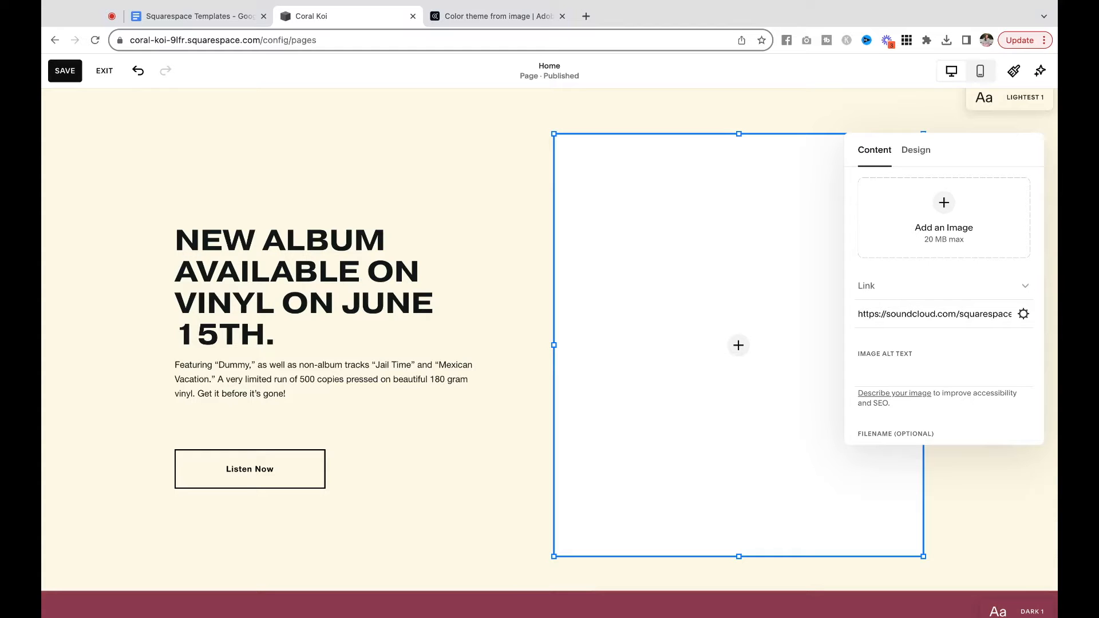
Step: Fill the empty image block with pexels-dids-1300578.jpg and move its focal point onto the center of the vinyl record
left_click_drag(1057, 217, 944, 219)
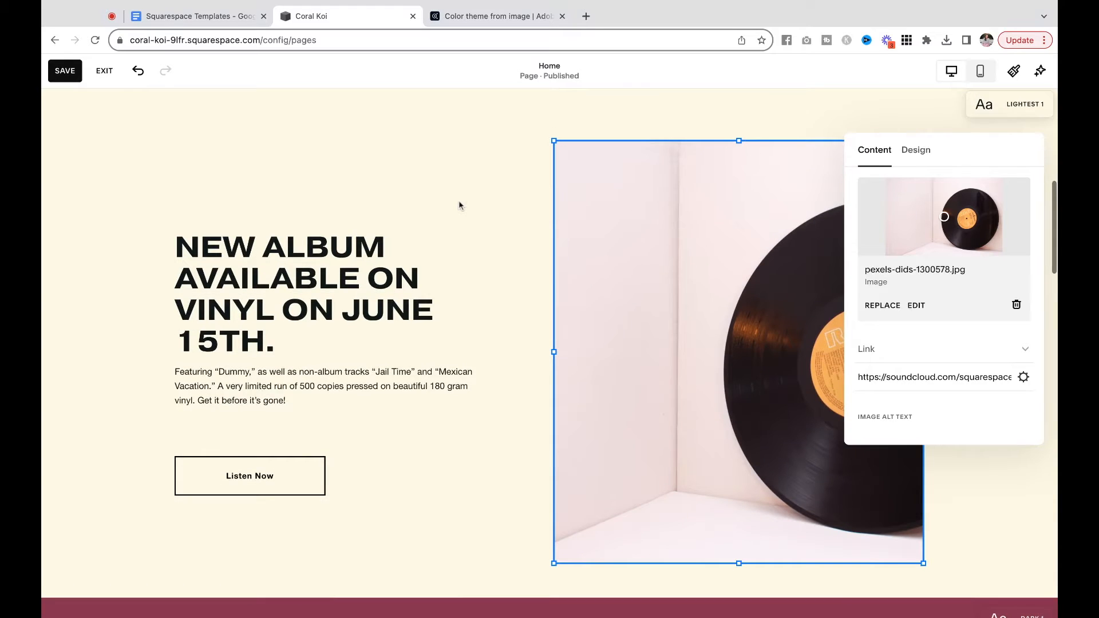
scroll(461, 206, "up", 8)
scroll(462, 206, "down", 9)
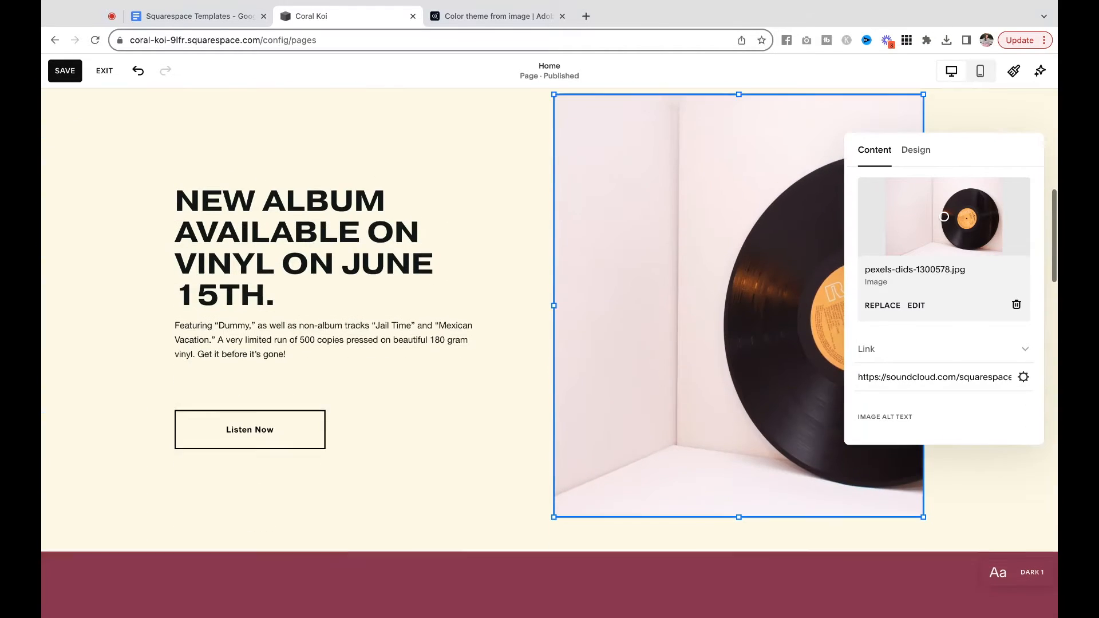
scroll(549, 353, "down", 1)
left_click_drag(945, 220, 969, 220)
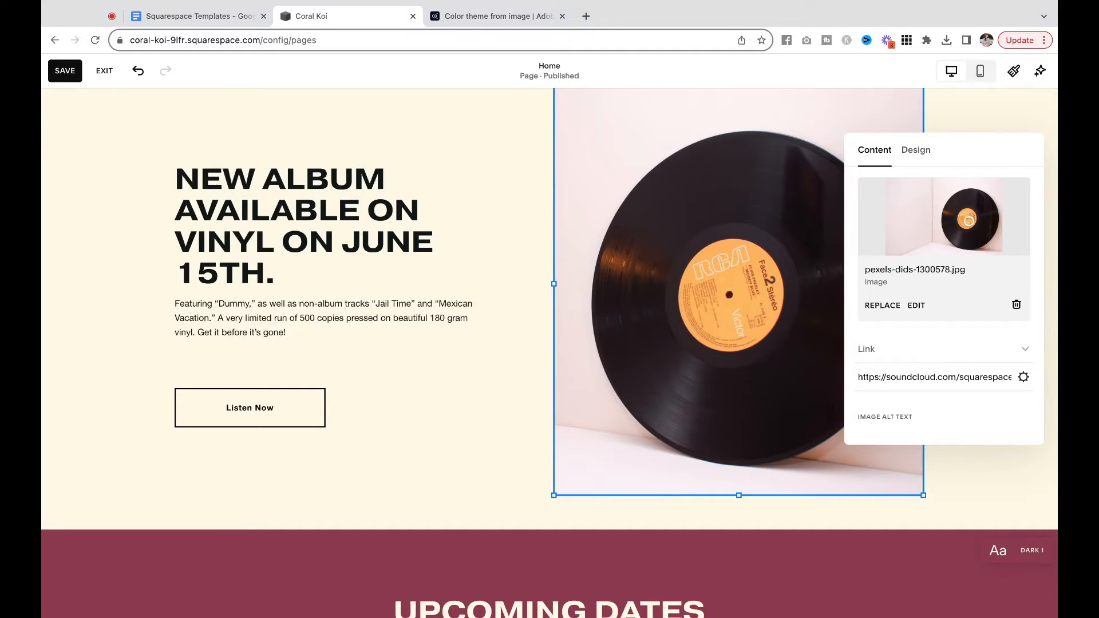
left_click(974, 116)
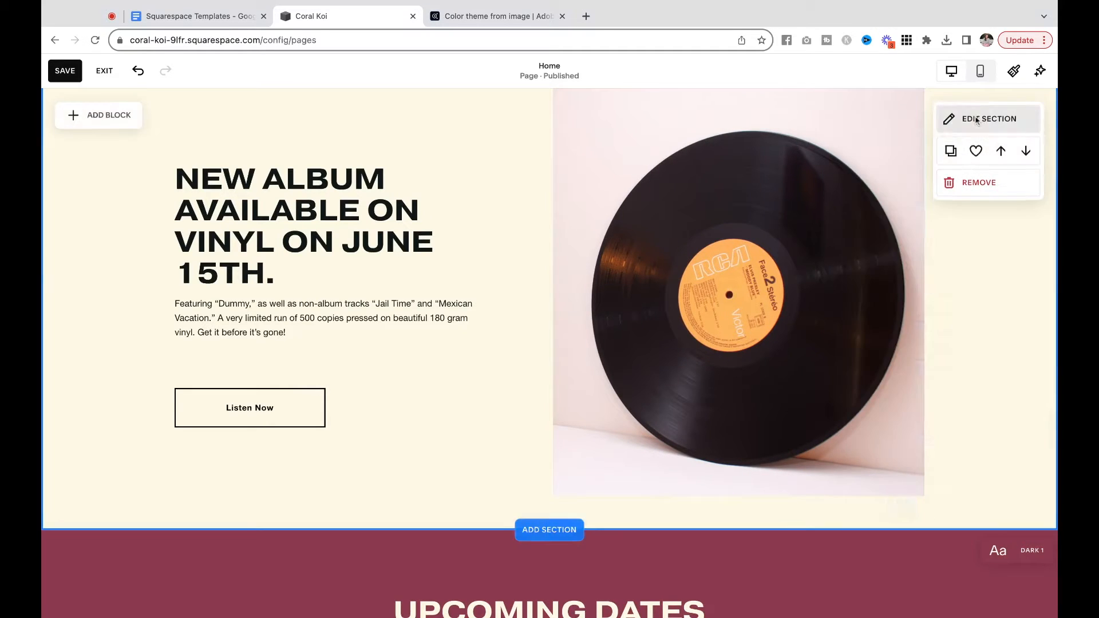
Step: Select the whole paragraph under the new album heading and open the AI writing assistant for it, accepting its introduction
scroll(696, 364, "up", 2)
left_click(254, 312)
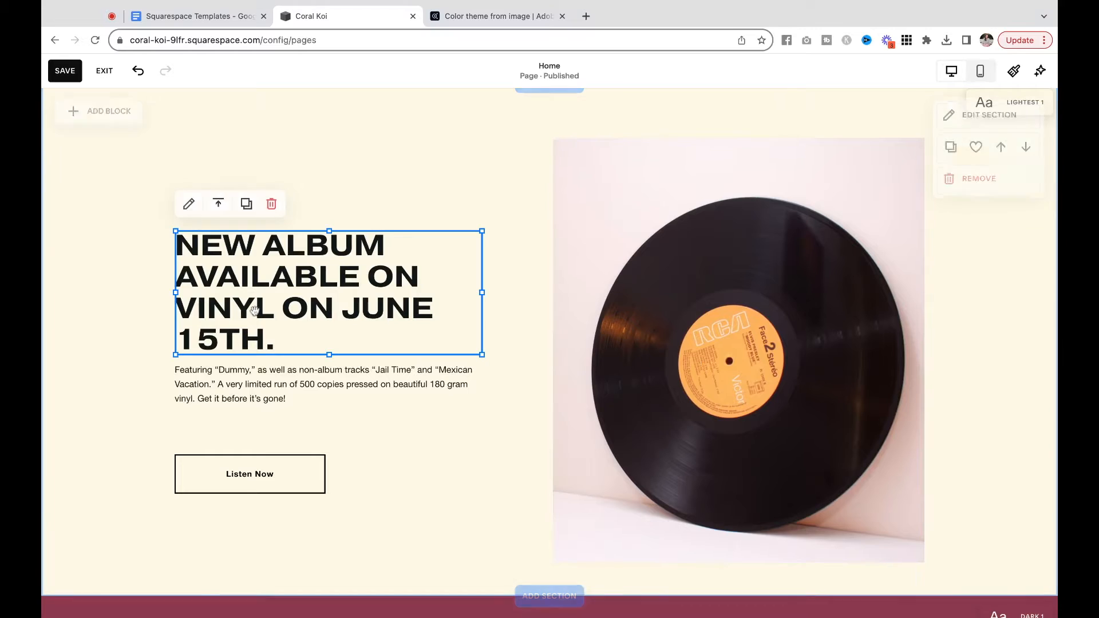
scroll(260, 298, "down", 1)
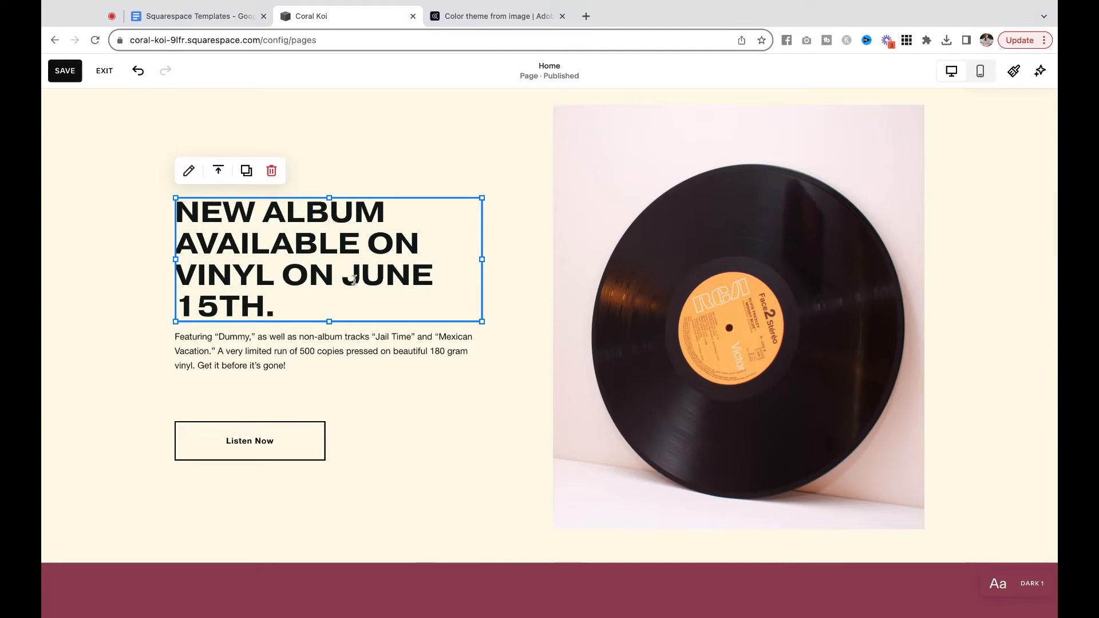
left_click(230, 356)
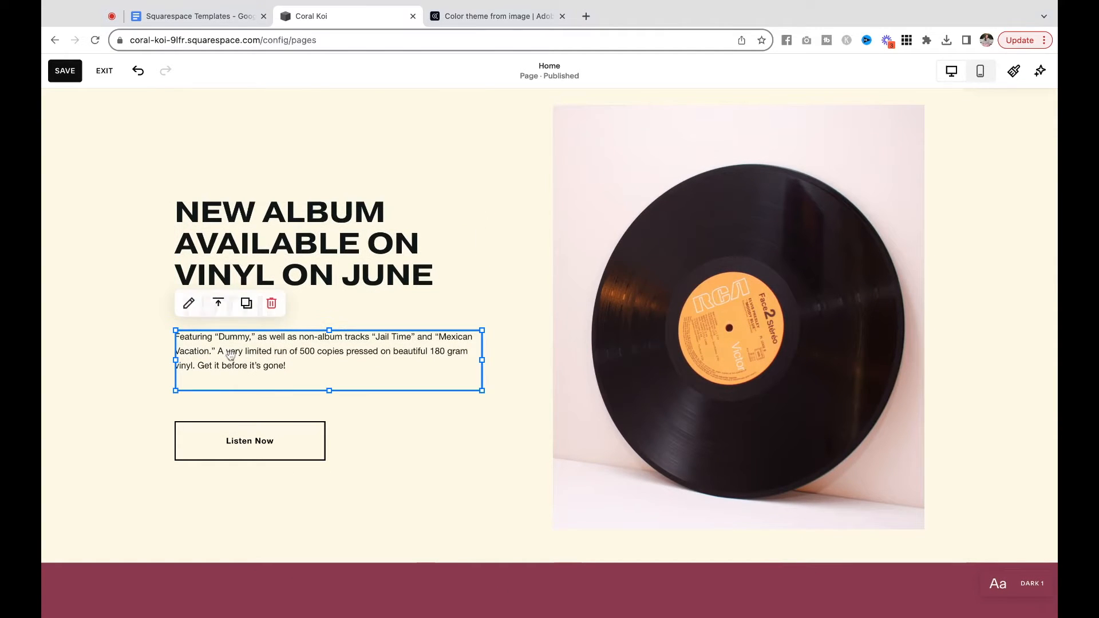
left_click(292, 370)
left_click_drag(292, 371, 294, 370)
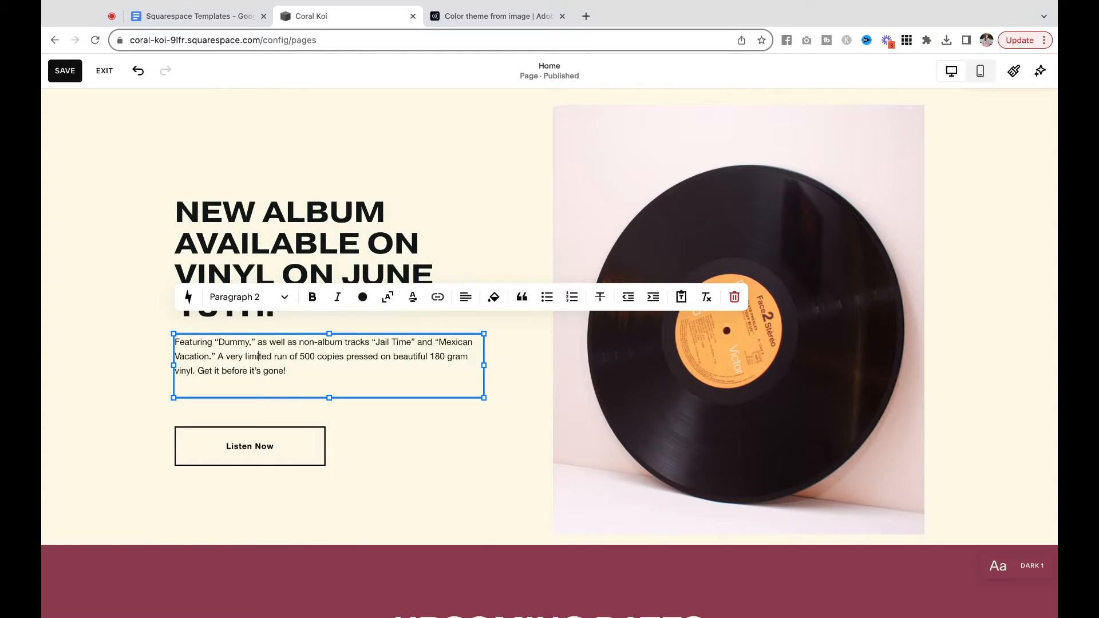
key("ctrl+a")
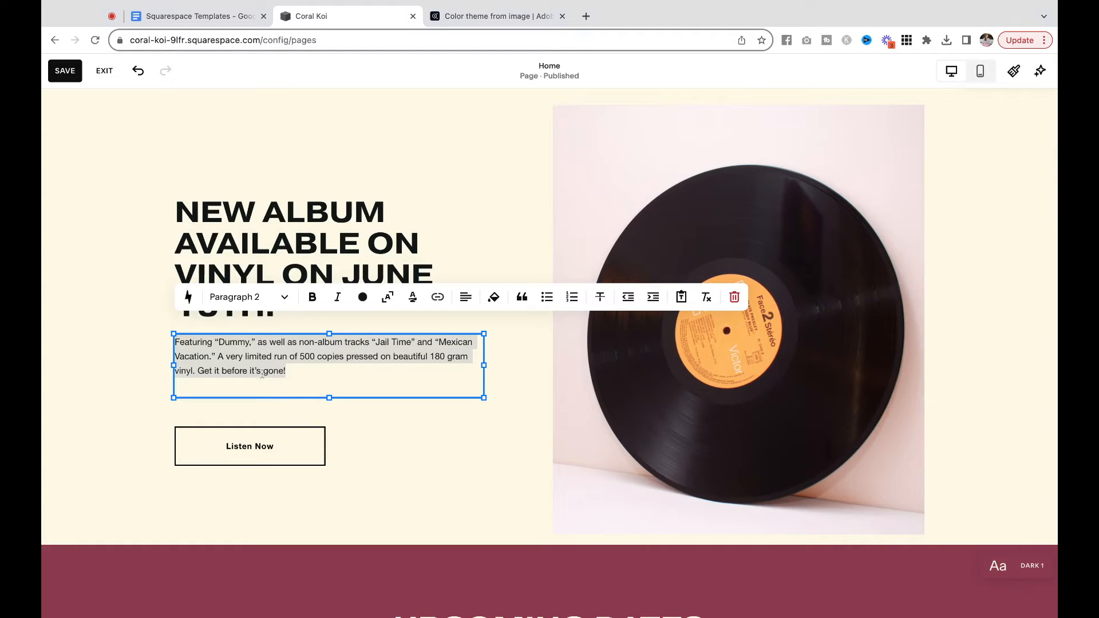
left_click(189, 298)
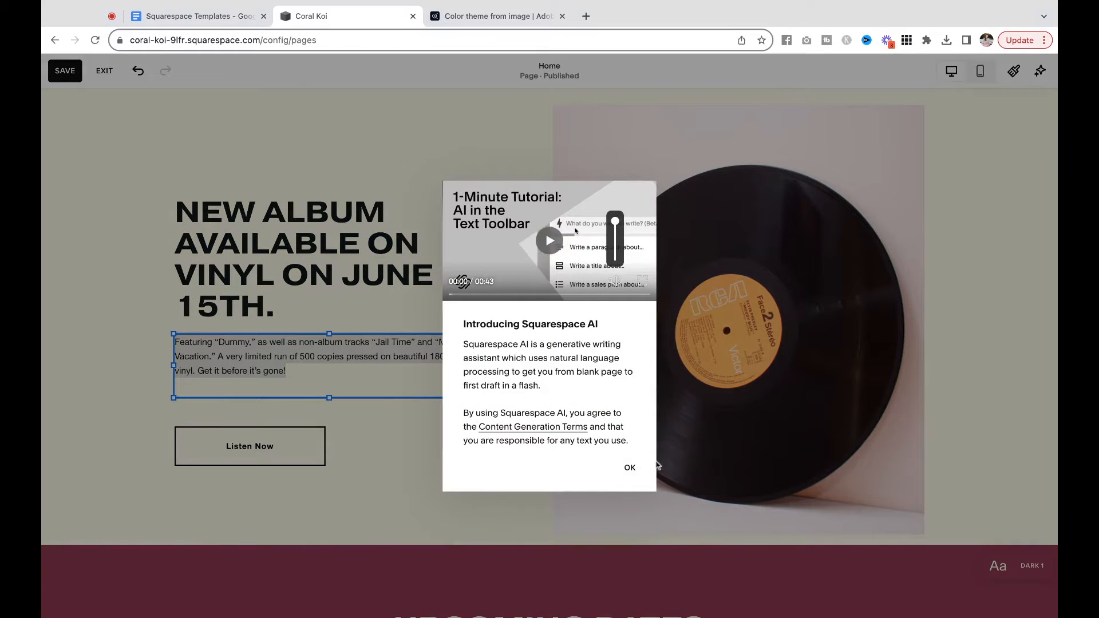
left_click(629, 468)
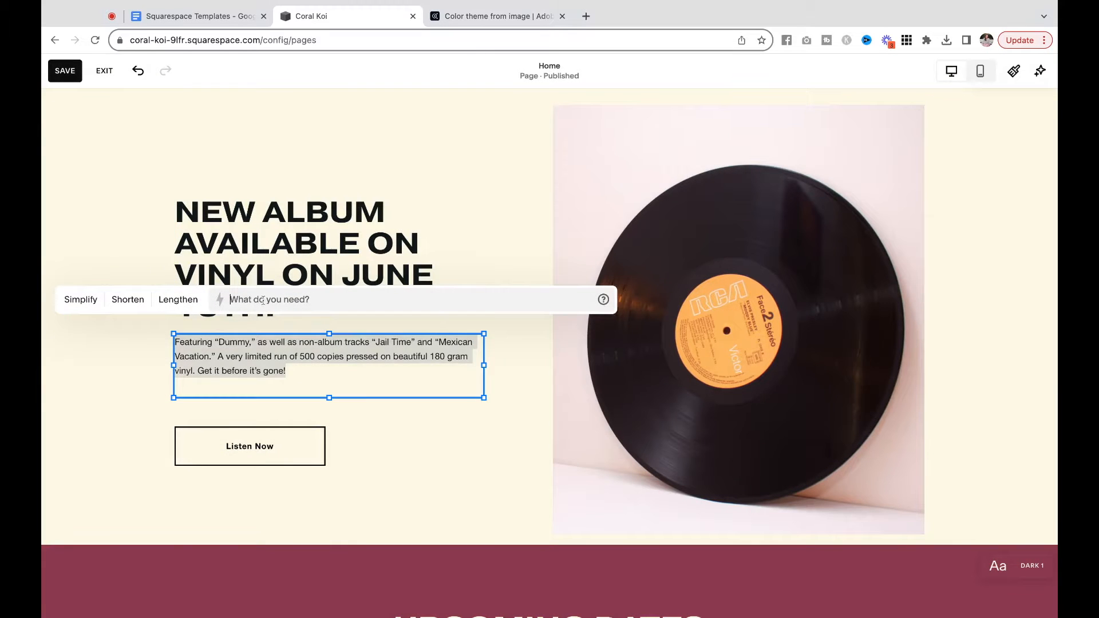
Step: Generate replacement text with the AI prompt "short description of a new album called bright lights to be released on june 15th"
type("short de")
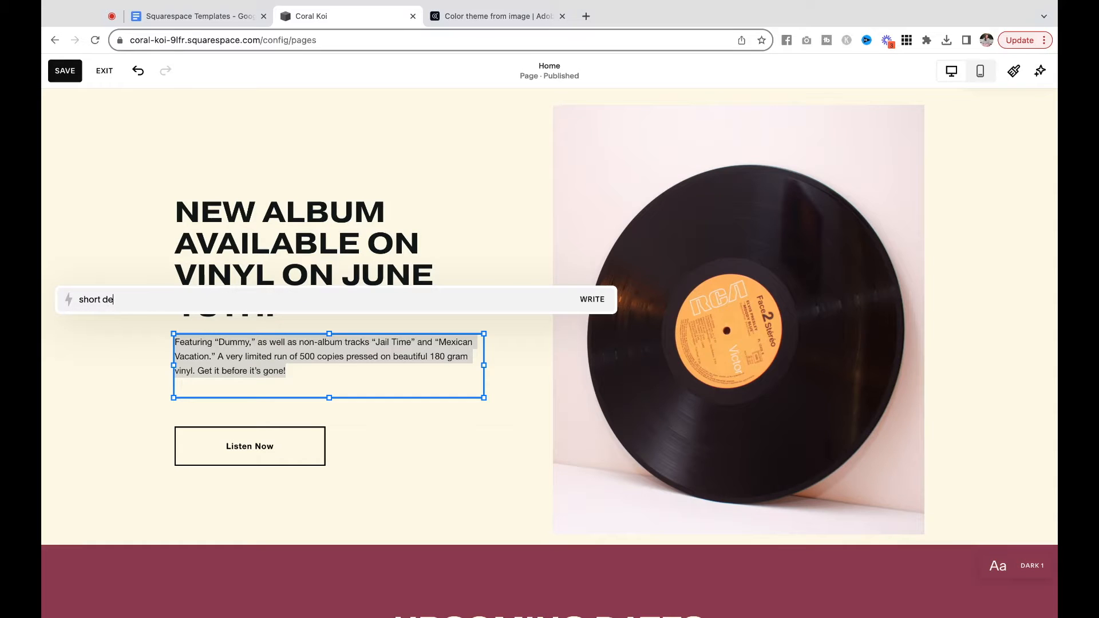
type("scription of a new album called bright lights to")
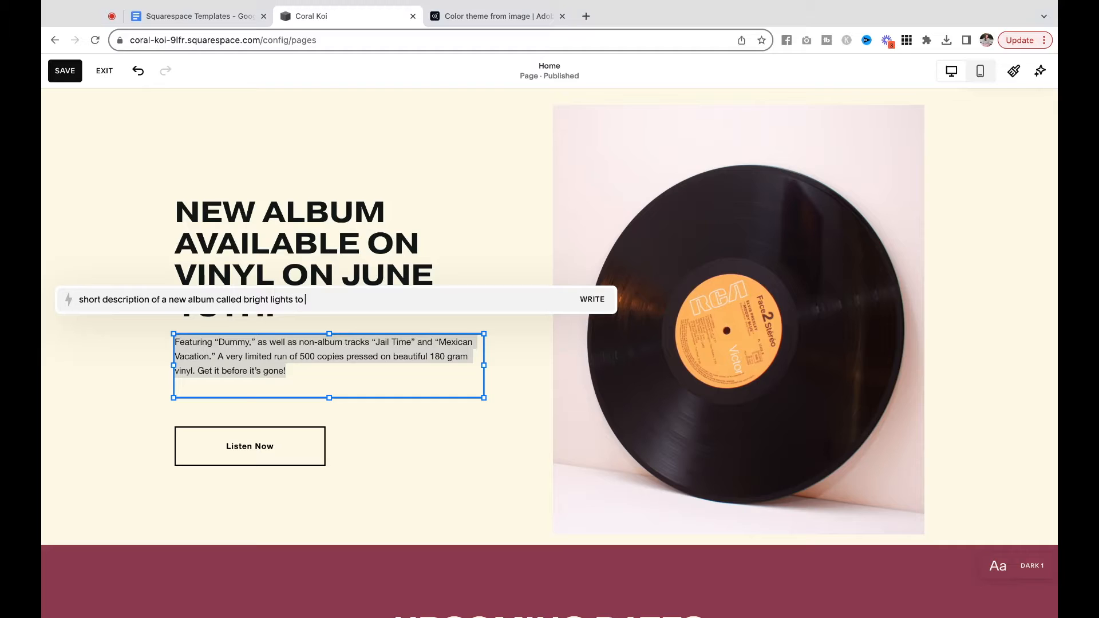
type("eleased on june 15th")
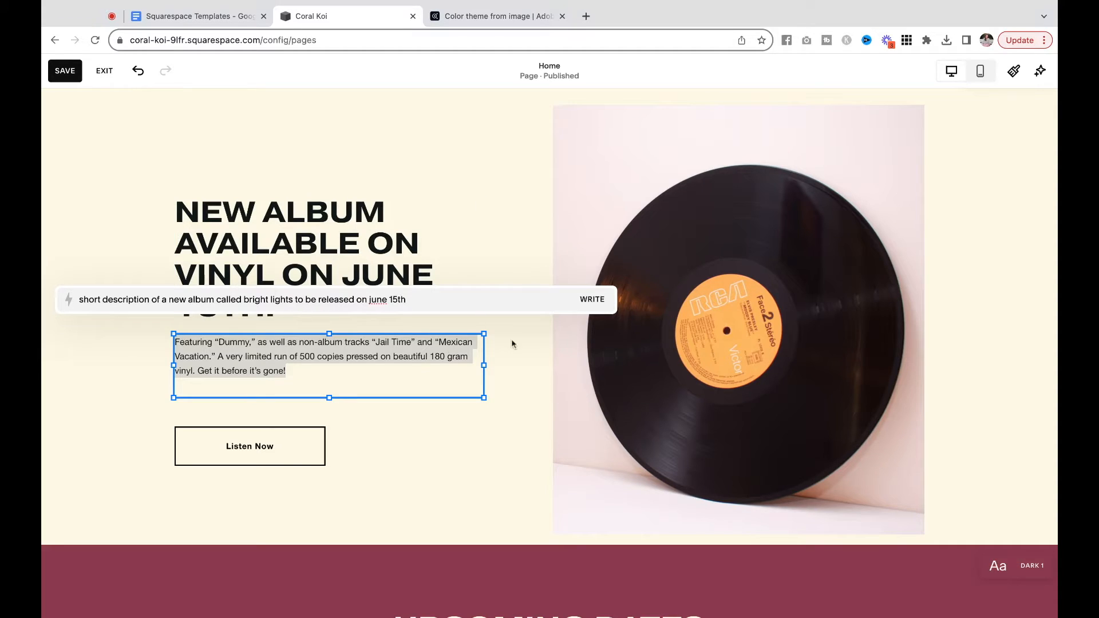
left_click(594, 302)
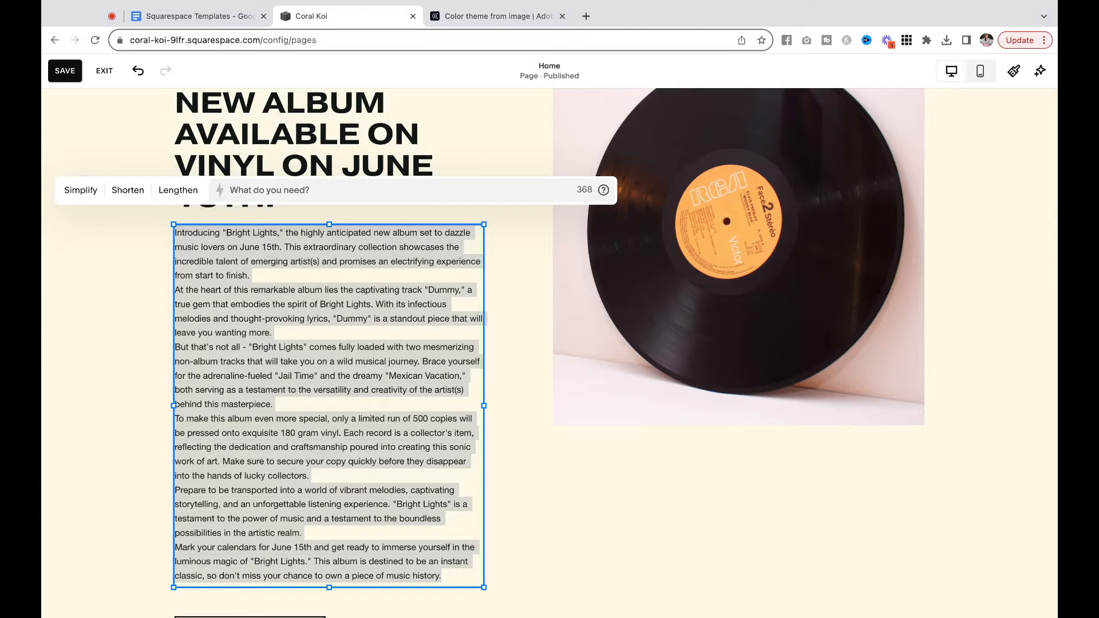
Step: Cut the generated album description down to its first paragraph by deleting everything after "from start to finish."
left_click(270, 331)
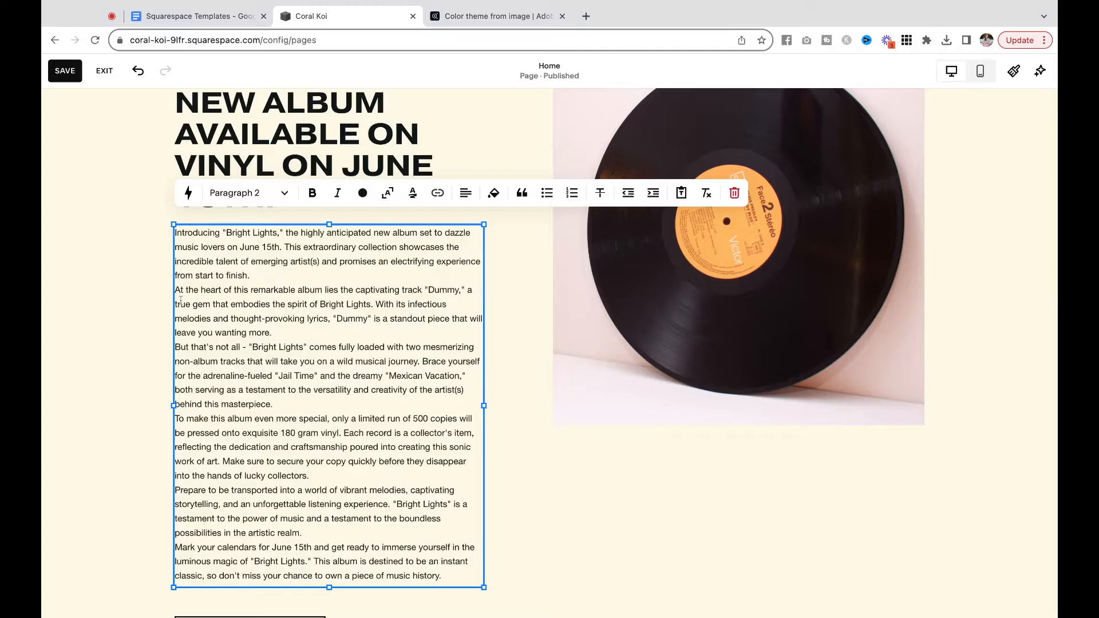
mouse_move(179, 292)
left_mouse_down()
mouse_move(210, 305)
mouse_move(263, 390)
mouse_move(449, 548)
mouse_move(461, 561)
mouse_move(441, 576)
left_mouse_up()
key("BackSpace")
key("BackSpace")
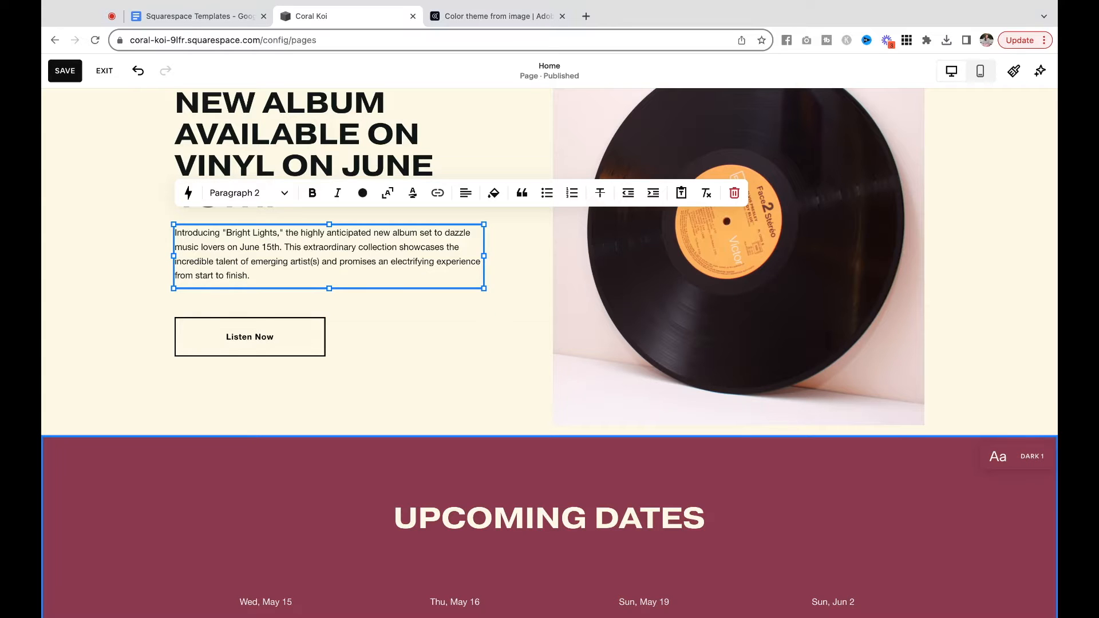
left_click(81, 309)
Step: Change the Listen Now button's text to "Pre-Order Now"
scroll(172, 332, "up", 2)
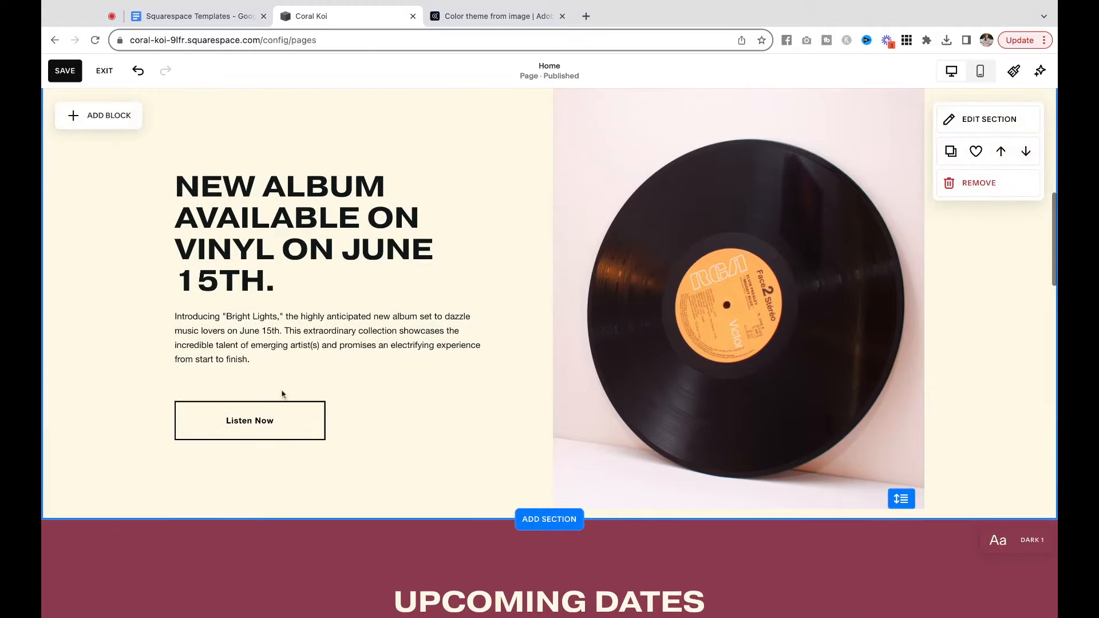
left_click(312, 432)
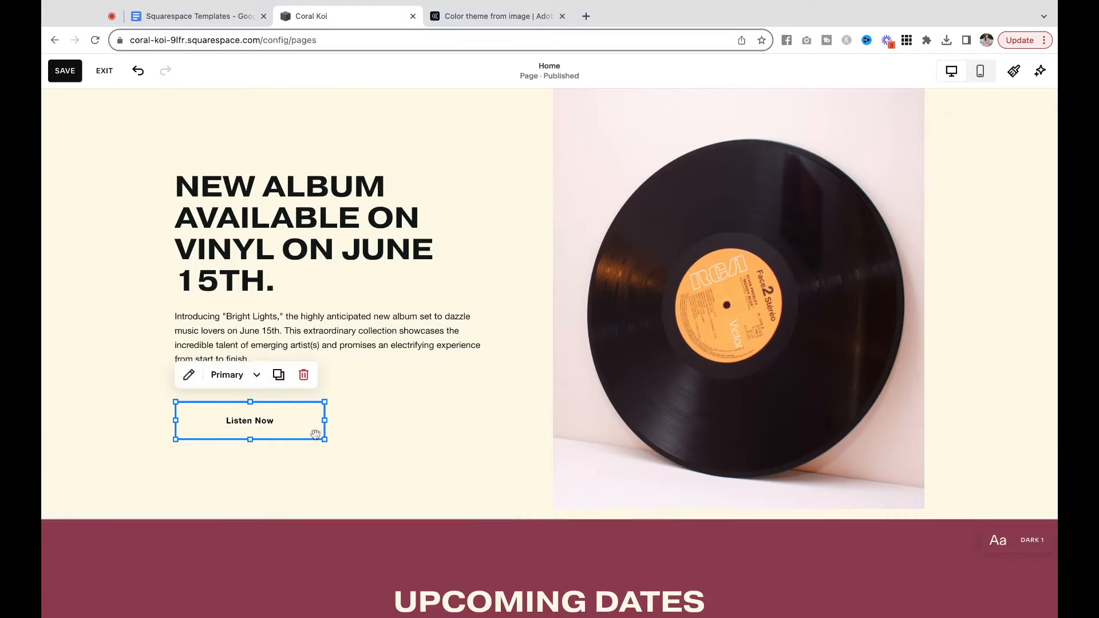
left_click(189, 375)
triple_click(419, 388)
type("Pre-Order Now")
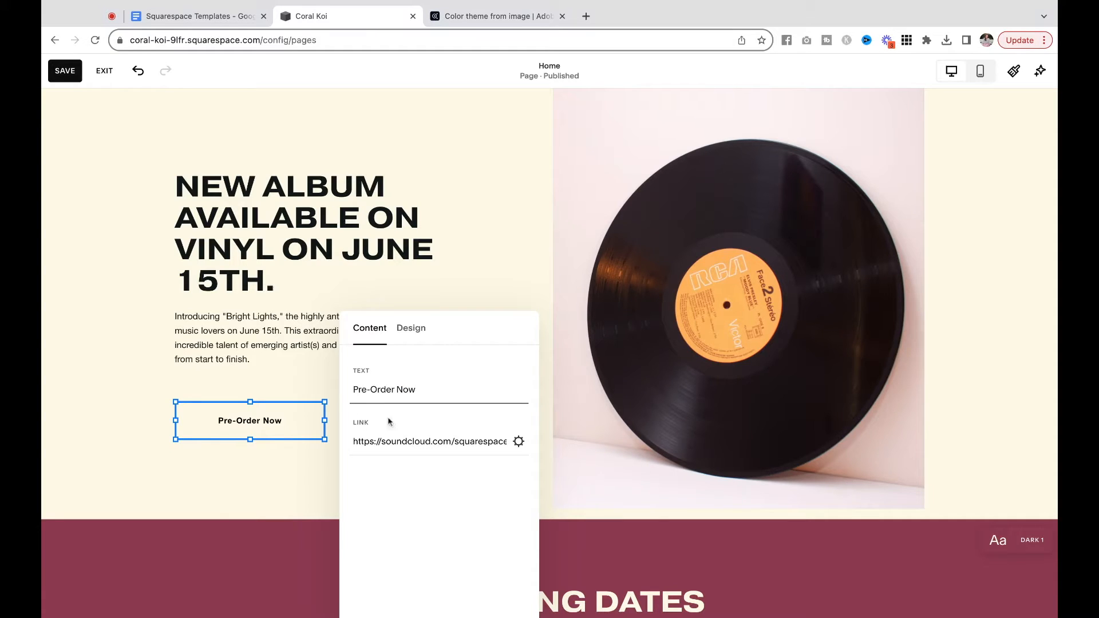
left_click(403, 441)
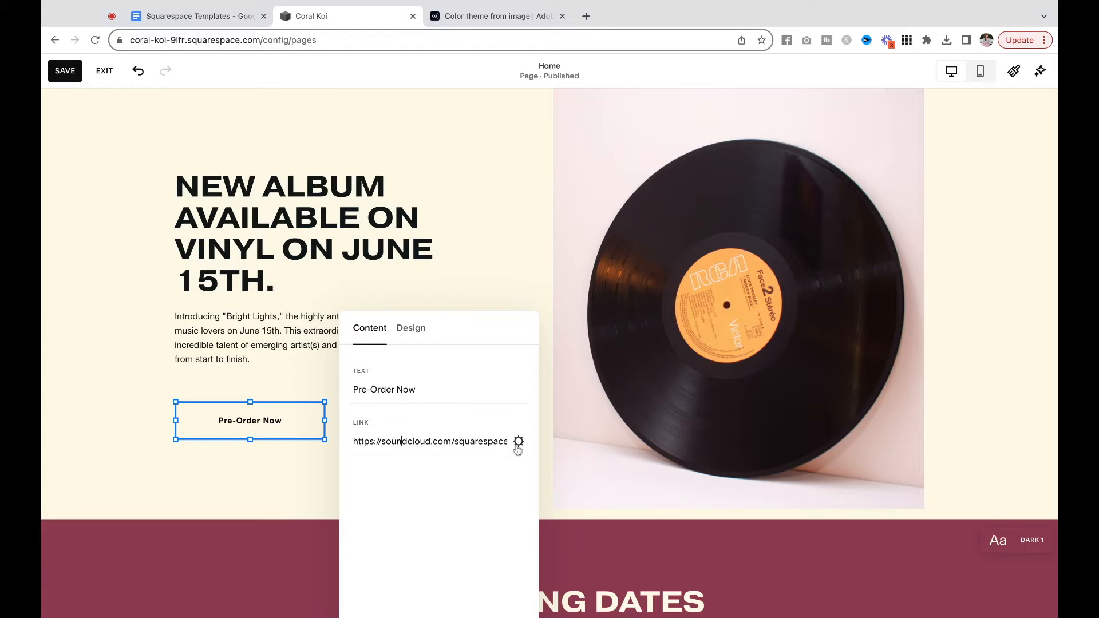
left_click(518, 440)
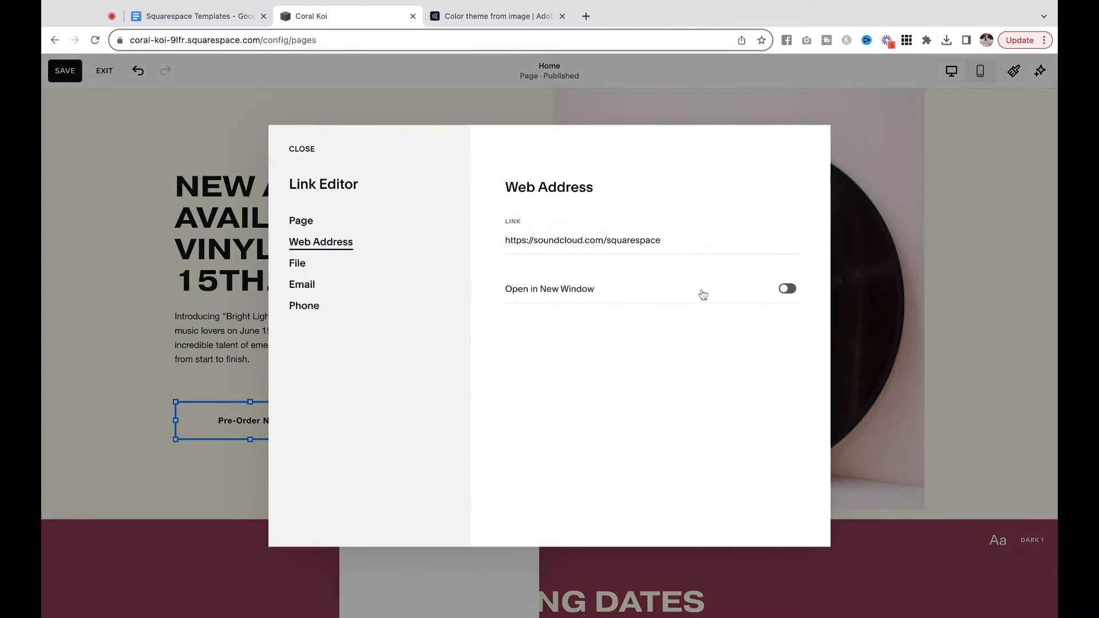
left_click(788, 289)
left_click(299, 148)
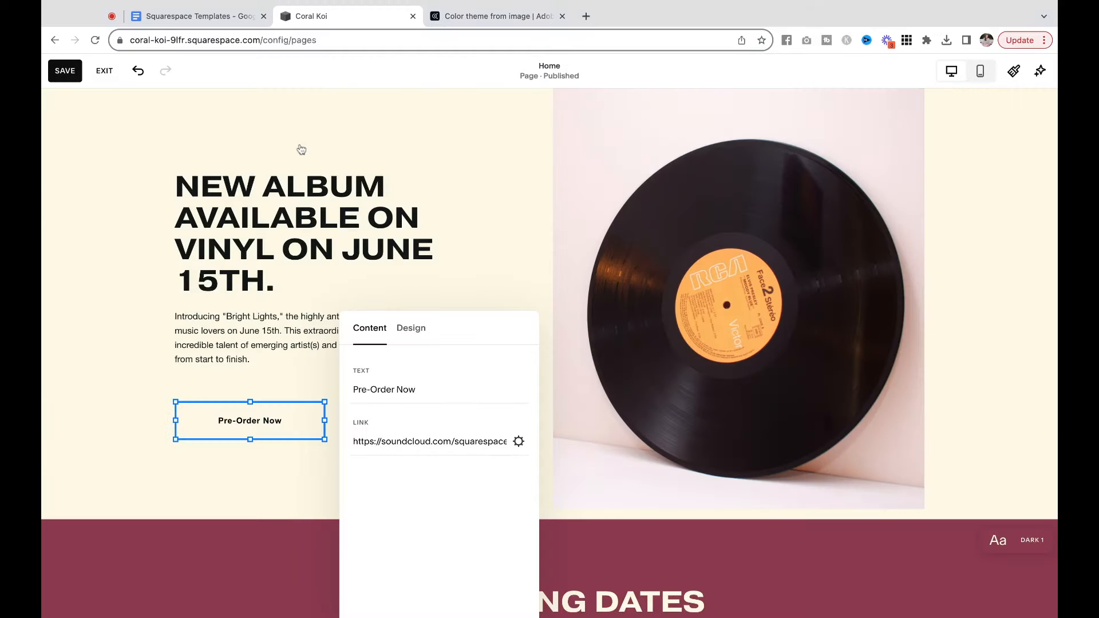
left_click(110, 365)
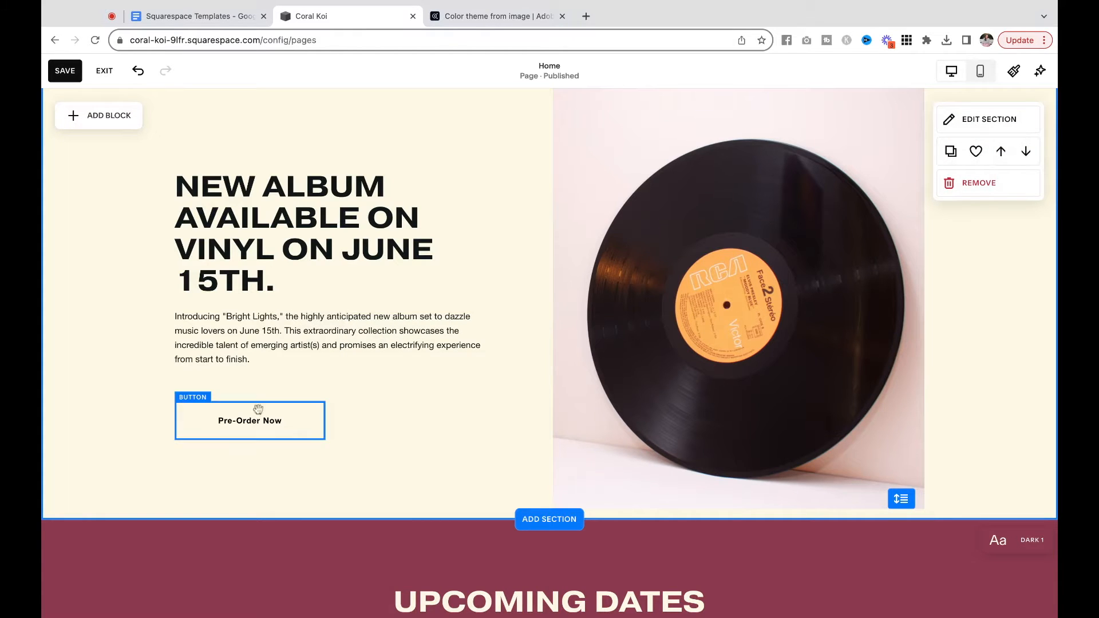
Step: Reduce the height of the vinyl record image by raising its lower edge
scroll(223, 402, "up", 2)
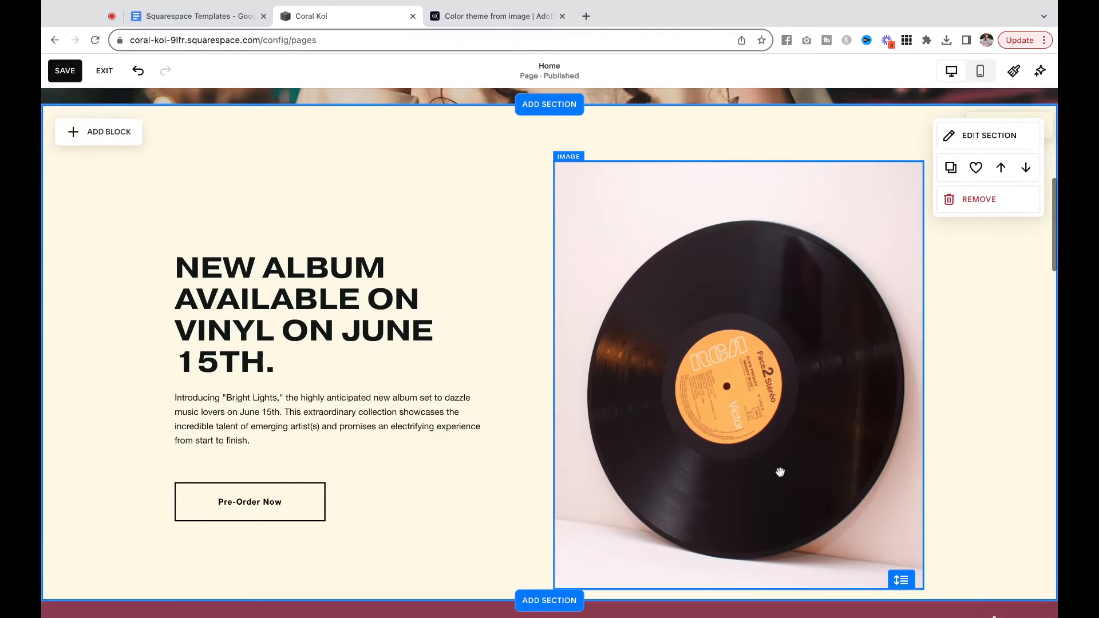
left_click(784, 476)
scroll(748, 584, "down", 1)
left_click_drag(743, 553, 742, 555)
left_click(710, 550)
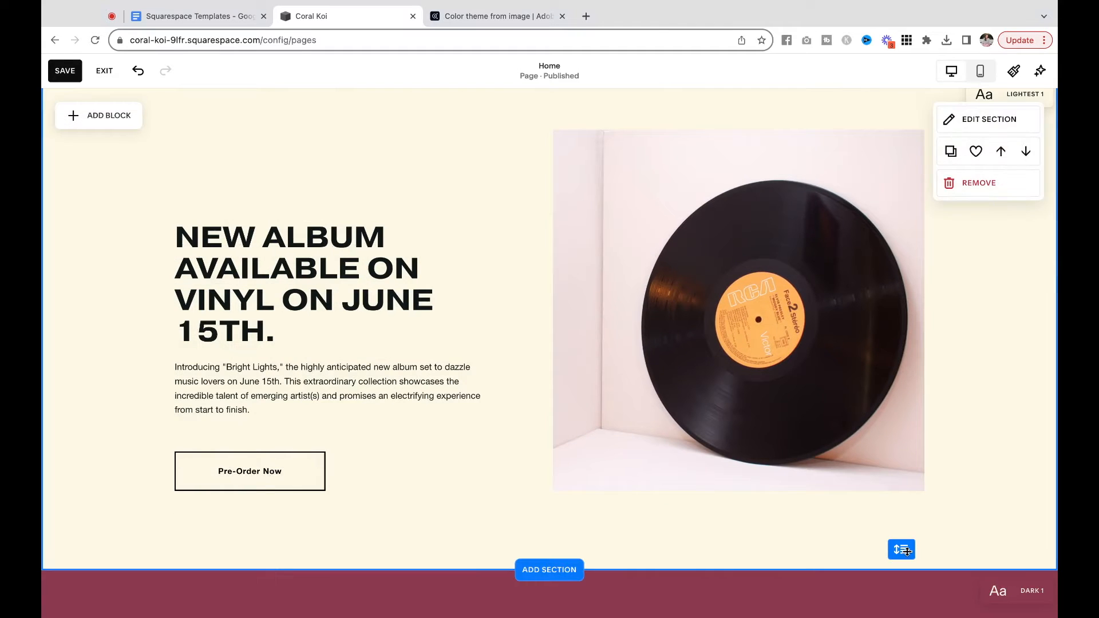
Step: Trim the new album section to 20 grid rows and set its section height to M
scroll(907, 552, "up", 1)
left_click_drag(904, 598, 905, 596)
left_click(980, 151)
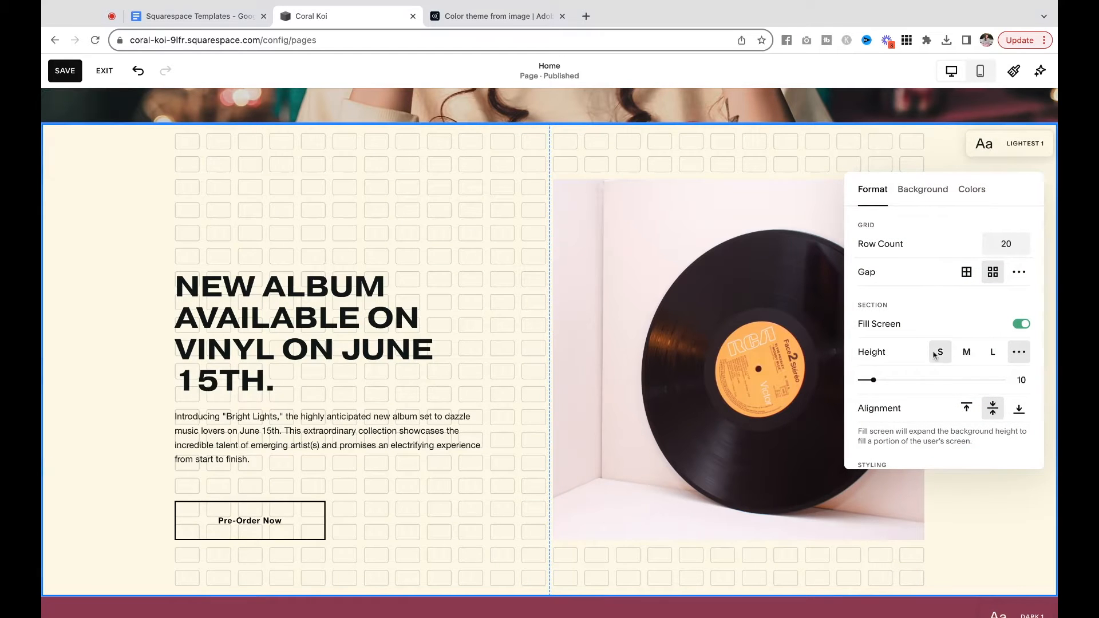
left_click(966, 351)
left_click(966, 492)
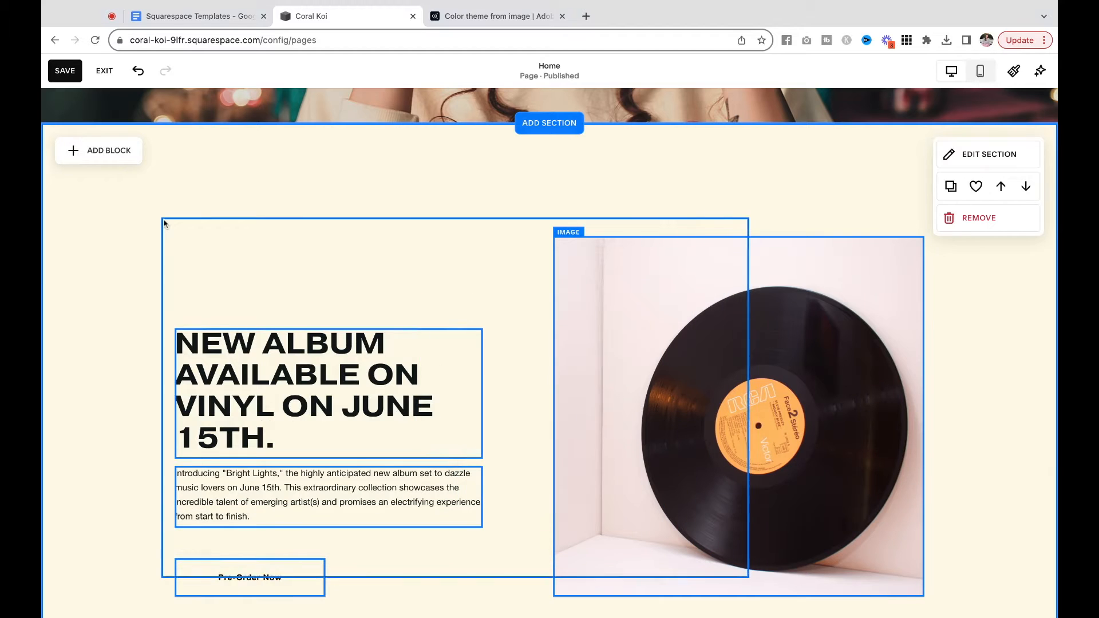
Step: Move all the new album section's blocks up to the first grid row and trim the empty rows beneath them
left_click(165, 223)
scroll(743, 521, "down", 3)
left_click(737, 553)
left_click(895, 561)
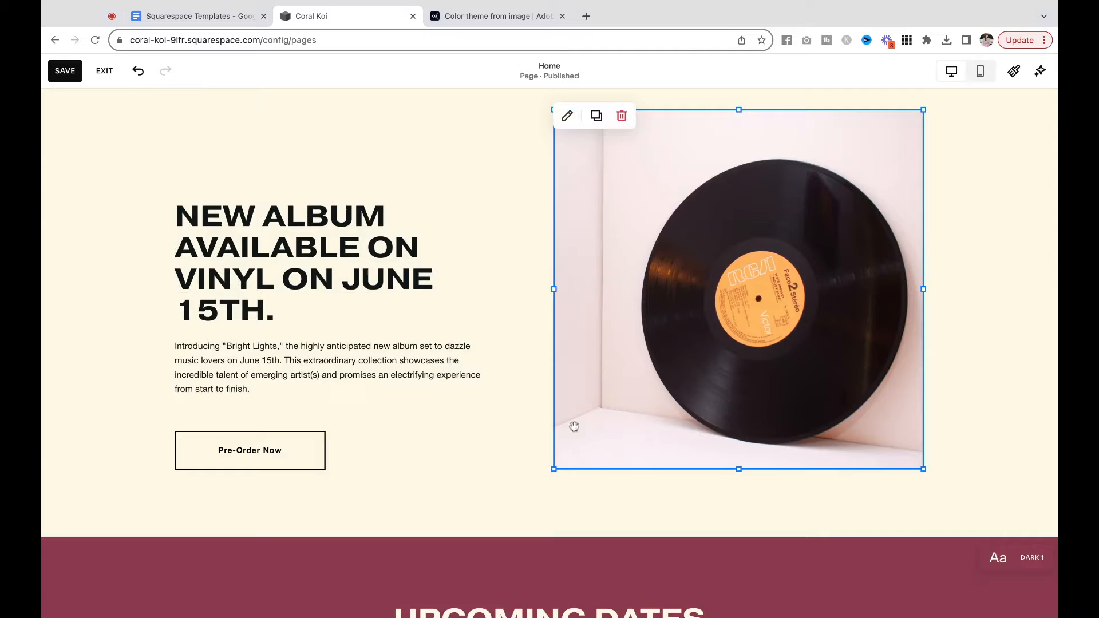
Step: Move the album heading, description and Pre-Order Now button up two grid rows each so they sit centered beside the record image
scroll(574, 427, "up", 3)
left_click_drag(309, 343, 320, 321)
left_click_drag(484, 310, 483, 309)
left_click_drag(319, 478, 320, 446)
left_click_drag(270, 545, 270, 499)
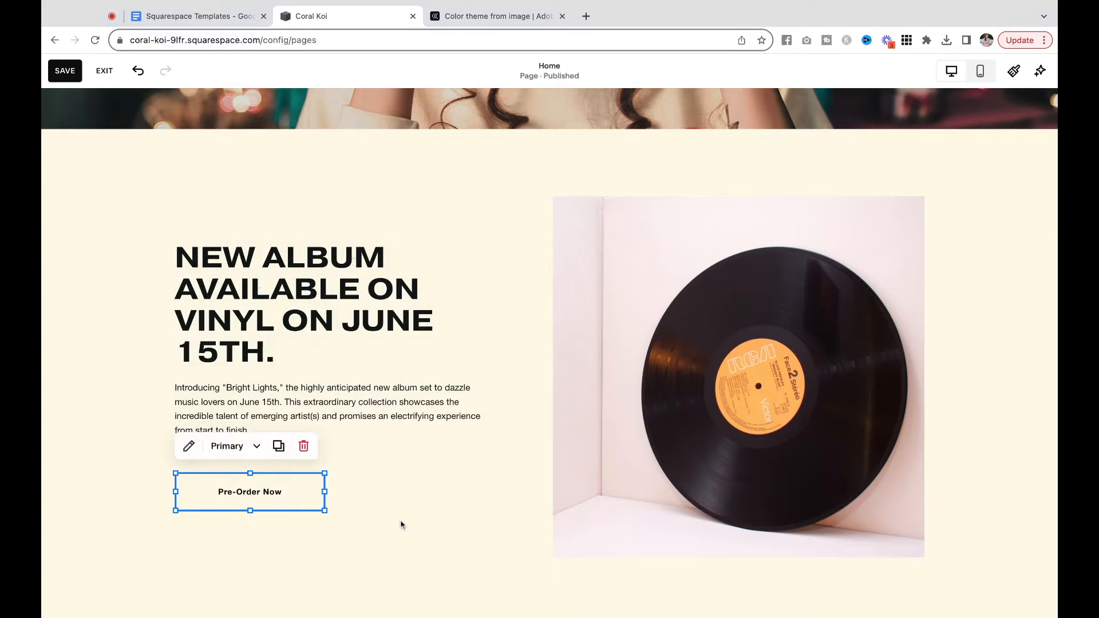
left_click(401, 525)
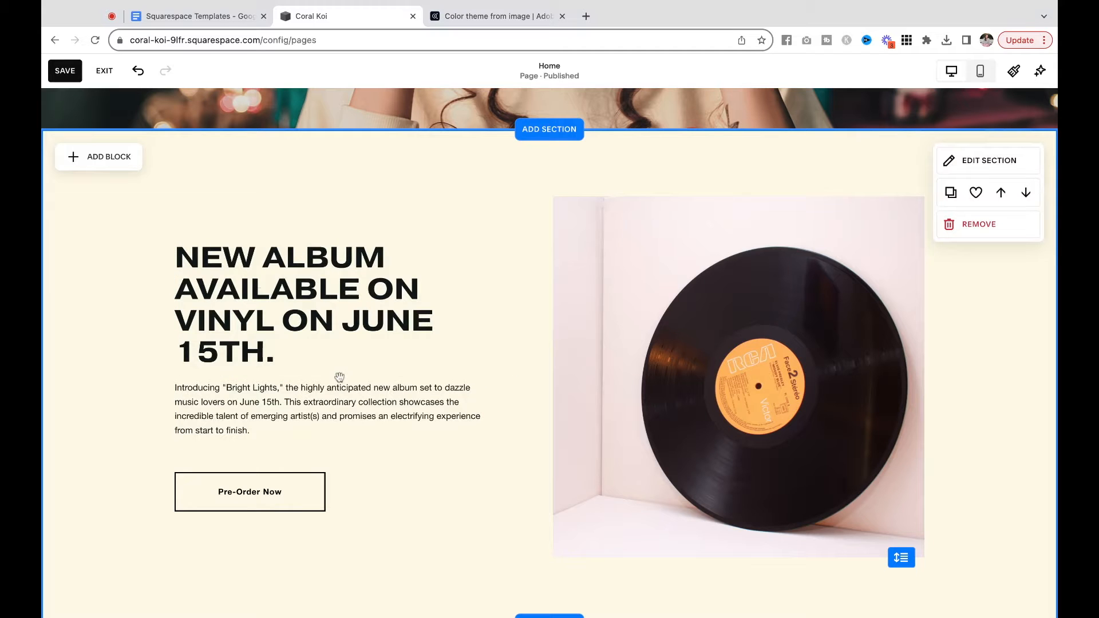
Step: Examine the revised new album section and the Upcoming Dates section, selecting the Hangout Theater text block
scroll(445, 455, "down", 5)
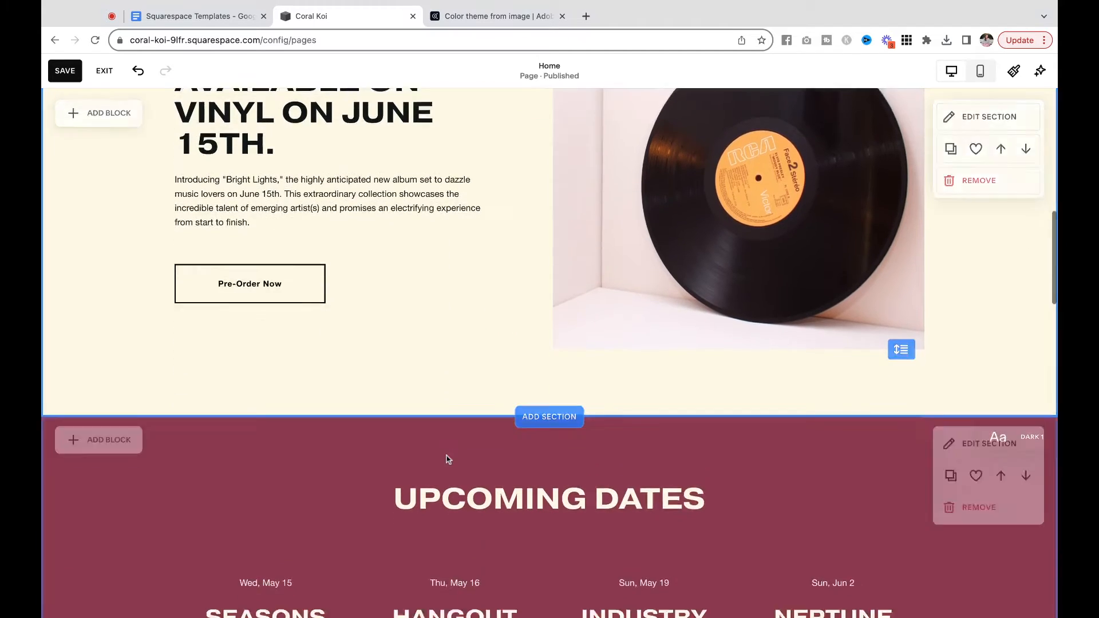
scroll(447, 459, "up", 8)
scroll(338, 305, "down", 4)
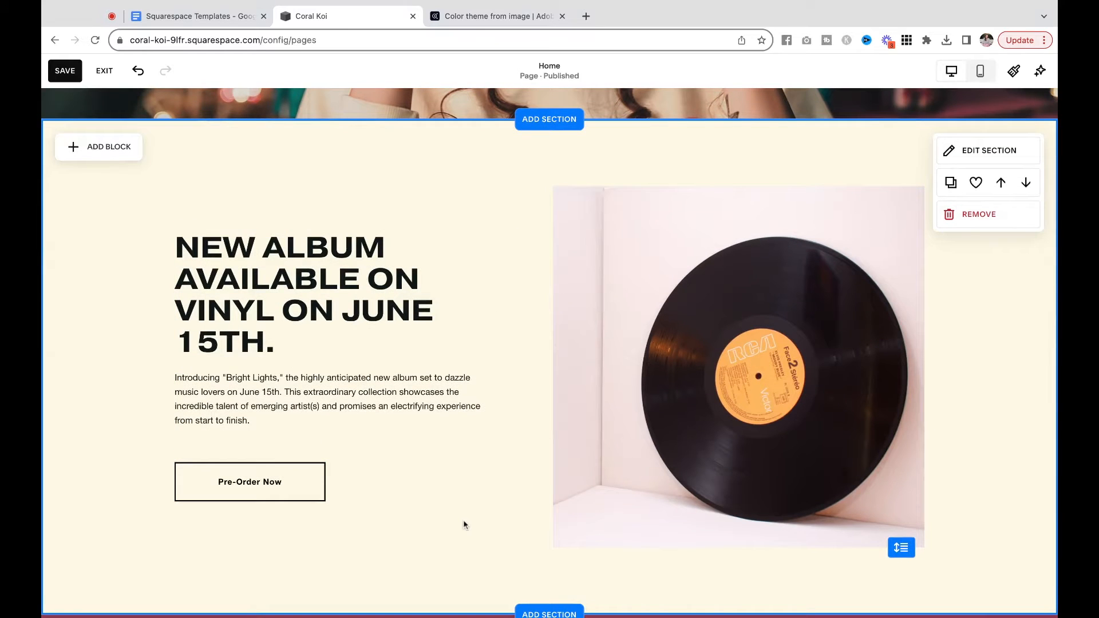
scroll(464, 524, "down", 8)
scroll(463, 524, "down", 2)
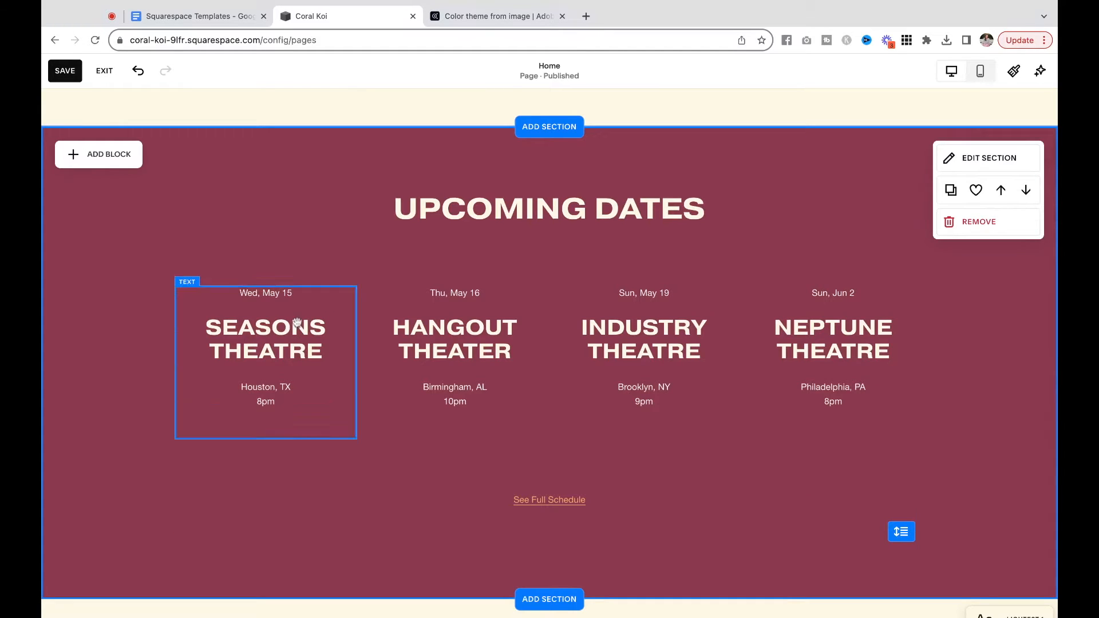
left_click(447, 336)
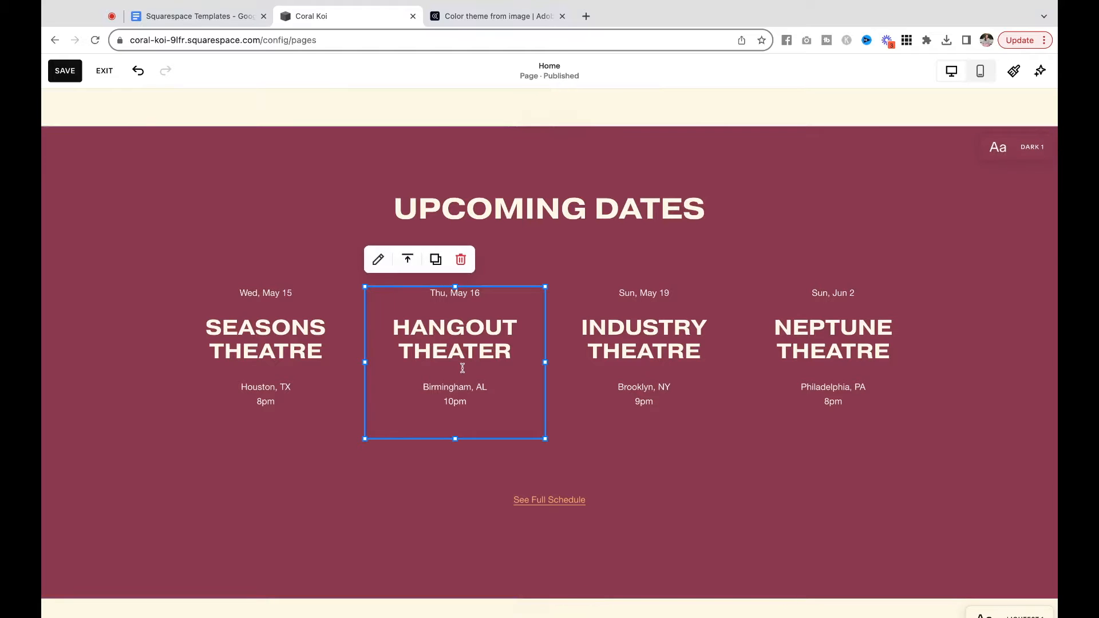
left_click(282, 333)
left_click(282, 334)
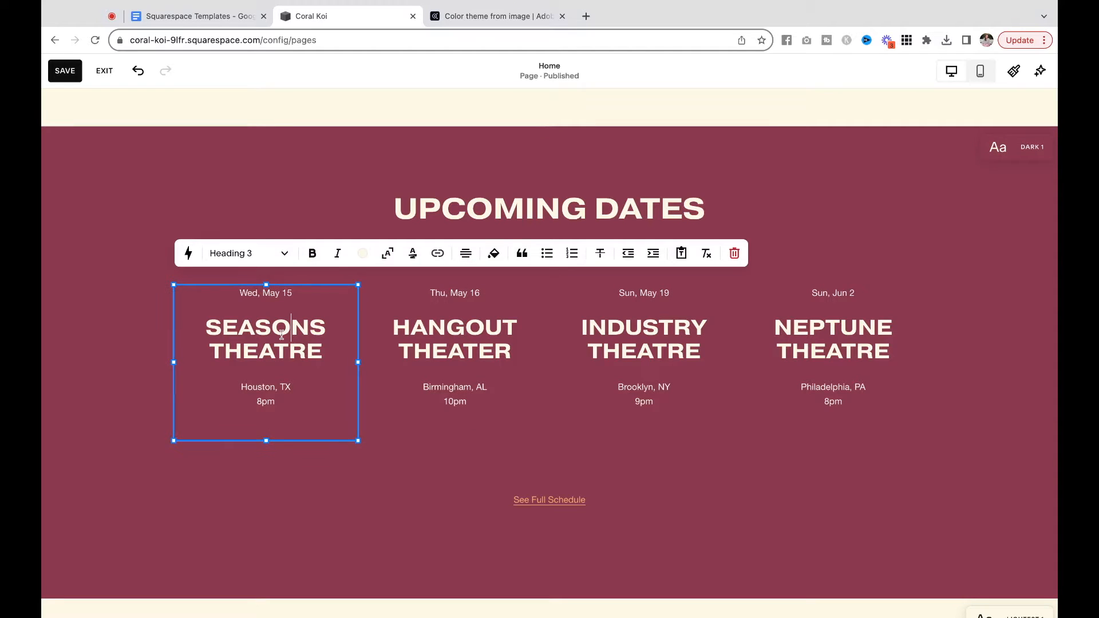
left_click(298, 404)
left_click_drag(287, 403, 280, 401)
left_click_drag(231, 296, 233, 320)
left_click(253, 315)
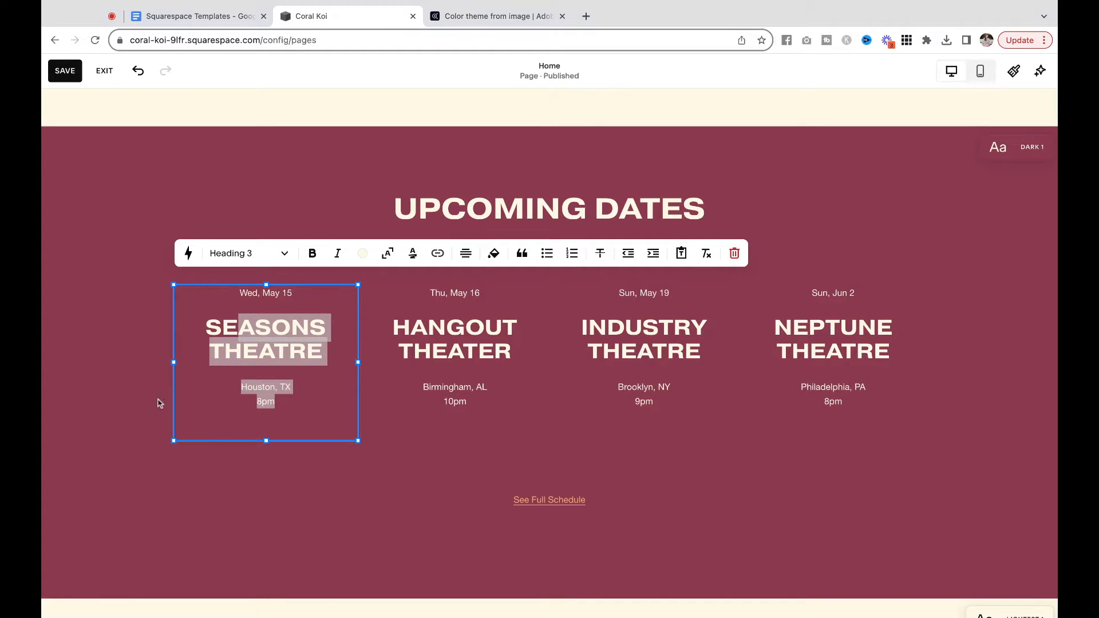
left_click(100, 405)
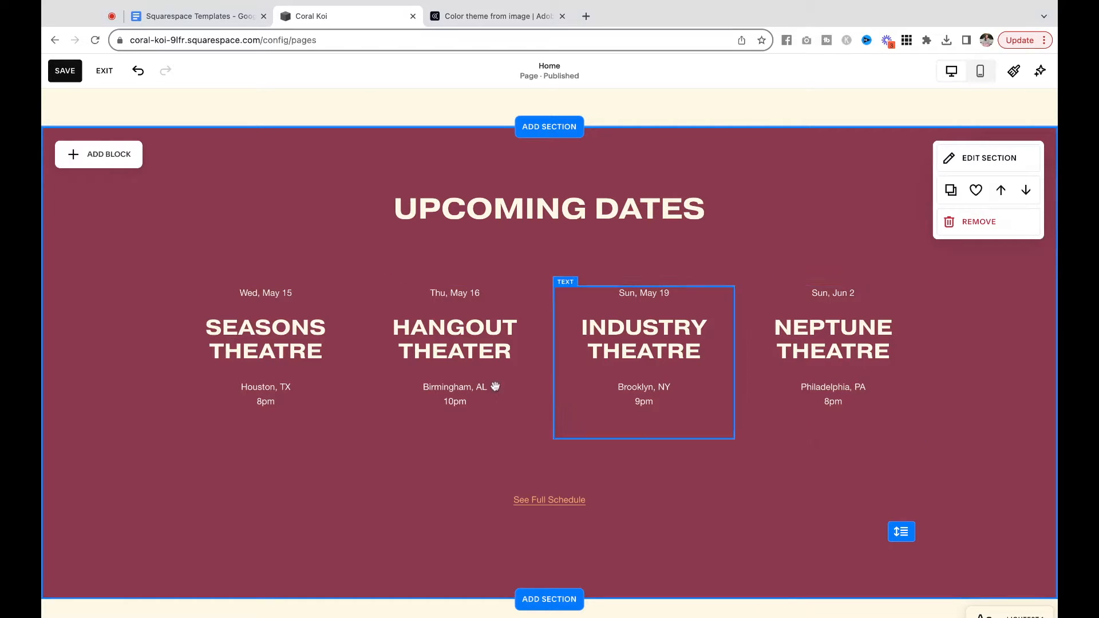
Step: Change the first upcoming date's venue to Lyric Theatre and its location to Blacksburg, VA
left_click(283, 346)
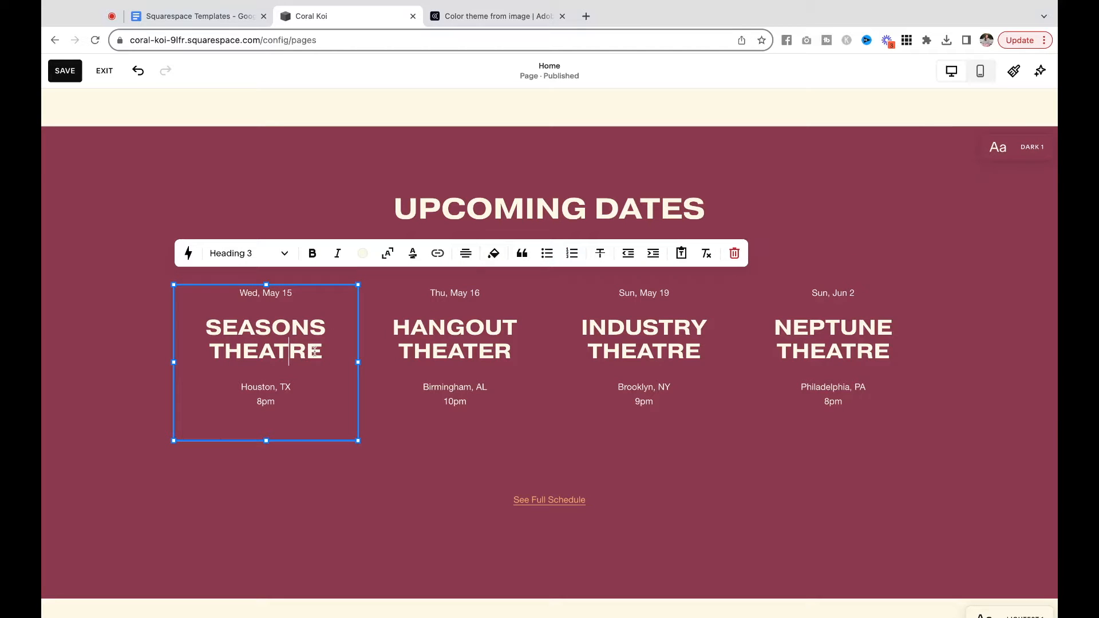
double_click(280, 325)
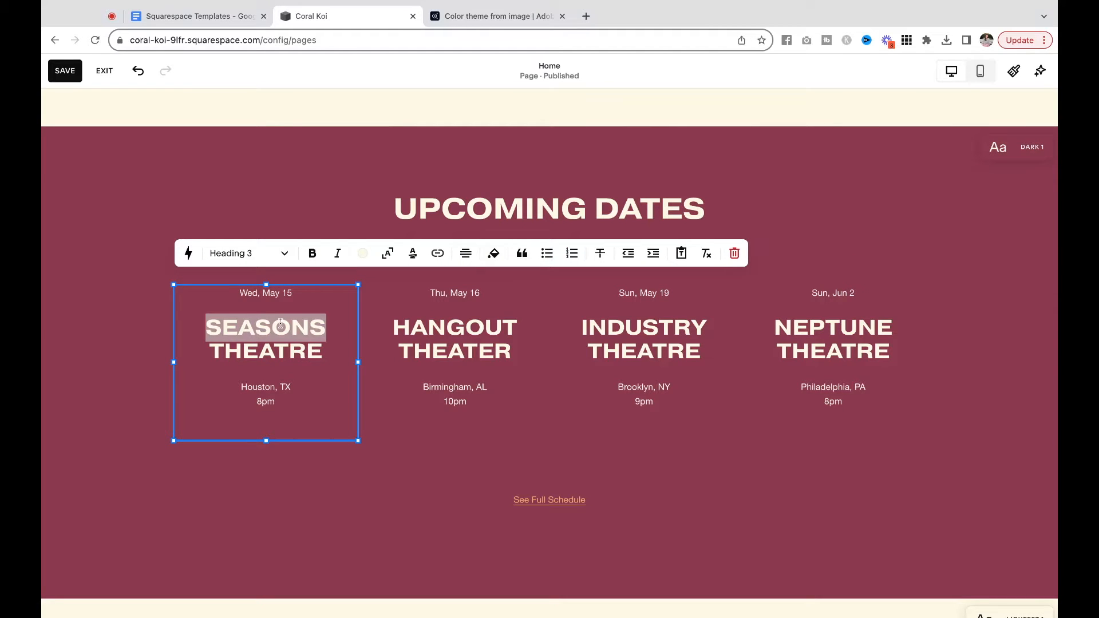
type("LYRIC")
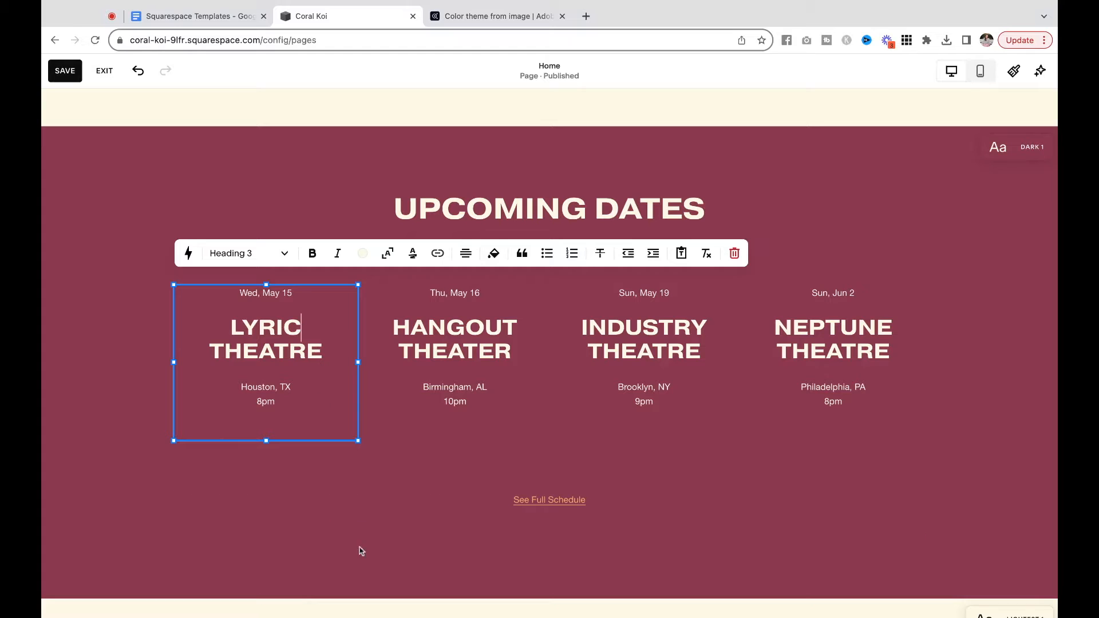
left_click_drag(241, 387, 271, 391)
type("Blacksburg")
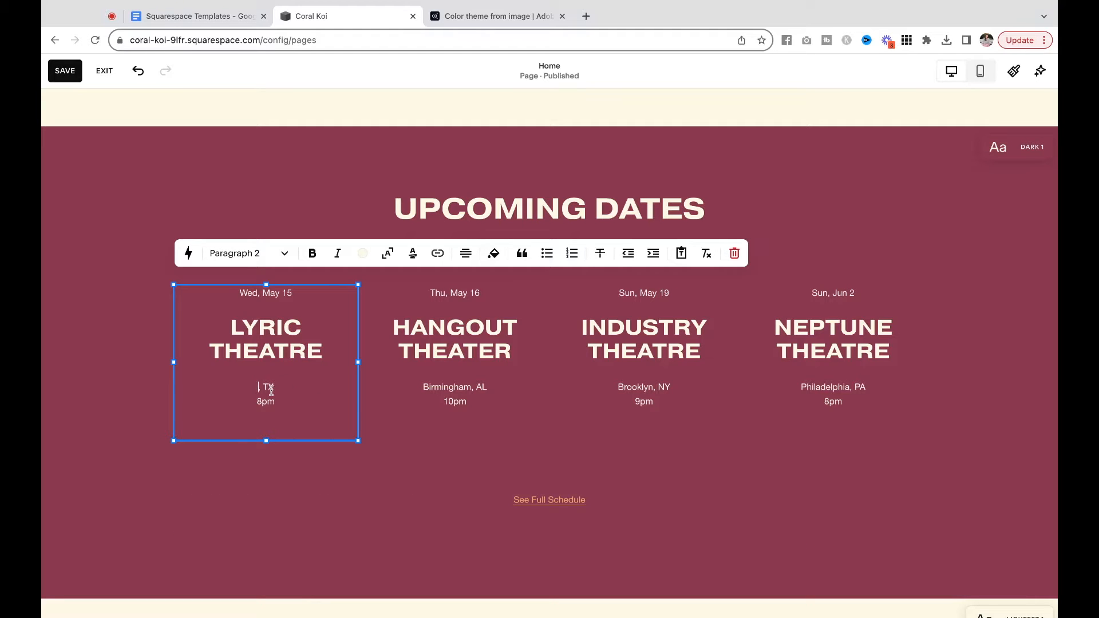
type(", VA")
left_click_drag(287, 388, 304, 388)
key("BackSpace")
left_click(126, 409)
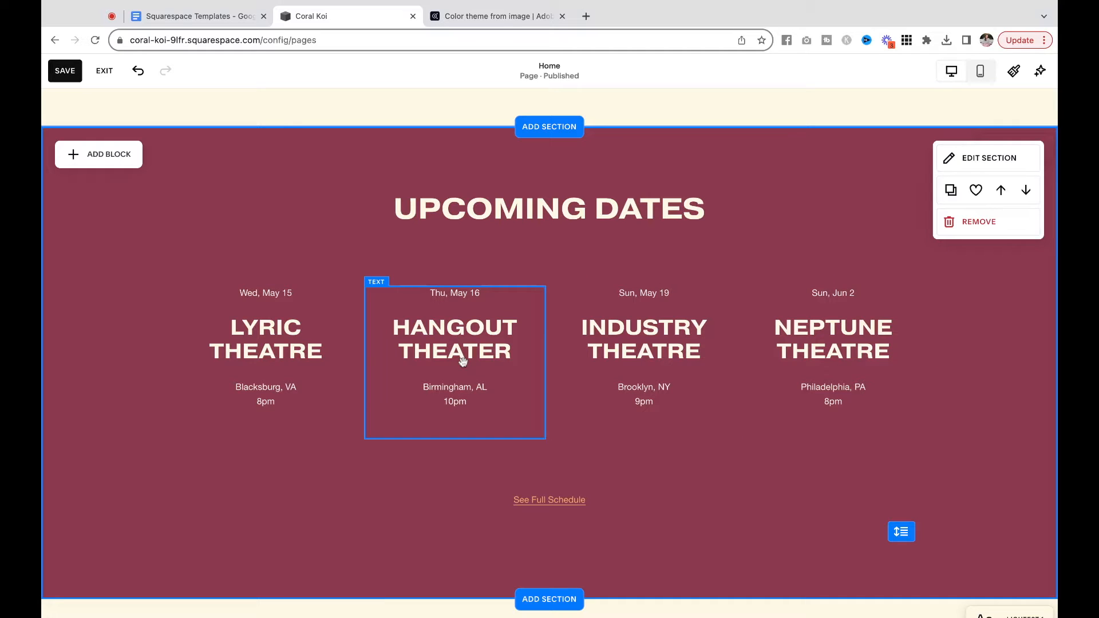
Step: Examine the Upcoming Dates section and the product images in the Merch section
left_click(580, 213)
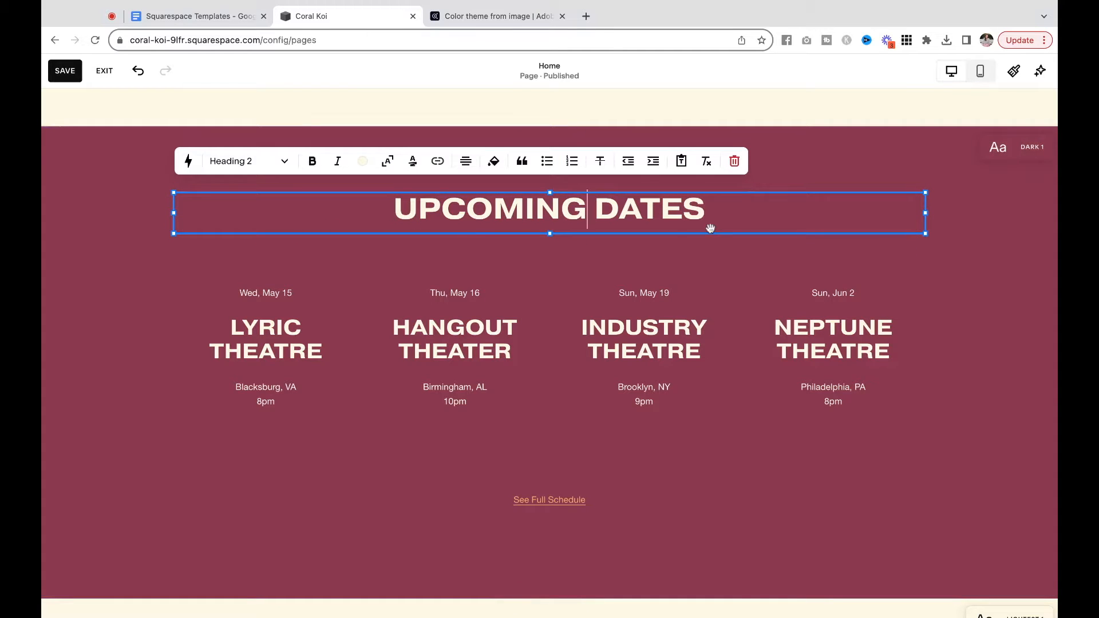
left_click(996, 300)
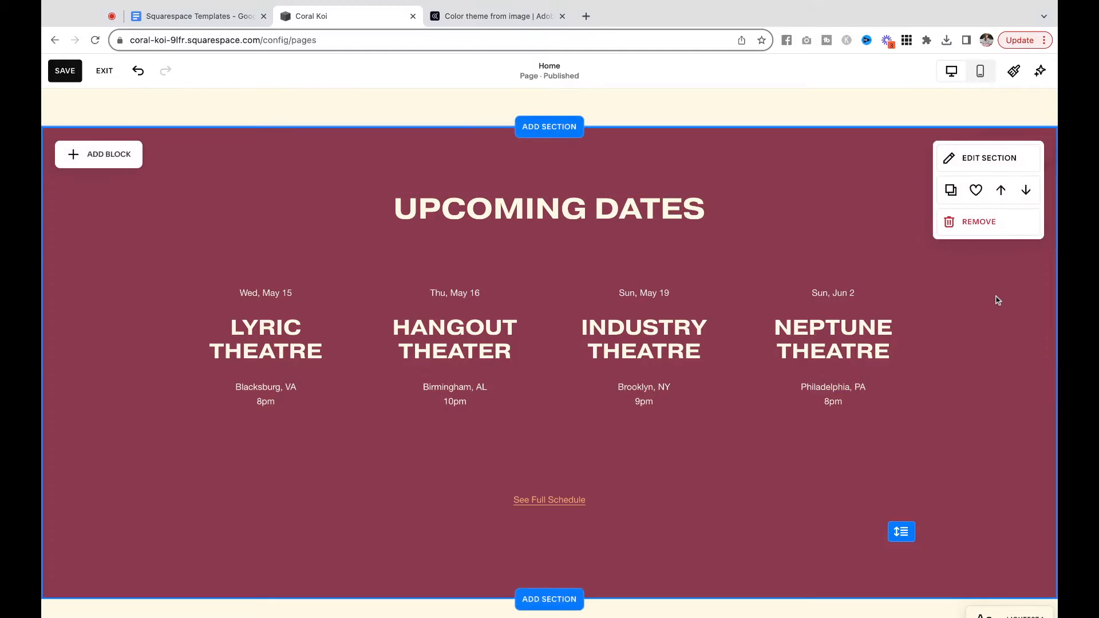
scroll(996, 301, "down", 6)
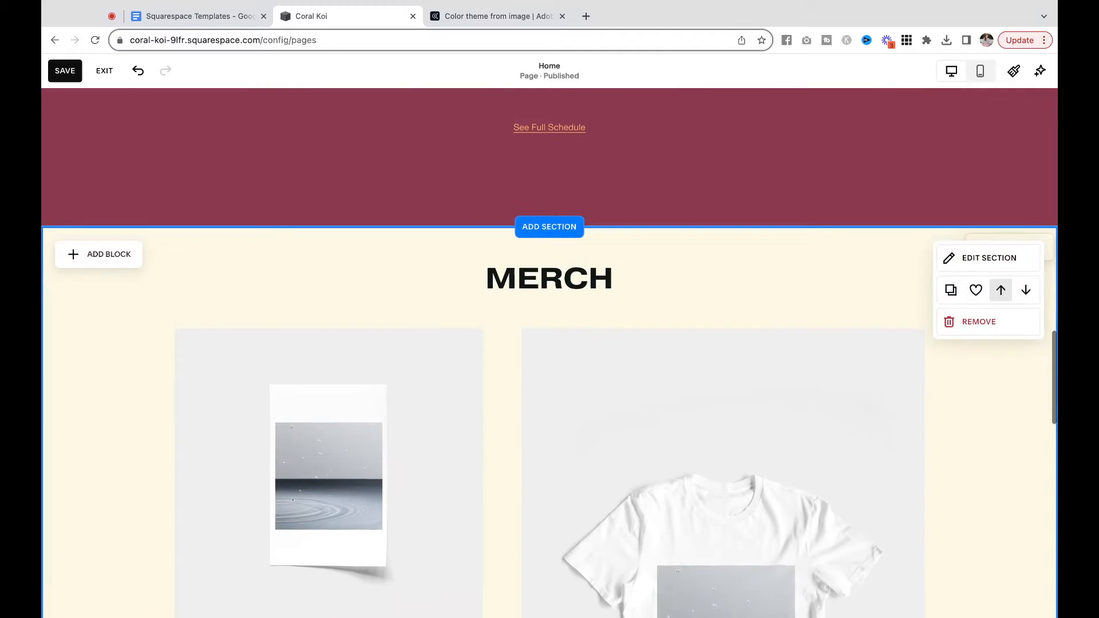
scroll(981, 378, "down", 3)
left_click(759, 314)
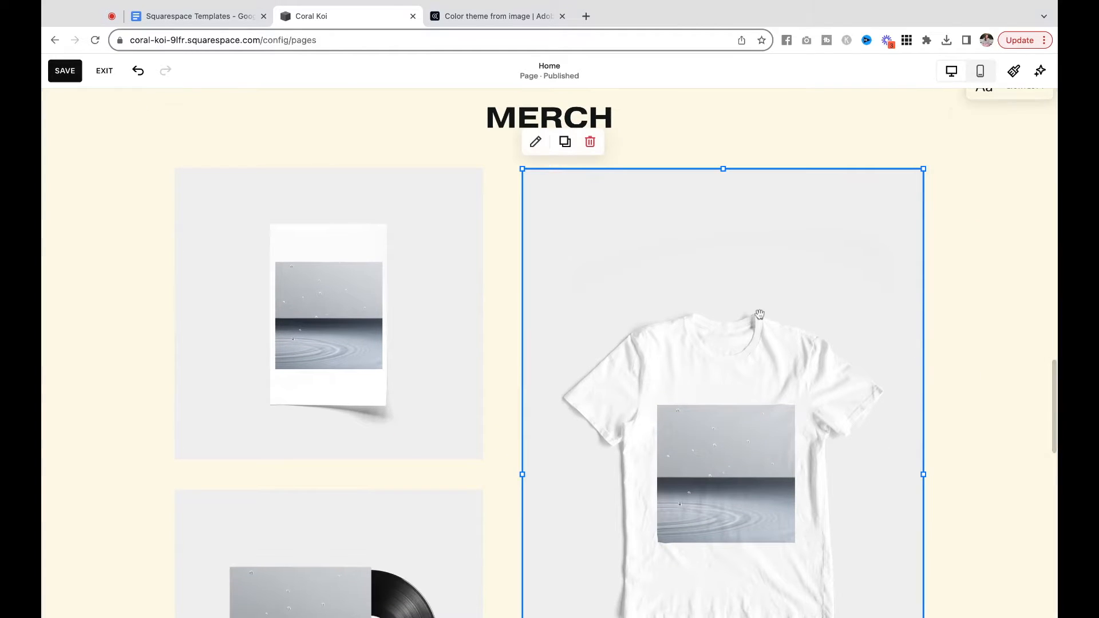
scroll(618, 304, "down", 8)
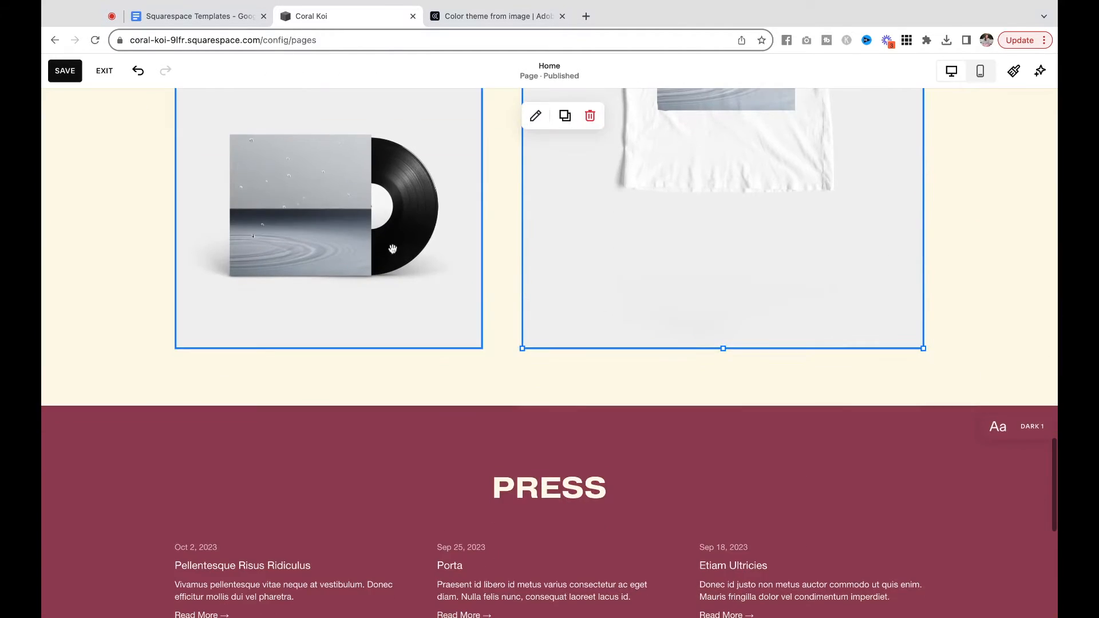
left_click(392, 248)
scroll(392, 249, "up", 6)
Step: Replace the poster image in the Merch section with the vinyl record photo pexels-dids-1616470.jpg
left_click(392, 248)
scroll(406, 263, "up", 2)
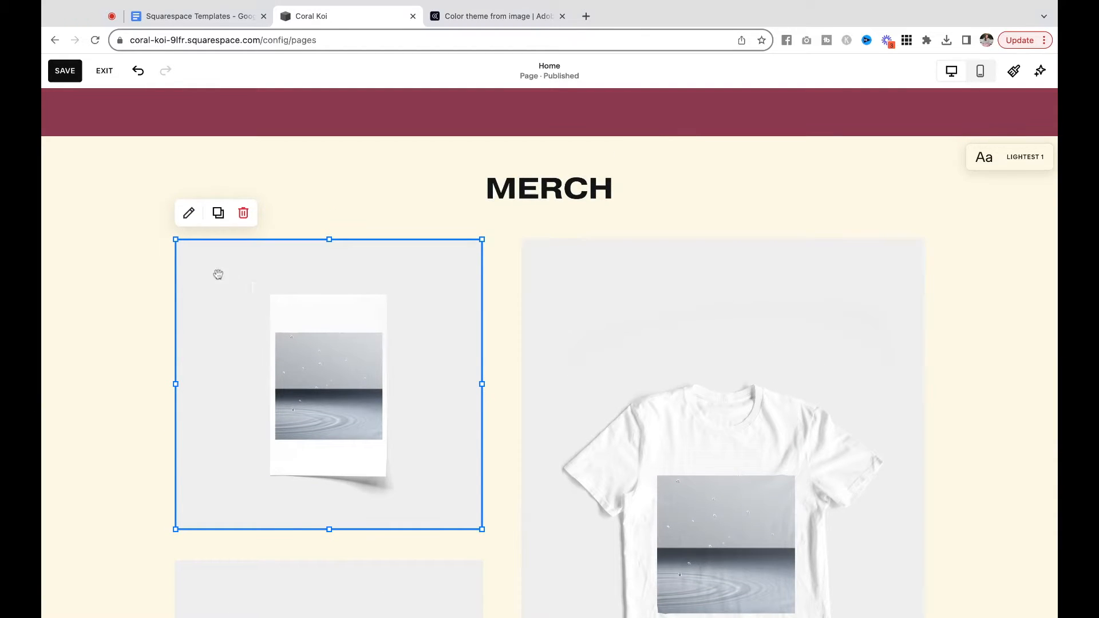
left_click(189, 213)
left_click(667, 410)
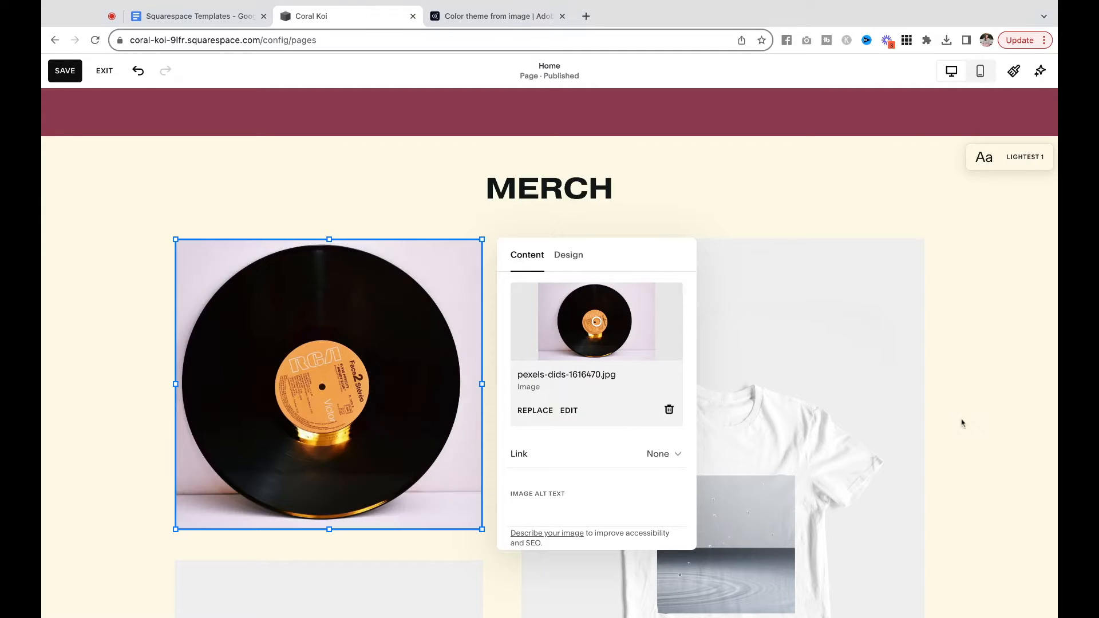
left_click(962, 423)
Step: Replace the T-shirt image in the Merch section with the portrait photo pexels-ali-pazani-2829368.jpg
scroll(961, 424, "down", 1)
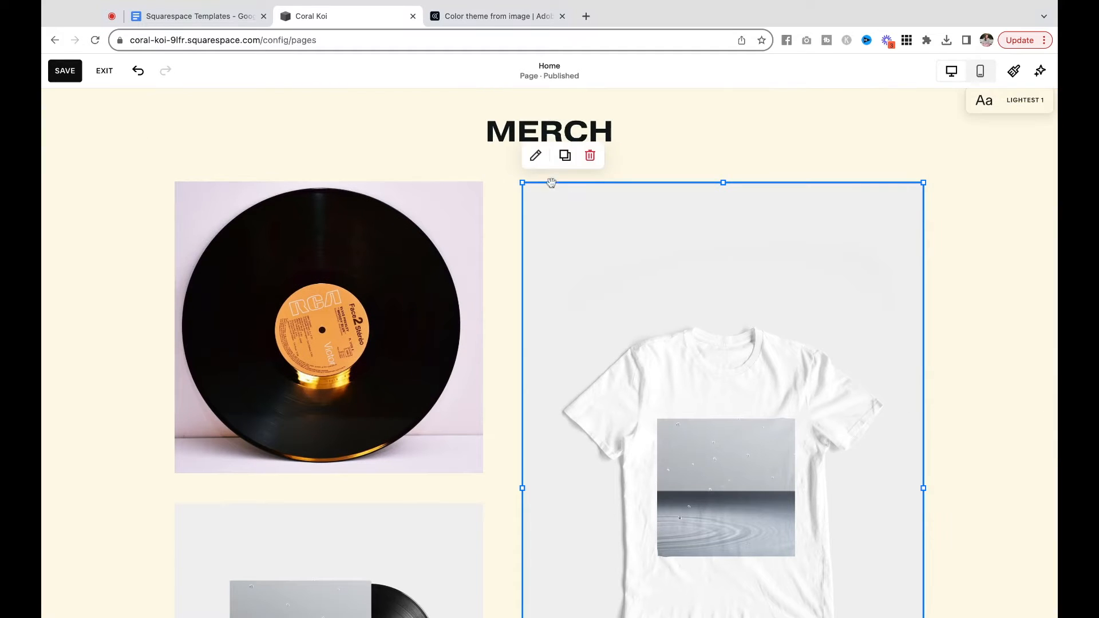
left_click(531, 162)
left_click(1015, 357)
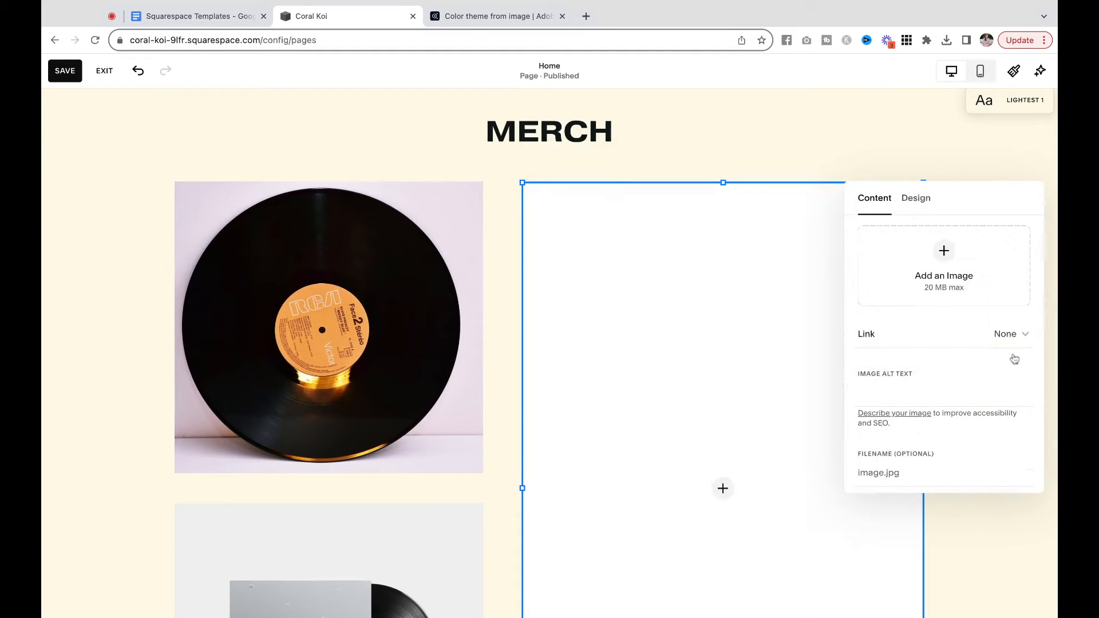
left_click_drag(1056, 281, 944, 266)
left_click_drag(1051, 281, 943, 265)
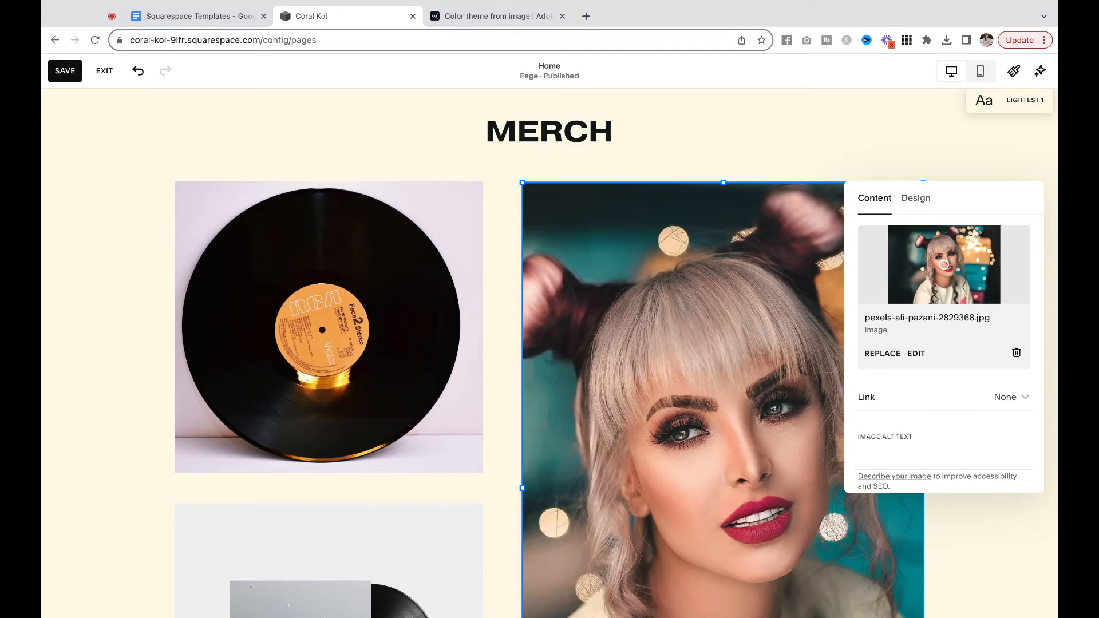
Step: Replace the Merch section's album-cover image with pexels-dids-1300578.jpg and shift its focal point right to frame the whole record
scroll(291, 321, "down", 4)
left_click(290, 318)
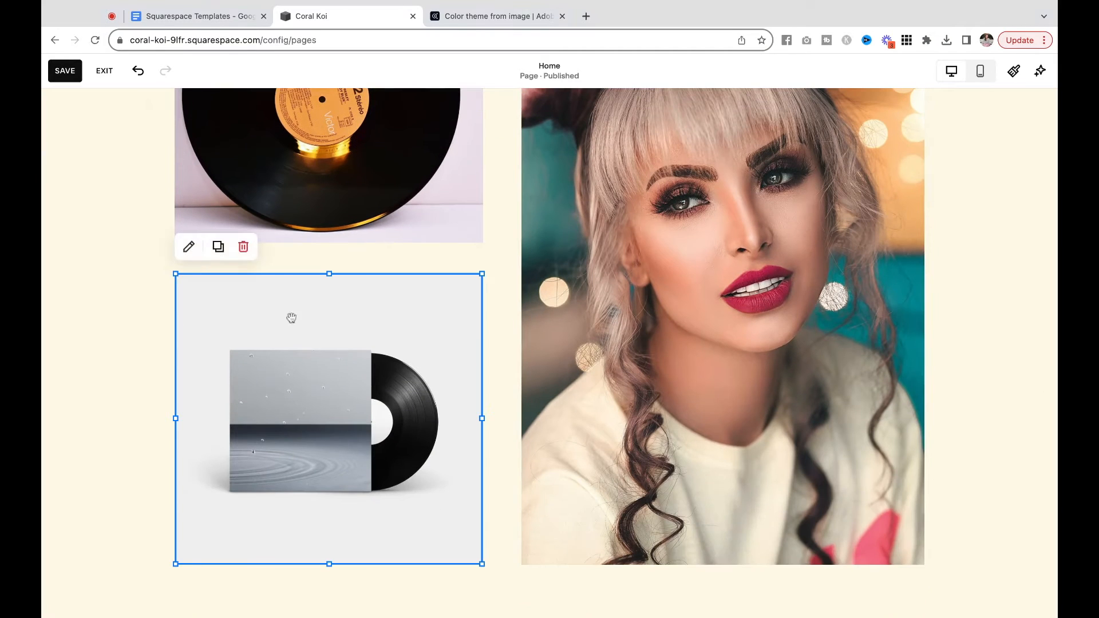
left_click(189, 247)
left_click(669, 445)
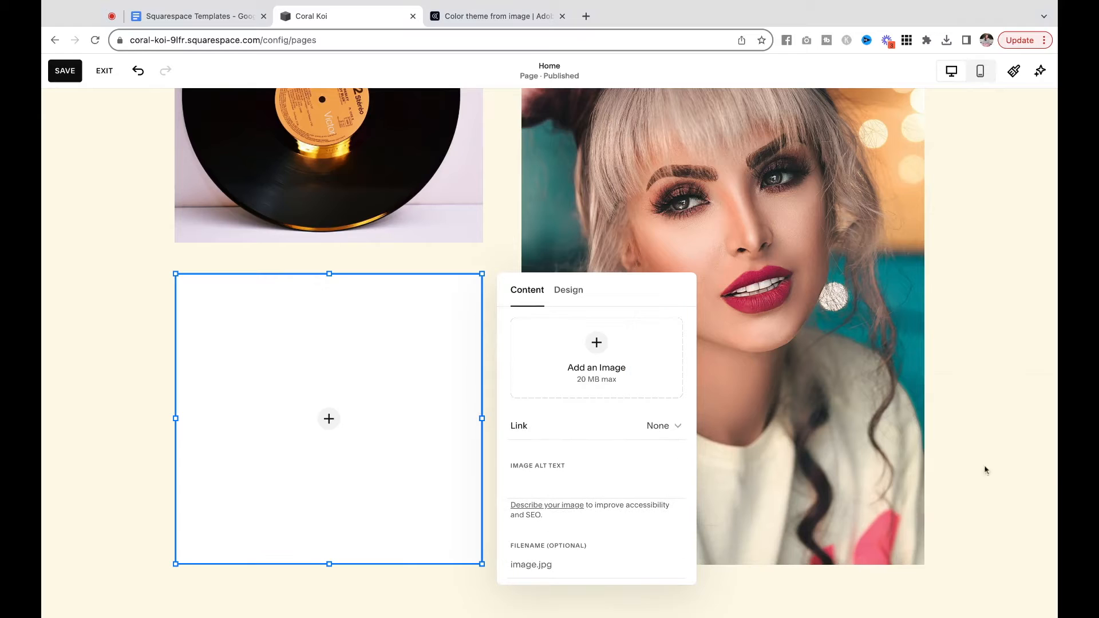
left_click_drag(1053, 373, 641, 373)
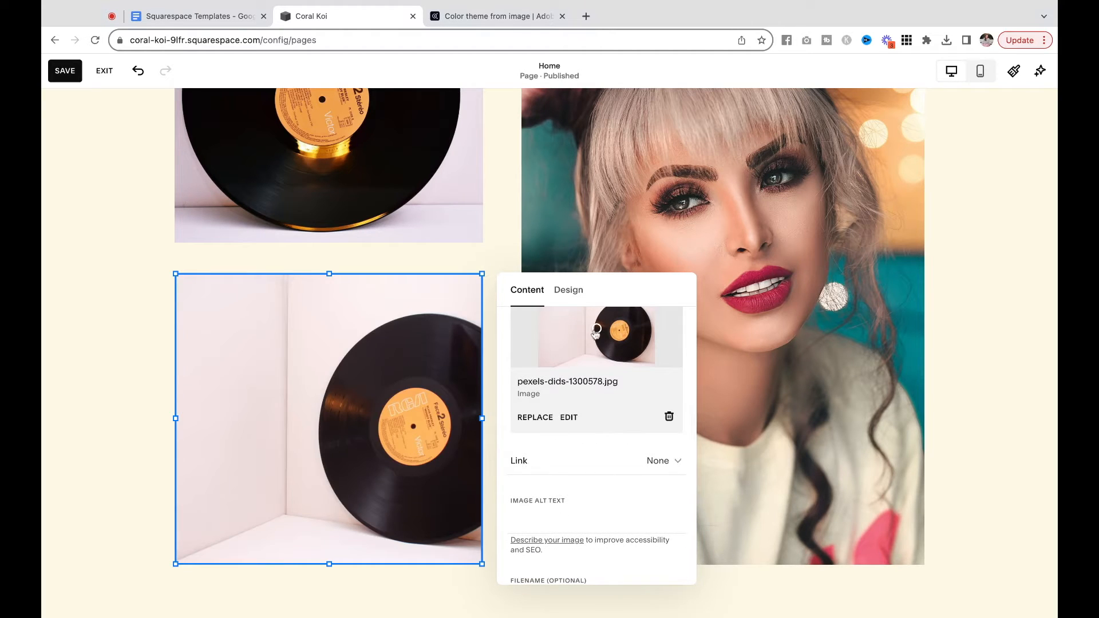
left_click_drag(595, 331, 613, 333)
Step: Set the lower record image's link option to On Image, keeping the existing demo URL
left_click(654, 463)
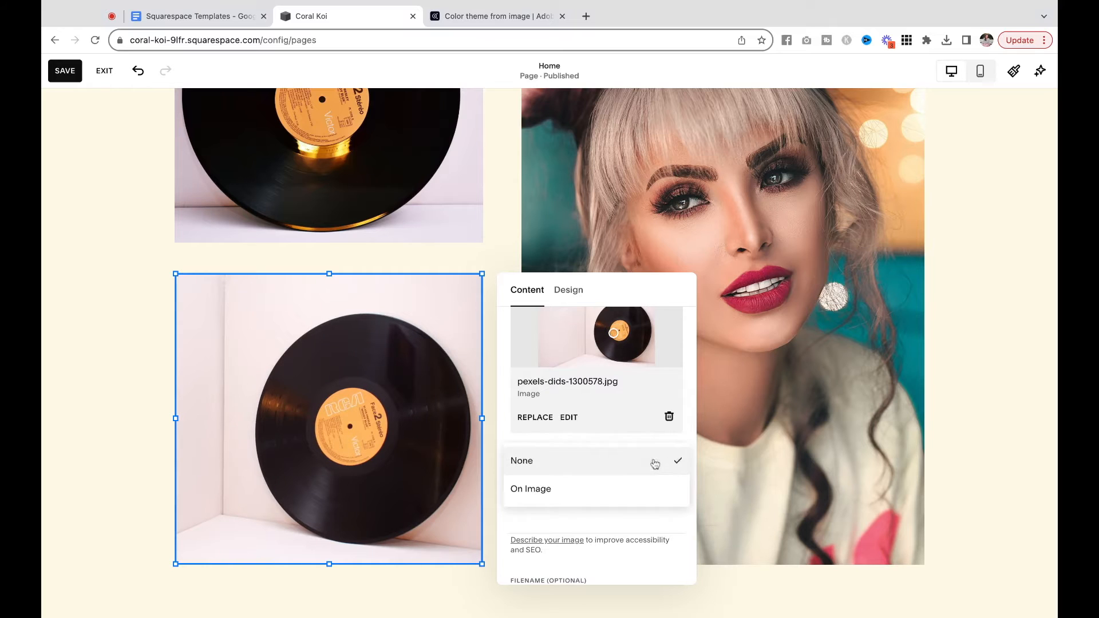
left_click(653, 493)
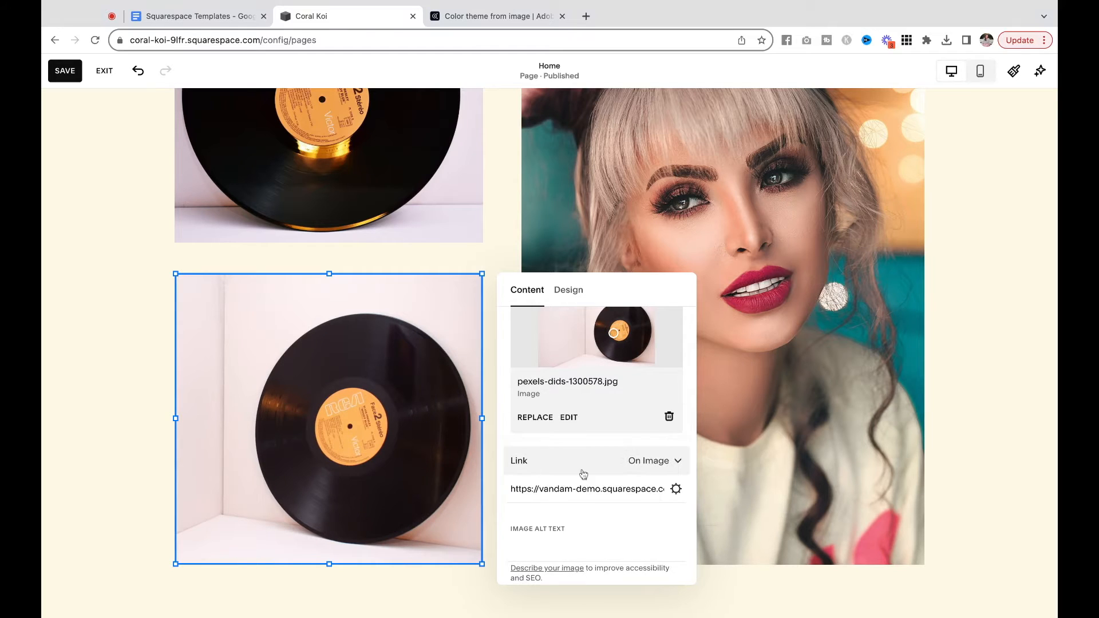
left_click(573, 488)
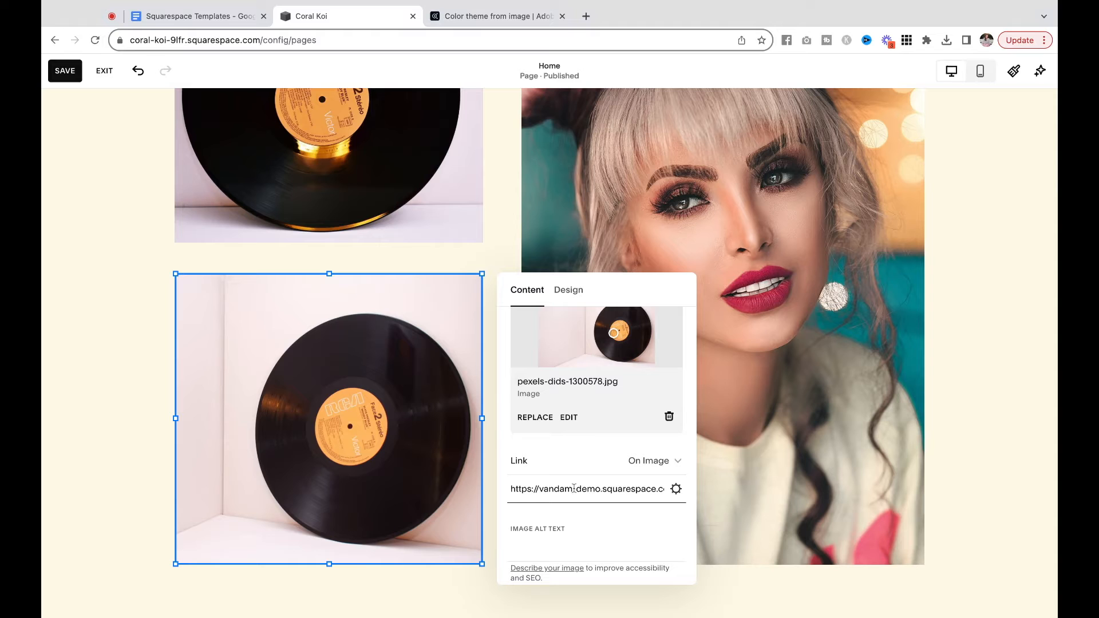
left_click(1025, 507)
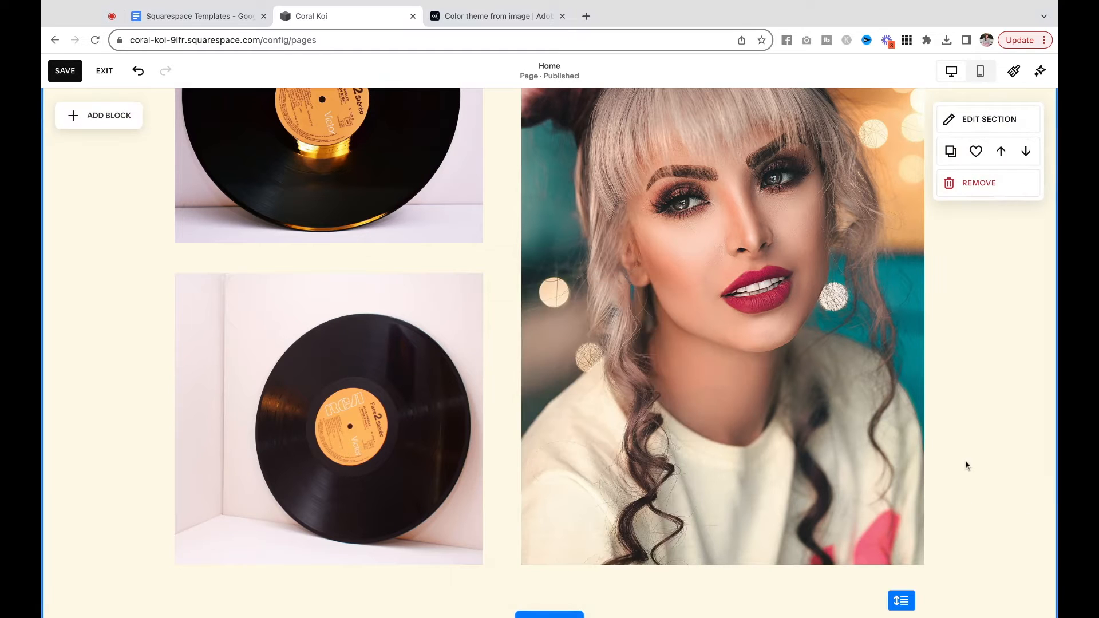
Step: Examine the finished Merch section and the Press section's blog summary down to the footer
scroll(966, 465, "down", 2)
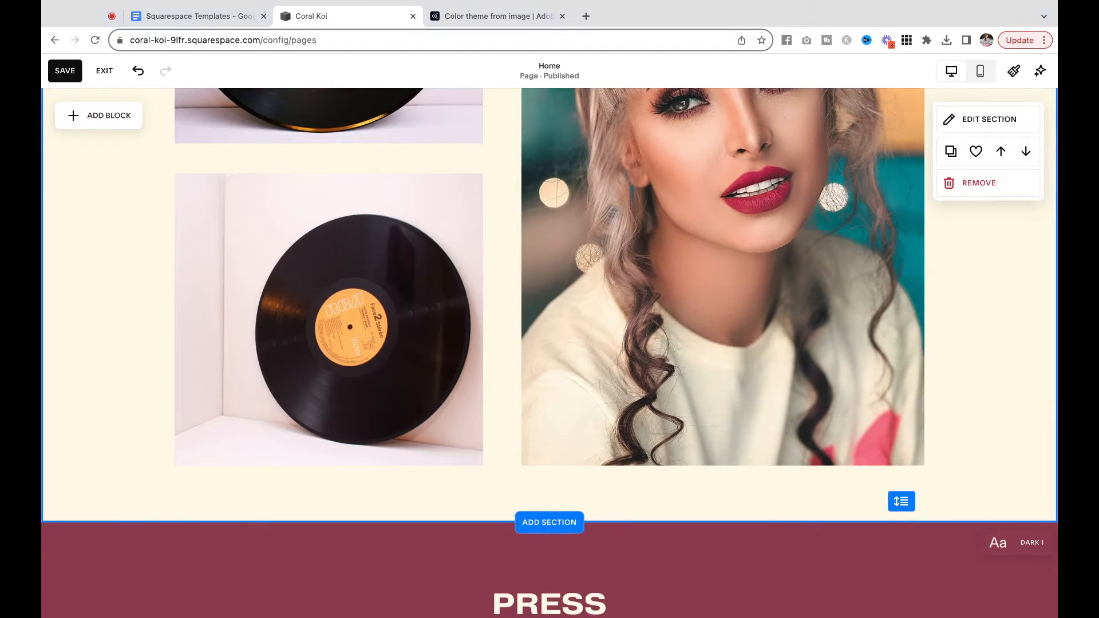
scroll(965, 463, "up", 1)
scroll(549, 352, "up", 10)
scroll(549, 353, "down", 9)
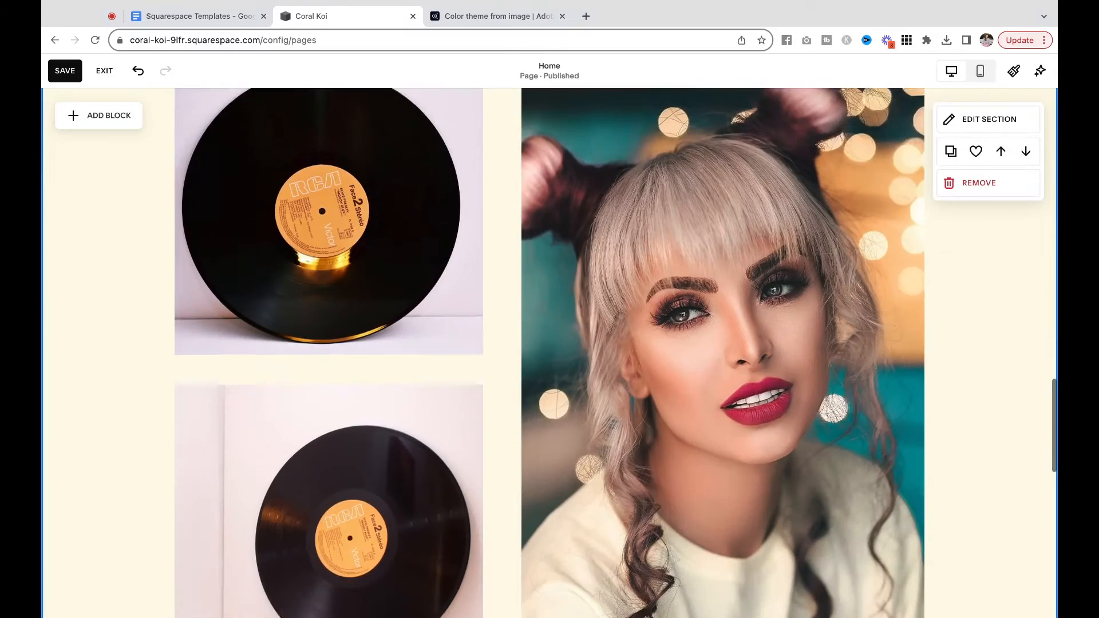
scroll(549, 352, "down", 11)
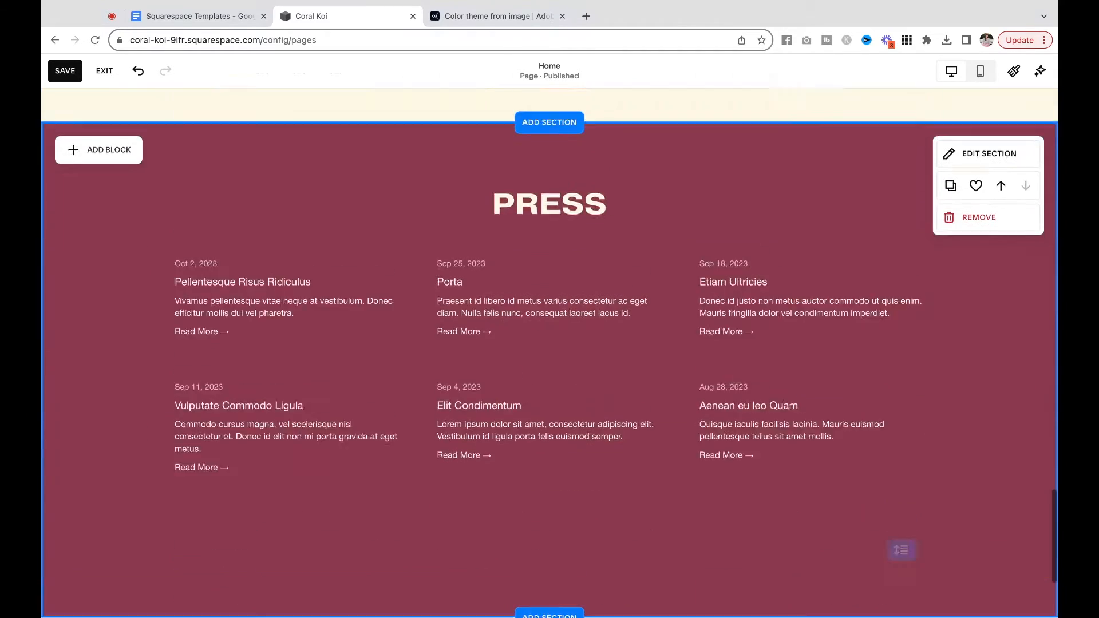
scroll(647, 347, "up", 3)
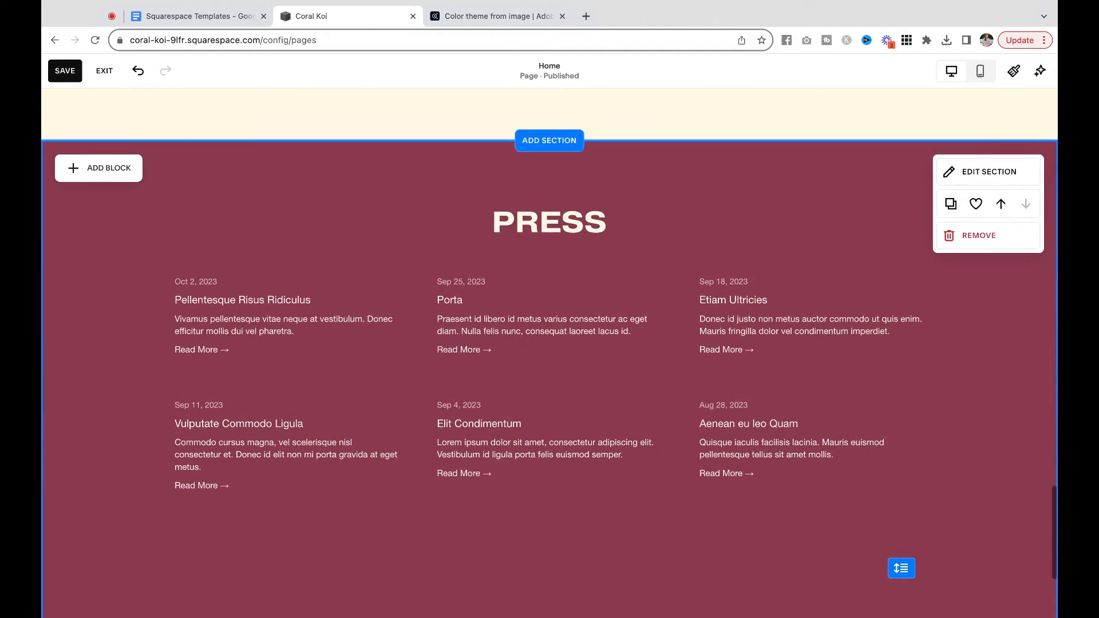
left_click(647, 346)
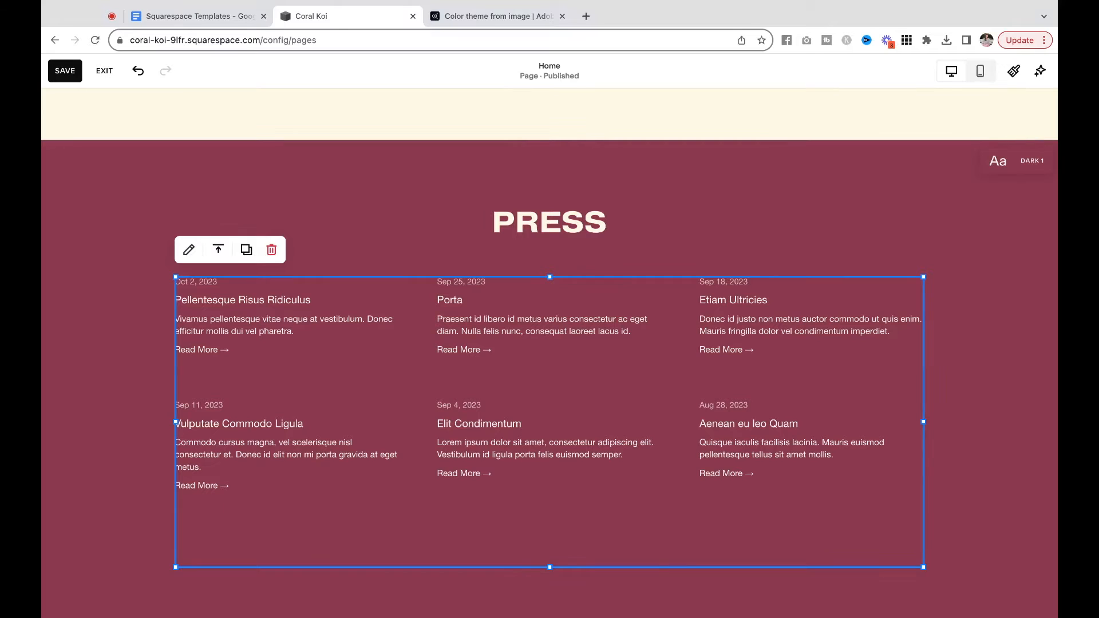
left_click(952, 433)
scroll(952, 433, "down", 5)
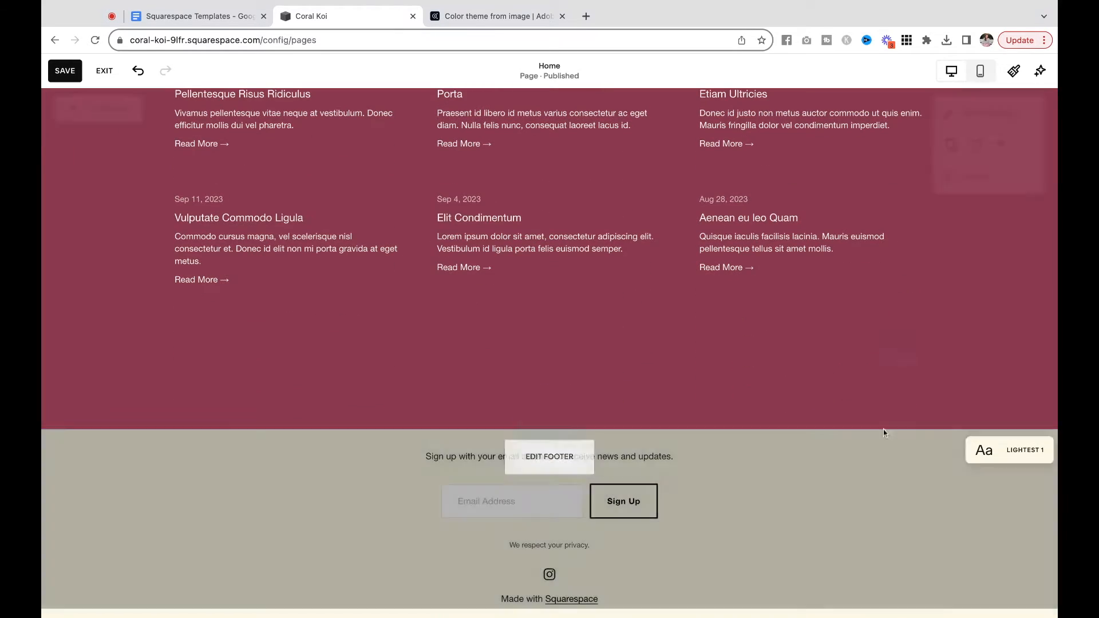
Step: Open the footer's newsletter block for editing and examine its description text and its Stack and Float layouts
left_click(574, 468)
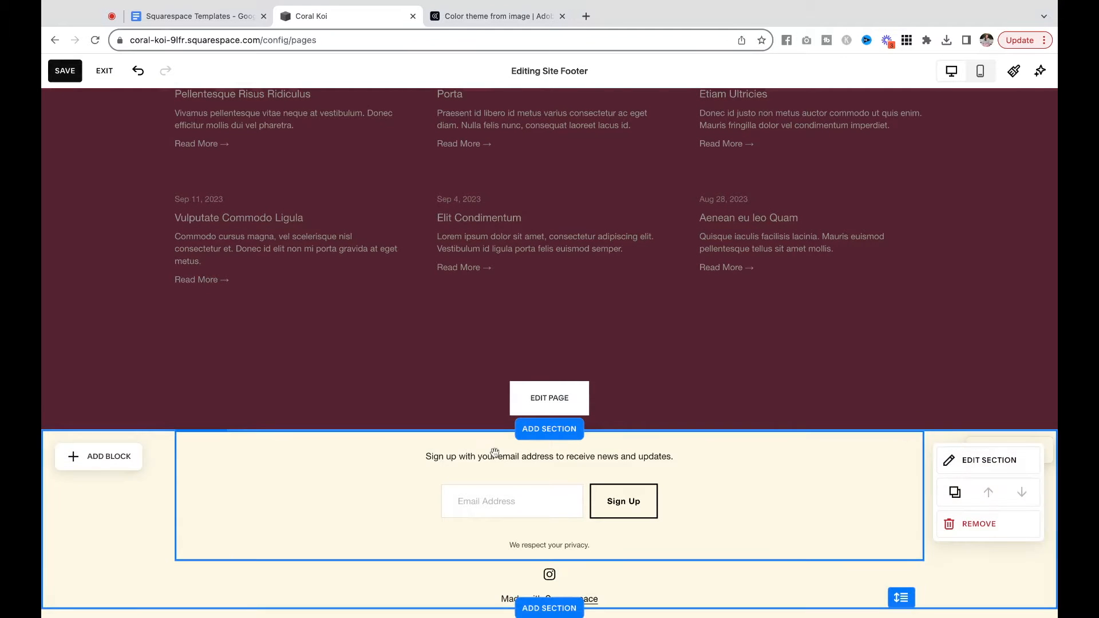
left_click(493, 476)
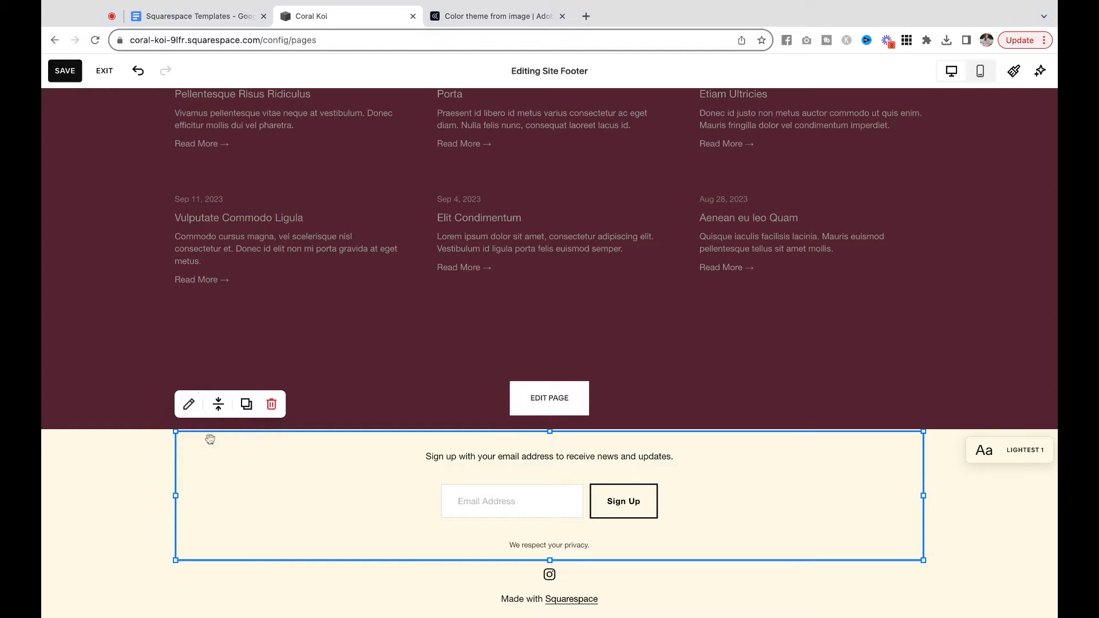
left_click(188, 404)
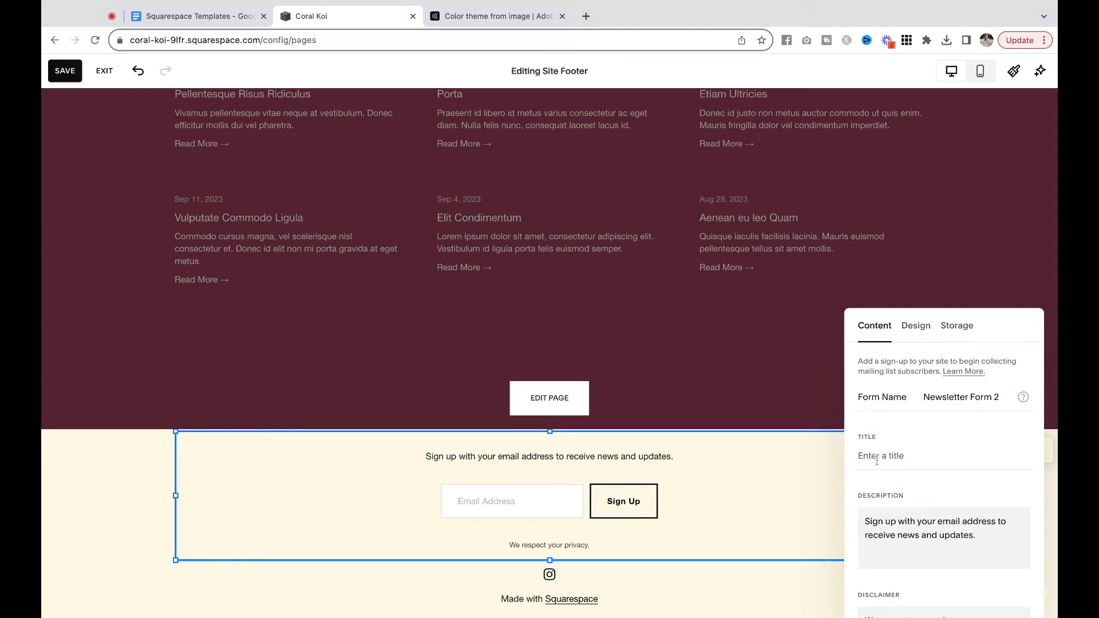
triple_click(996, 545)
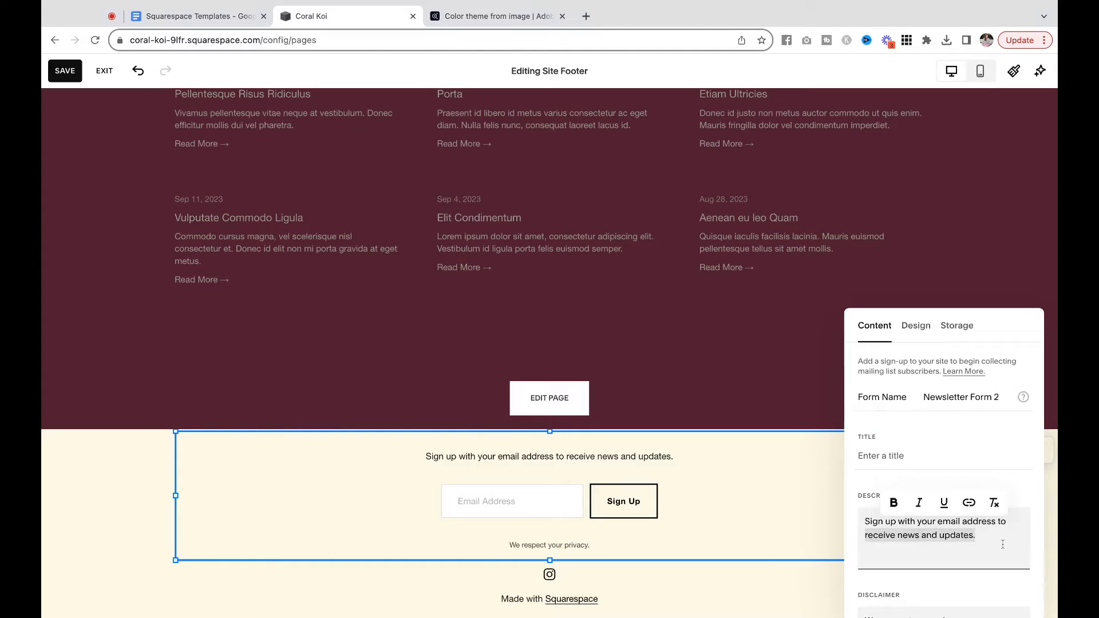
left_click(902, 535)
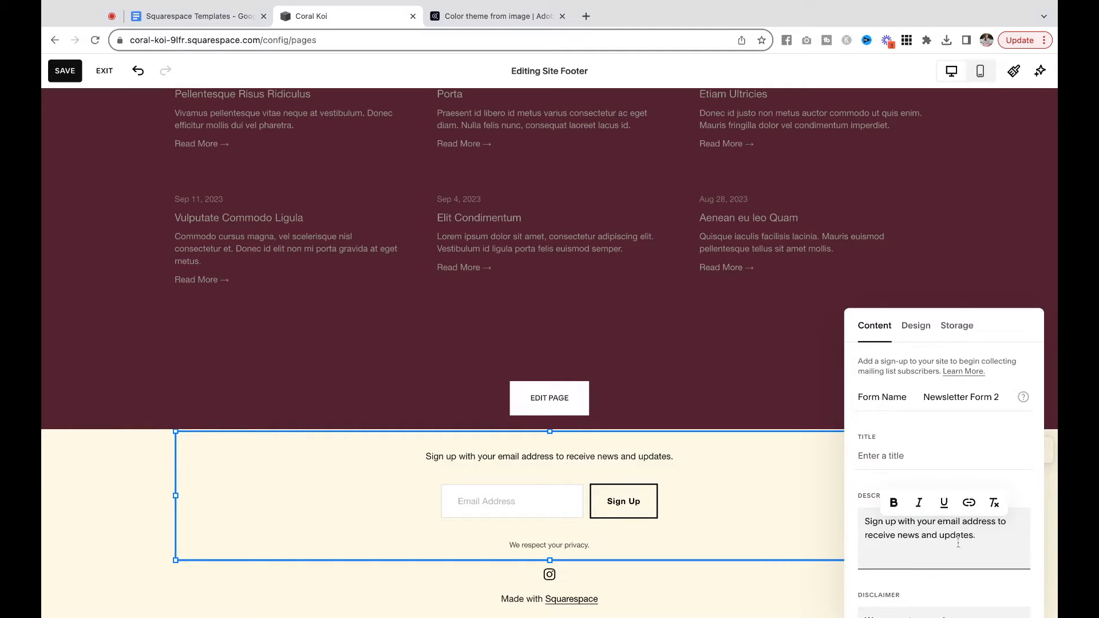
left_click(913, 324)
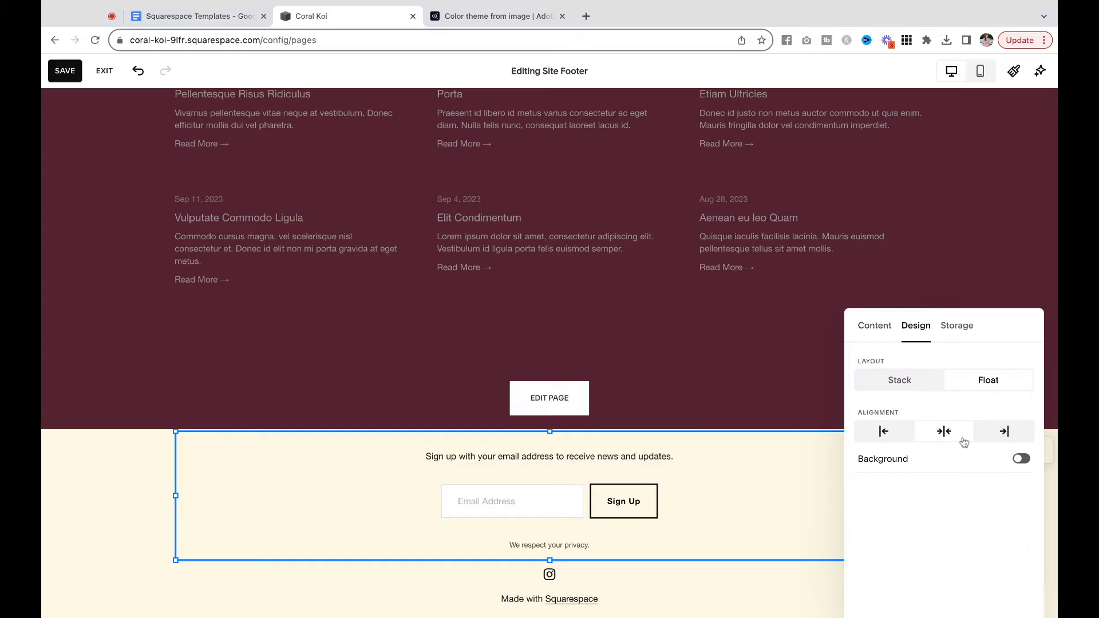
left_click(891, 387)
left_click(981, 380)
Step: Disconnect the Squarespace storage from the footer's newsletter form
left_click(961, 325)
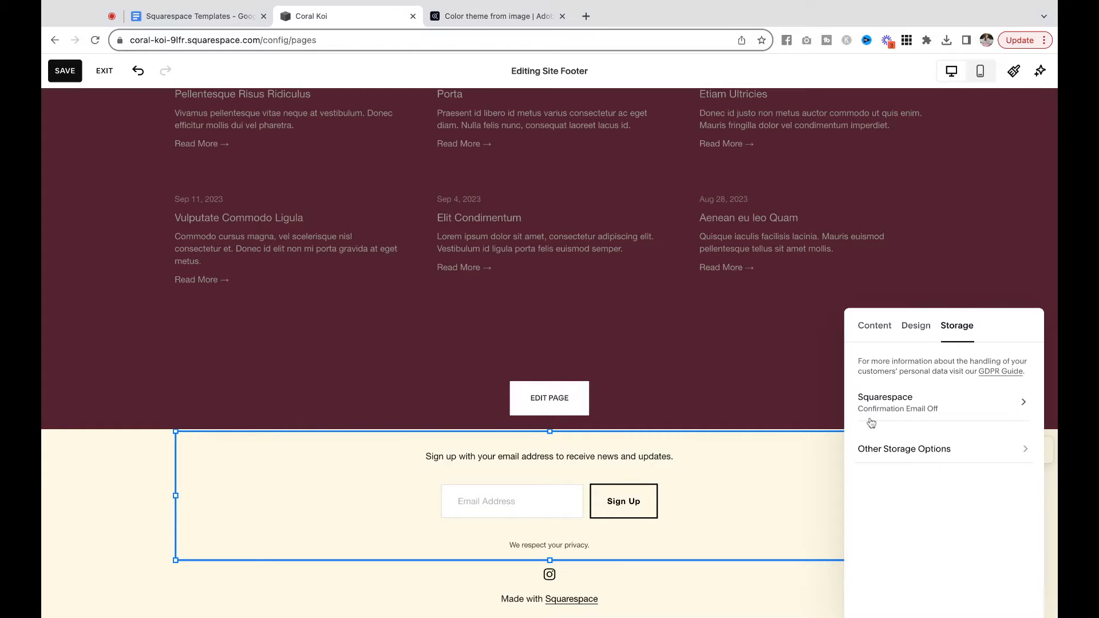
left_click(900, 416)
scroll(925, 469, "down", 1)
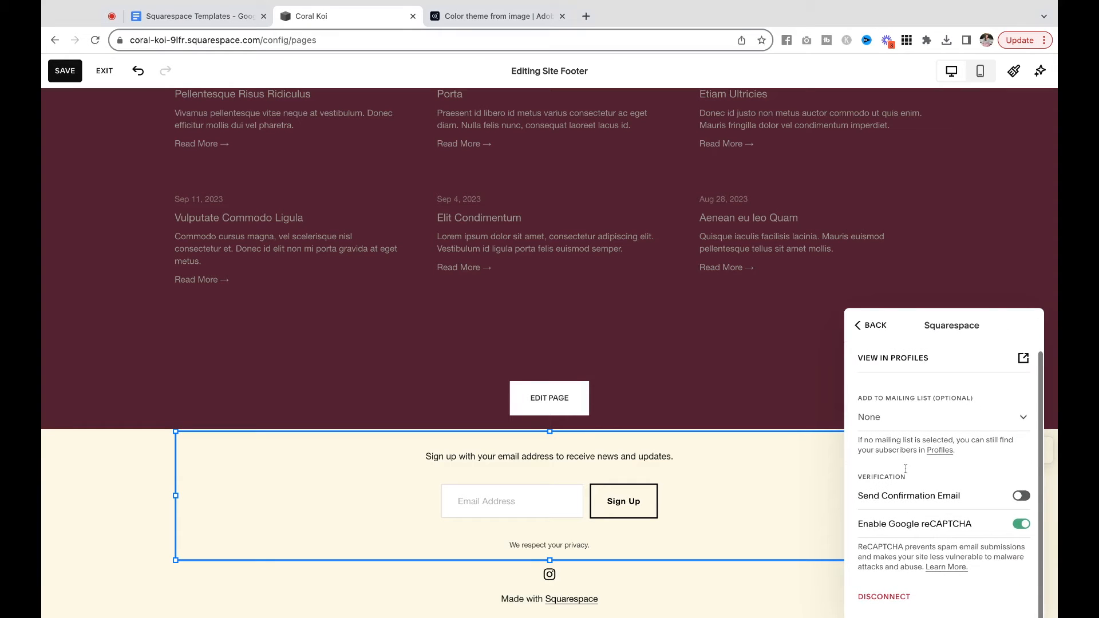
left_click(876, 610)
left_click(598, 369)
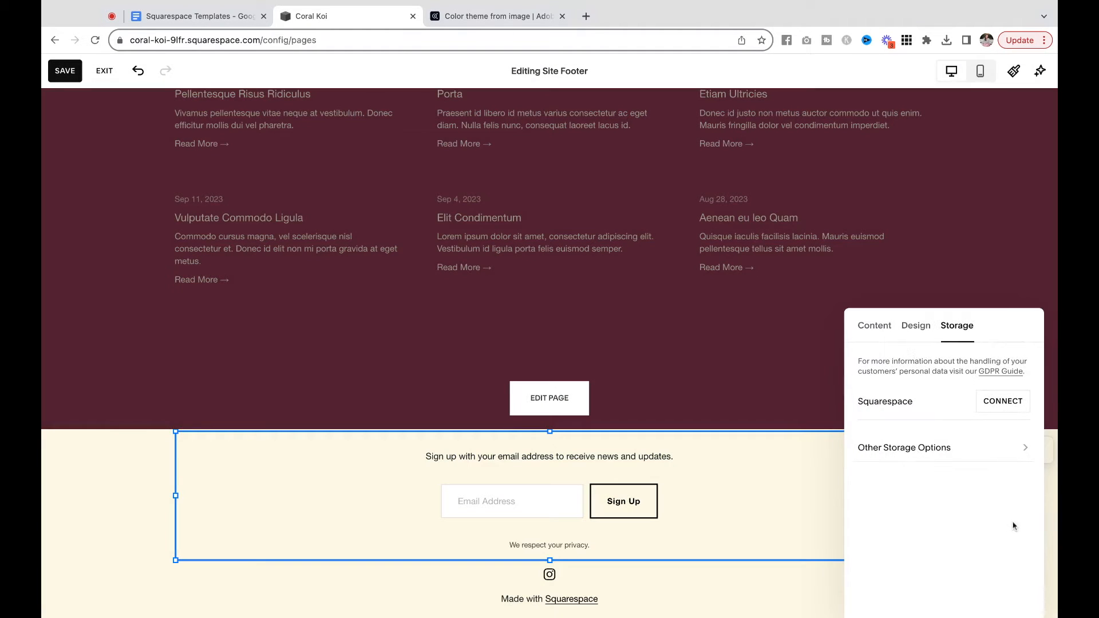
Step: Try to connect MailChimp as the storage for the footer's newsletter form, and close the form's settings
left_click(901, 449)
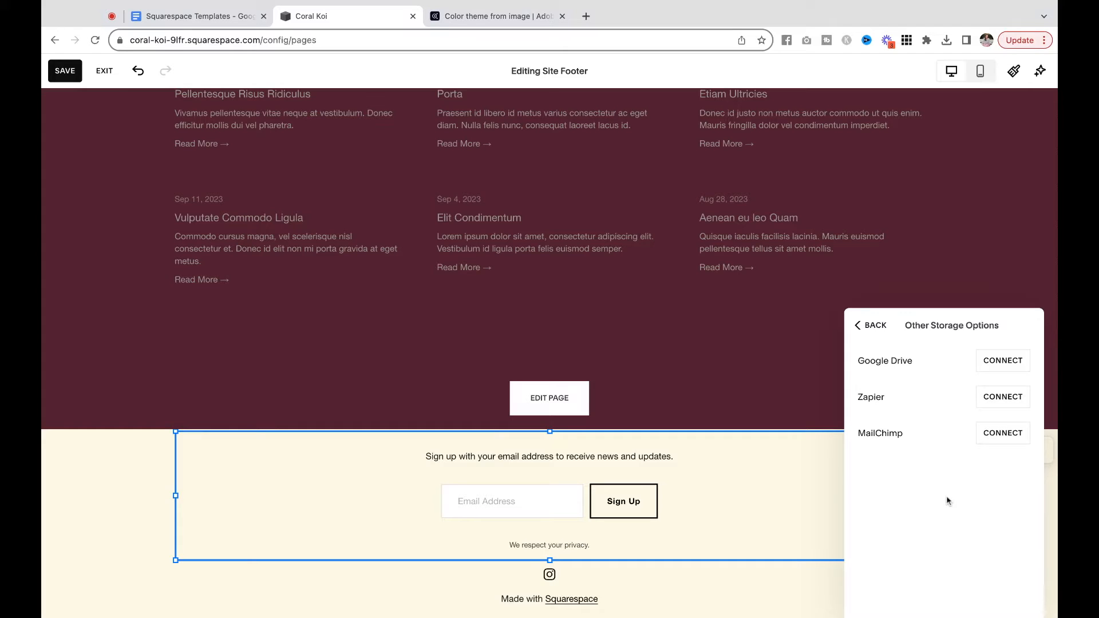
left_click(989, 435)
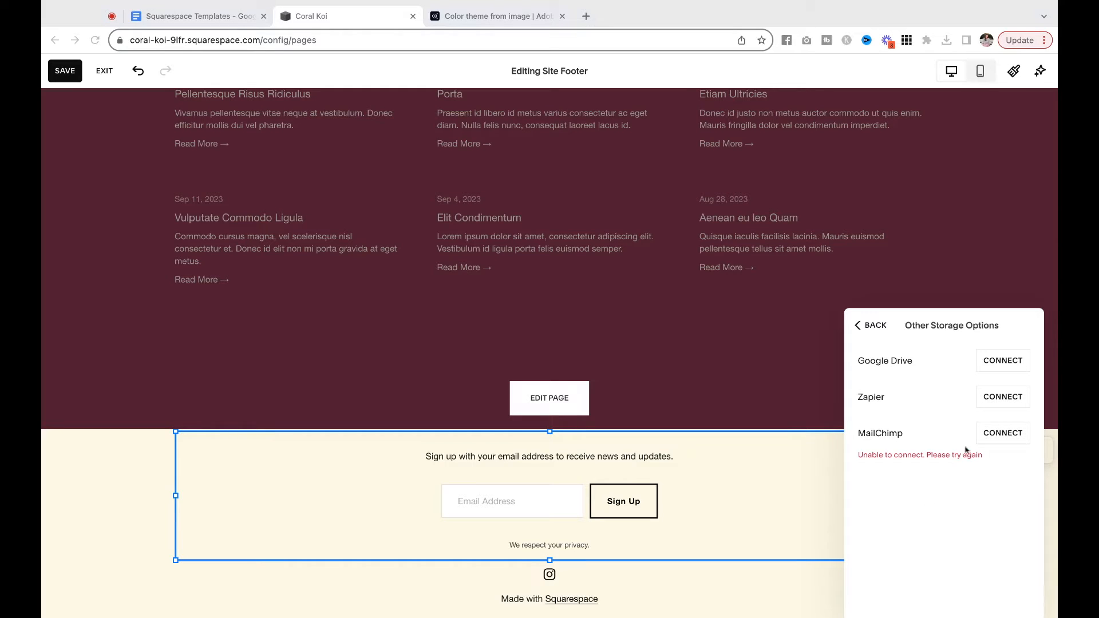
left_click(872, 327)
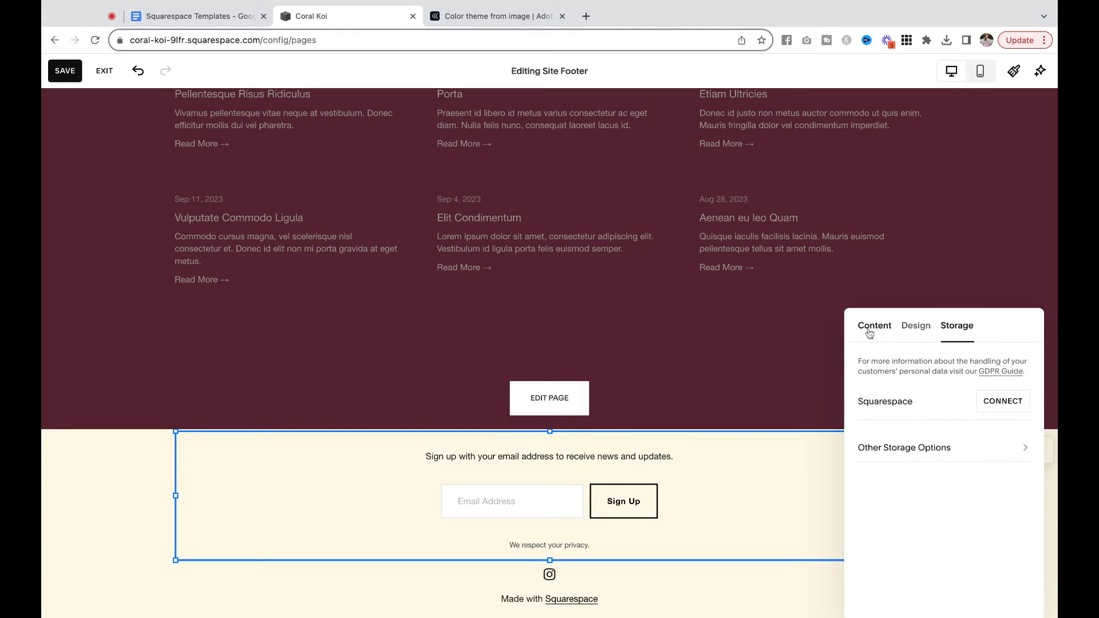
left_click(133, 536)
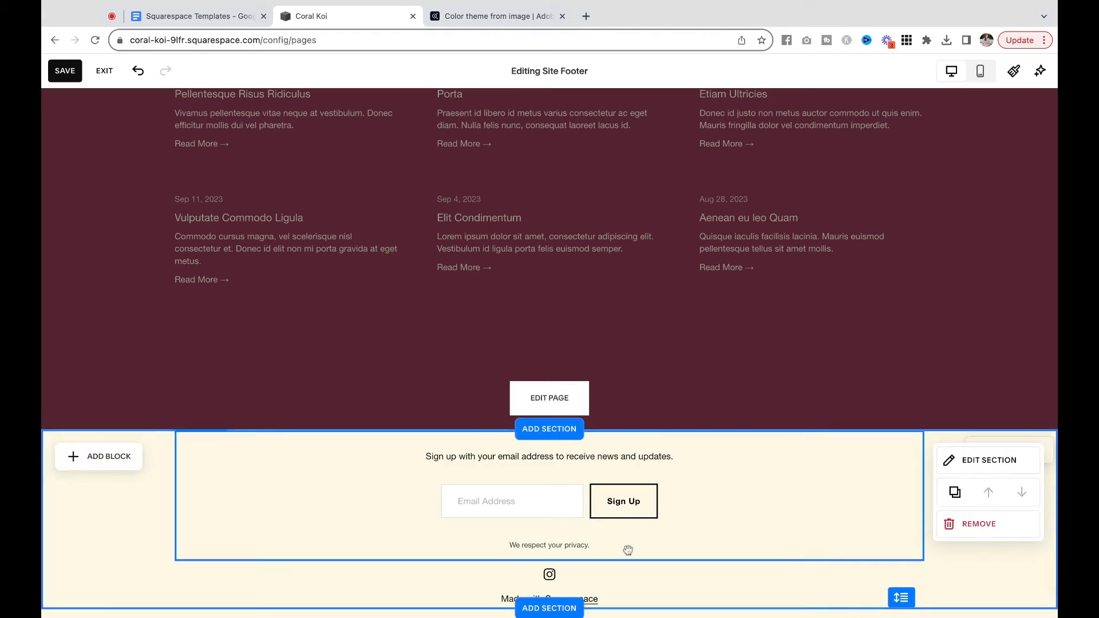
Step: Replace the "Made with Squarespace" line in the footer with "Contact Info down here!"
left_click(844, 600)
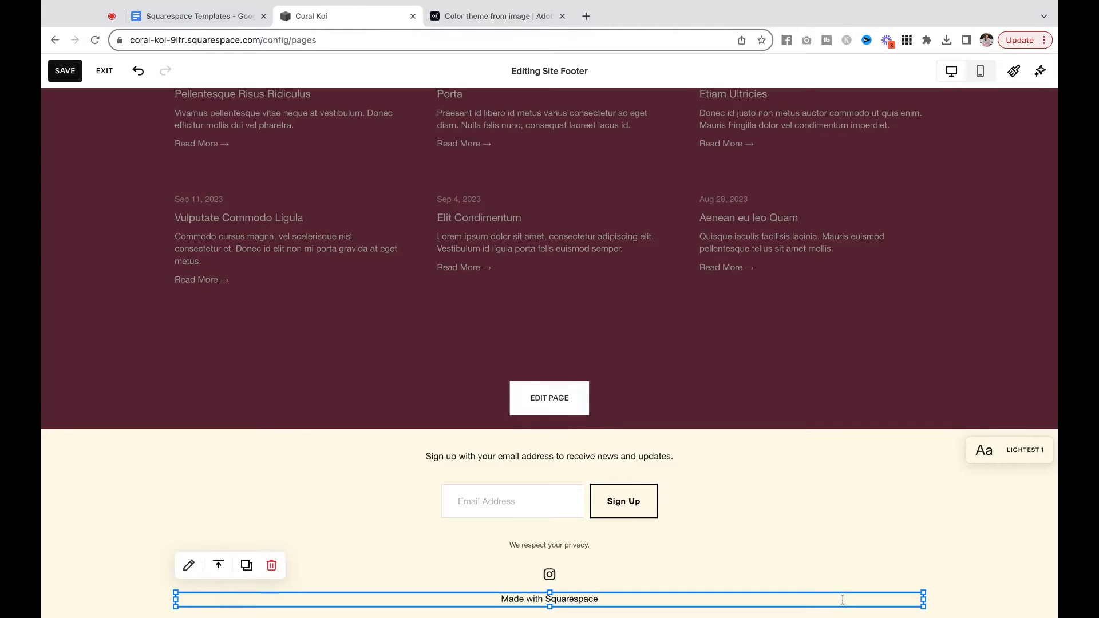
left_click(842, 599)
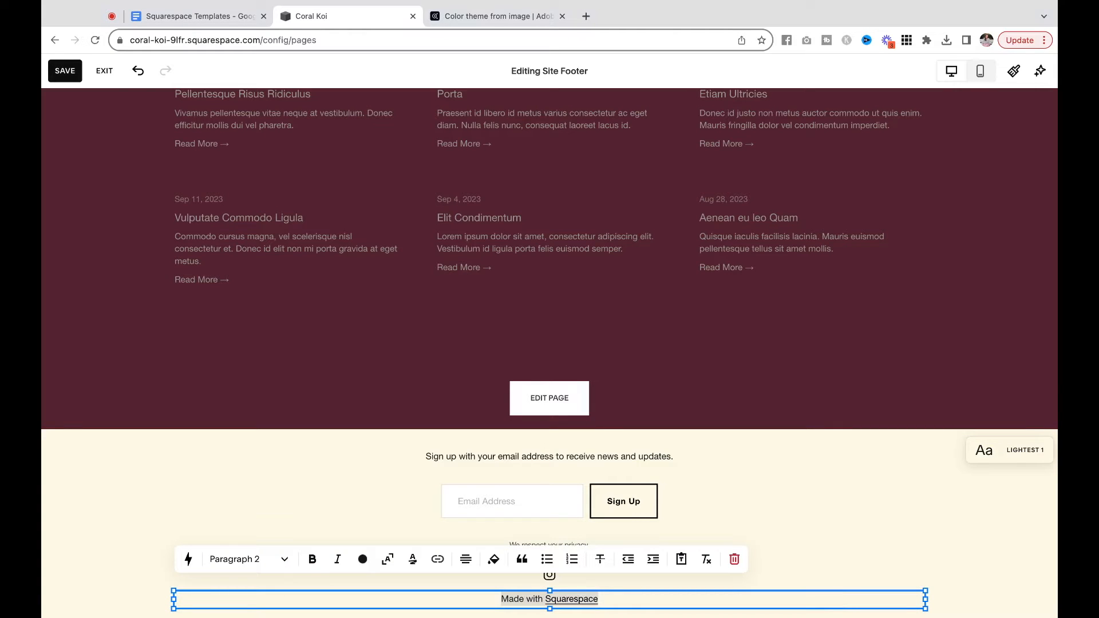
key("BackSpace")
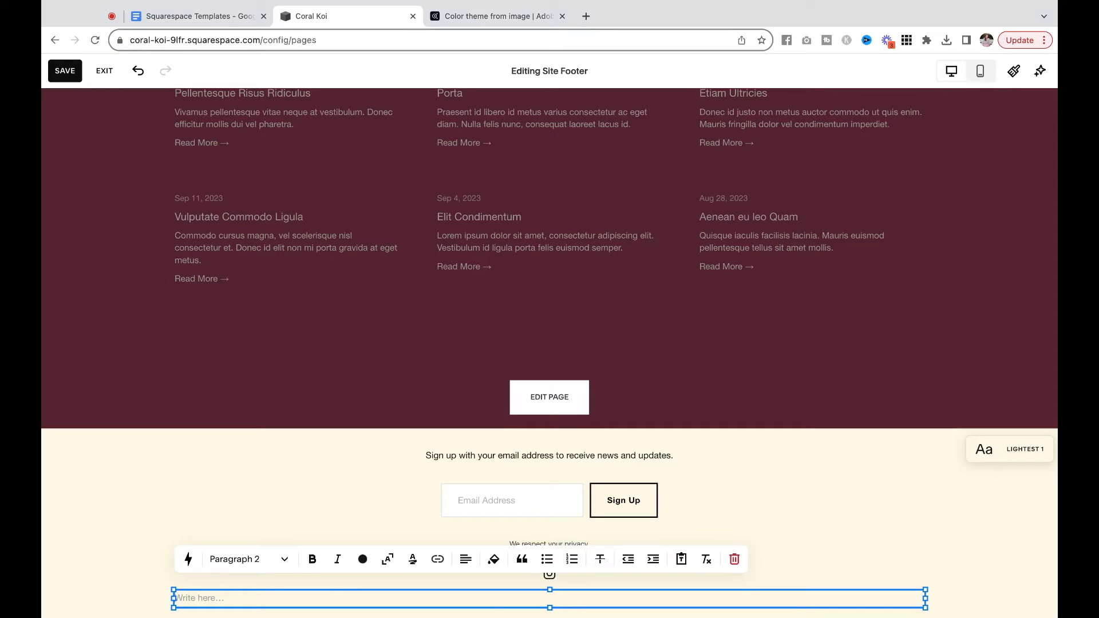
type("C")
Step: Format the footer's contact line as Paragraph 3 and center it
left_click(284, 561)
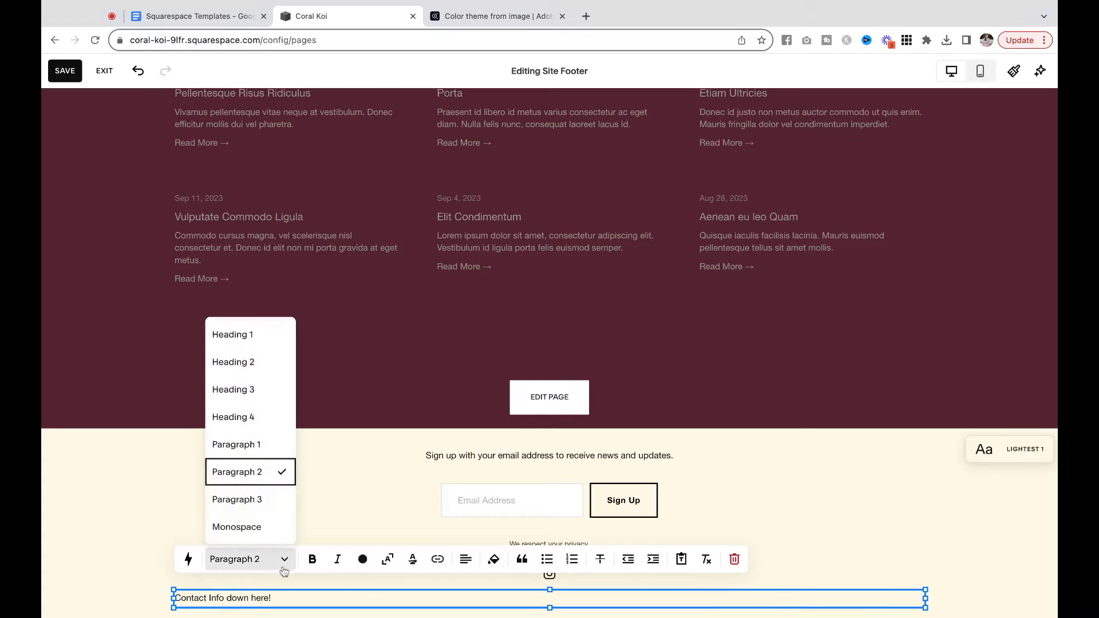
left_click(264, 508)
left_click(465, 560)
left_click(457, 589)
left_click(857, 505)
left_click(976, 535)
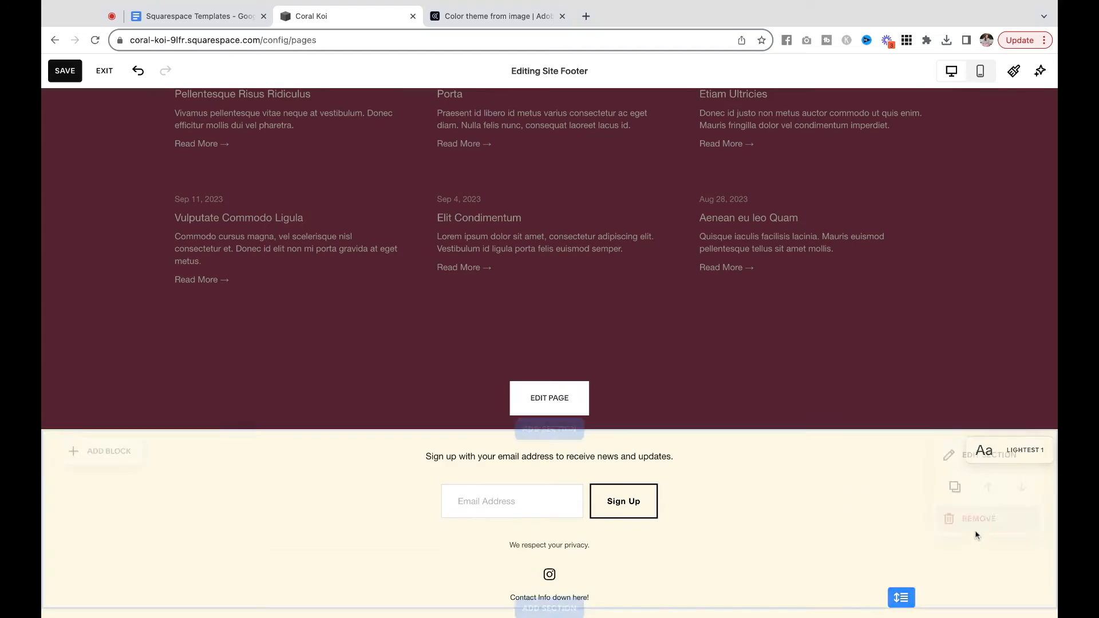
Step: Leave the footer and return to editing the Home page at its hero image
scroll(976, 535, "up", 20)
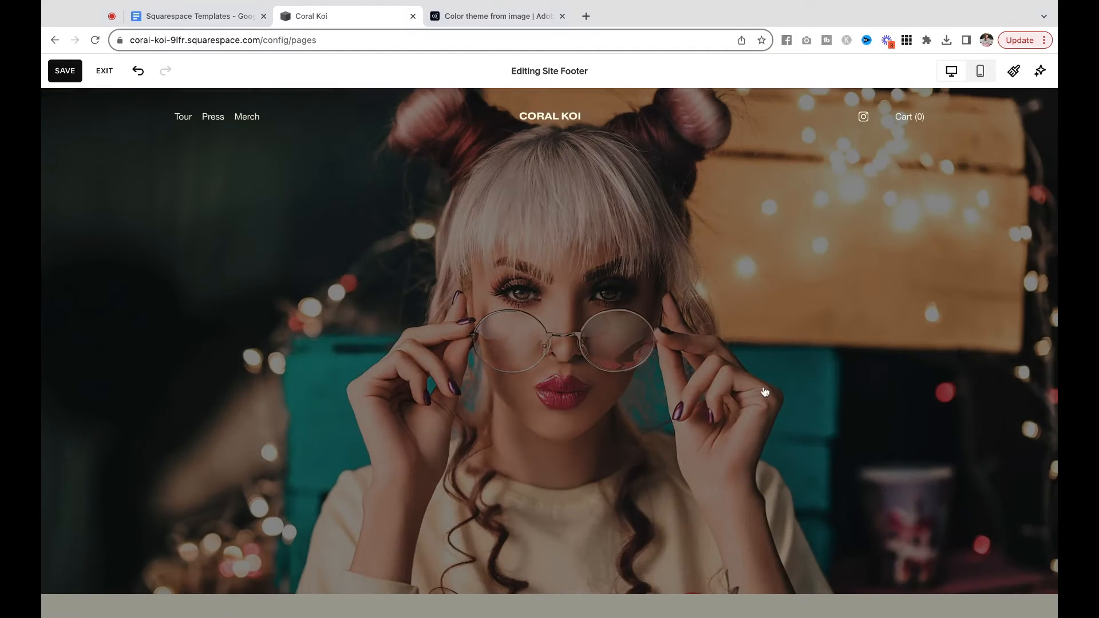
left_click(767, 393)
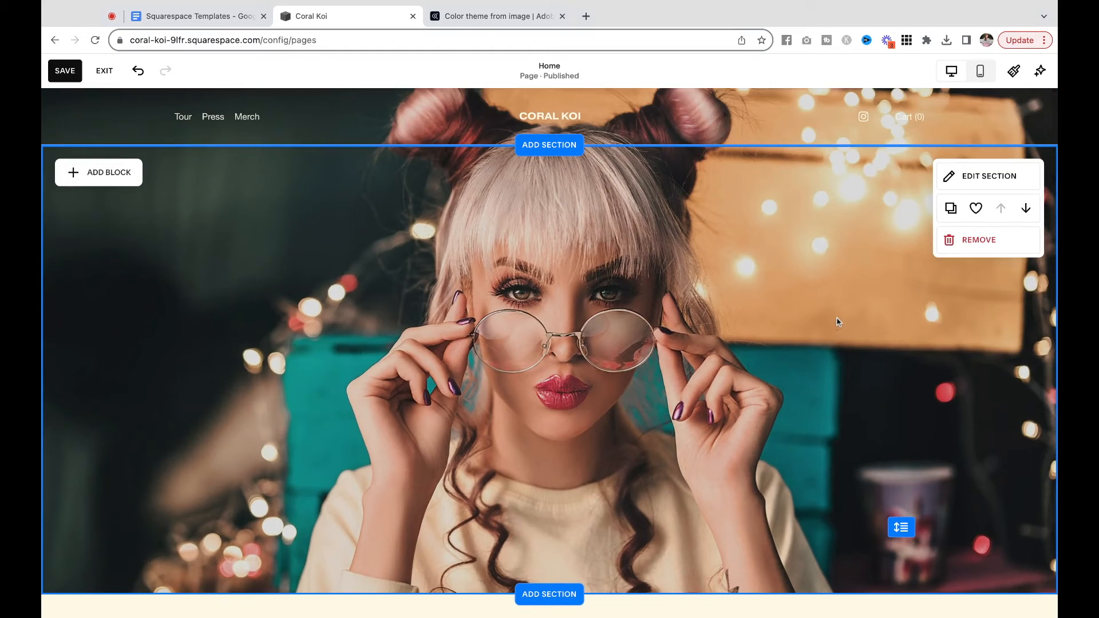
scroll(837, 322, "down", 1)
scroll(837, 321, "up", 1)
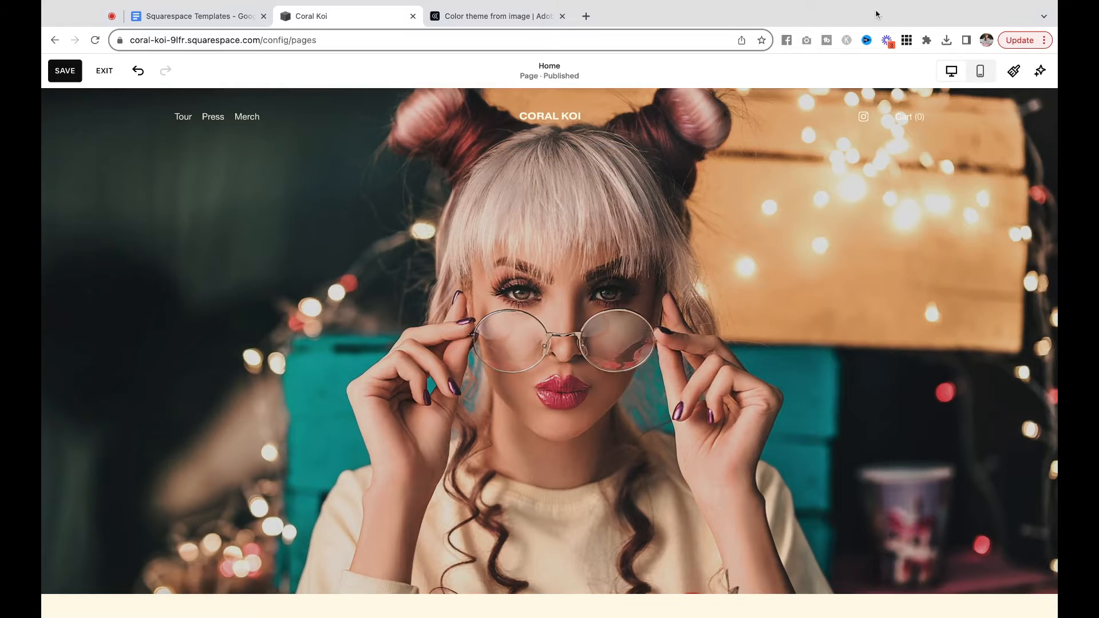
Step: Try the Bright 1 and Darkest 1 color themes on the new album section below the hero image
scroll(869, 204, "down", 8)
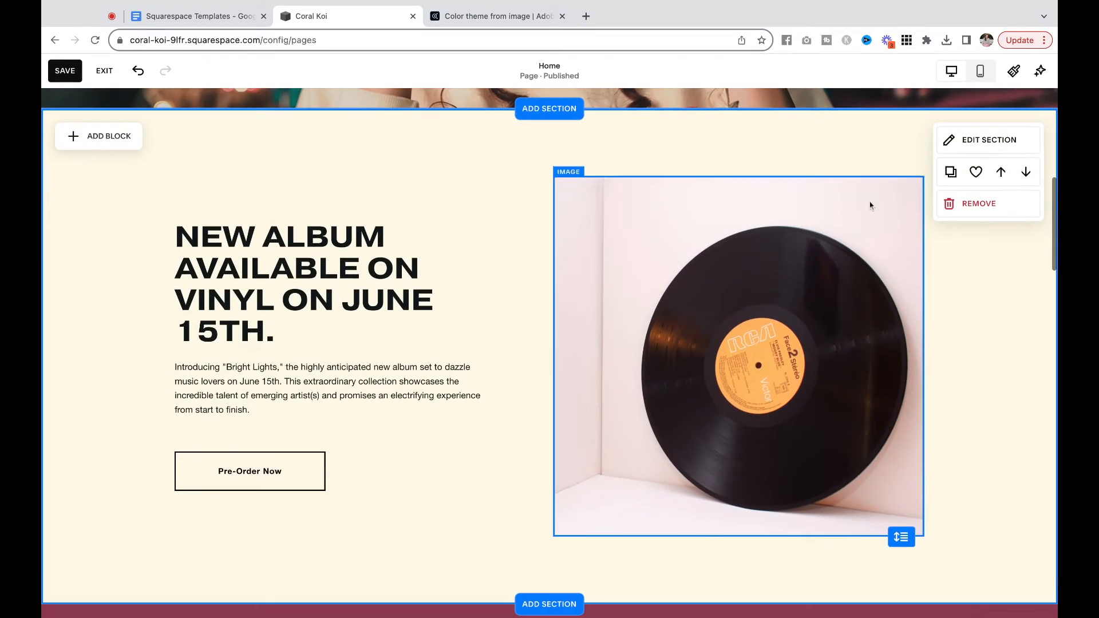
left_click(1002, 146)
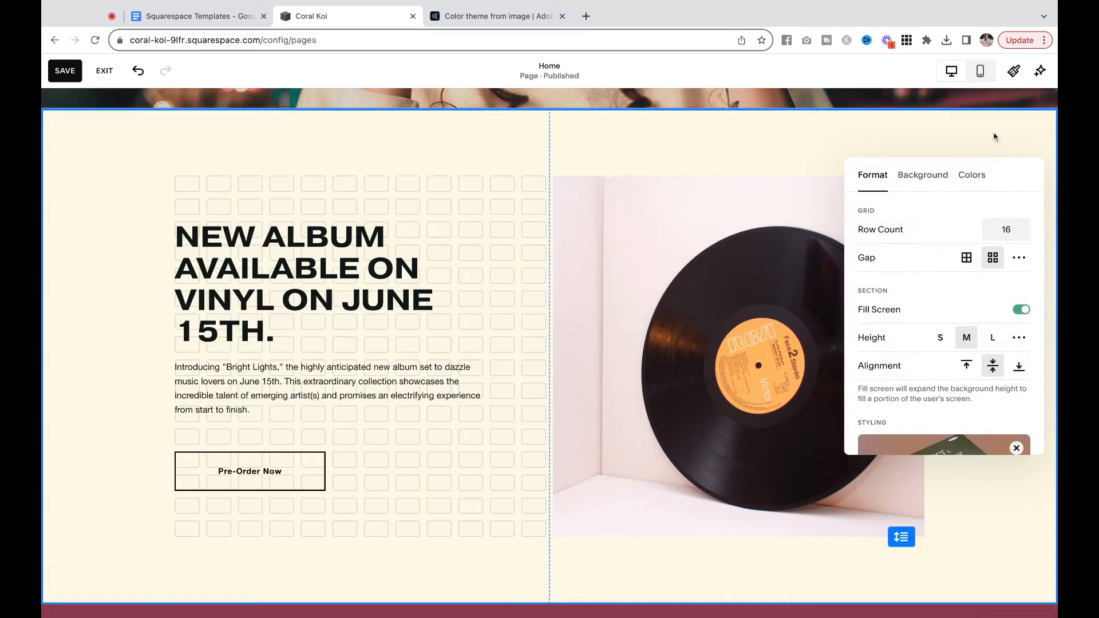
left_click(972, 175)
scroll(925, 395, "down", 2)
left_click(937, 380)
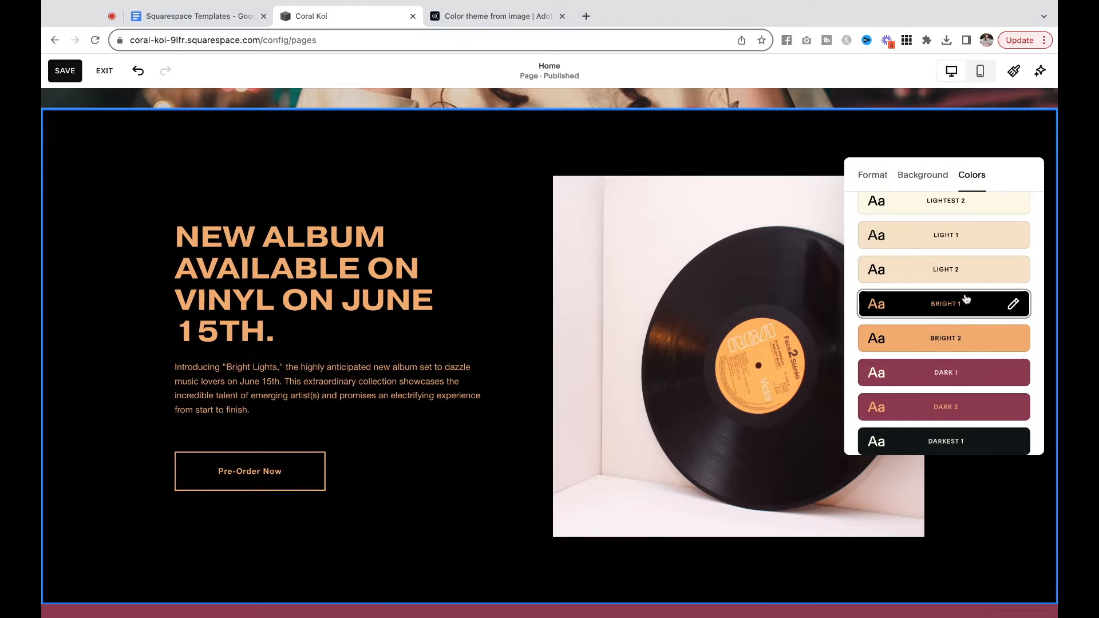
left_click(966, 299)
scroll(954, 361, "down", 2)
left_click(953, 374)
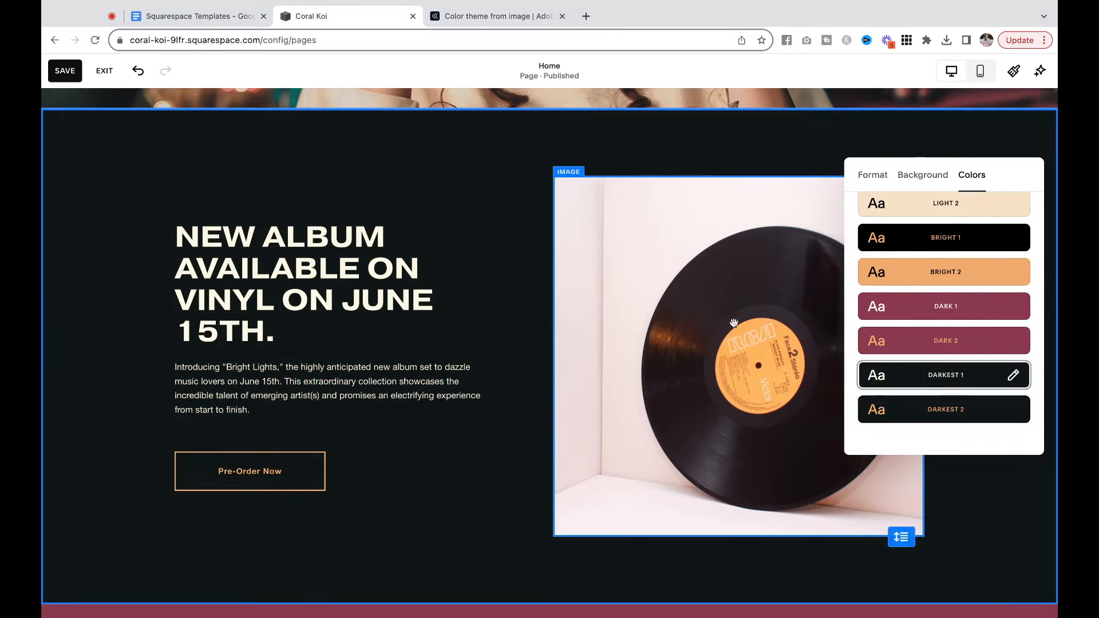
Step: Set the new album section's color theme to Dark 1 and check it against the hero image
scroll(734, 323, "up", 8)
scroll(734, 323, "down", 2)
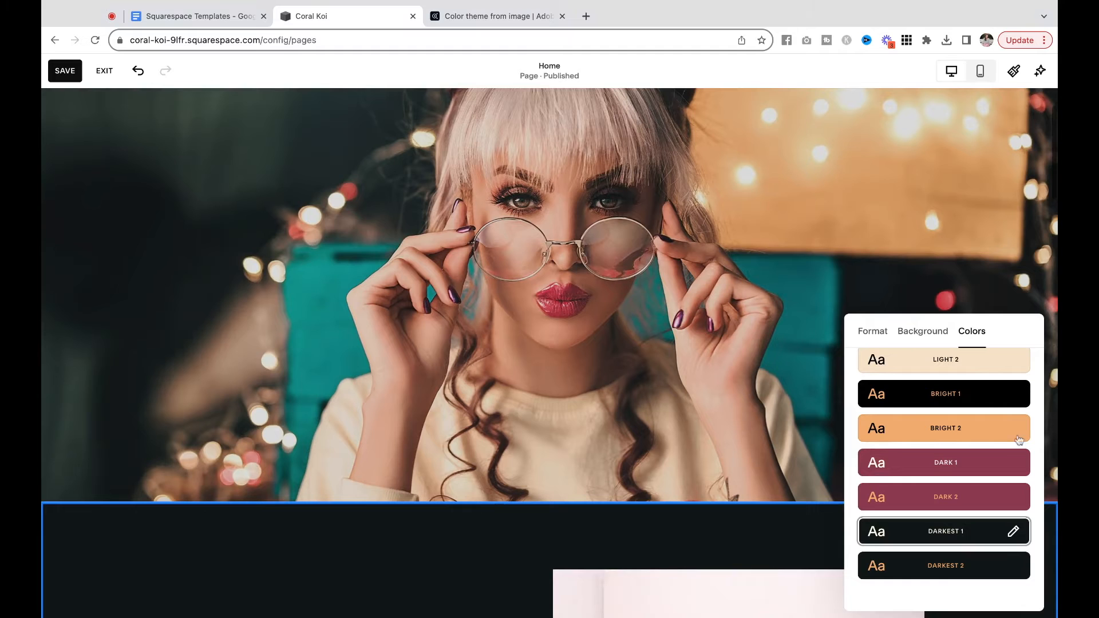
left_click(958, 490)
left_click(959, 464)
scroll(720, 478, "down", 5)
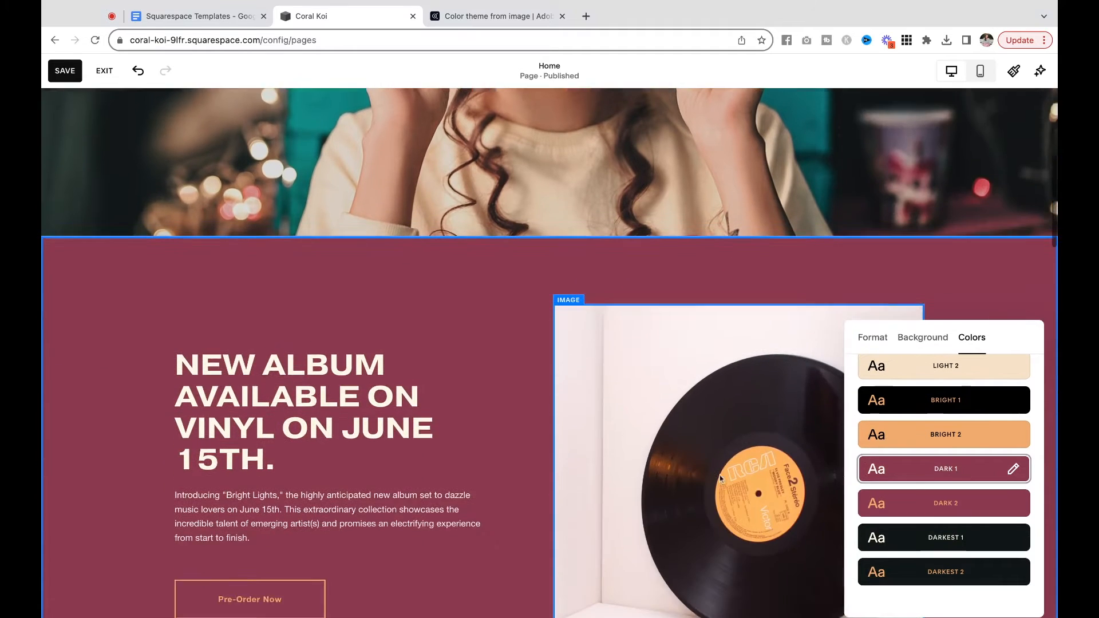
scroll(720, 478, "up", 4)
scroll(719, 478, "up", 3)
scroll(719, 478, "down", 7)
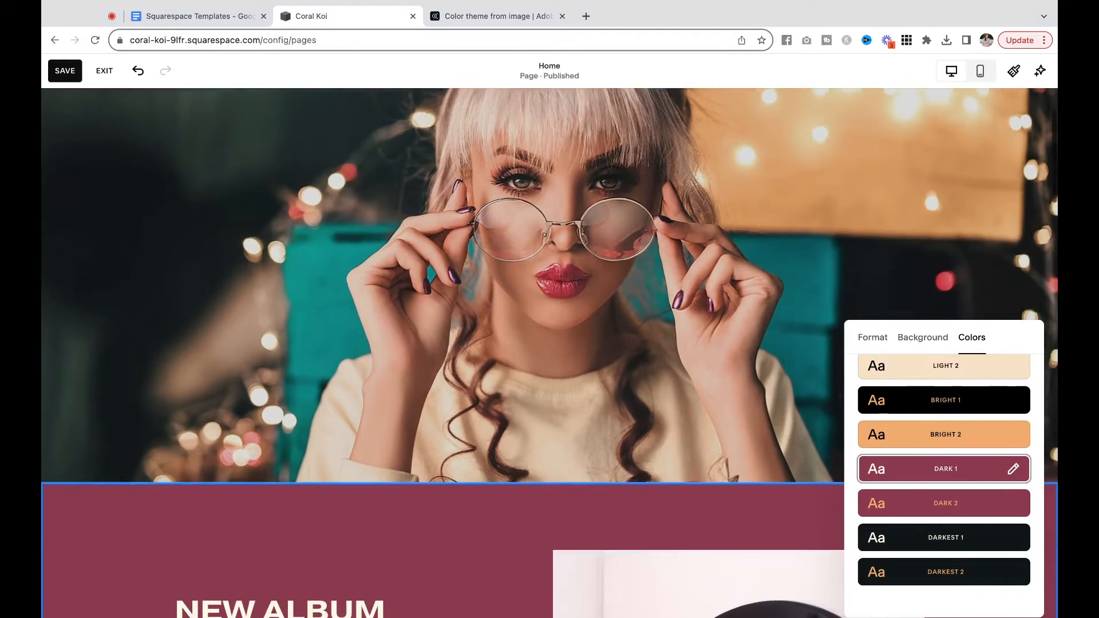
scroll(491, 447, "down", 2)
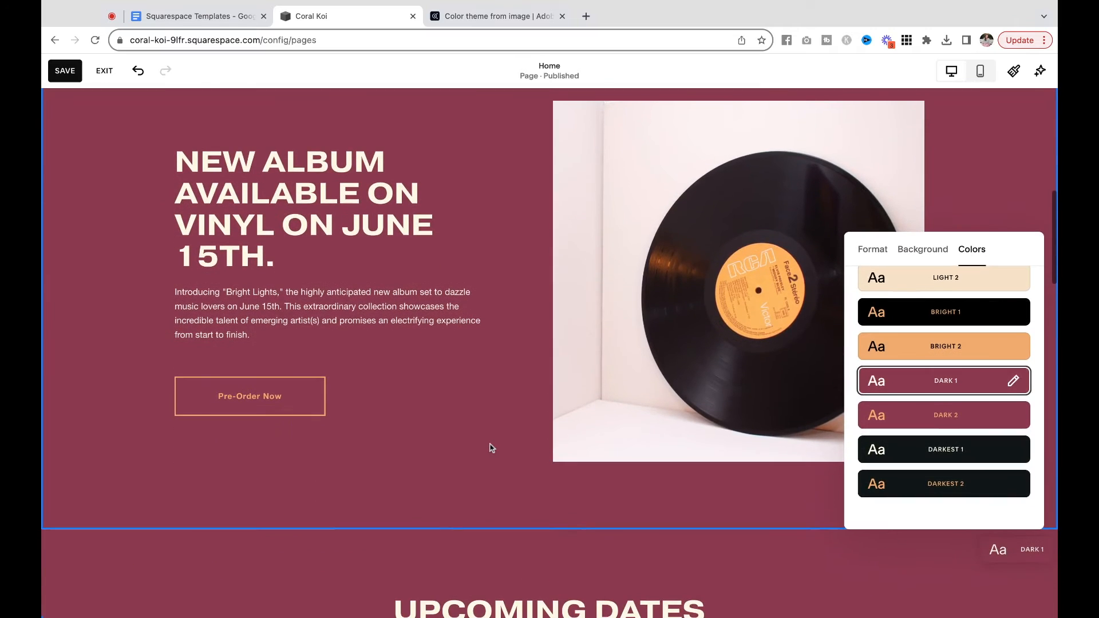
left_click(490, 447)
Step: Set the Upcoming Dates section's color theme to Lightest 1
scroll(491, 446, "down", 5)
scroll(490, 447, "down", 2)
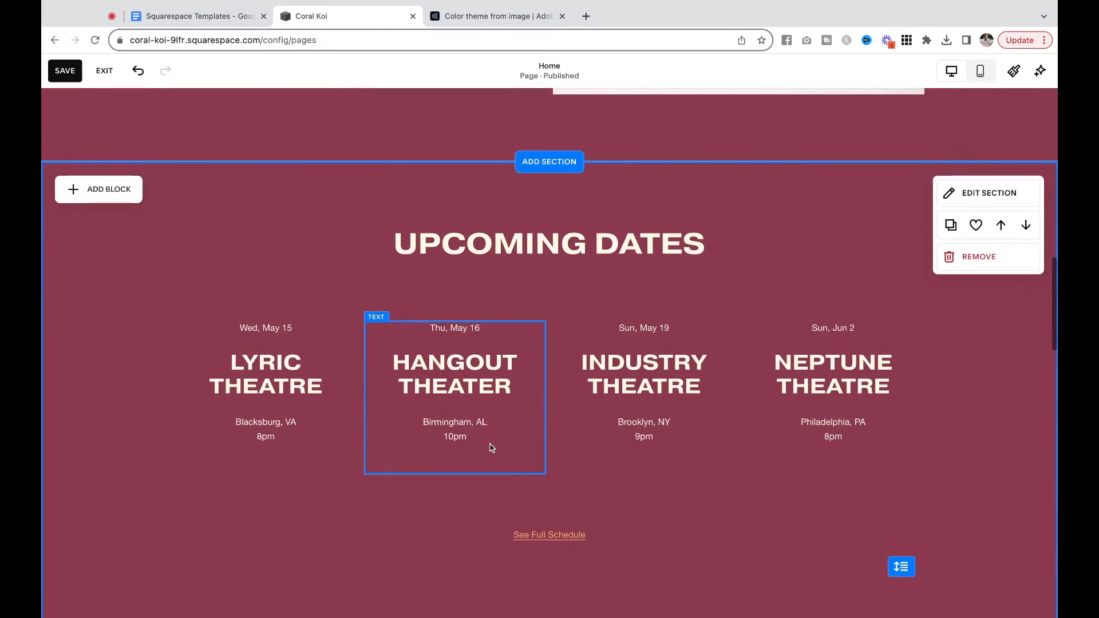
left_click(979, 190)
left_click(976, 234)
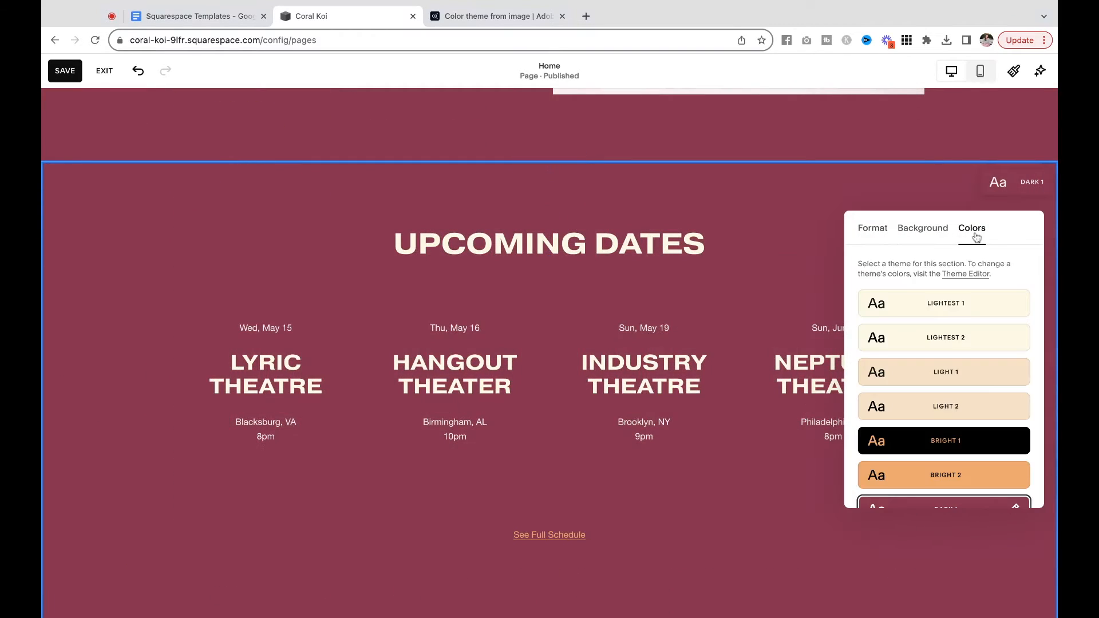
left_click(972, 308)
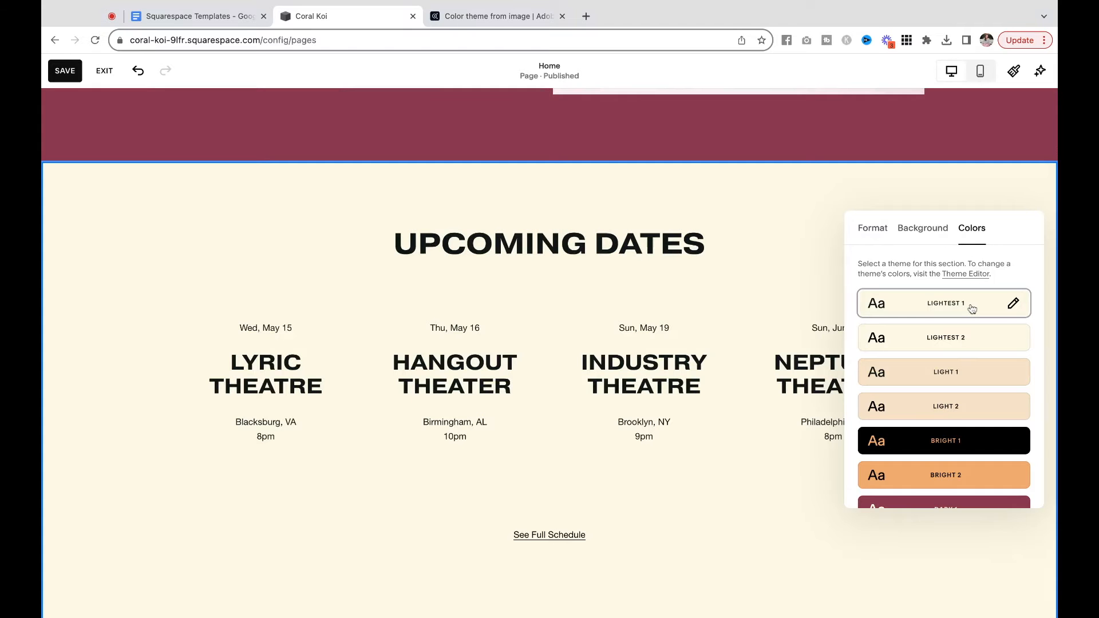
left_click(802, 212)
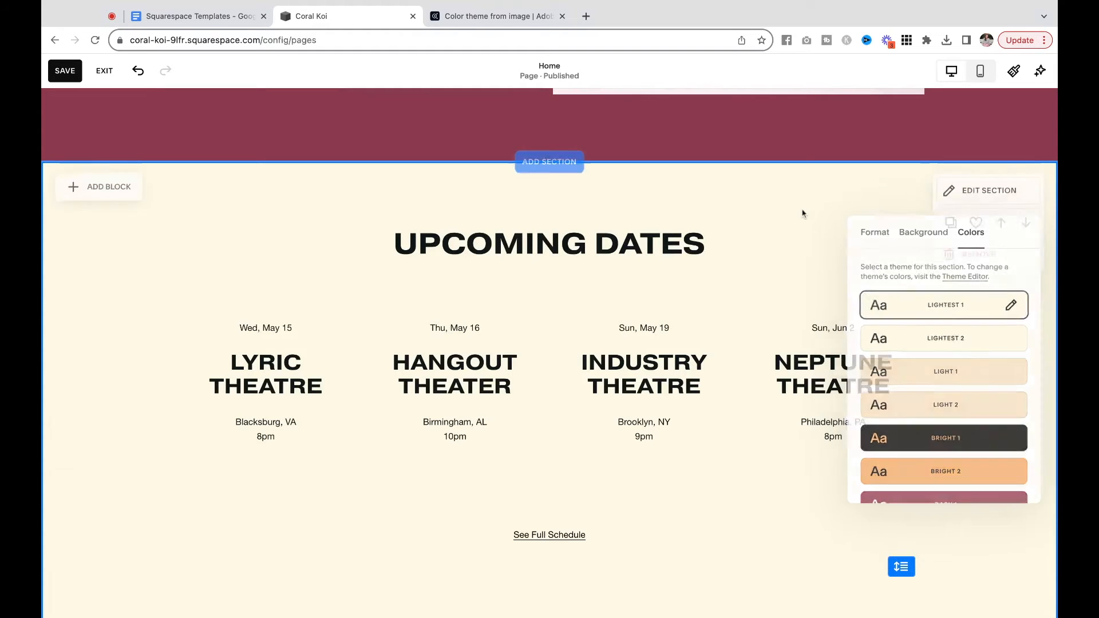
Step: Set the Merch section's color theme to Light 1
scroll(802, 211, "up", 10)
scroll(802, 210, "down", 12)
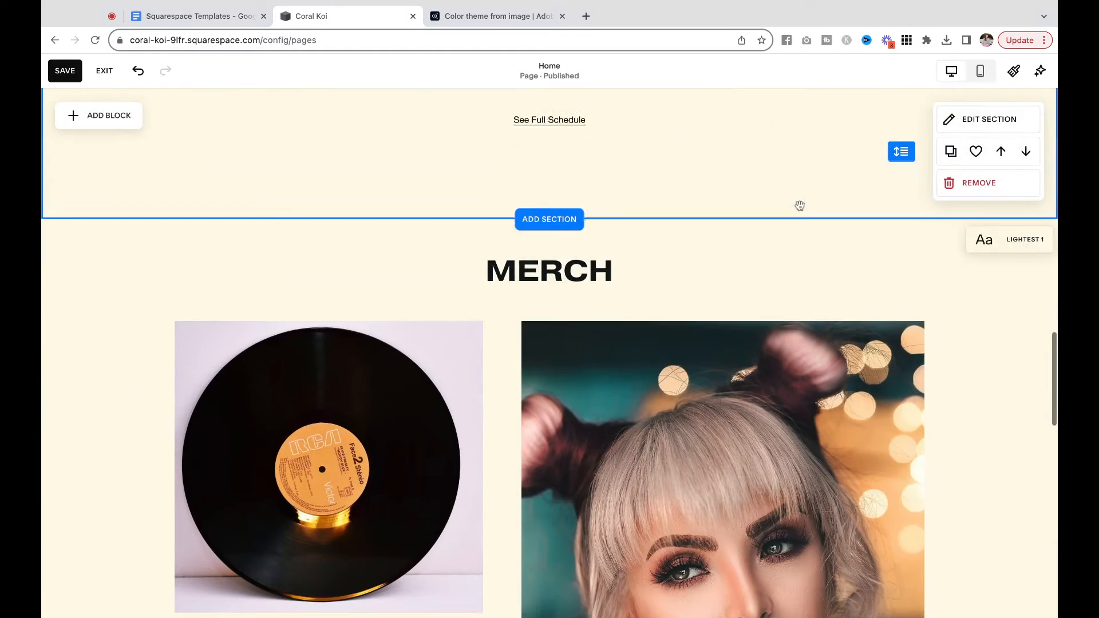
scroll(800, 206, "down", 2)
left_click(981, 218)
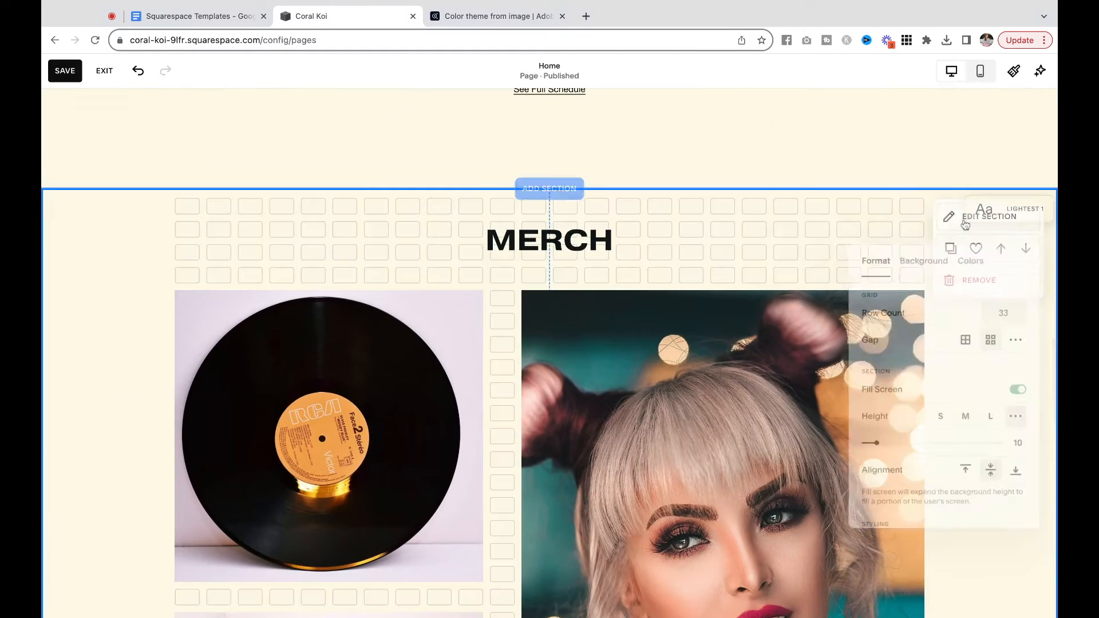
left_click(972, 255)
scroll(955, 389, "down", 1)
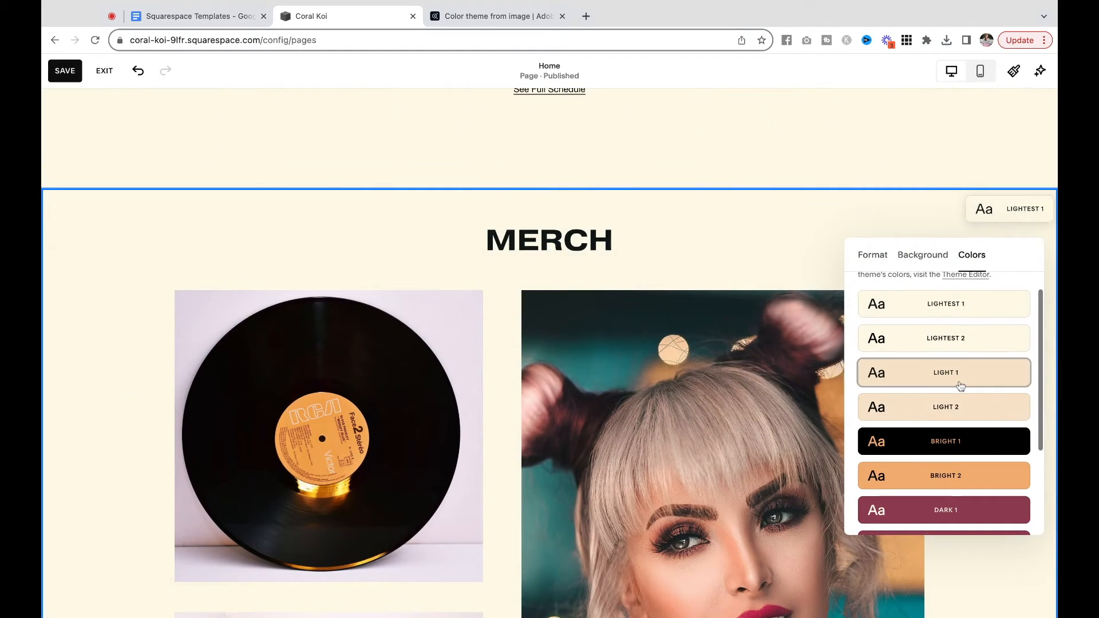
left_click(959, 380)
Step: Set the Press section's color theme to Bright 2 and compare it with the sections above
scroll(766, 204, "down", 9)
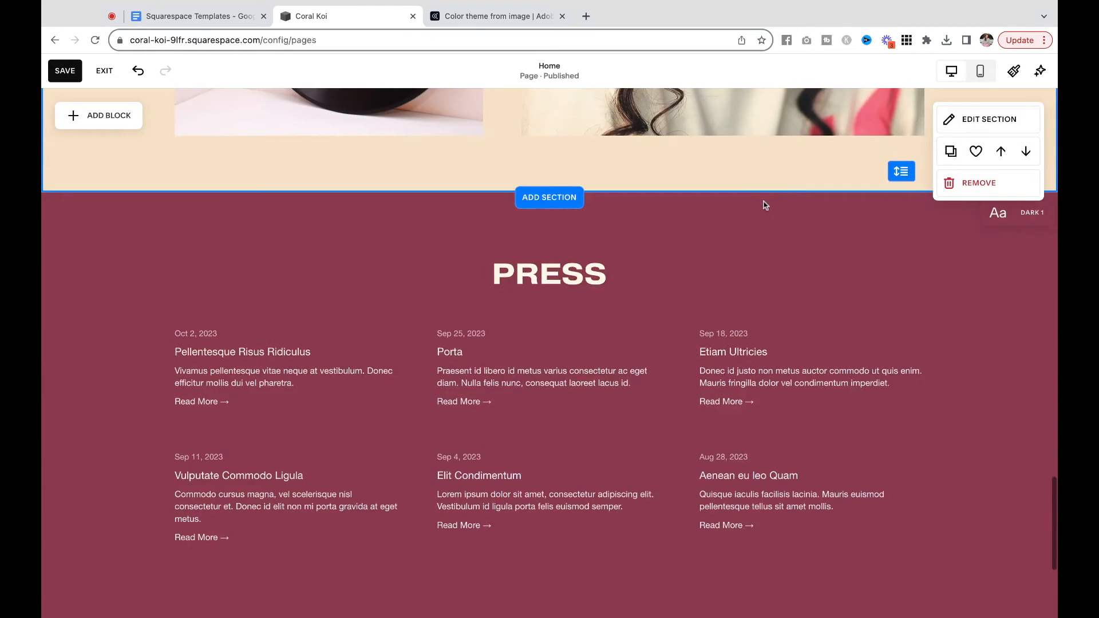
left_click(984, 211)
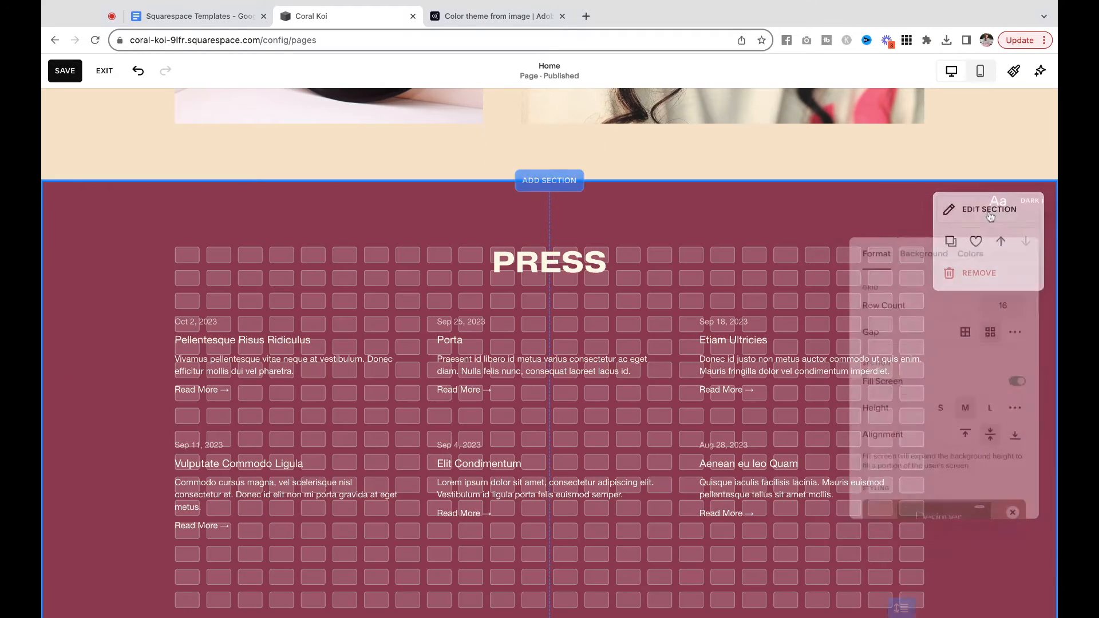
left_click(971, 247)
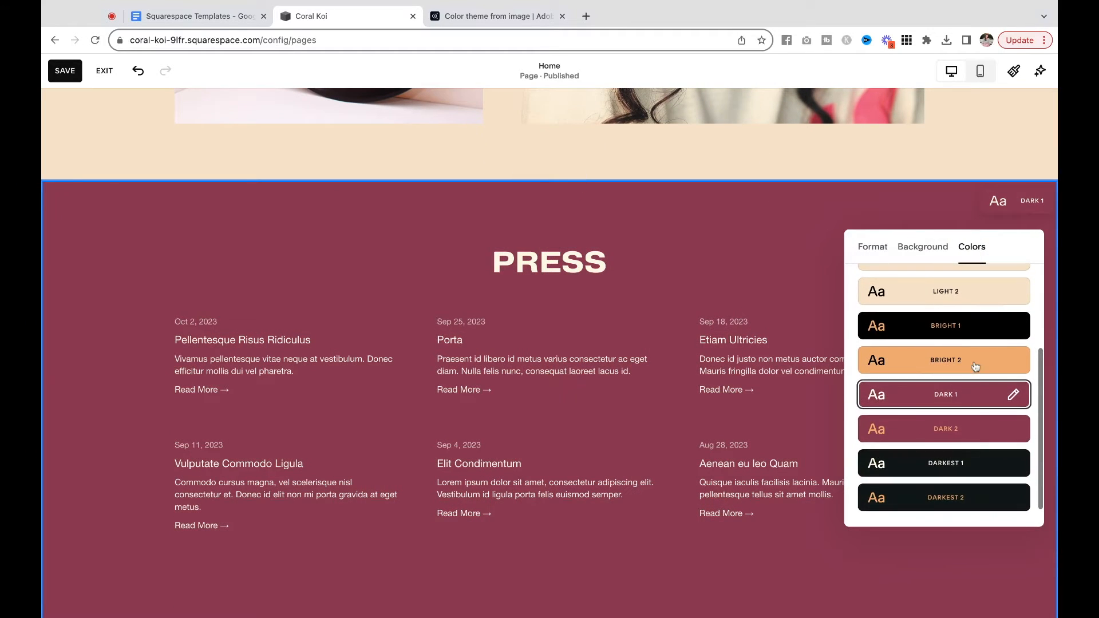
left_click(973, 361)
scroll(722, 216, "up", 20)
scroll(722, 216, "down", 20)
scroll(844, 372, "down", 1)
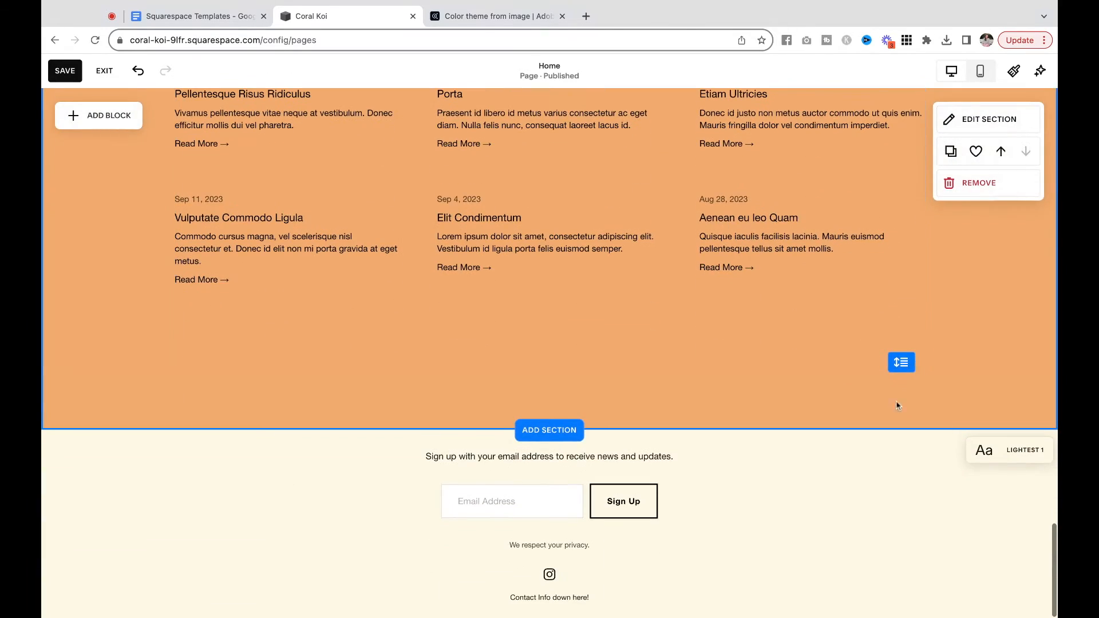
Step: Set the site footer's color theme to Darkest 1 and return to editing the Home page
left_click(546, 469)
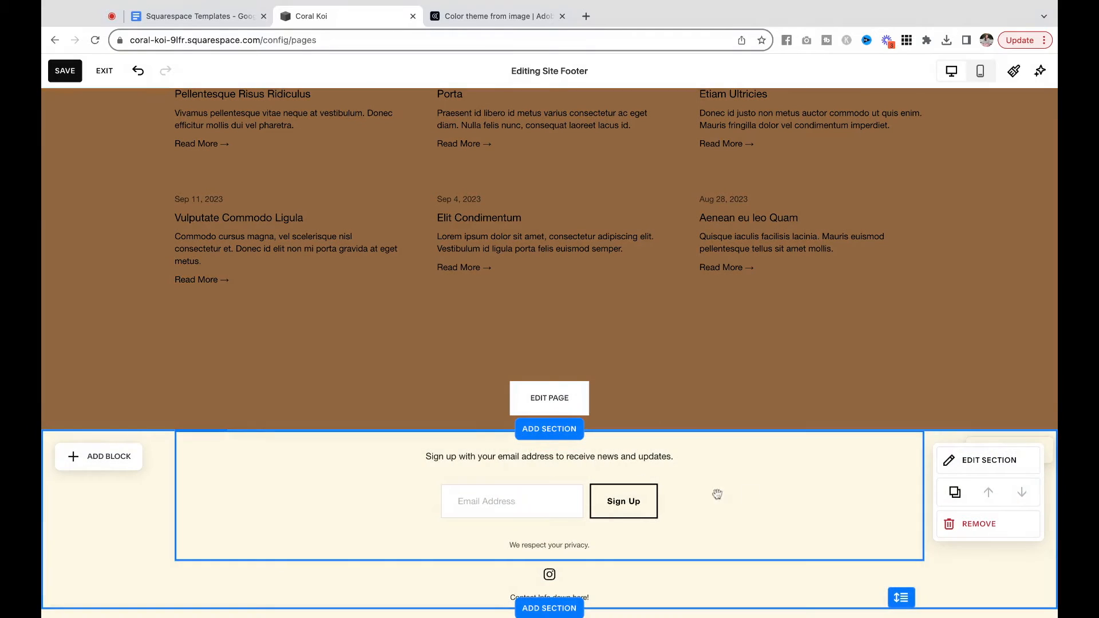
left_click(964, 466)
left_click(973, 314)
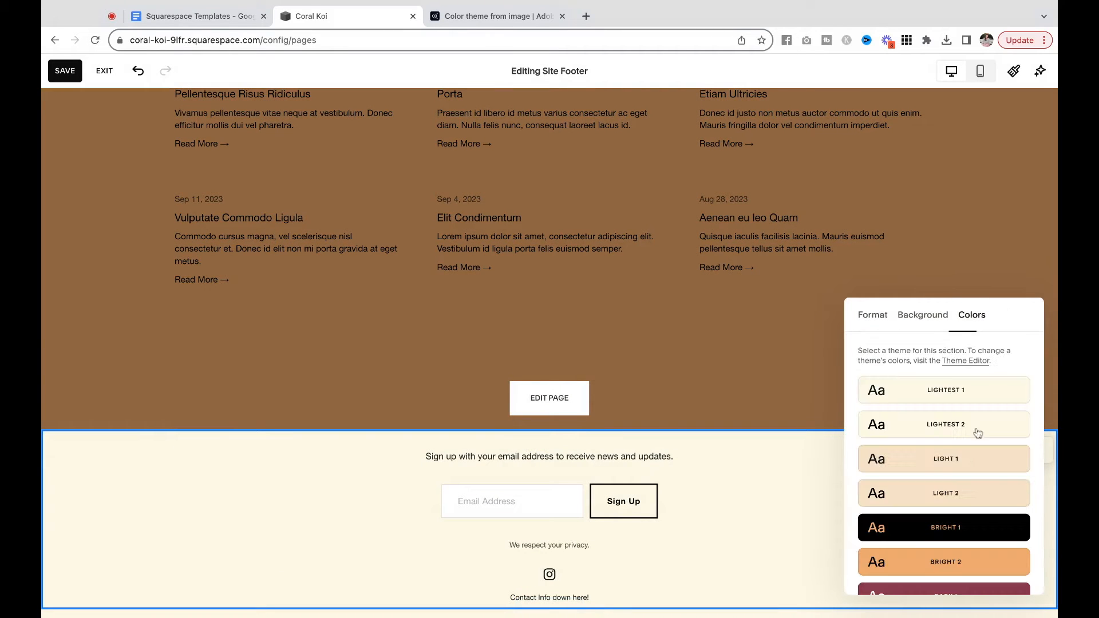
scroll(976, 446, "down", 5)
left_click(973, 505)
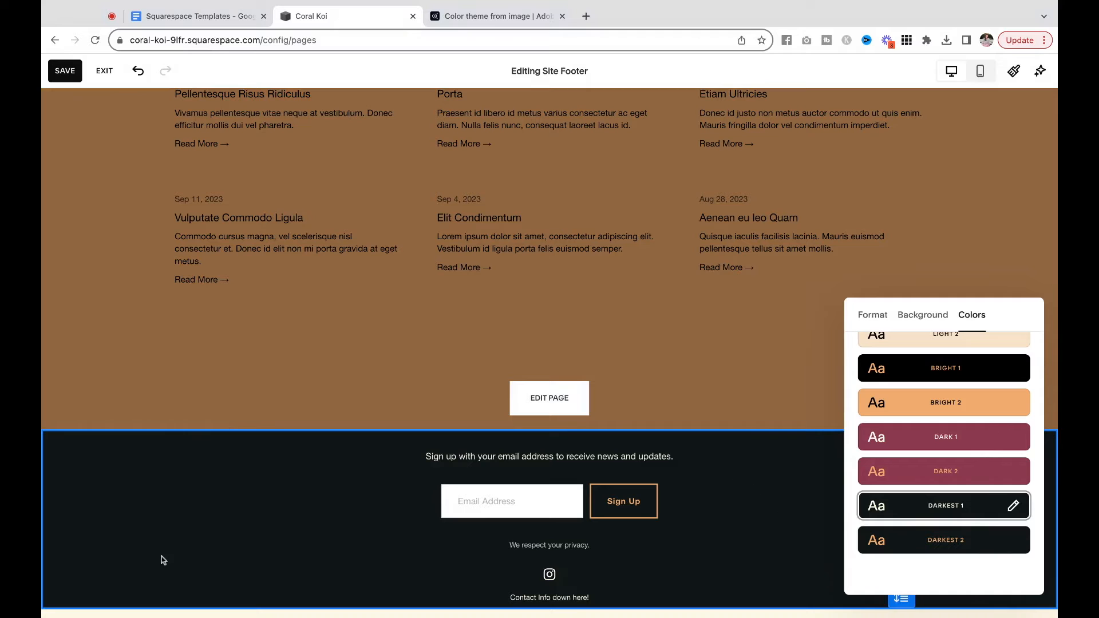
left_click(265, 517)
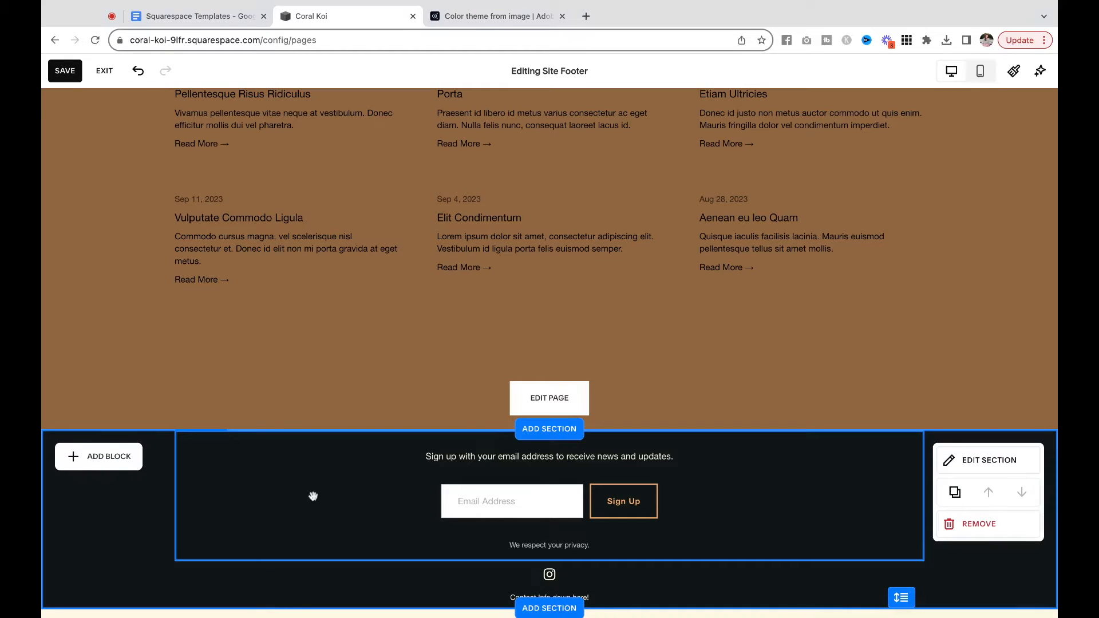
scroll(313, 496, "up", 1)
left_click(551, 454)
Step: Review the section colors along the whole Home page and save the page
scroll(790, 447, "up", 20)
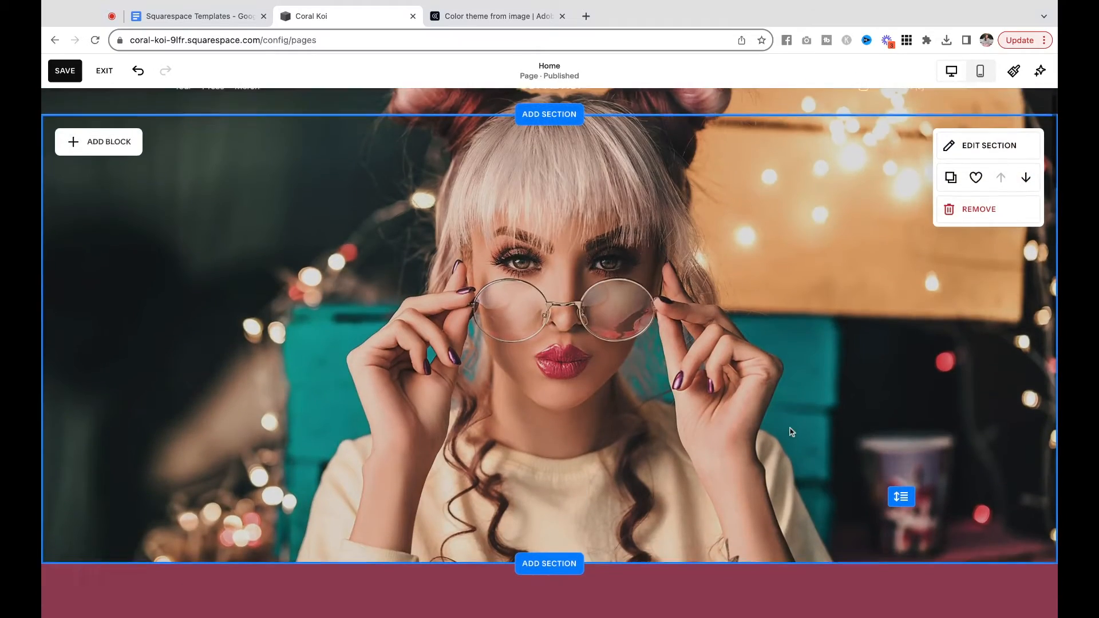
scroll(791, 432, "down", 15)
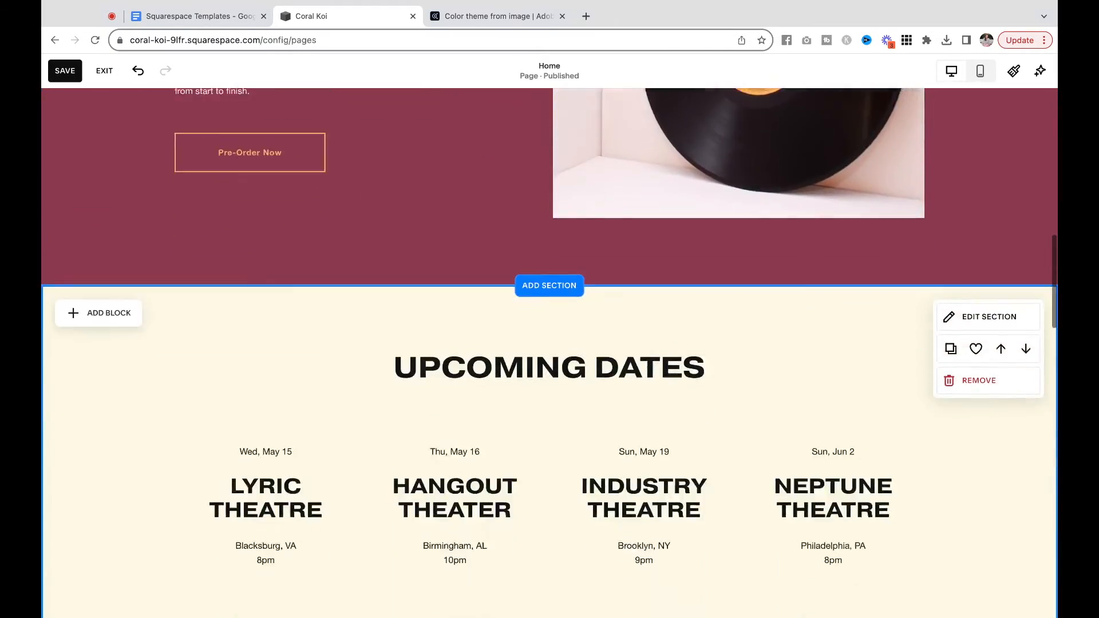
scroll(549, 353, "down", 20)
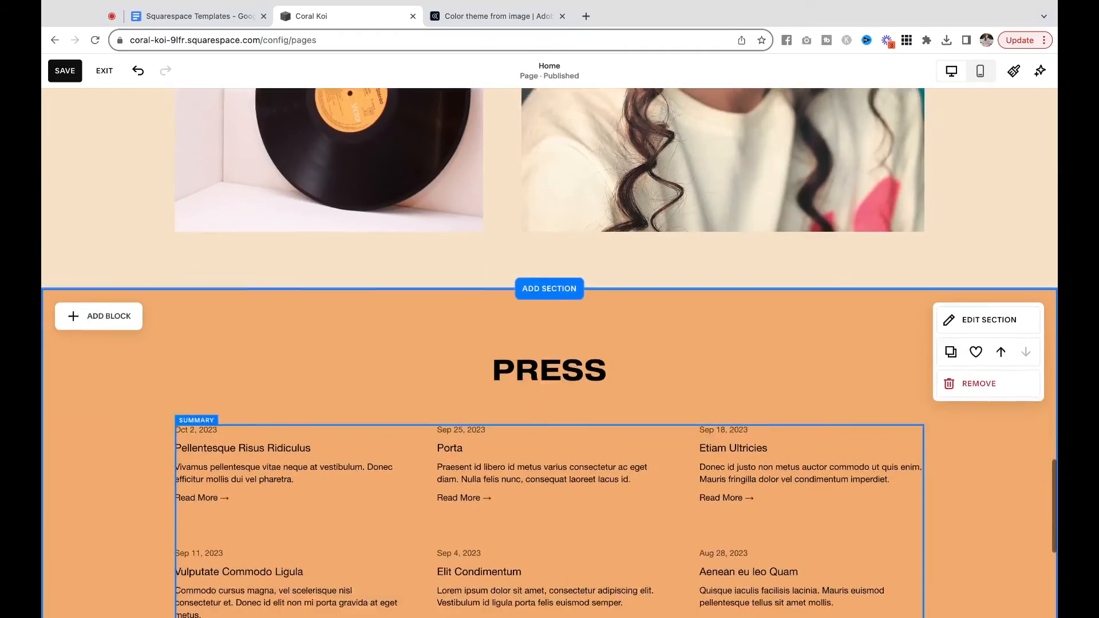
scroll(550, 353, "down", 6)
scroll(336, 253, "up", 20)
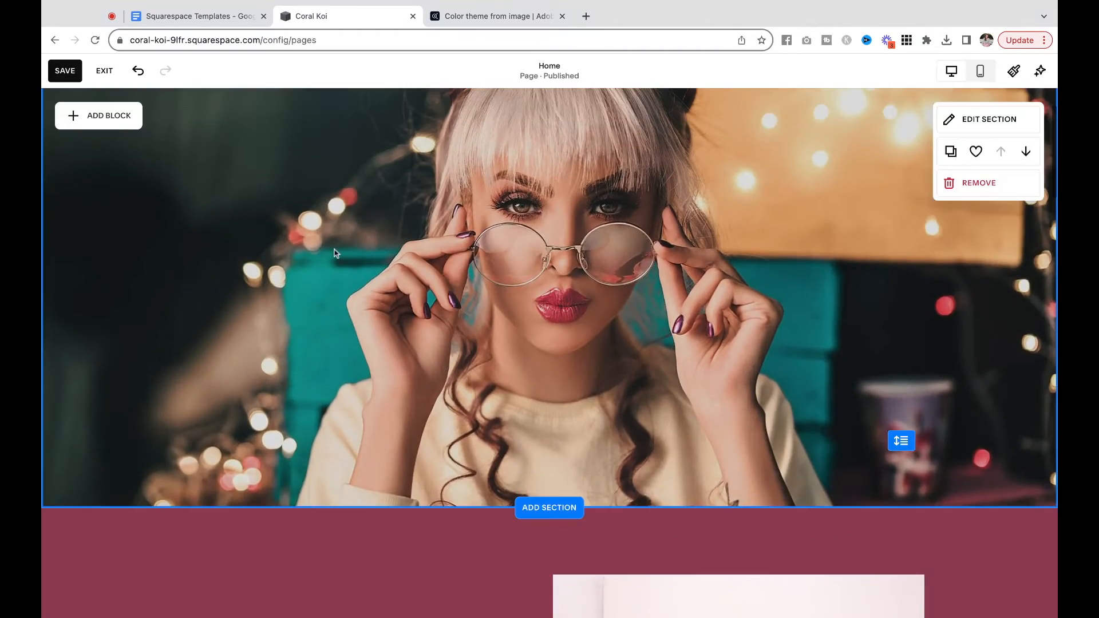
scroll(336, 253, "up", 2)
left_click(64, 72)
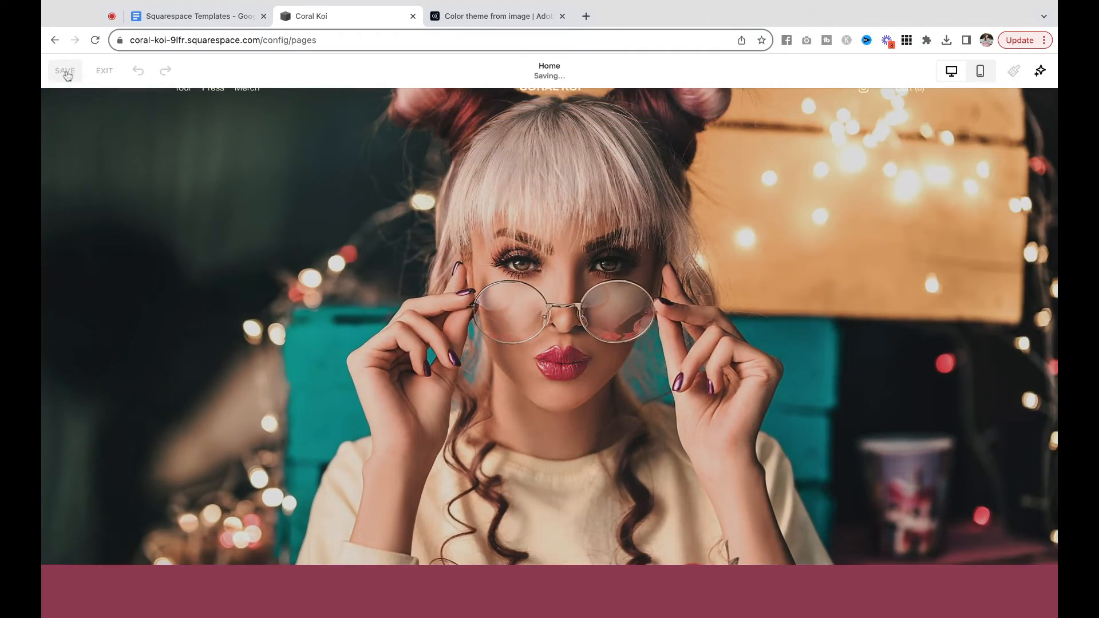
Step: Set the site-wide heading sizes to 3.5rem for Heading 1, 3rem for Heading 2, 2.5rem for Heading 3 and 2rem for Heading 4
scroll(711, 354, "up", 1)
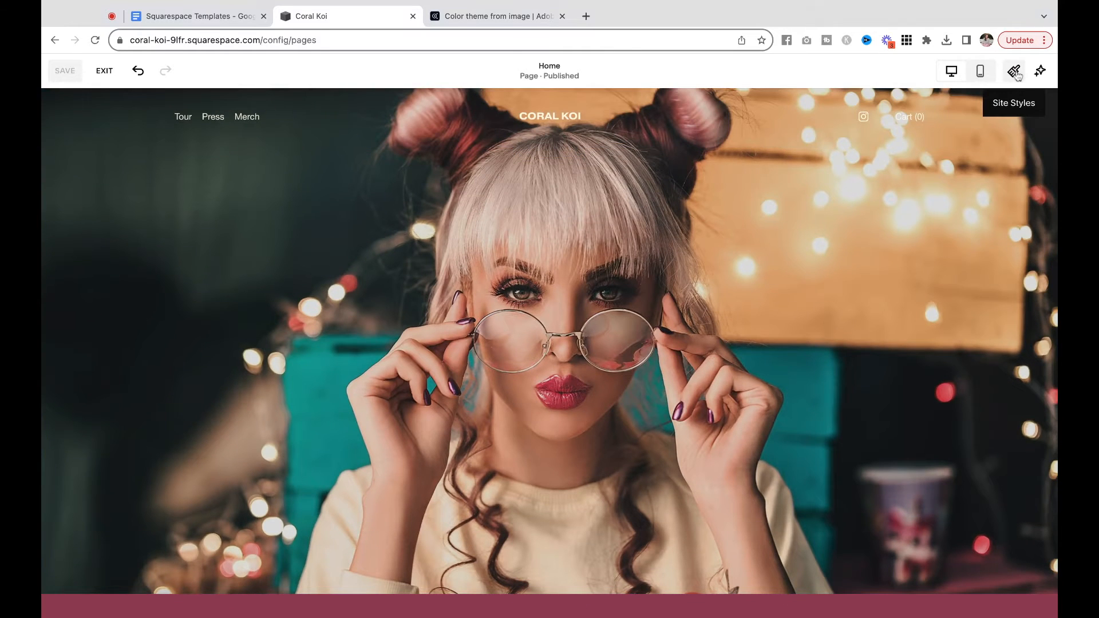
left_click(1015, 71)
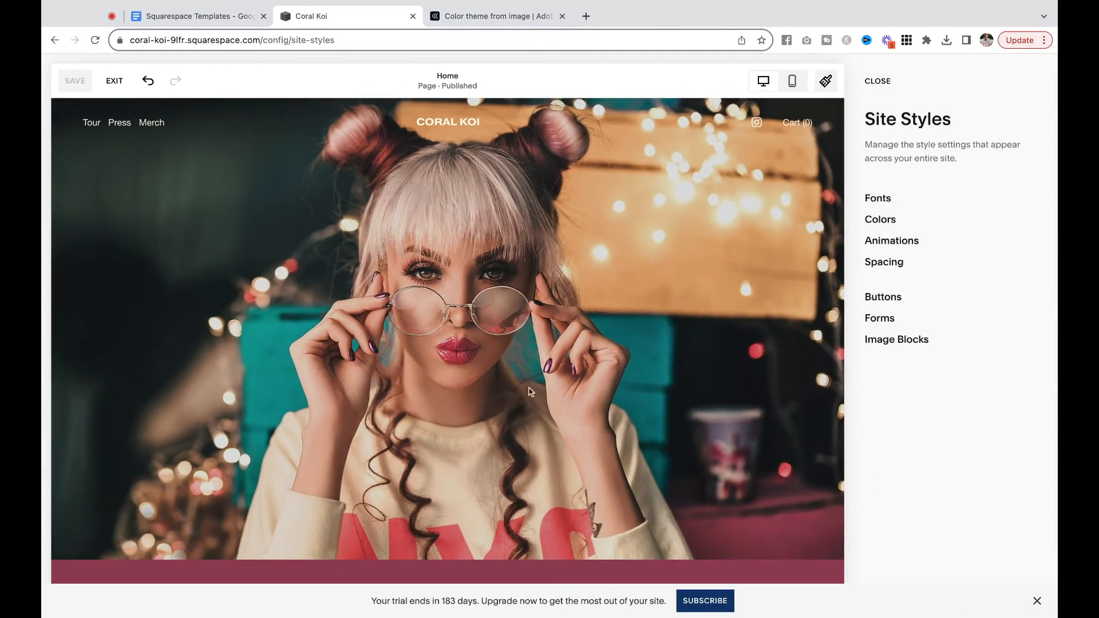
left_click(873, 207)
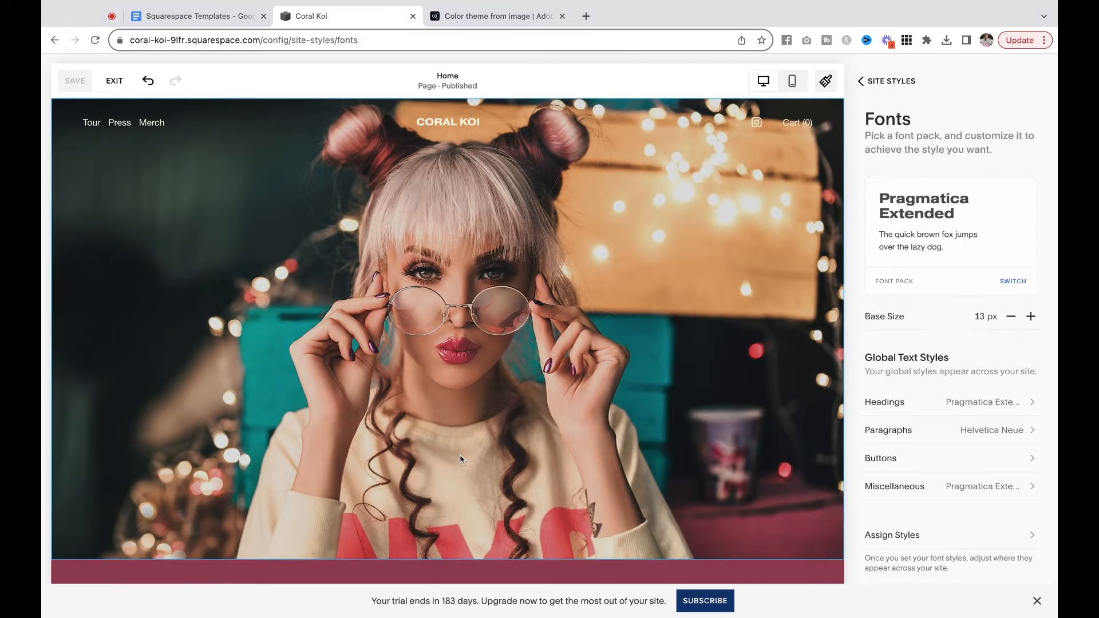
scroll(460, 459, "down", 9)
scroll(461, 459, "down", 1)
scroll(229, 349, "up", 1)
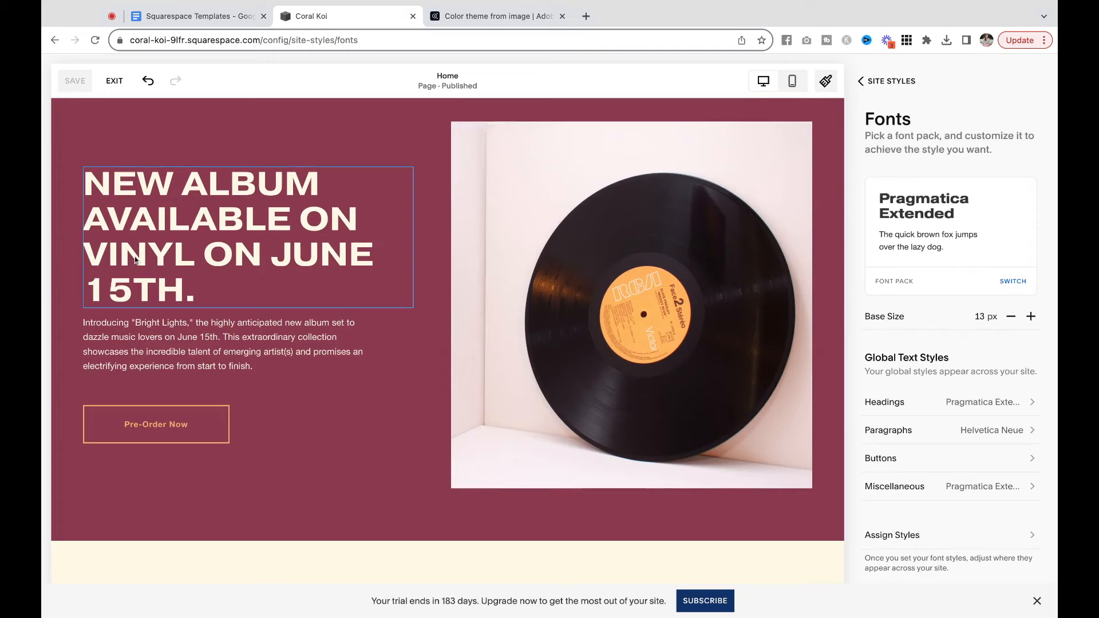
left_click(207, 228)
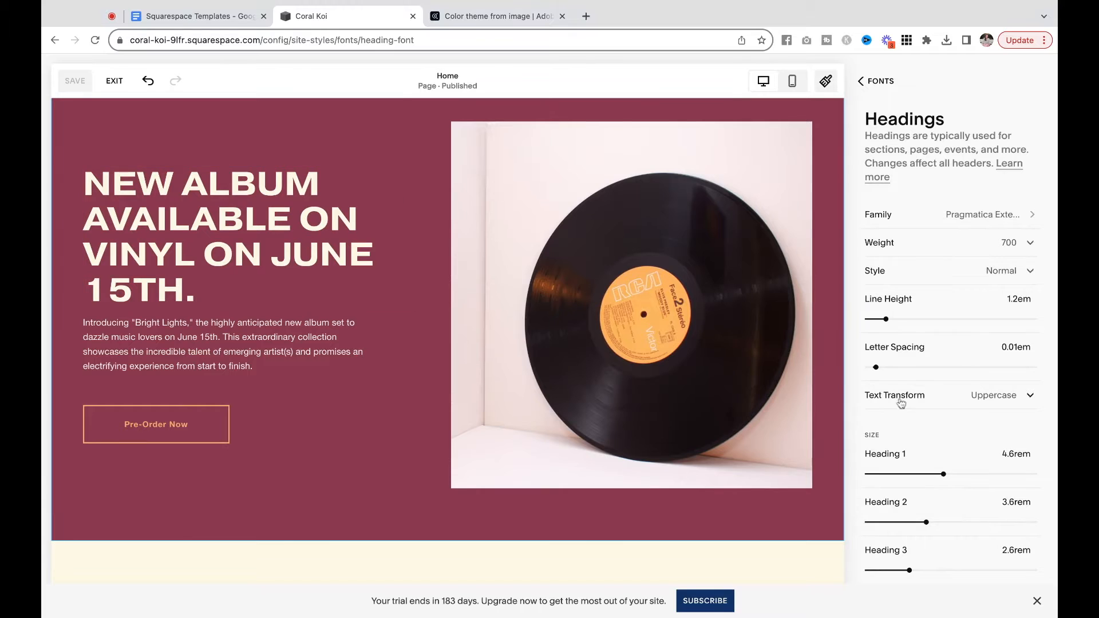
scroll(1002, 491, "down", 2)
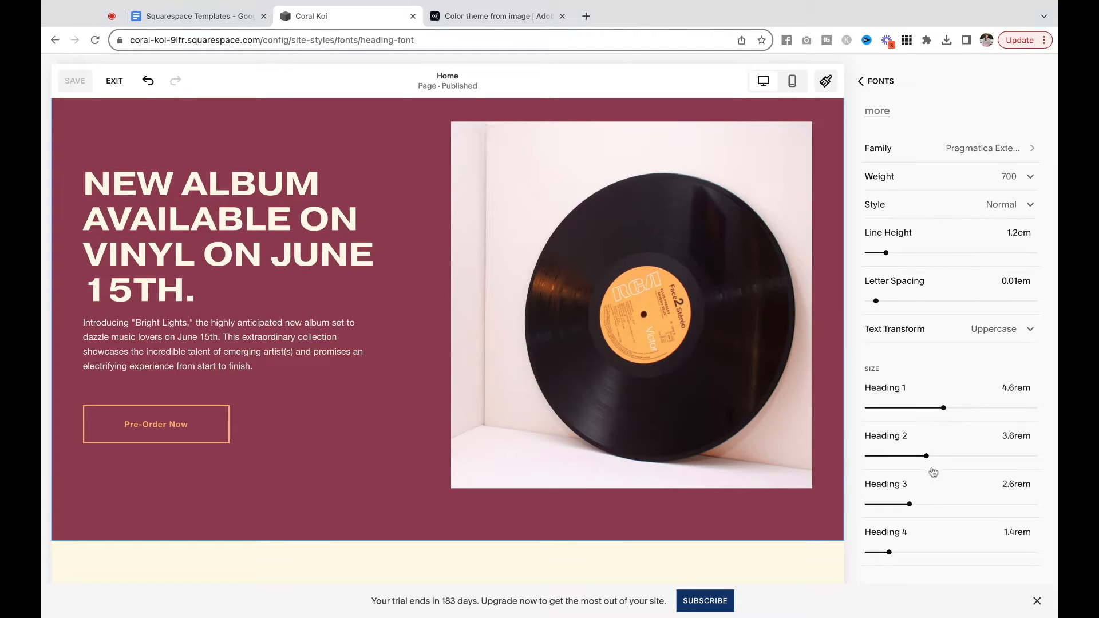
left_click_drag(924, 456, 916, 456)
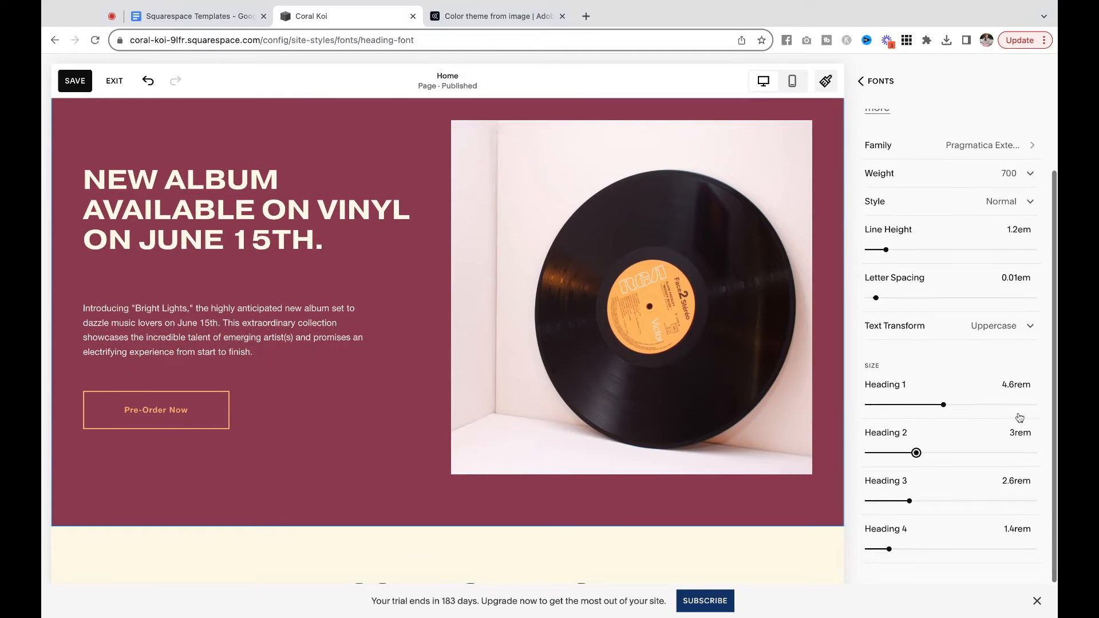
left_click(1013, 384)
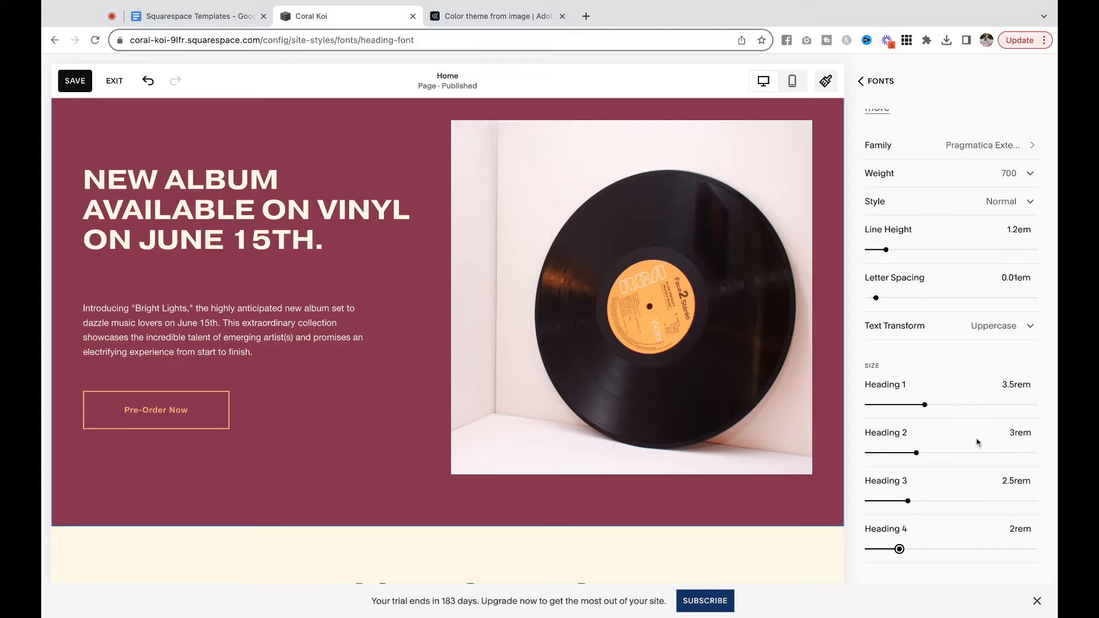
left_click(881, 82)
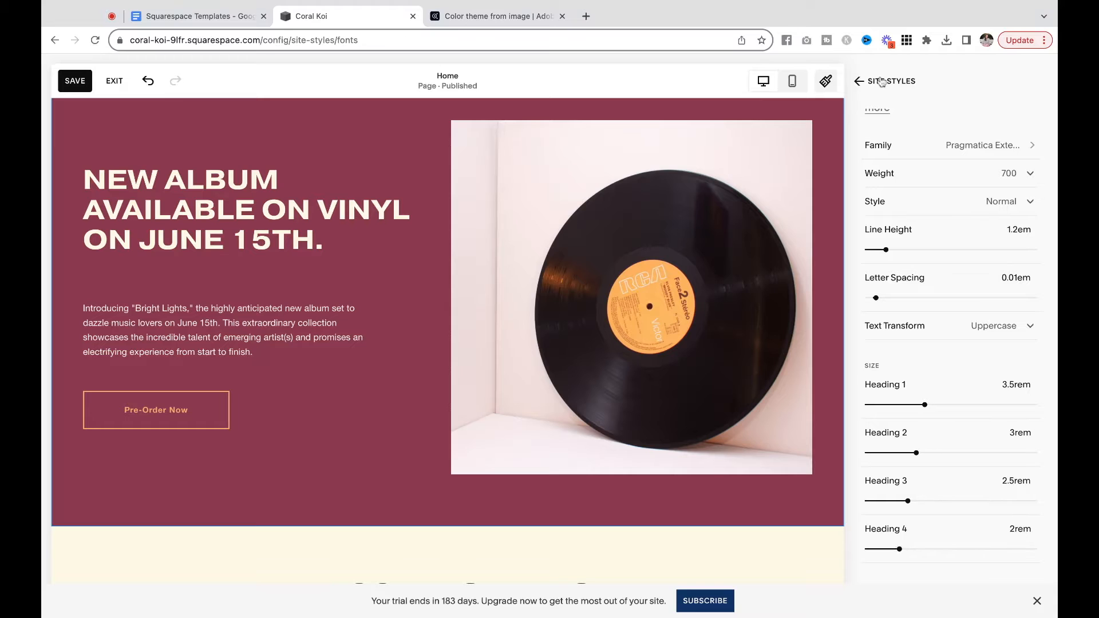
Step: Set the site-wide Paragraph 2 size to 1.5rem, check it along the page, and set Paragraph 1 to 1.7rem
left_click(178, 343)
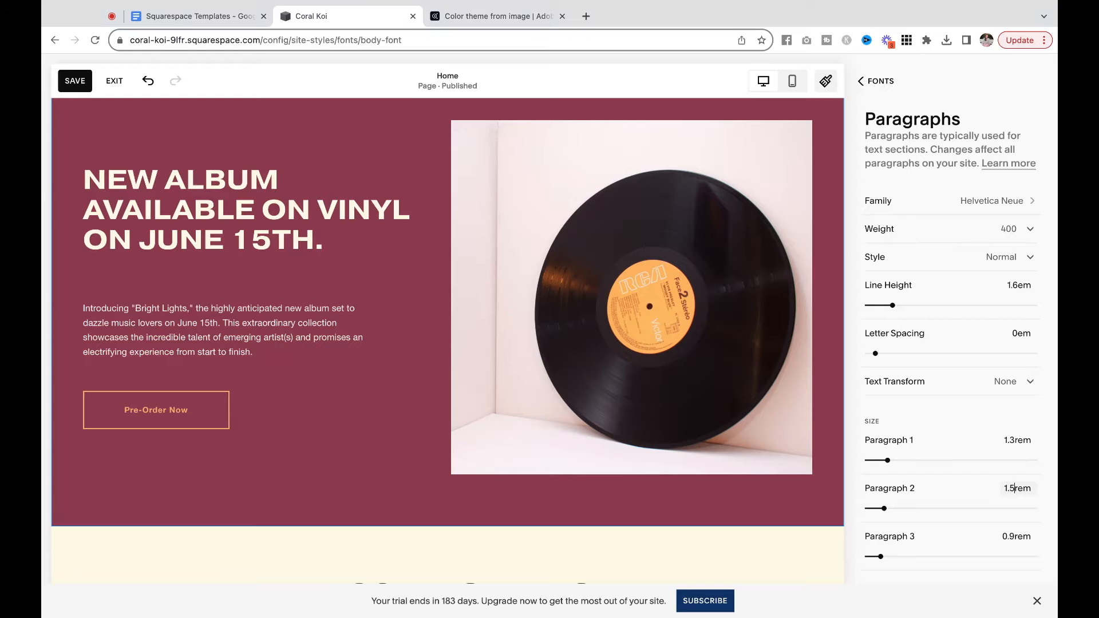
key("Return")
scroll(576, 418, "up", 1)
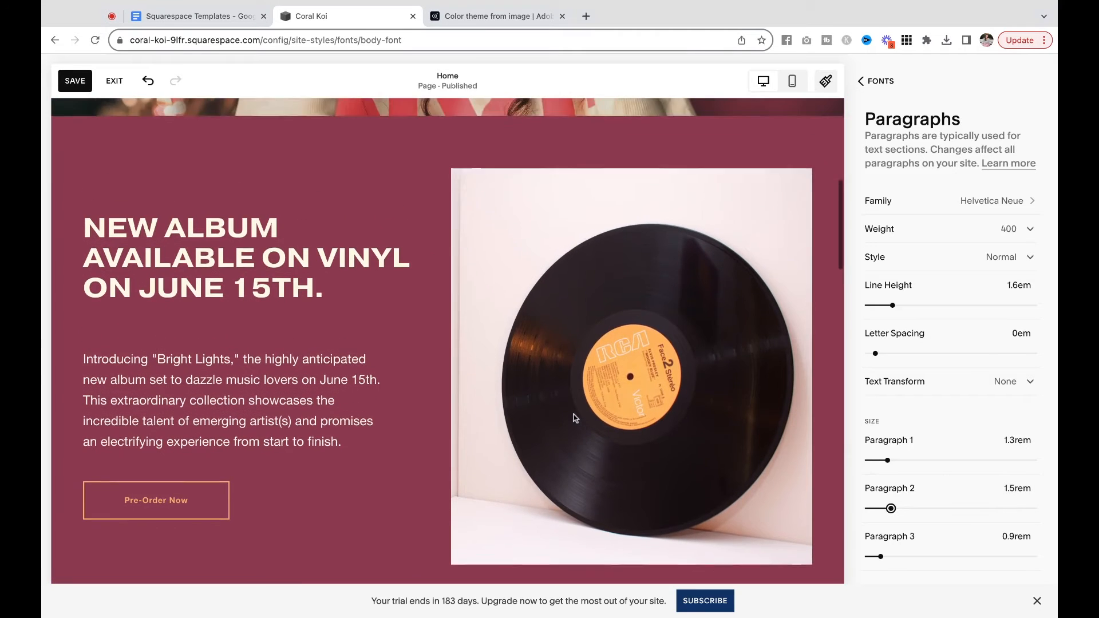
scroll(575, 418, "down", 2)
scroll(574, 418, "down", 15)
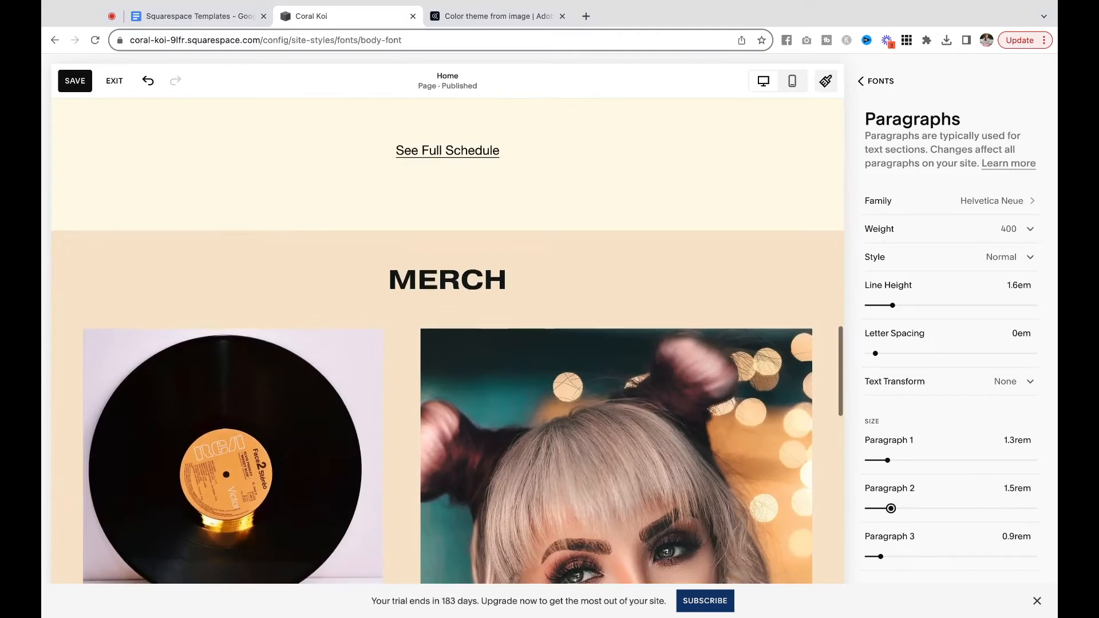
scroll(574, 418, "down", 3)
scroll(573, 418, "up", 18)
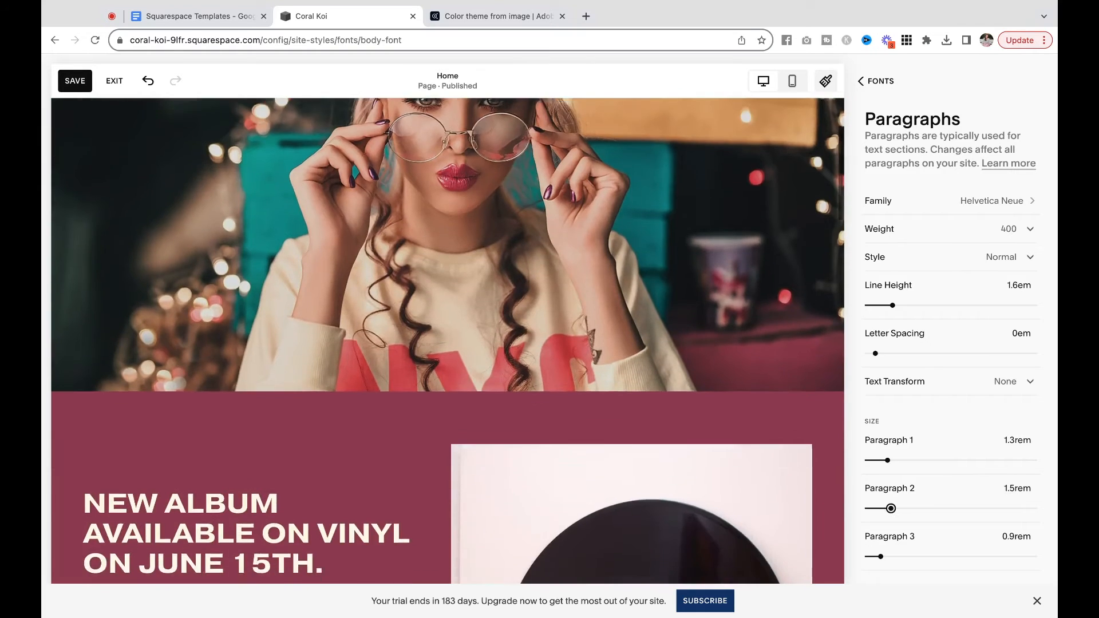
scroll(573, 418, "down", 2)
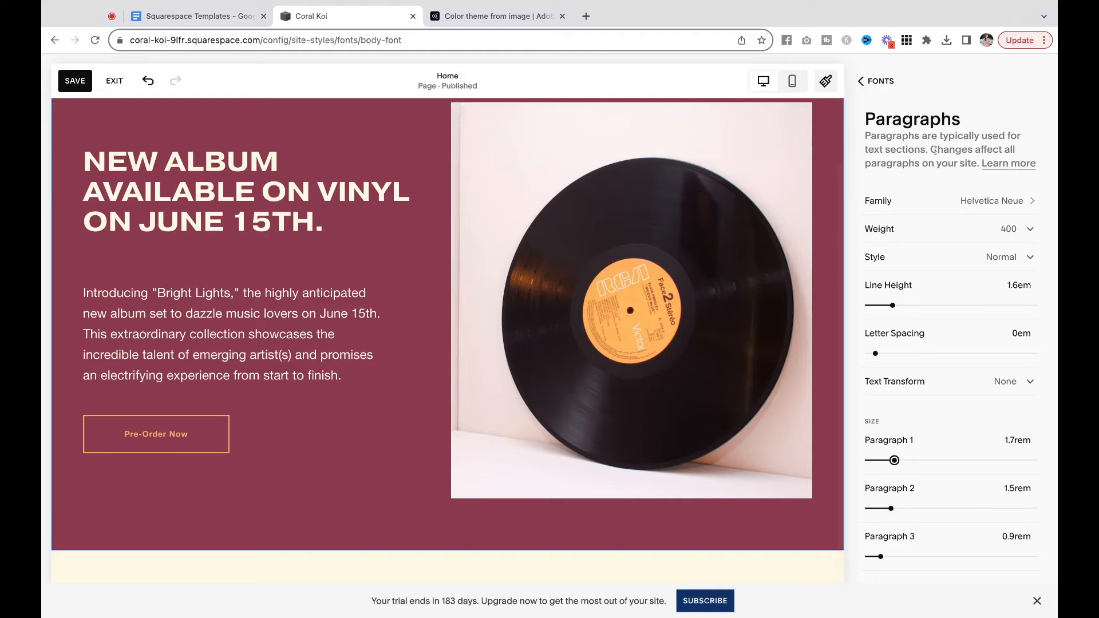
left_click(885, 84)
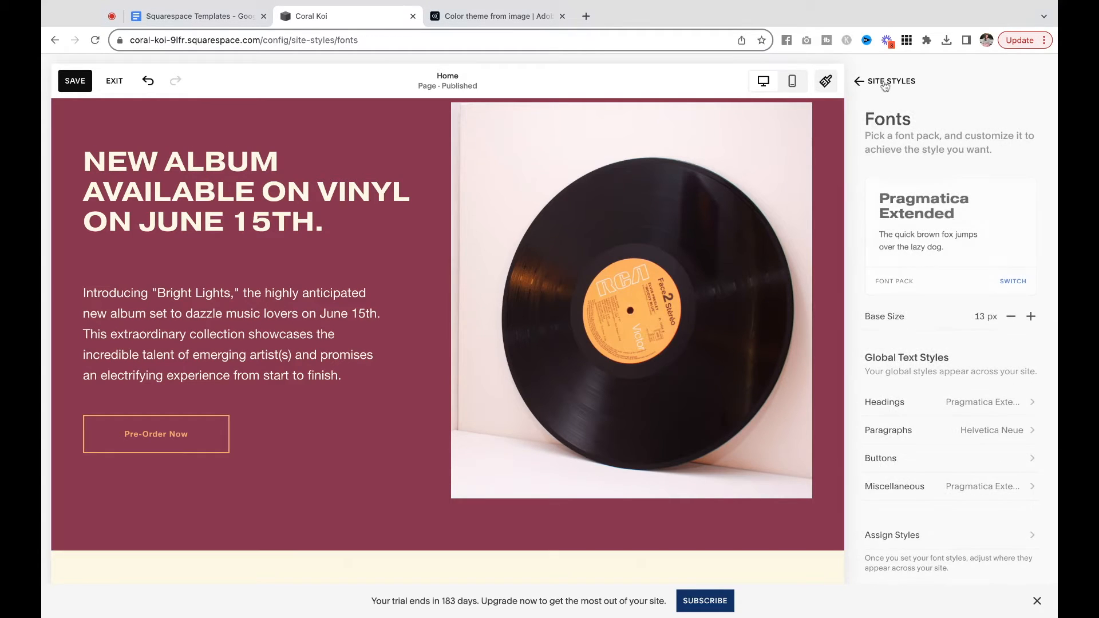
Step: Review the site-wide font settings of the primary, secondary and tertiary buttons and return to the site styles
left_click(926, 469)
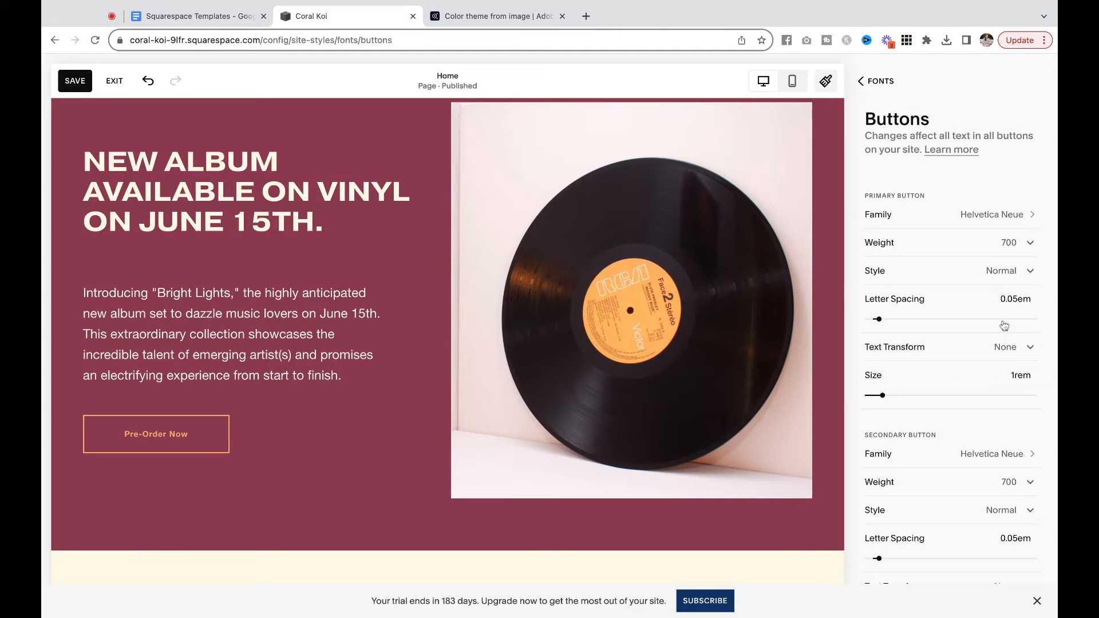
left_click(894, 92)
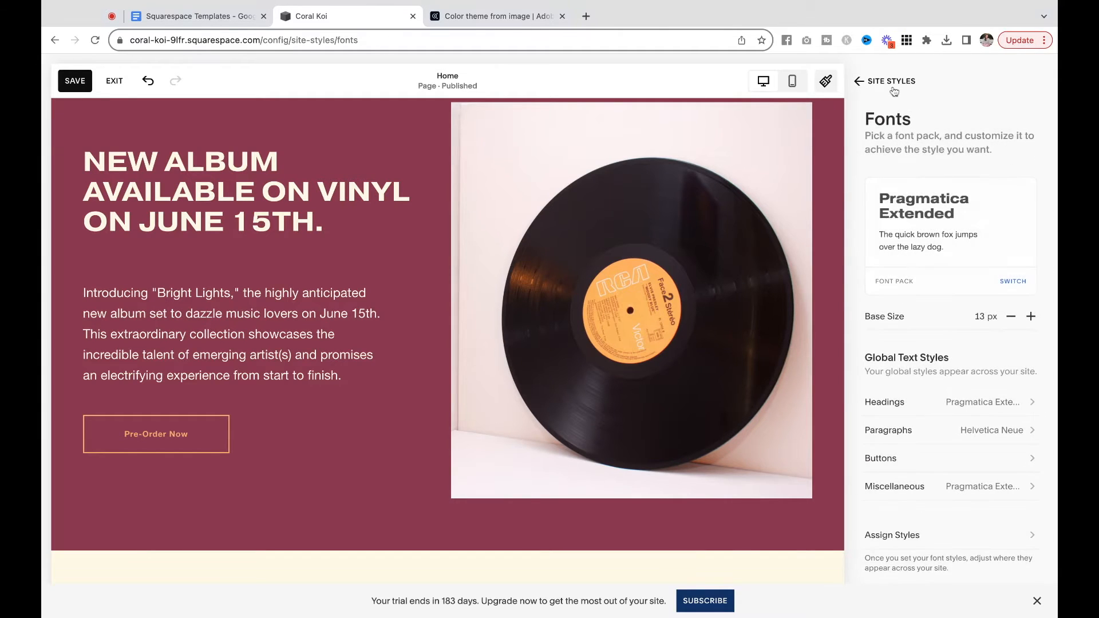
left_click(938, 459)
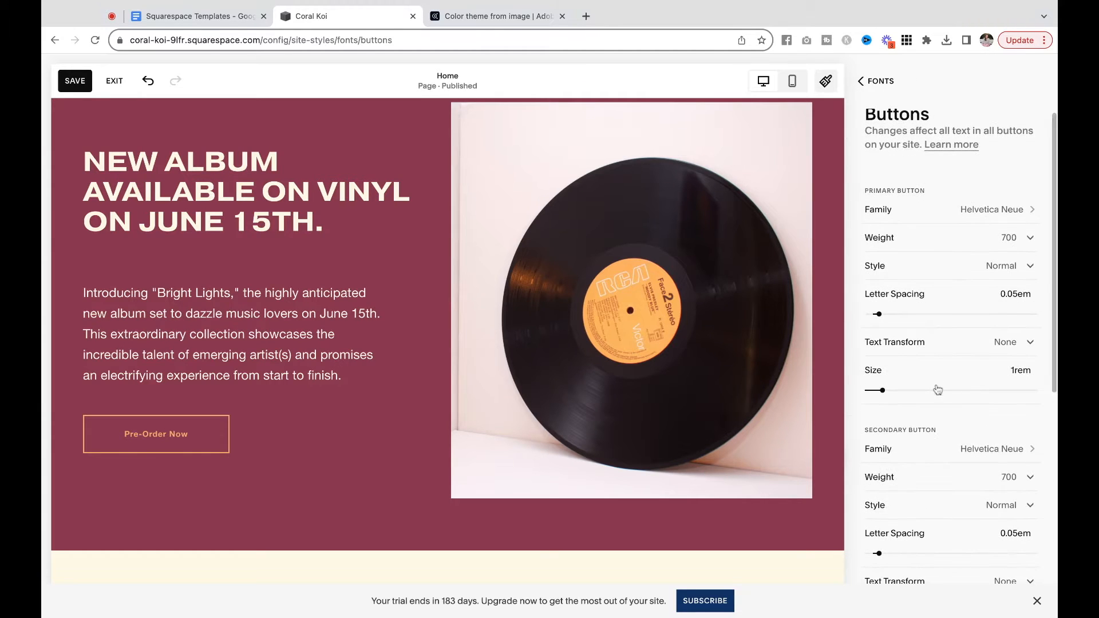
scroll(937, 390, "down", 3)
scroll(950, 343, "down", 3)
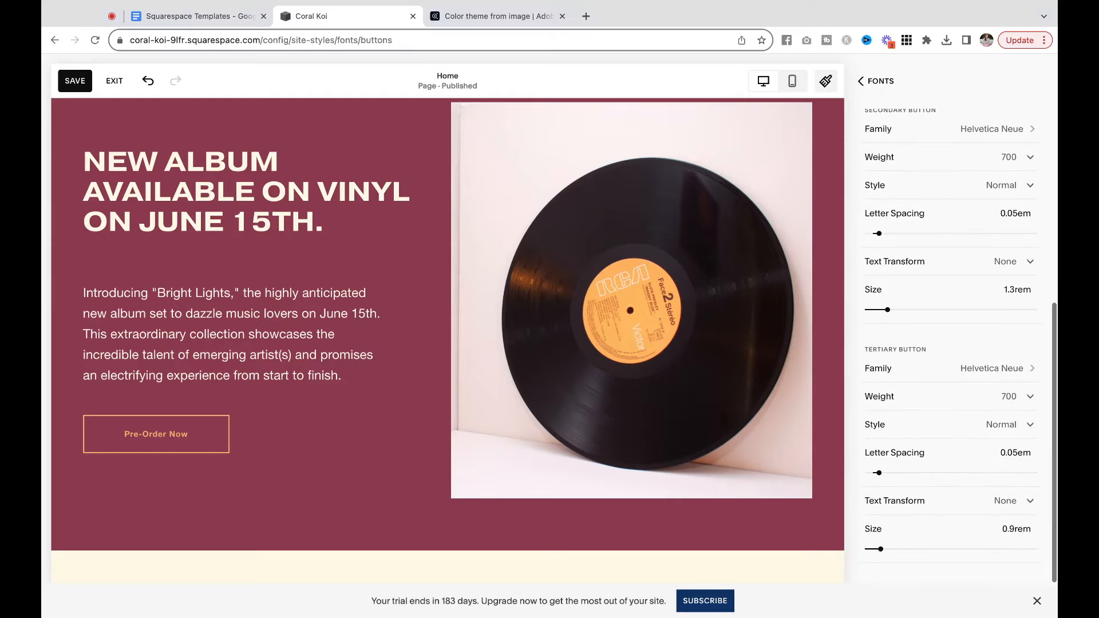
scroll(950, 343, "up", 6)
left_click(885, 83)
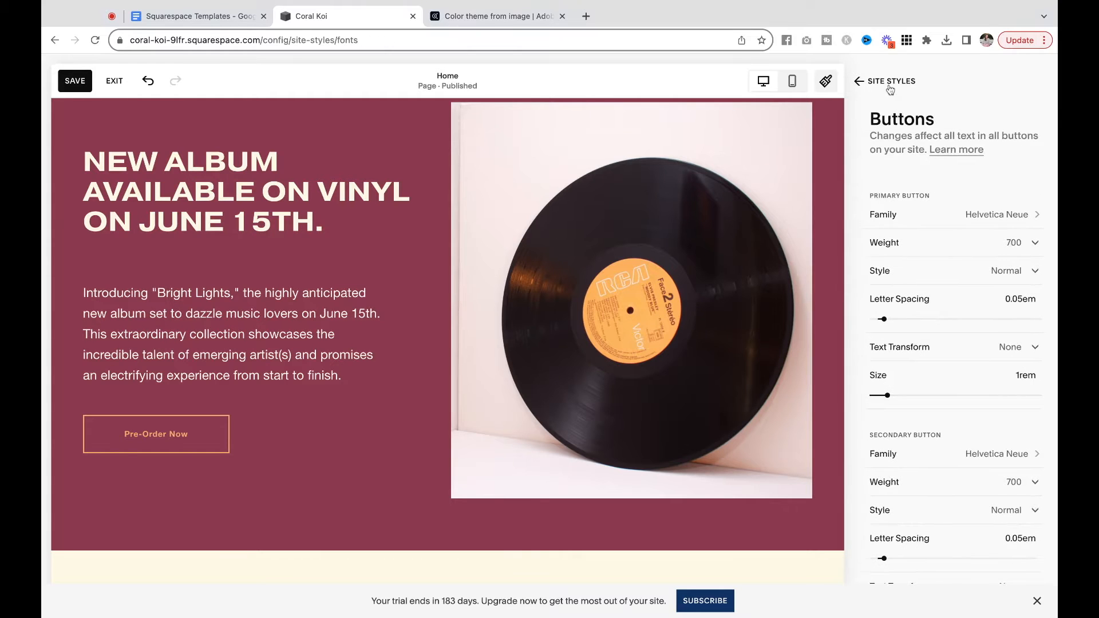
scroll(878, 383, "down", 2)
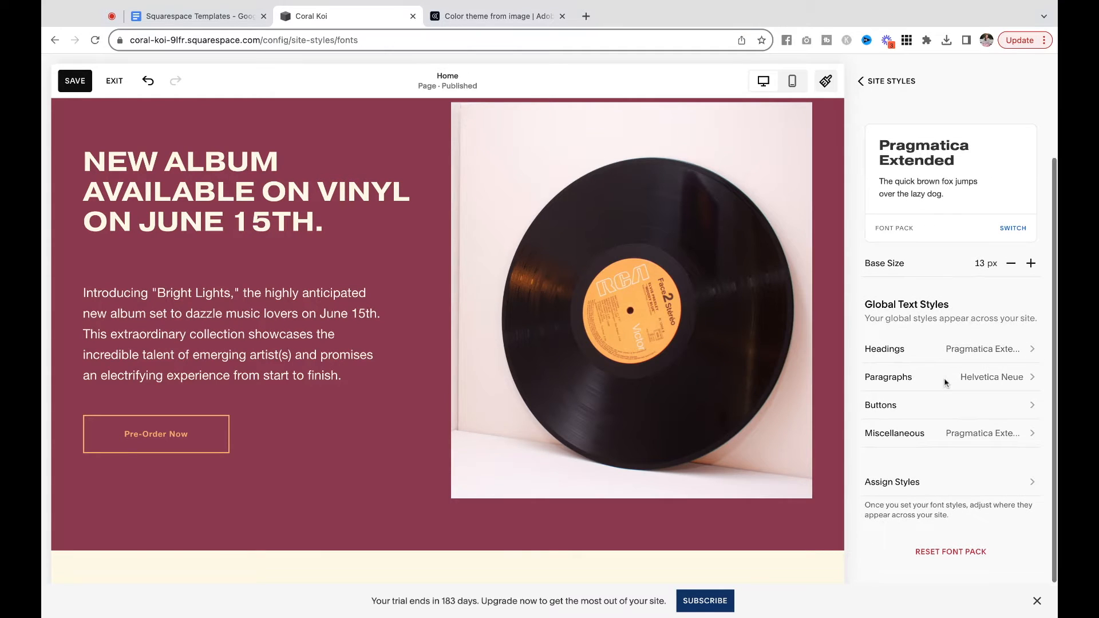
left_click(909, 85)
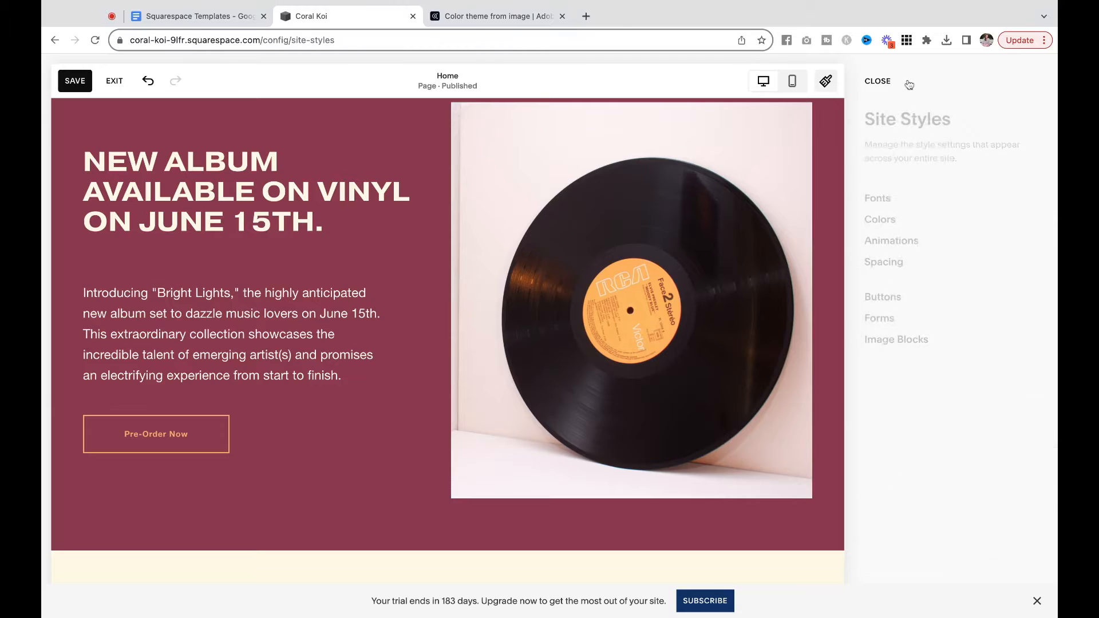
Step: Give the site's primary buttons a filled square shape with a 0px outline and return to the page
left_click(896, 305)
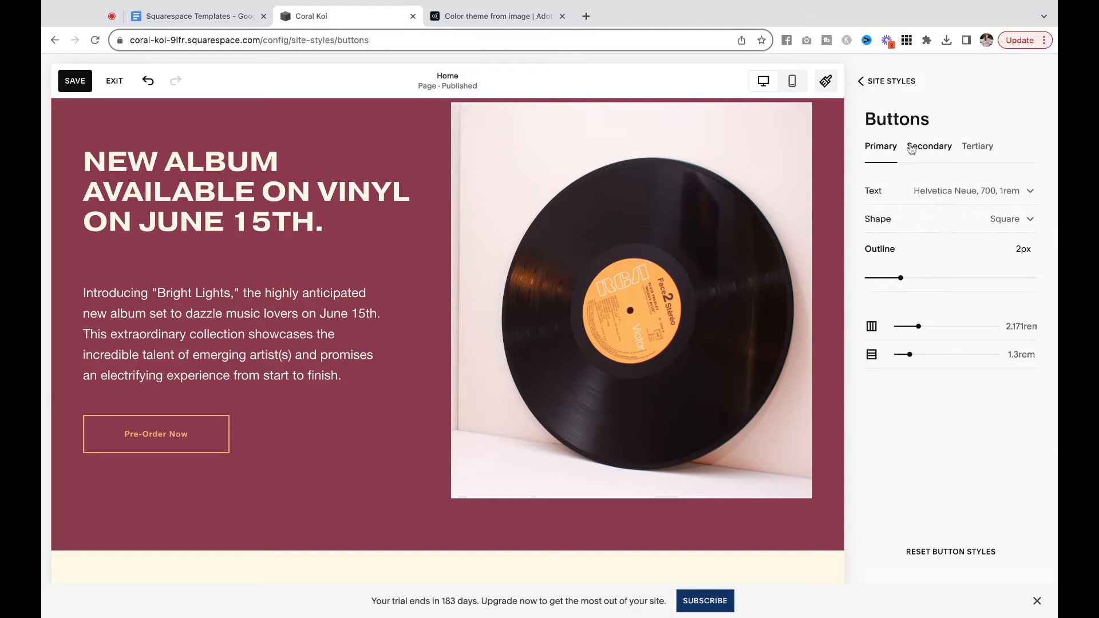
left_click(1026, 229)
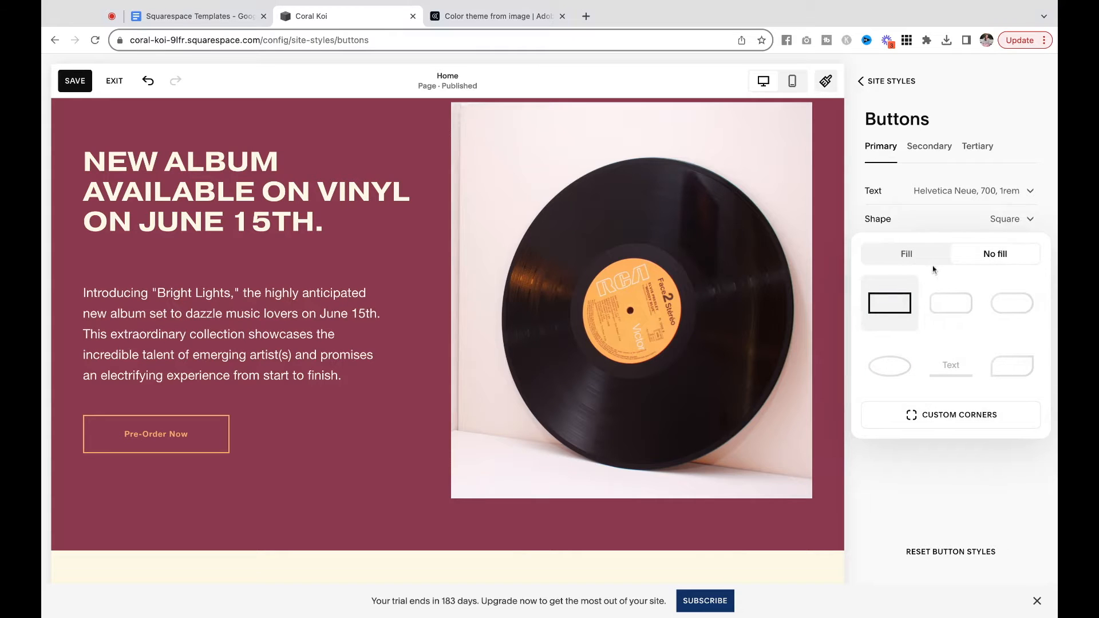
left_click(915, 258)
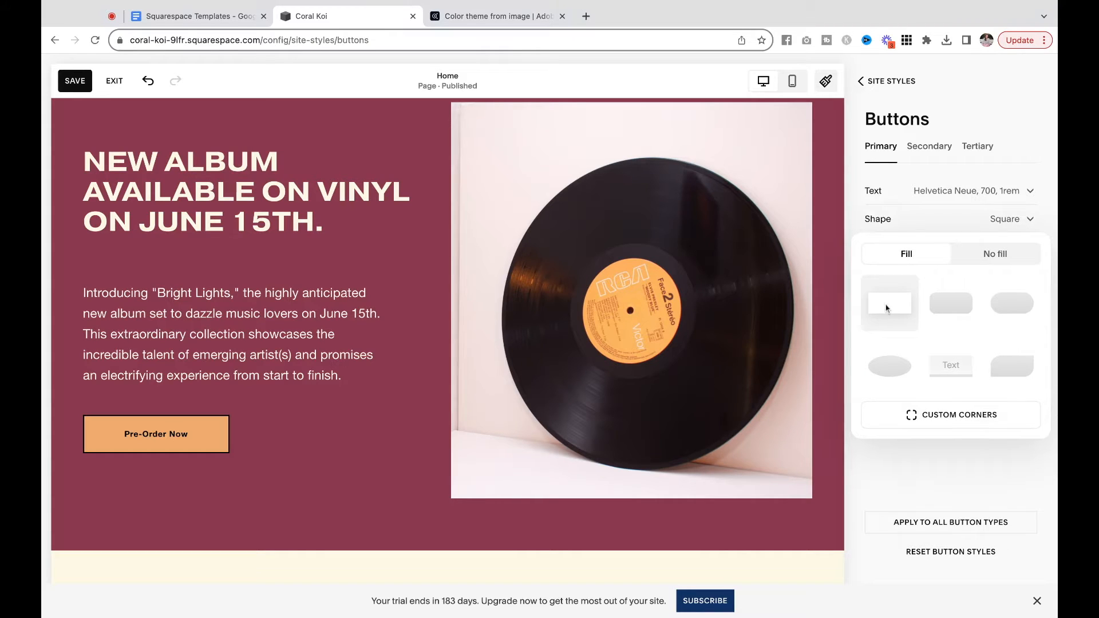
left_click(899, 165)
left_click_drag(903, 278, 867, 277)
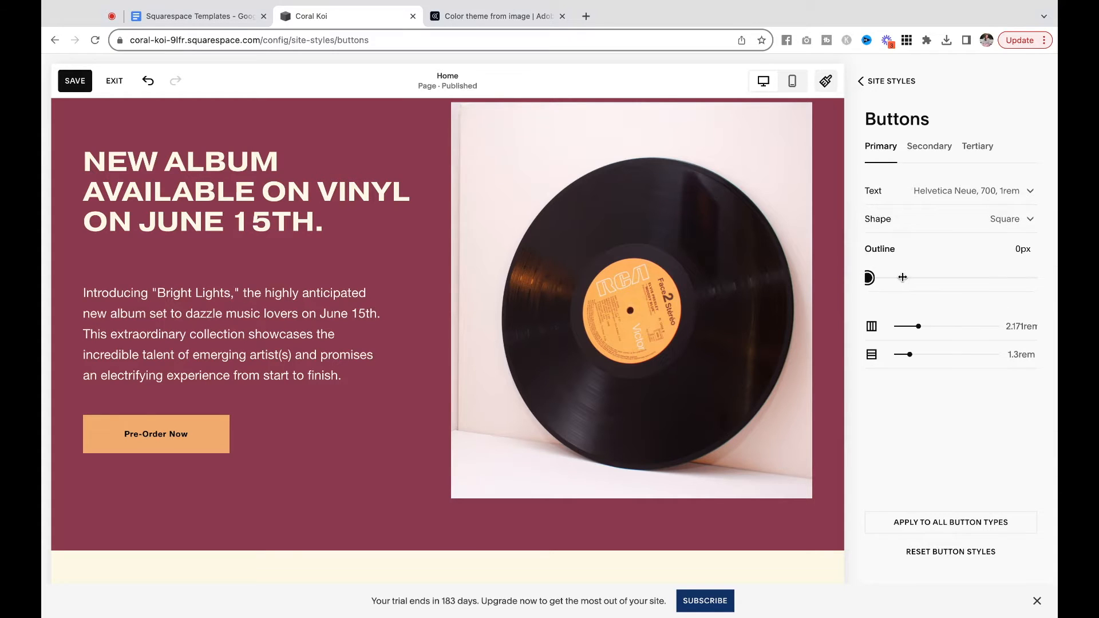
left_click(888, 81)
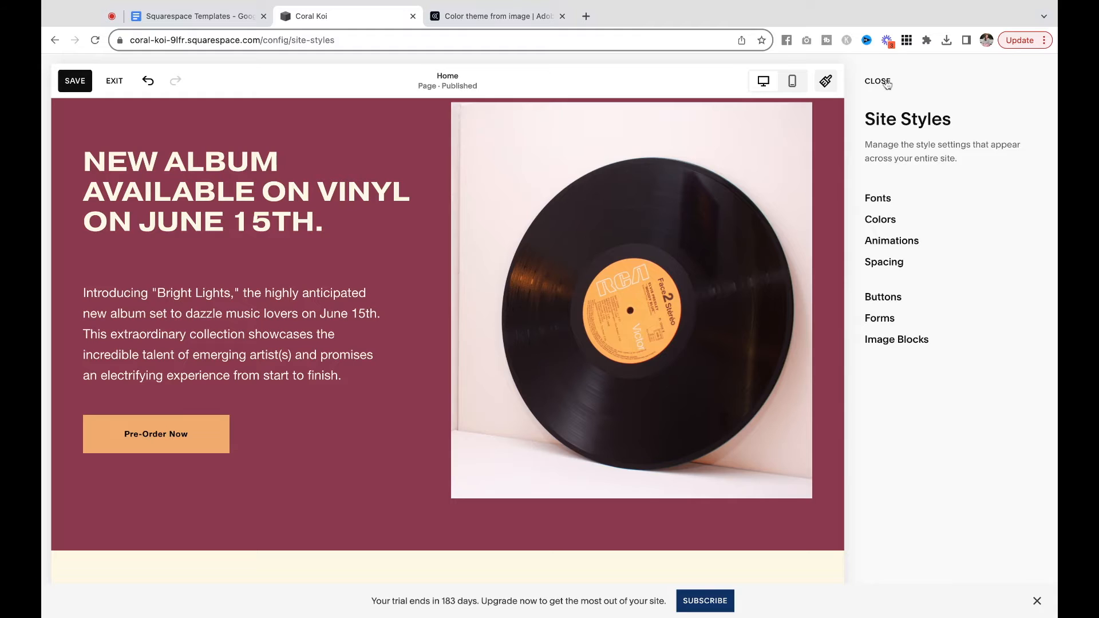
left_click(887, 85)
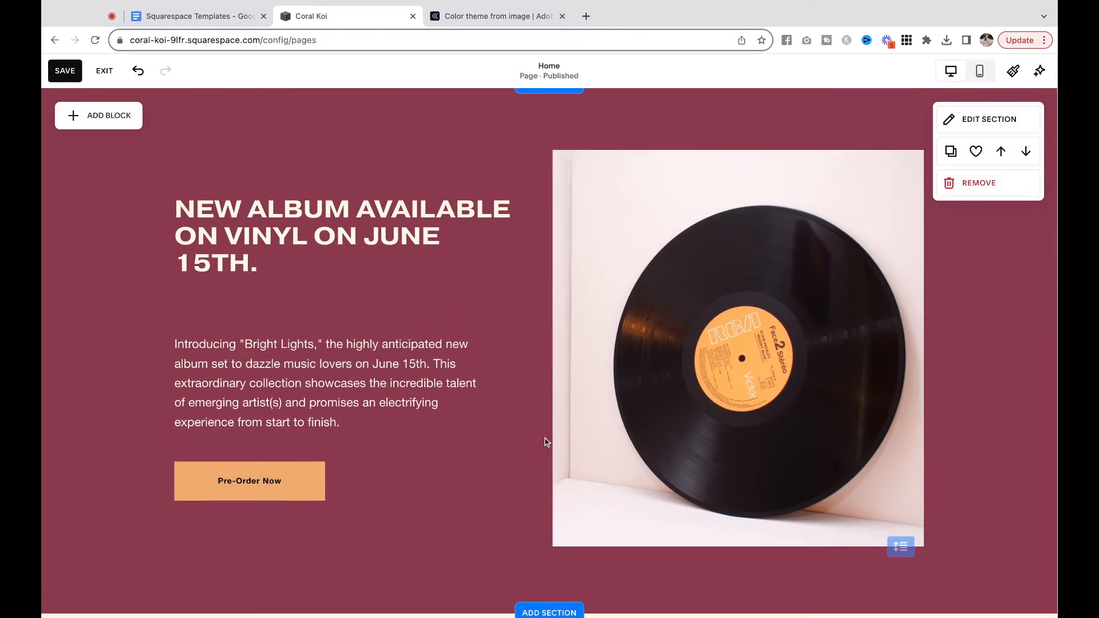
Step: Fit the album heading's block height to its text and insert ", BRIGHT LIGHTS," after "NEW ALBUM", italicizing the title
left_click(314, 266)
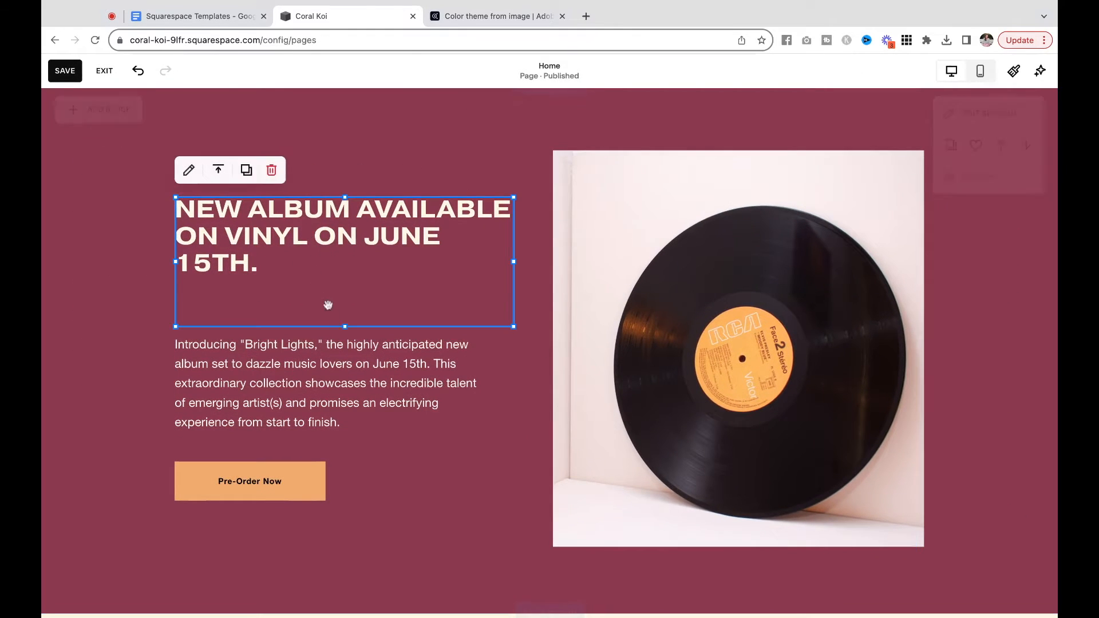
double_click(344, 327)
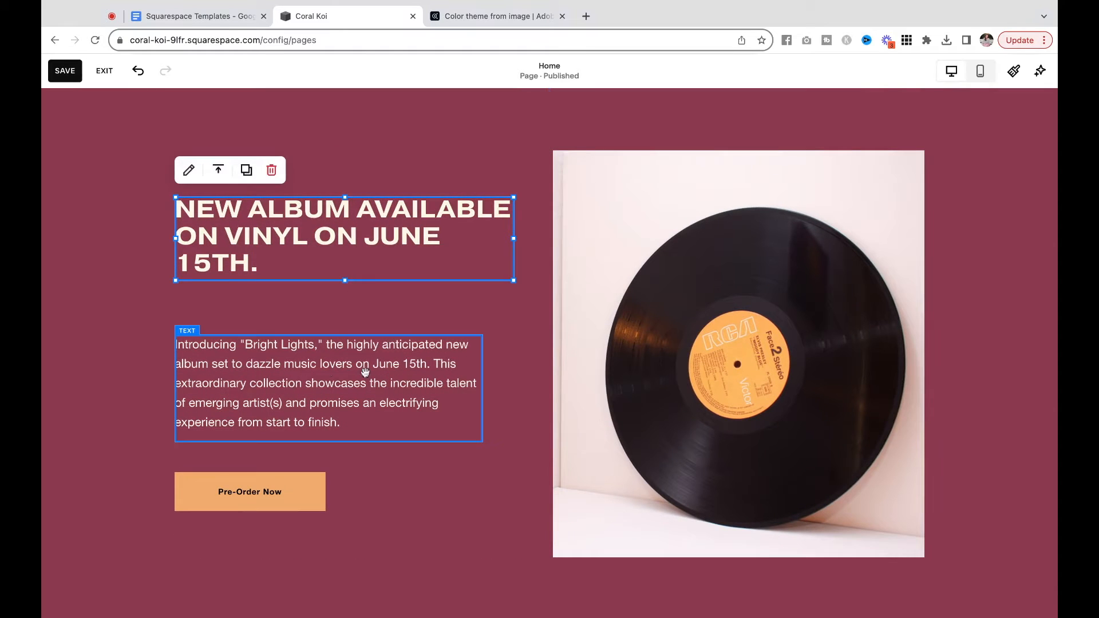
left_click(365, 200)
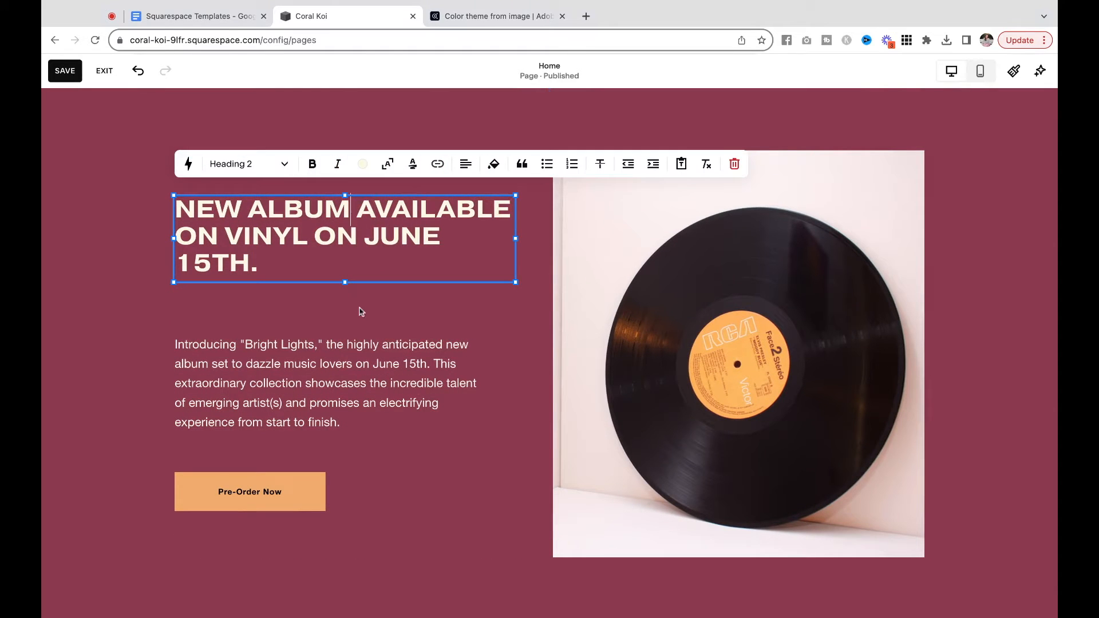
type(", BRIGHT LIGHTS,")
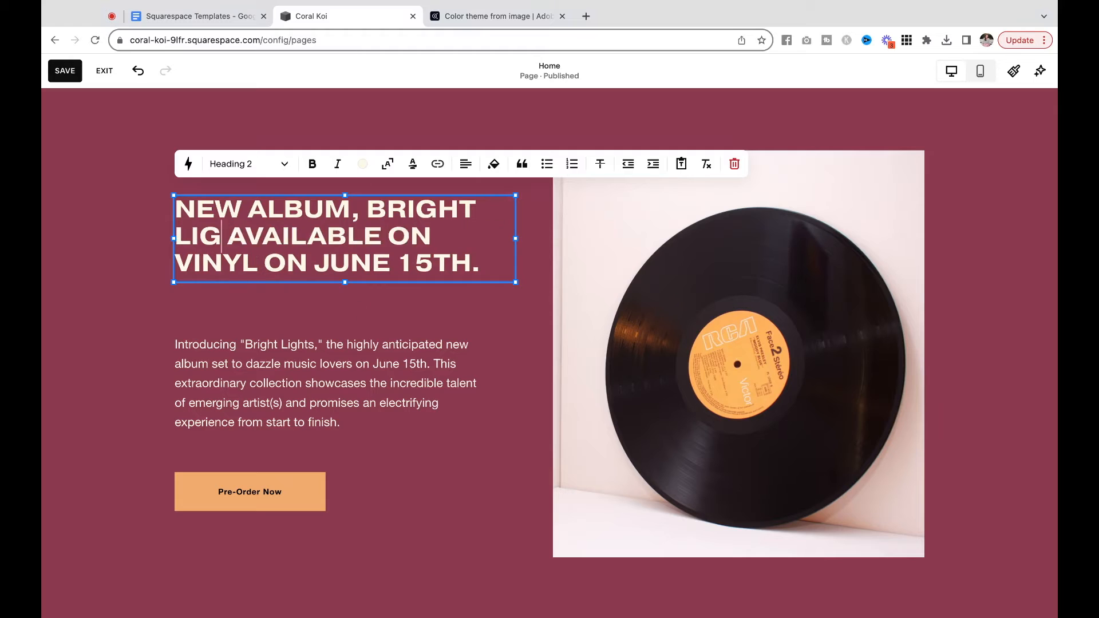
left_click(367, 212, "shift")
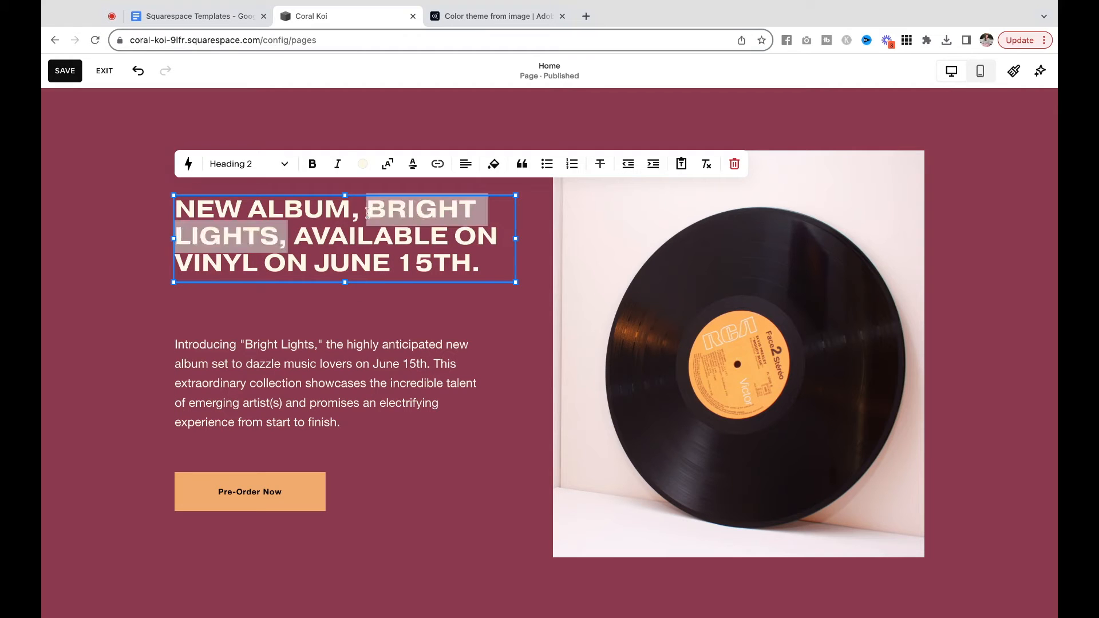
key("ctrl+i")
Step: Remove the quotation marks around Bright Lights in the album paragraph and make the title bold italic
left_click(316, 356)
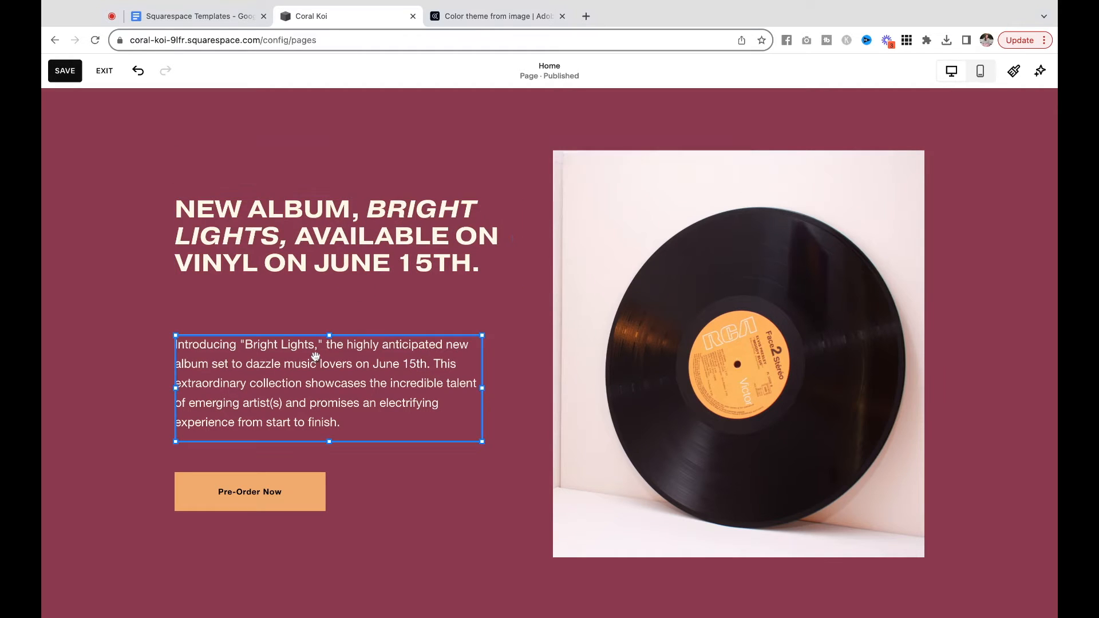
left_click(246, 345)
key("BackSpace")
key("BackSpace")
left_click(238, 347)
key("shift+Right")
key("shift+Right")
key("shift+Right")
key("shift+Right")
key("shift+Right")
key("shift+Right")
key("shift+Right")
key("shift+Right")
key("shift+Right")
key("shift+Right")
key("shift+Right")
key("shift+Right")
key("shift+Right")
key("shift+Right")
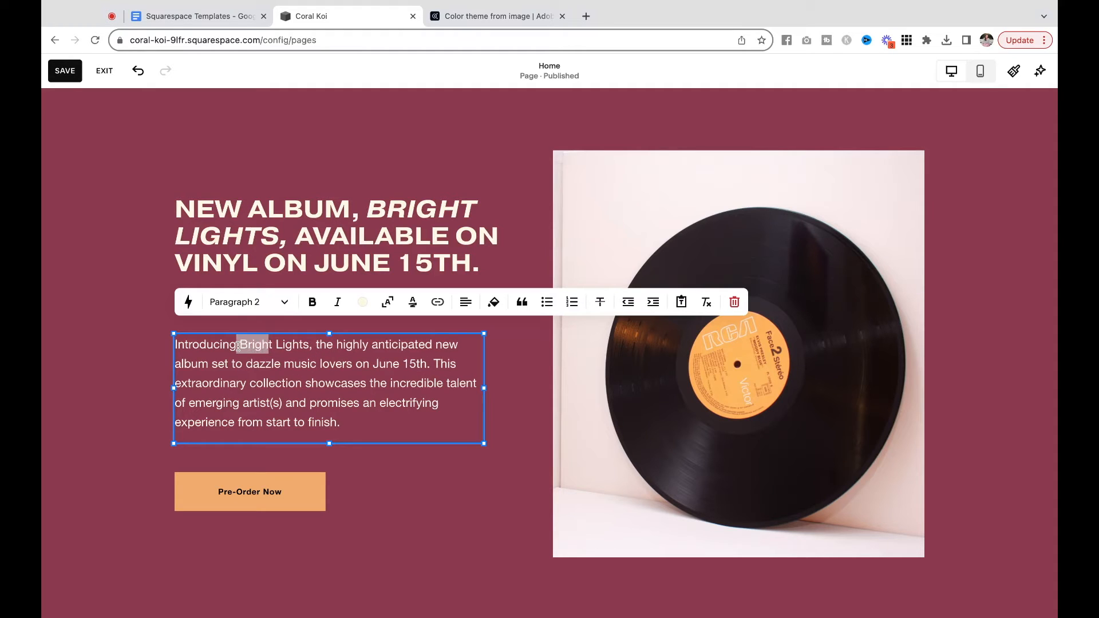
key("super+b")
key("super+i")
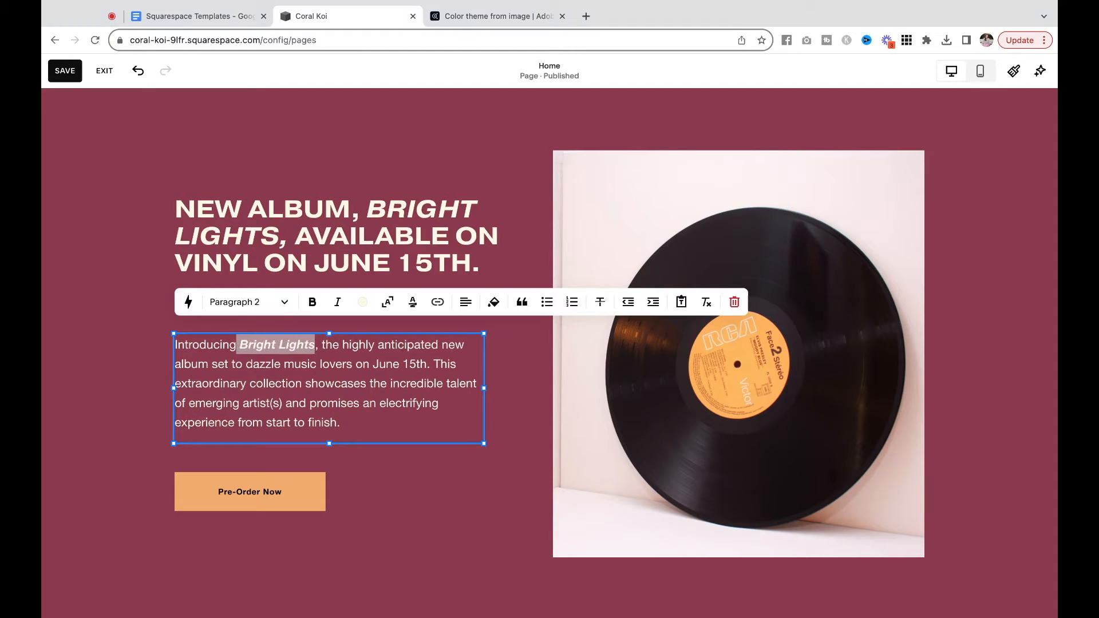
key("Right")
left_click(137, 457)
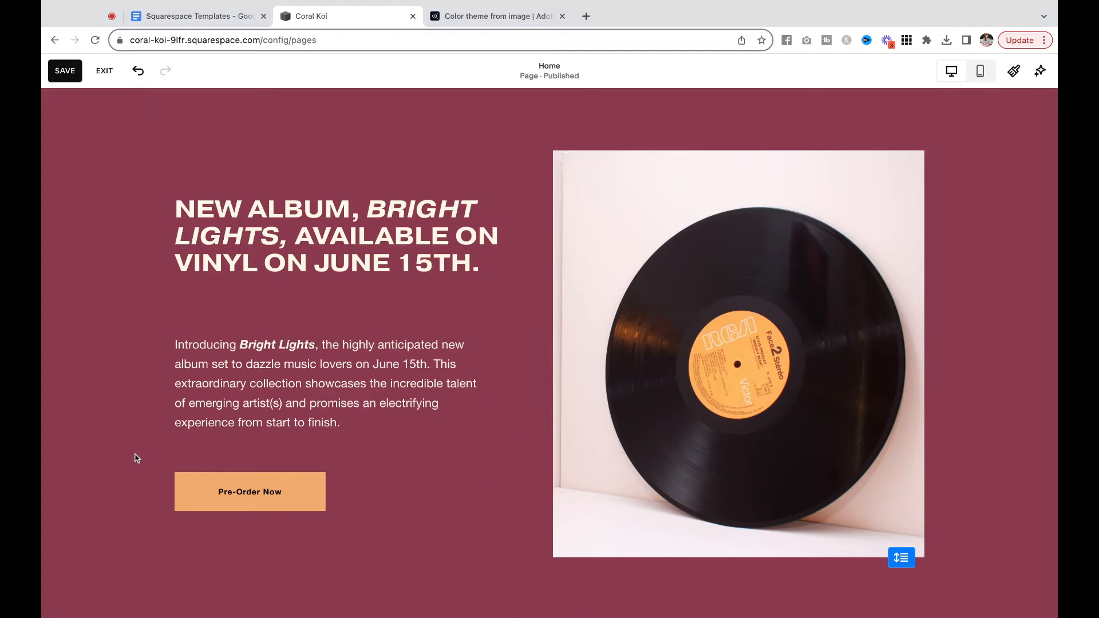
Step: Move the album paragraph's text into the heading's block below the heading and delete its separate text block
left_click_drag(255, 380, 255, 384)
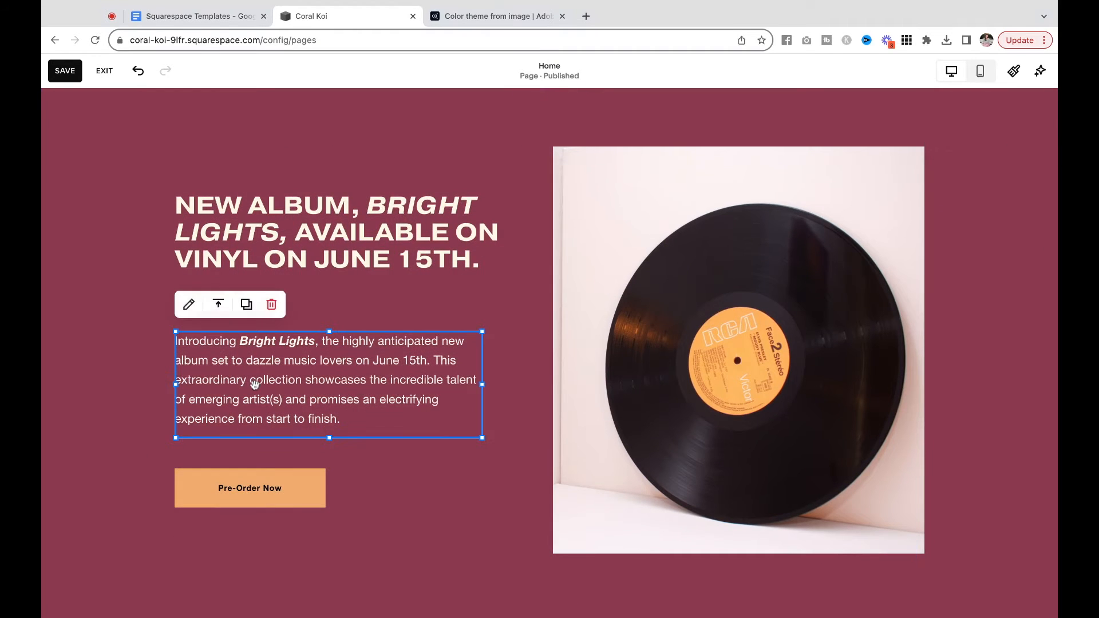
left_click(264, 376)
key("super+a")
key("super+c")
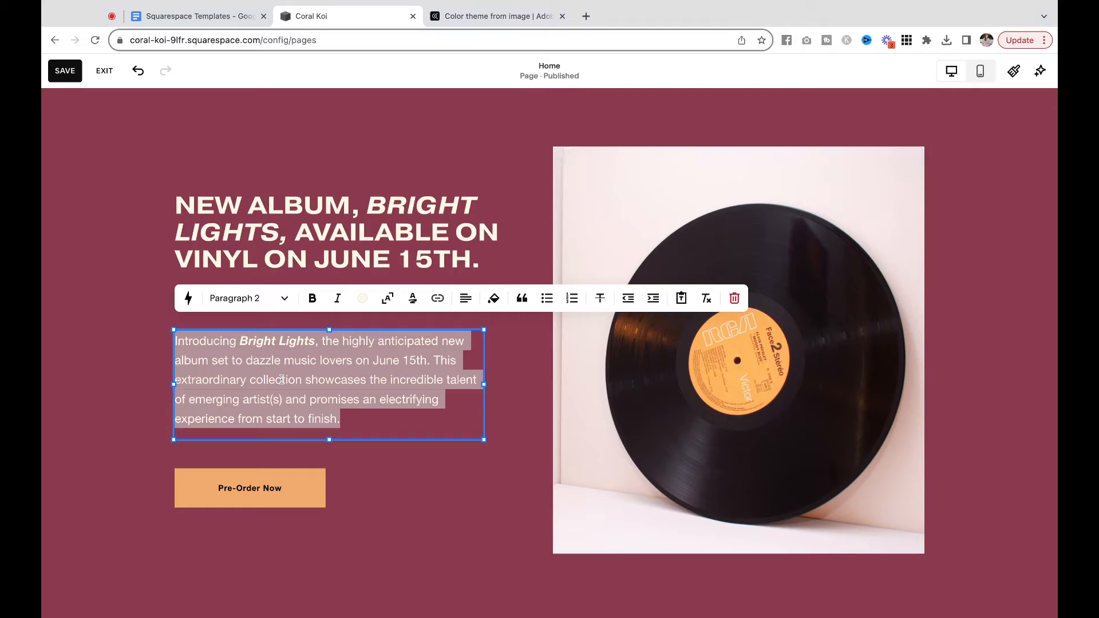
key("BackSpace")
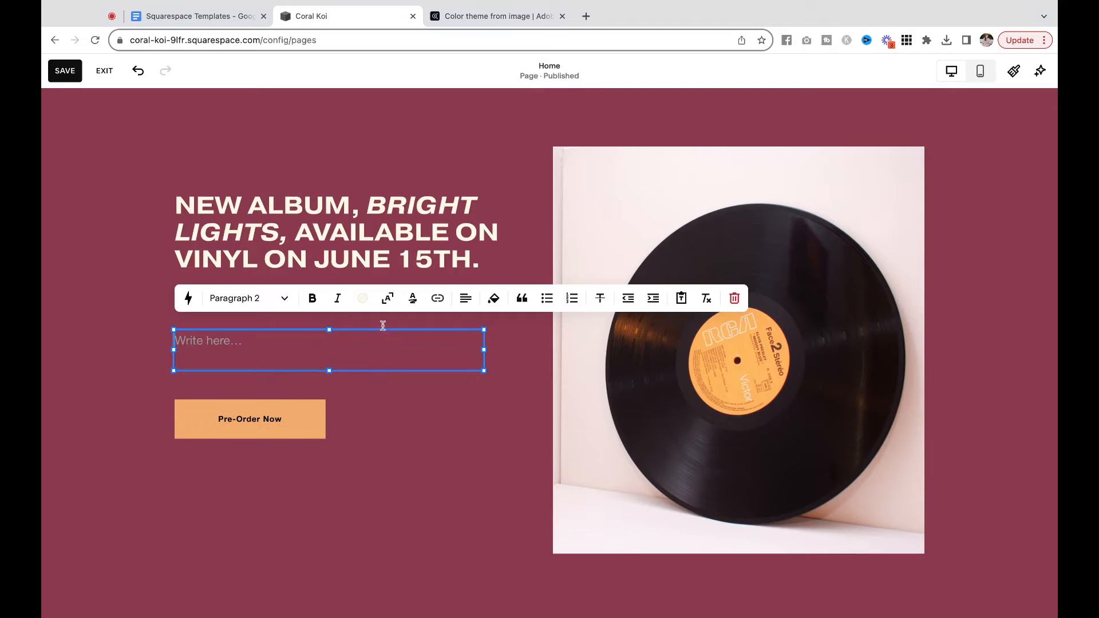
left_click(733, 298)
left_click(610, 375)
left_click(482, 263)
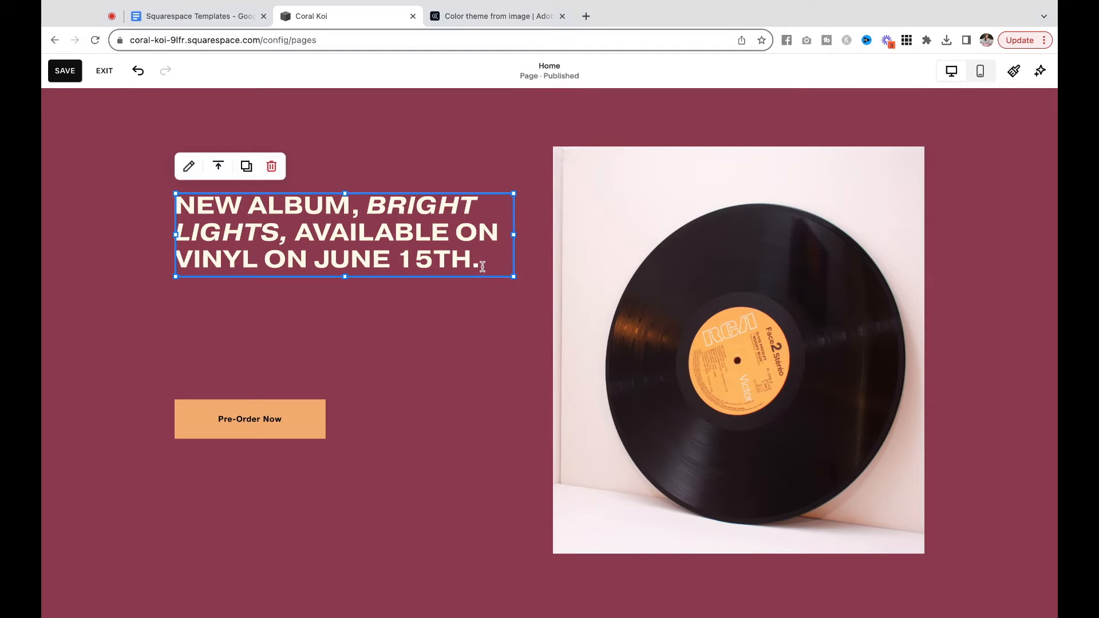
left_click(483, 265)
key("Return")
key("super+v")
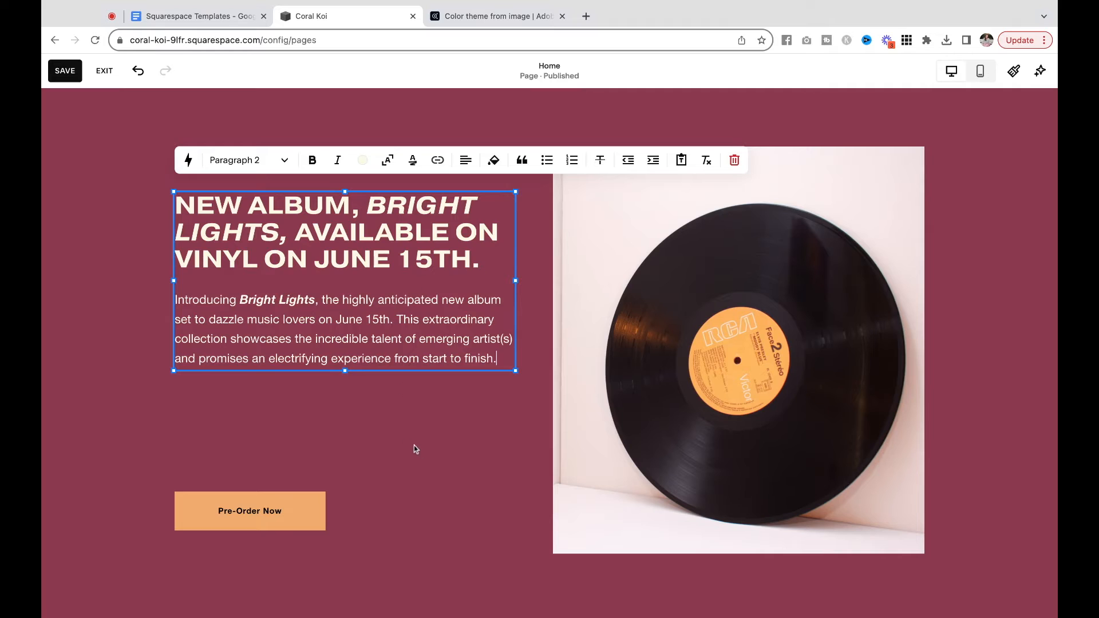
Step: Move the Pre-Order Now button up beneath the album text and shrink the vinyl image from its lower-left corner
left_click(97, 397)
left_click_drag(269, 511, 275, 419)
left_click(687, 412)
left_click_drag(554, 553, 618, 460)
left_click_drag(554, 555, 537, 495)
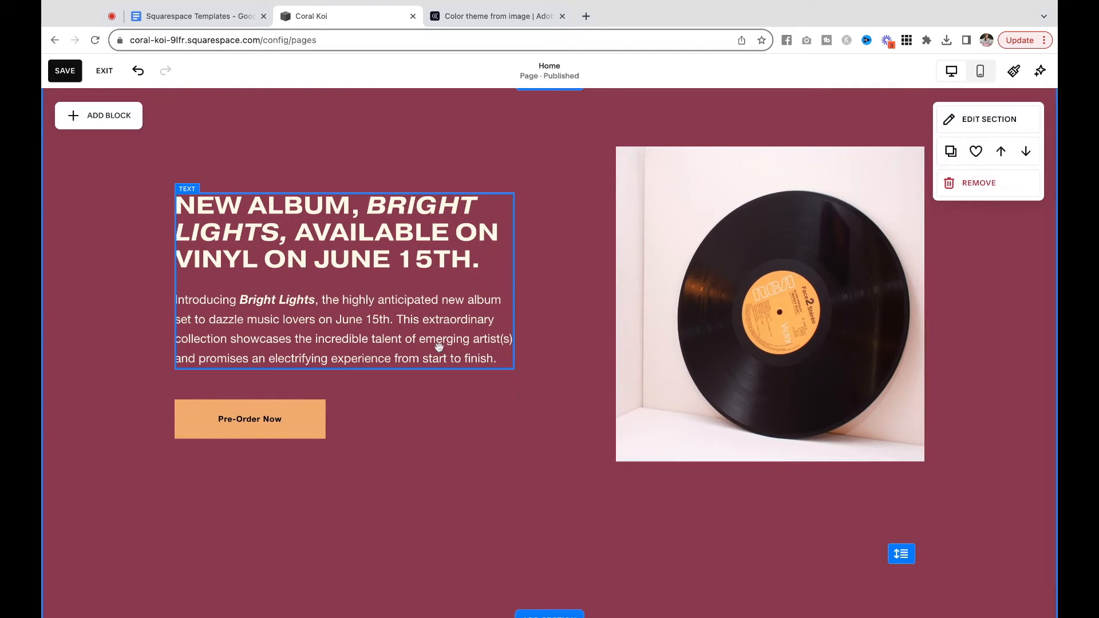
Step: Widen the album text block toward the vinyl image and reduce the section's height below the content
left_click(432, 325)
left_click_drag(515, 279, 568, 284)
left_click(662, 494)
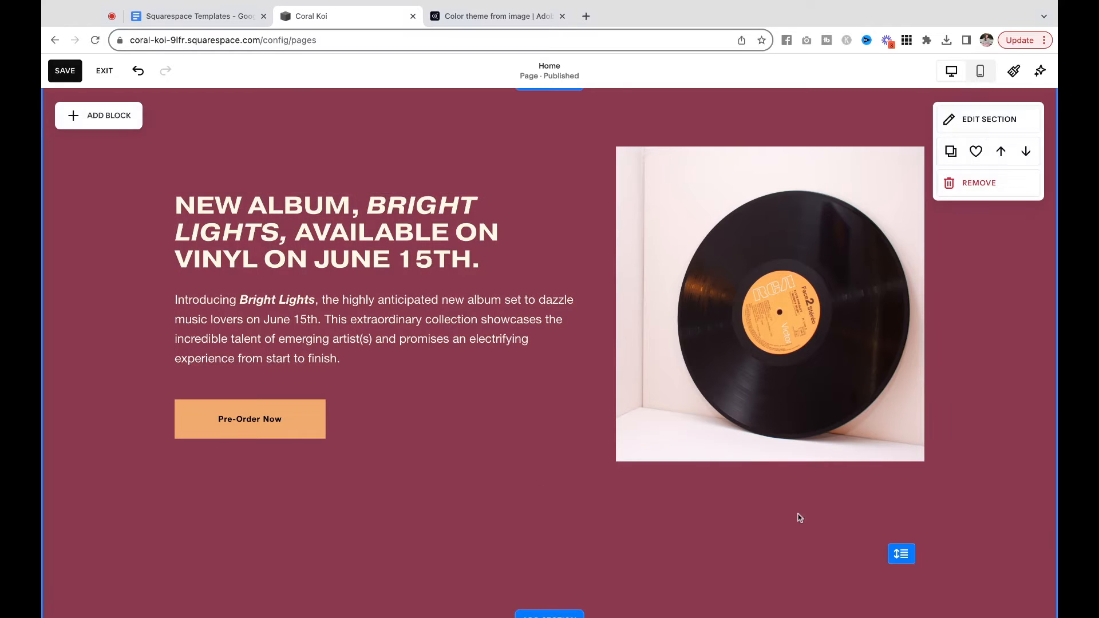
left_click_drag(902, 551, 880, 527)
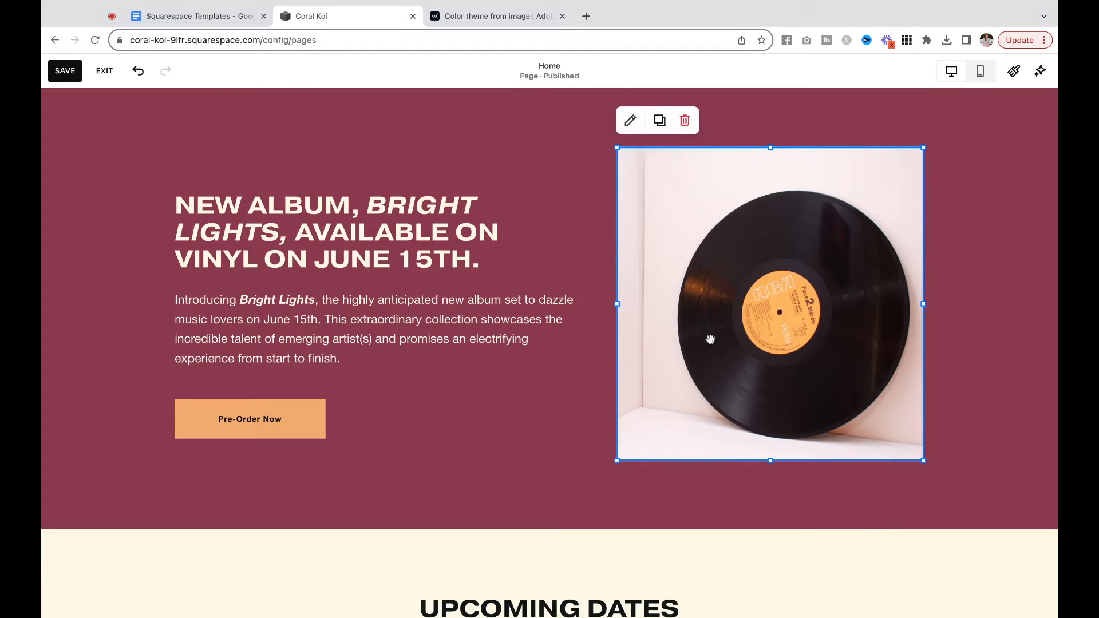
Step: Swap the album section's layout so the vinyl image sits on the left and the text and button on the right
left_click_drag(127, 195, 298, 421)
left_click_drag(292, 366, 629, 352)
left_click(360, 319)
left_click_drag(822, 172, 380, 172)
left_click(918, 468)
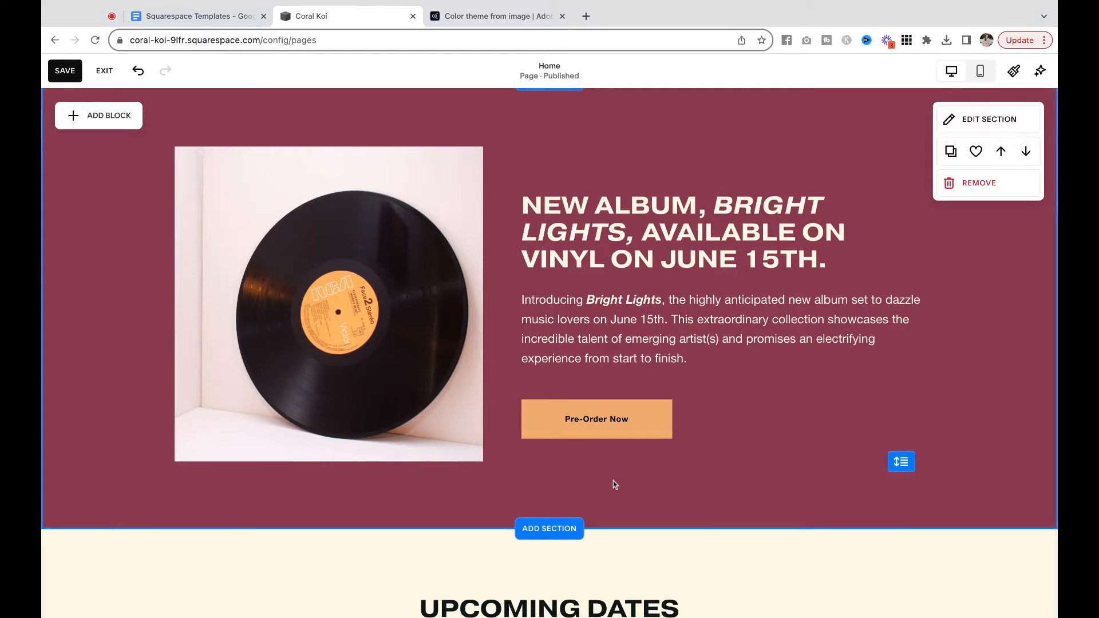
Step: Shorten the vinyl image slightly by raising its lower edge
left_click_drag(603, 474, 675, 438)
left_click(615, 461)
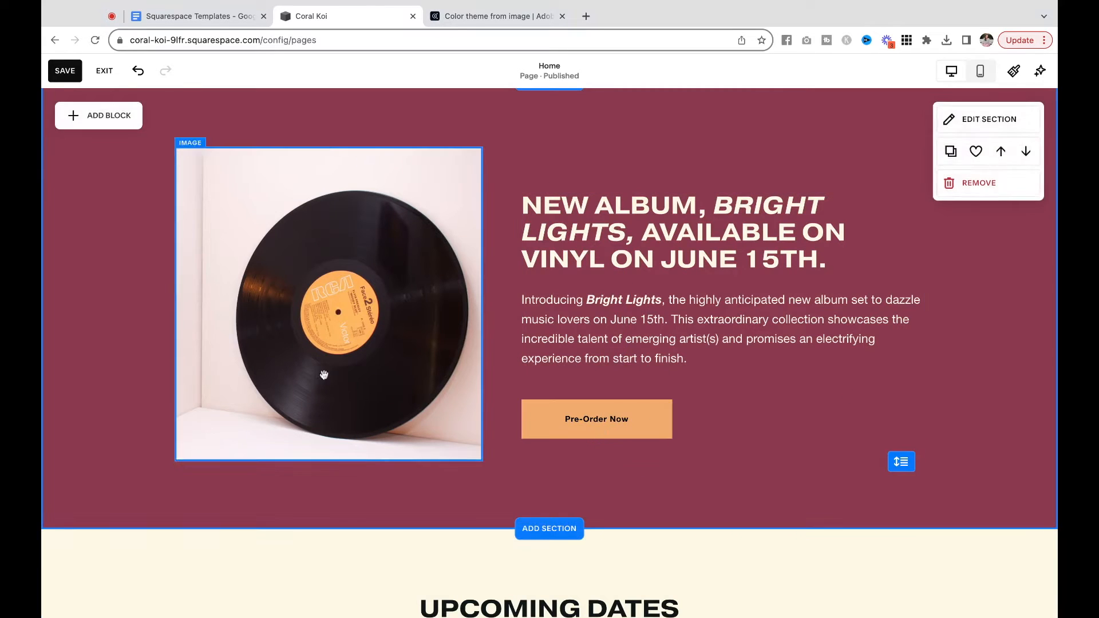
left_click(358, 383)
left_click_drag(329, 461, 329, 439)
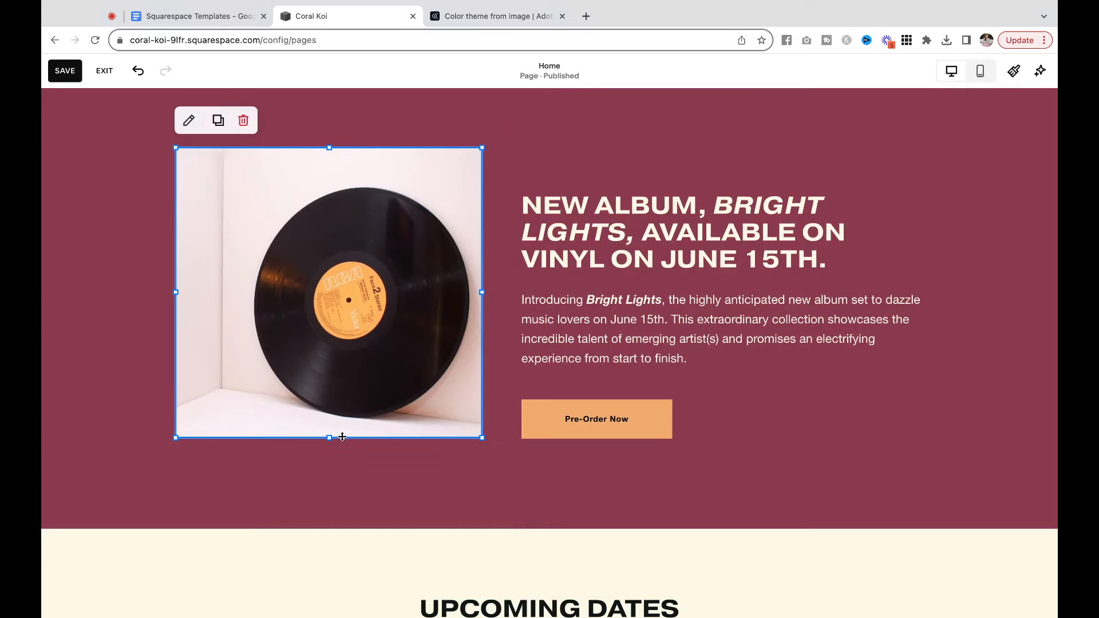
Step: Move the album text and Pre-Order Now button up together beside the image and trim the section's height to match
mouse_move(670, 472)
left_mouse_down()
mouse_move(636, 187)
mouse_move(670, 473)
left_mouse_up()
left_click_drag(644, 303, 643, 280)
left_click(721, 456)
left_click_drag(902, 463, 905, 460)
left_click(1005, 361)
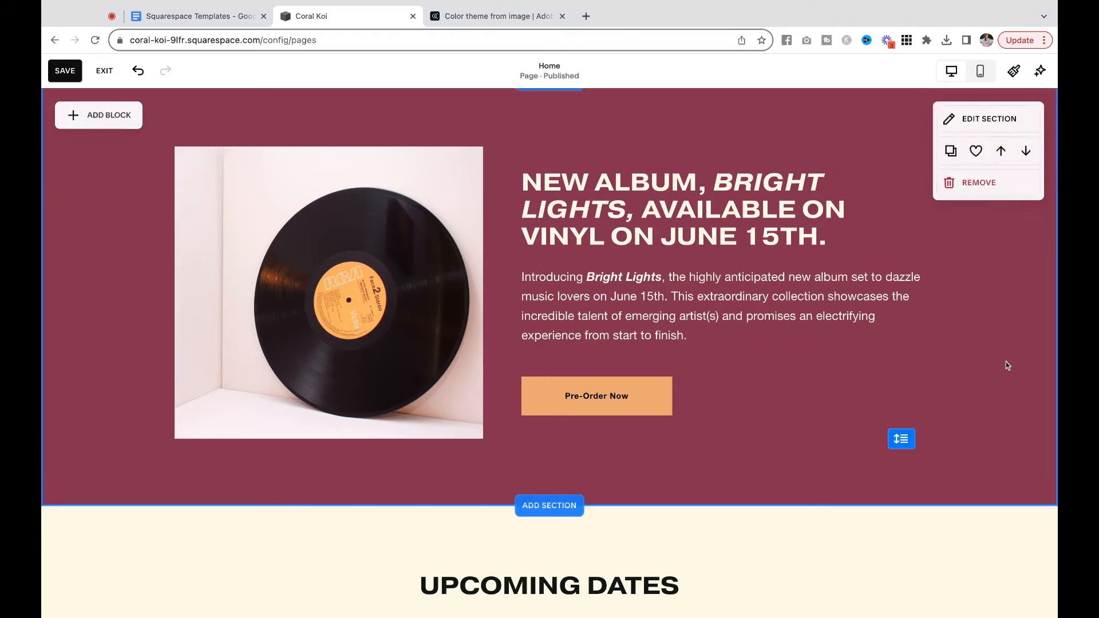
scroll(1005, 361, "up", 1)
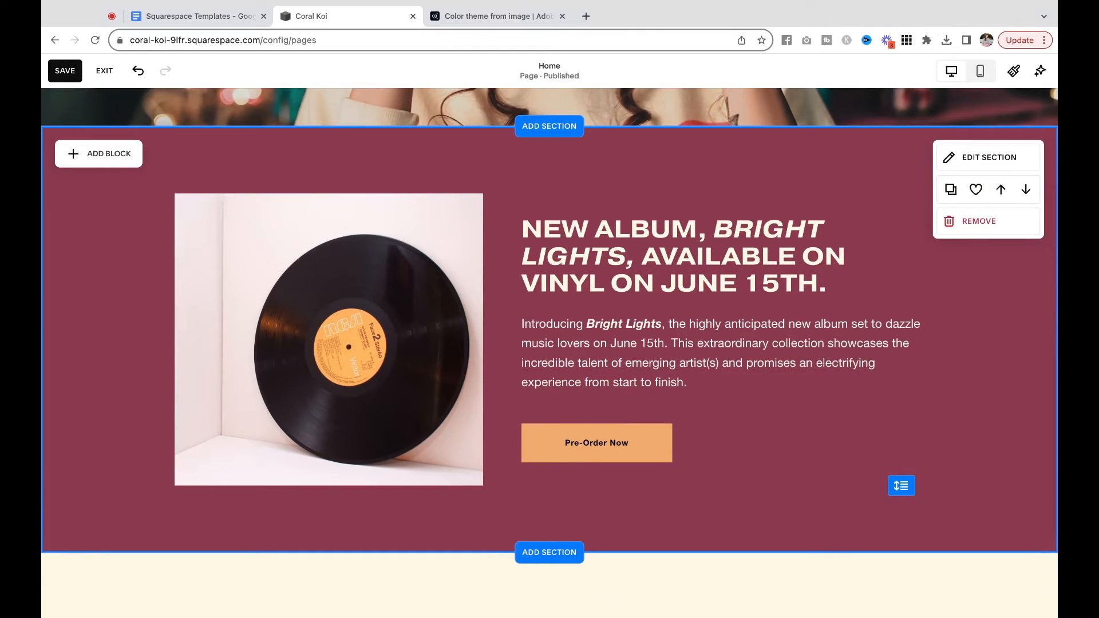
Step: Delete the four tour date text blocks together from the Upcoming Dates section, keeping the heading and the See Full Schedule link
scroll(975, 396, "up", 3)
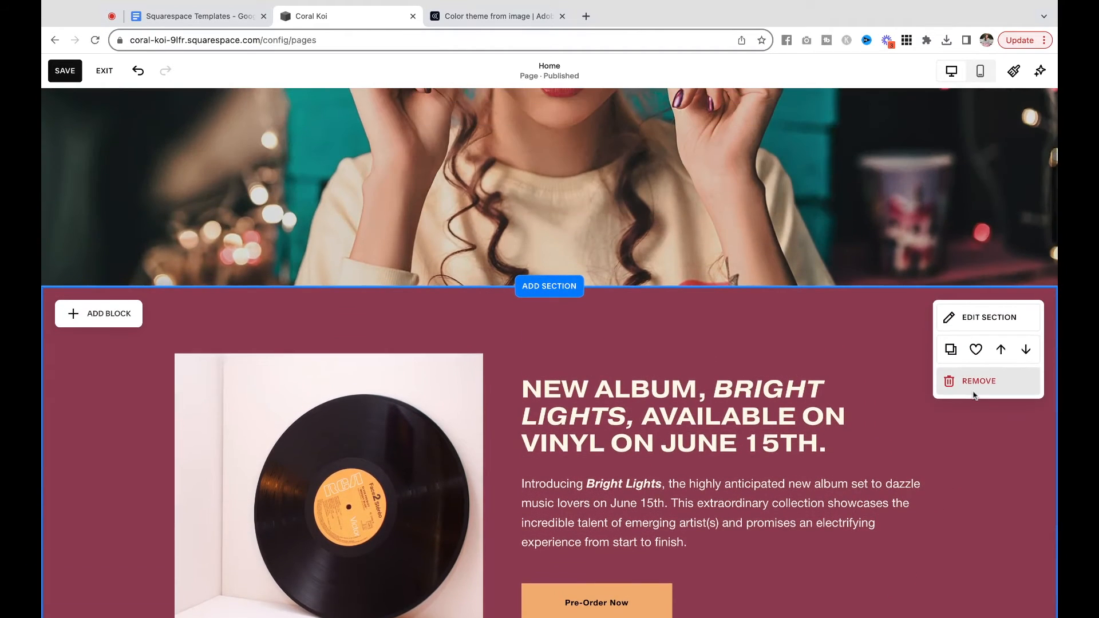
scroll(974, 395, "down", 8)
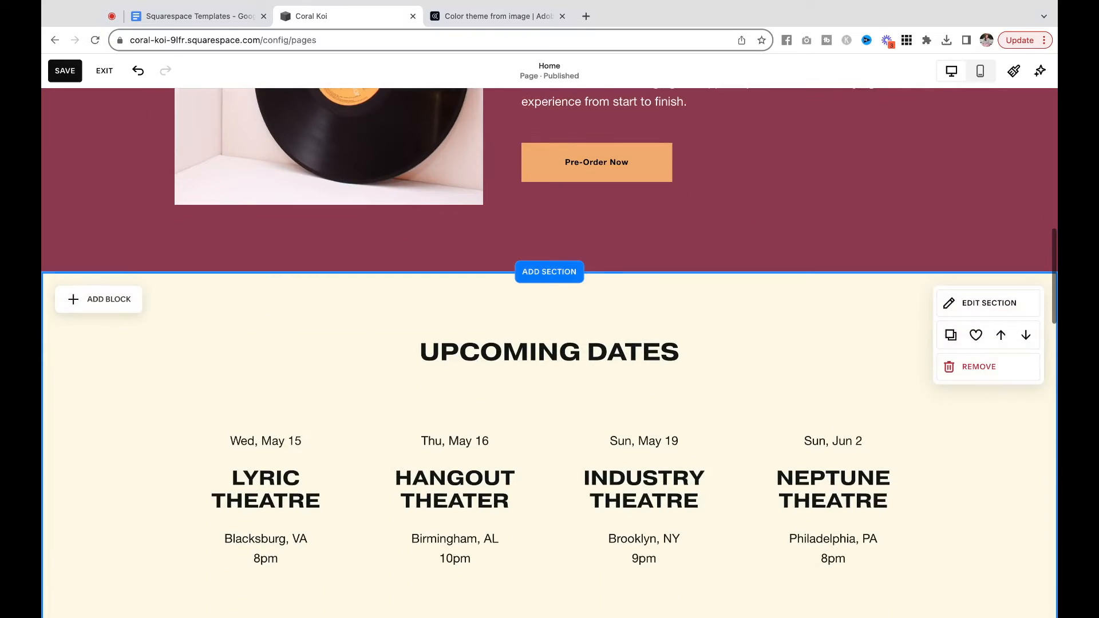
scroll(975, 395, "down", 3)
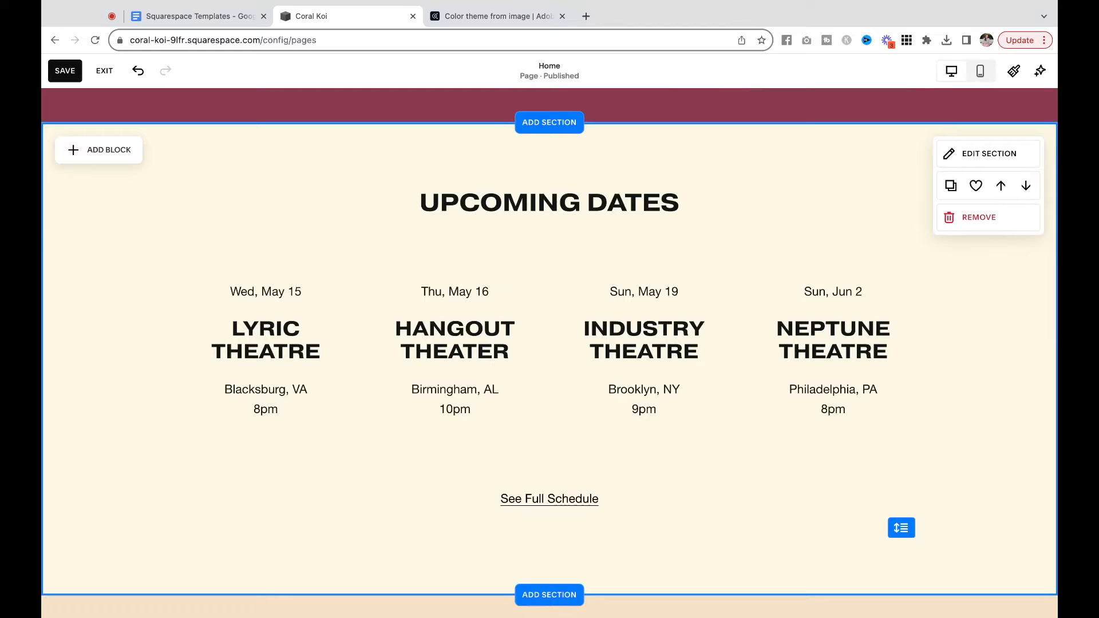
left_click_drag(969, 343, 969, 344)
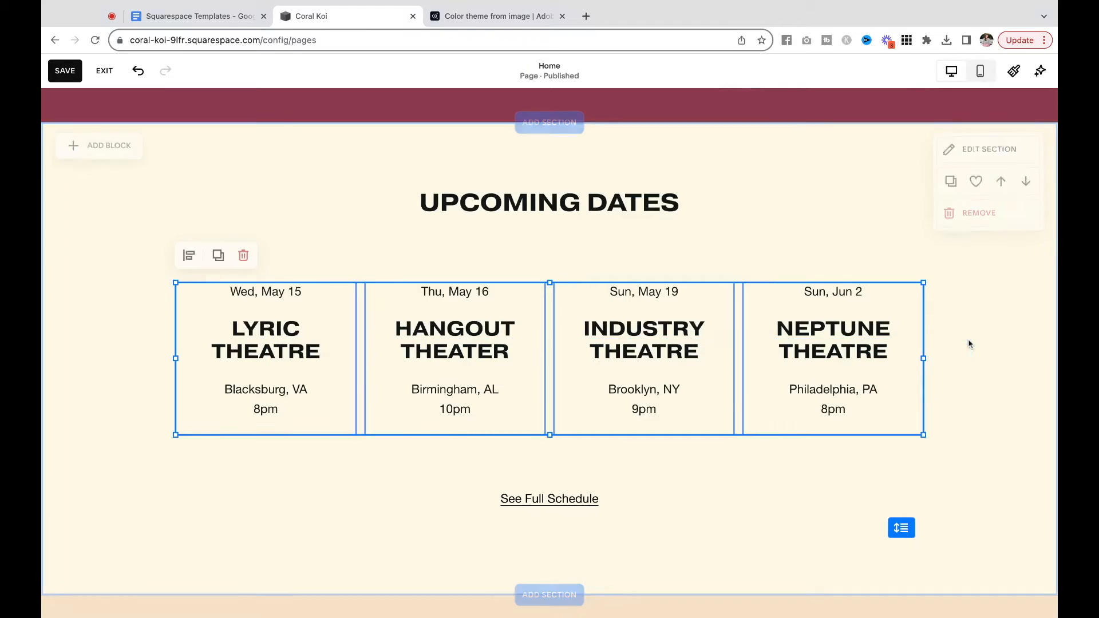
left_click(246, 259)
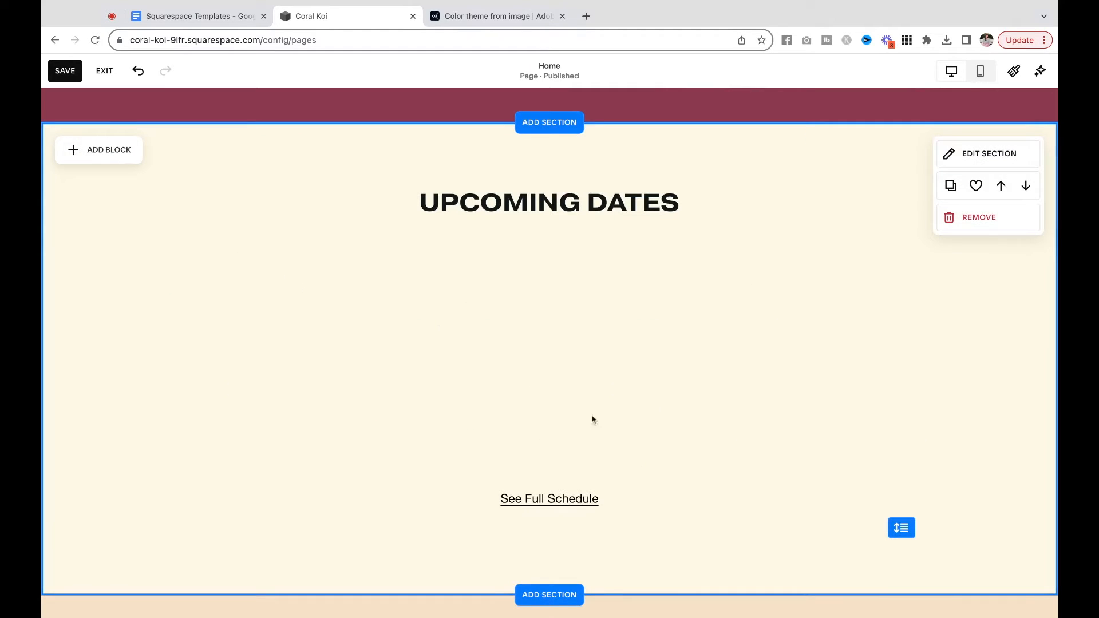
Step: Open the list of blocks that can be added to the Upcoming Dates section and look through the integrations
left_click(109, 151)
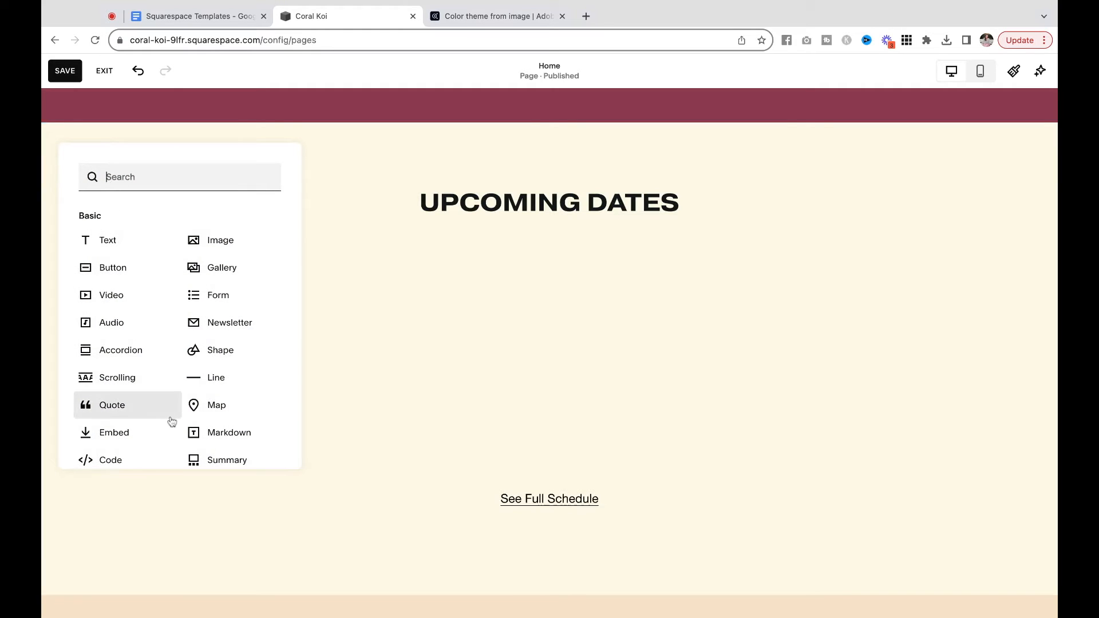
scroll(172, 422, "down", 10)
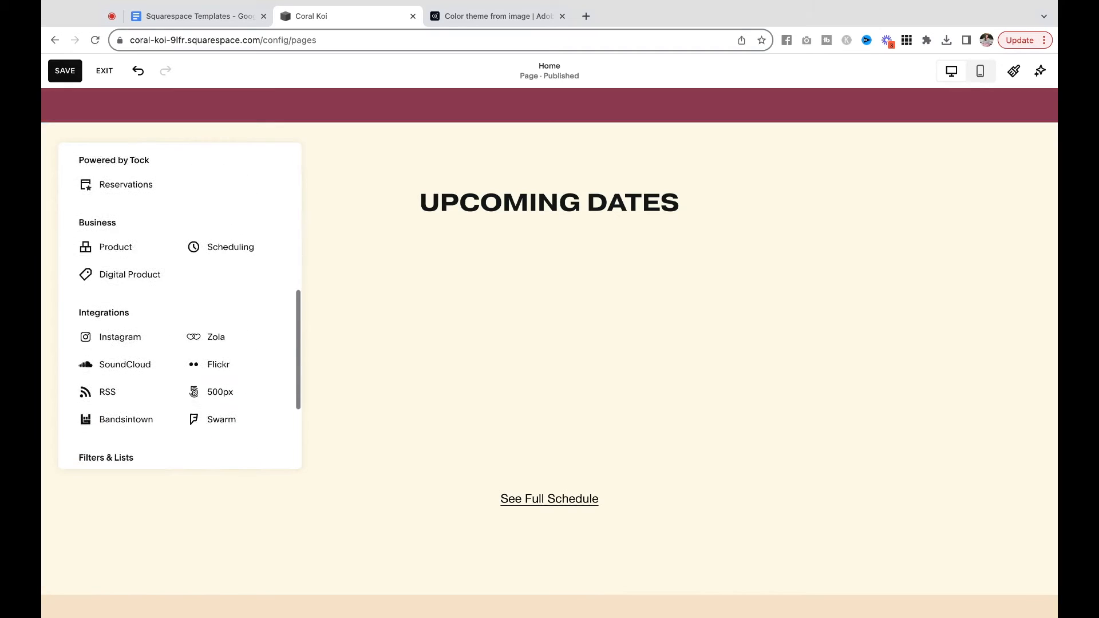
Step: Add a Bandsintown block to the Upcoming Dates section and widen it across the full content width
left_click(127, 417)
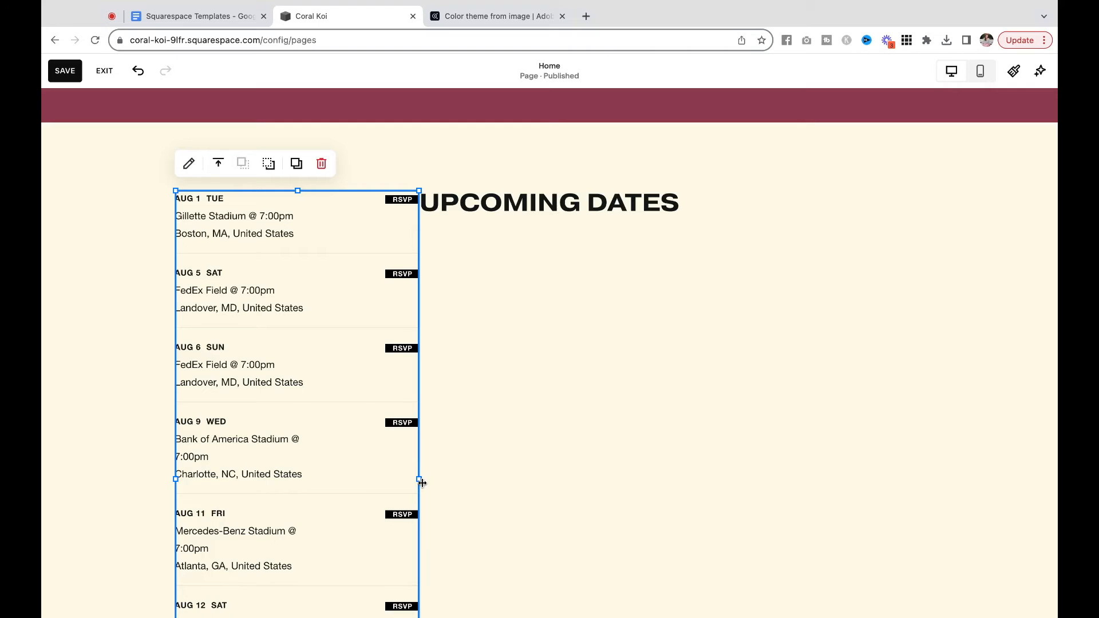
left_click_drag(423, 483, 924, 480)
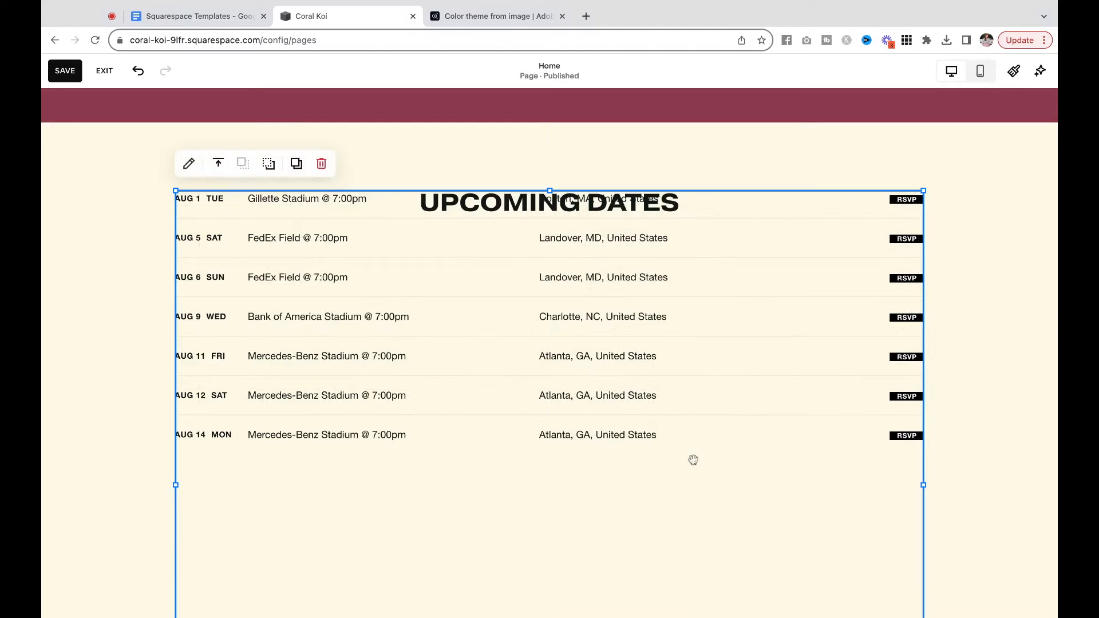
Step: Fit the Bandsintown block below the Upcoming Dates heading and place the See Full Schedule link directly beneath its last date
scroll(694, 460, "down", 3)
scroll(647, 483, "down", 4)
mouse_move(549, 407)
left_mouse_down()
mouse_move(550, 393)
mouse_move(550, 410)
left_mouse_up()
left_click_drag(570, 274, 570, 271)
scroll(579, 498, "down", 10)
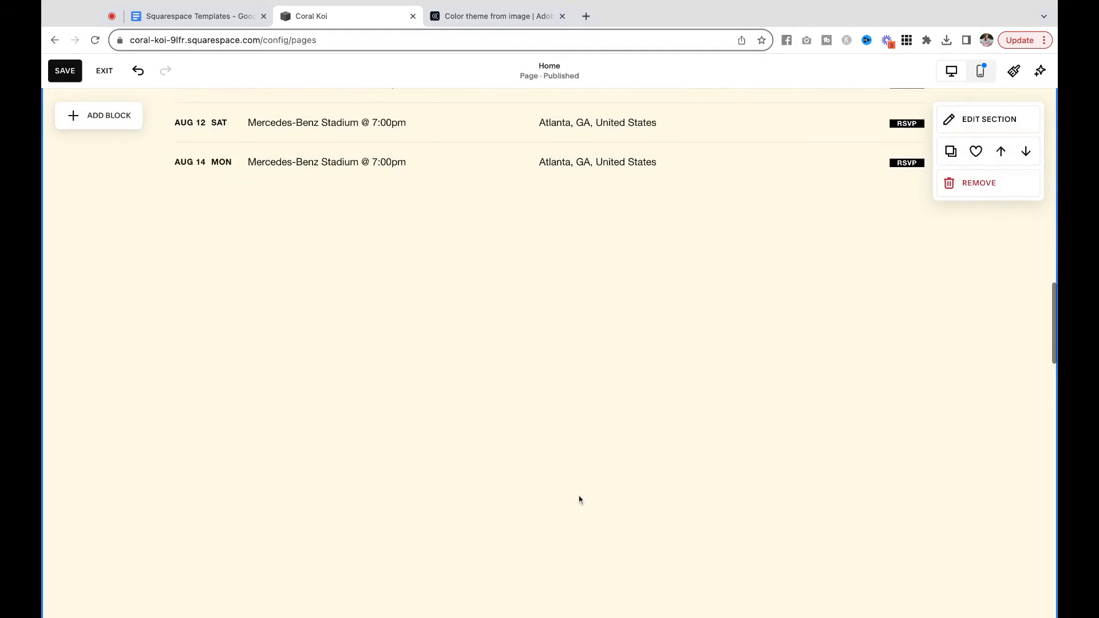
left_click_drag(552, 309, 550, 324)
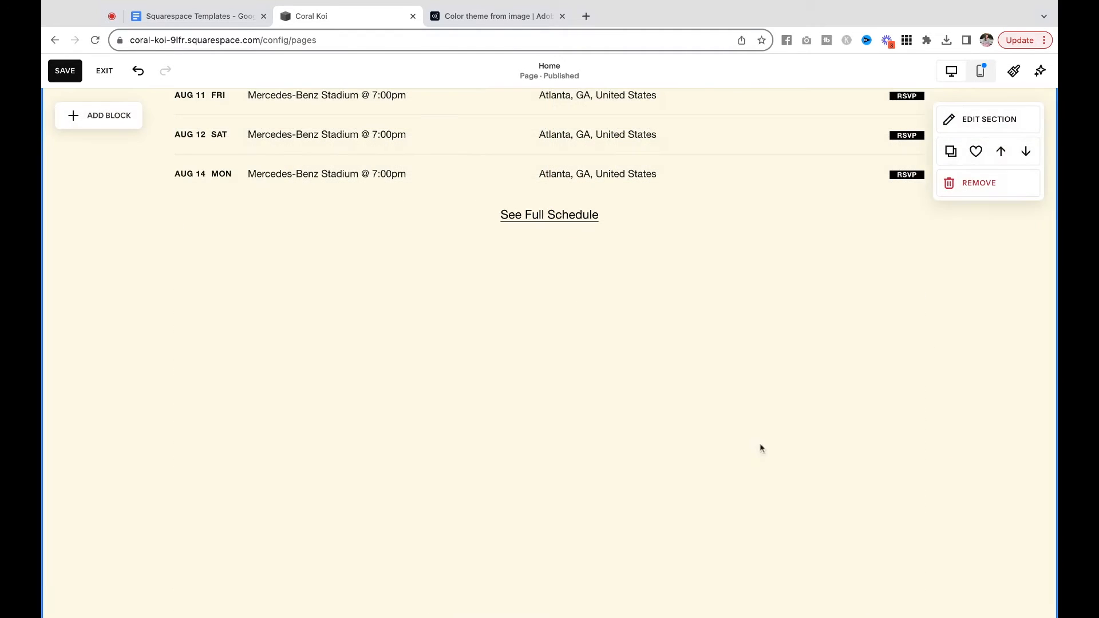
Step: Shorten the Upcoming Dates section so it ends a little below the See Full Schedule link
scroll(835, 537, "down", 2)
left_click_drag(904, 593, 901, 160)
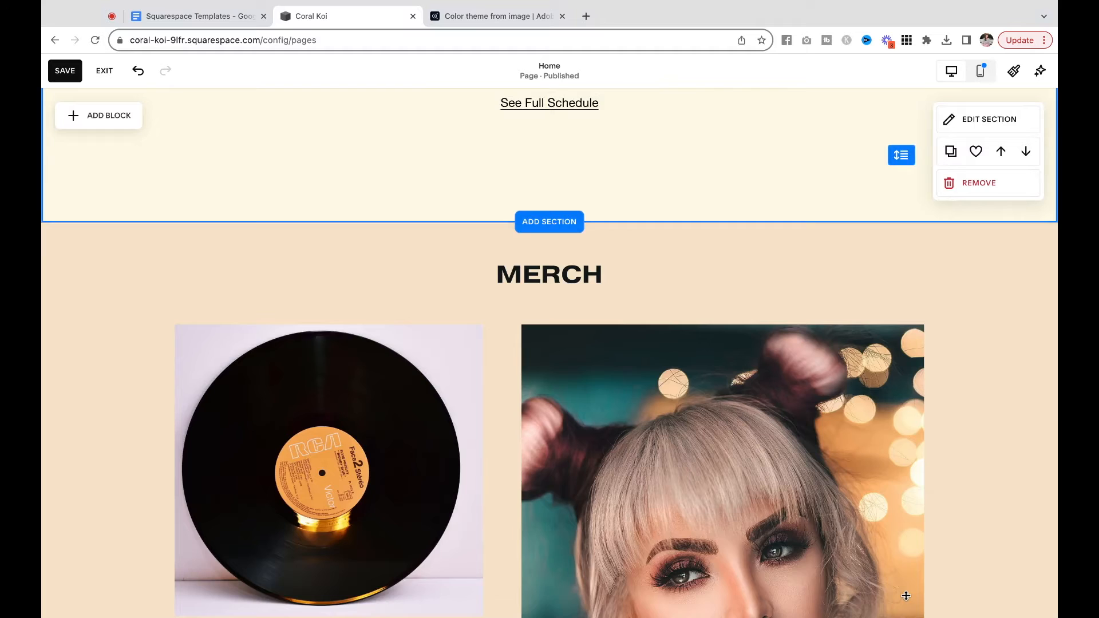
scroll(899, 191, "up", 2)
left_click_drag(903, 269, 894, 213)
scroll(893, 207, "up", 4)
scroll(892, 207, "up", 2)
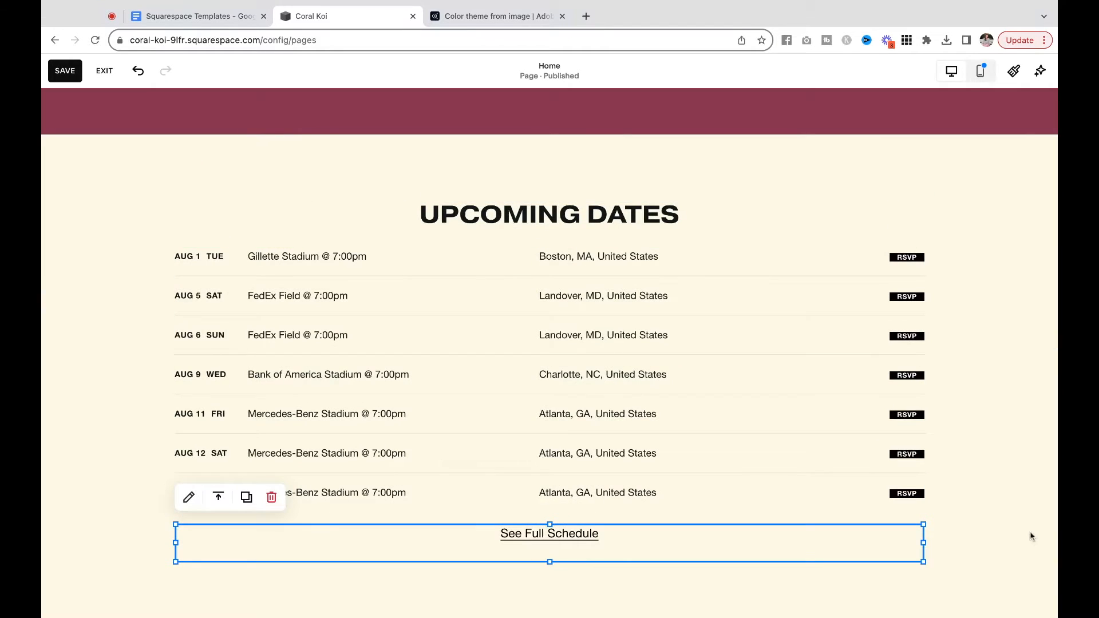
left_click(1008, 537)
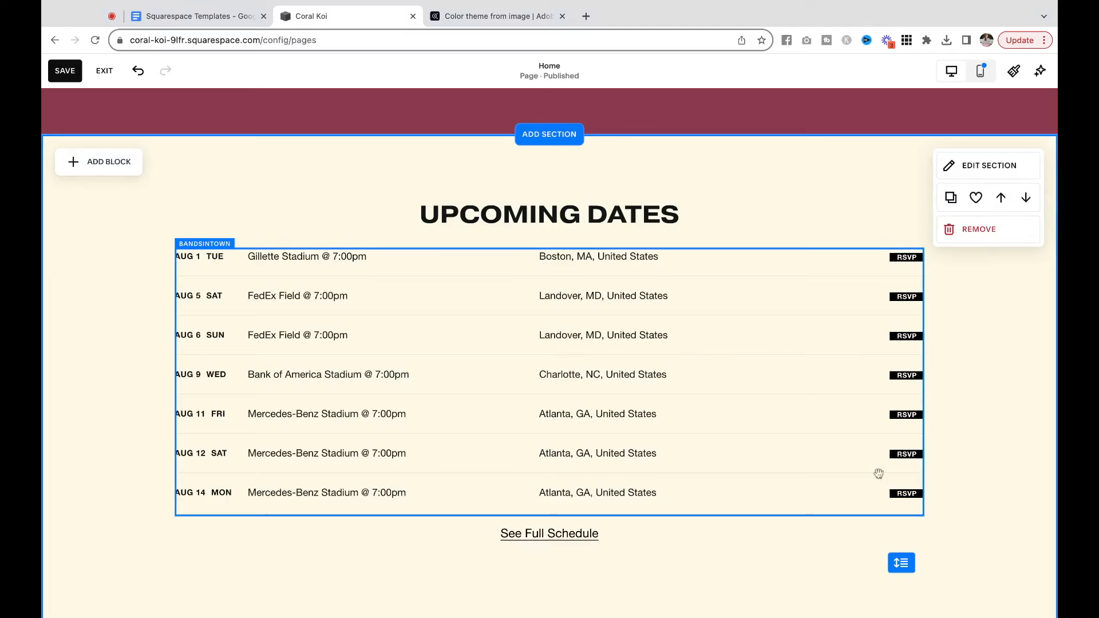
Step: Look at the Bandsintown block's band name and timeframe settings, leaving them as they are
left_click(552, 327)
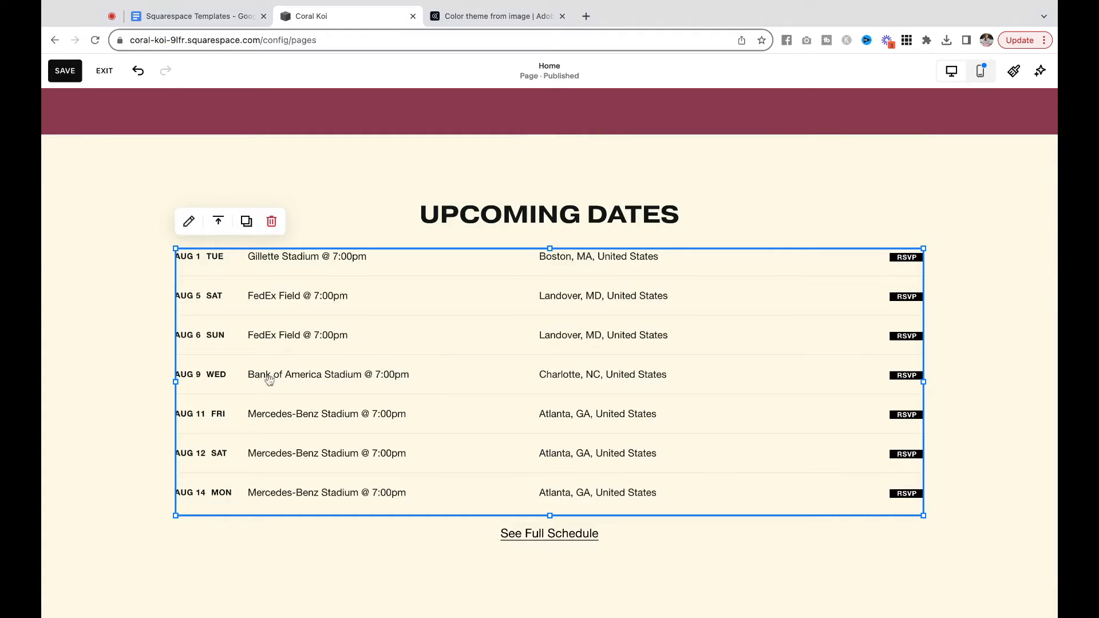
left_click(189, 221)
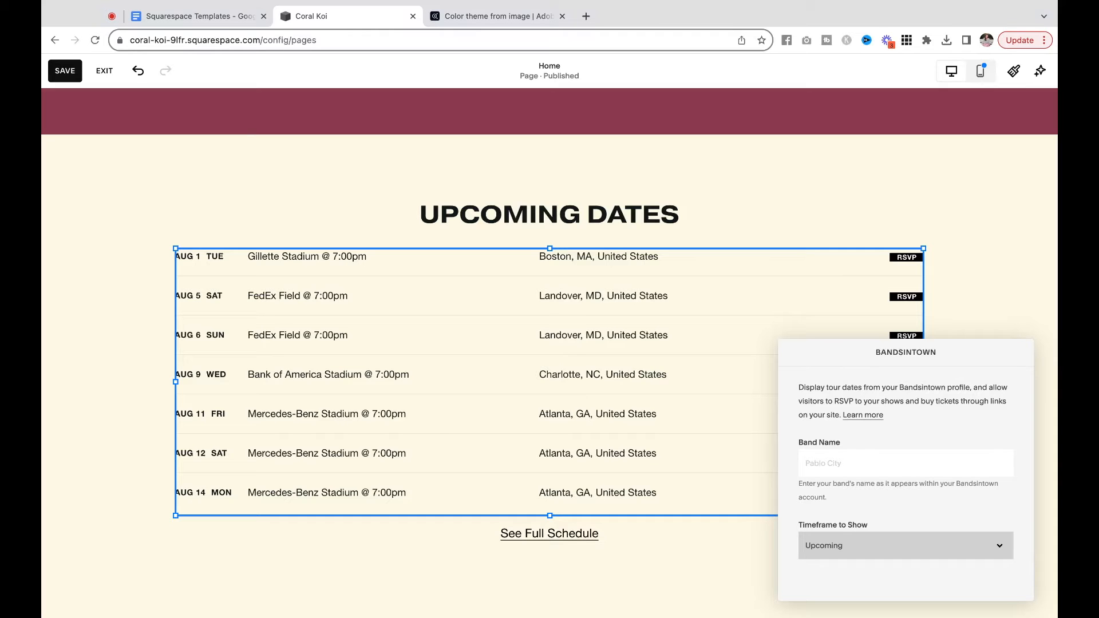
left_click(983, 274)
Step: Open the See Full Schedule text block for editing to check its link, and close it without changes
scroll(983, 274, "down", 3)
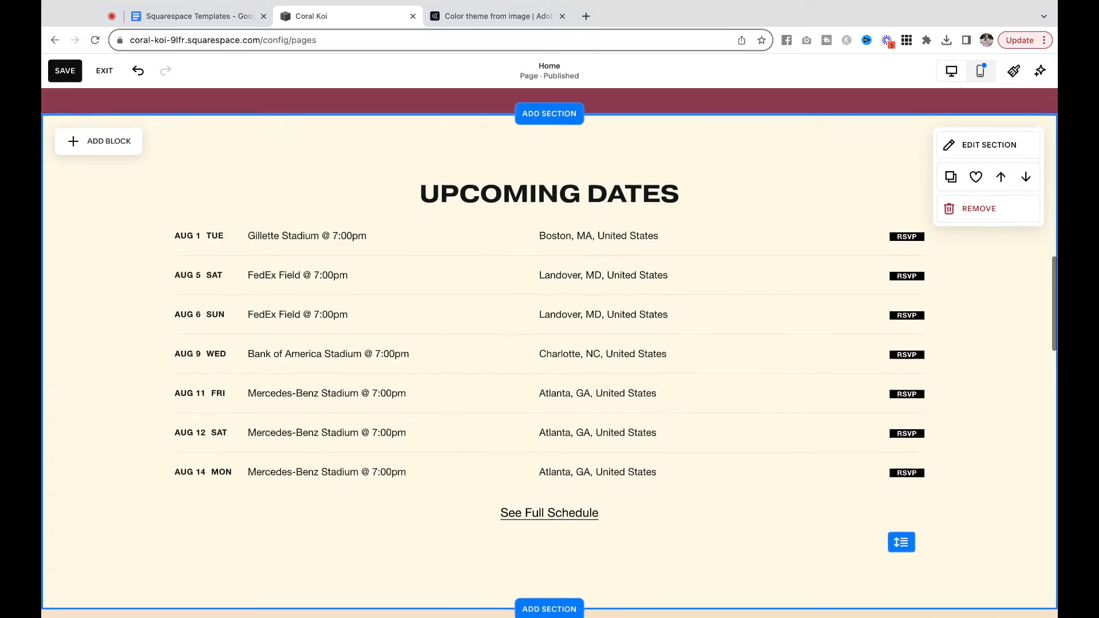
left_click(604, 334)
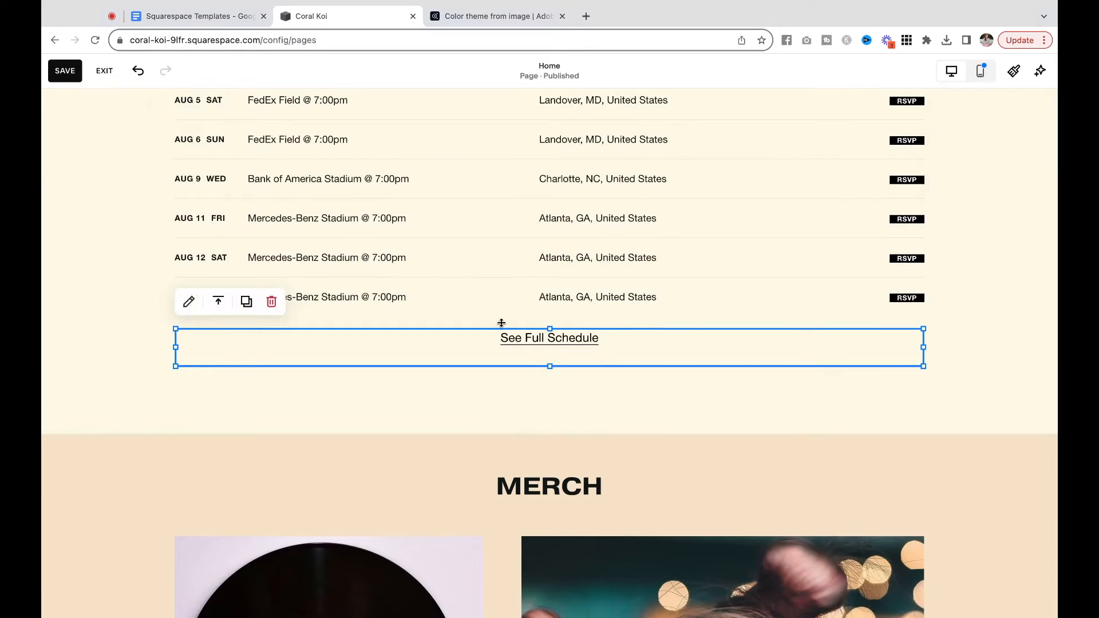
left_click(188, 299)
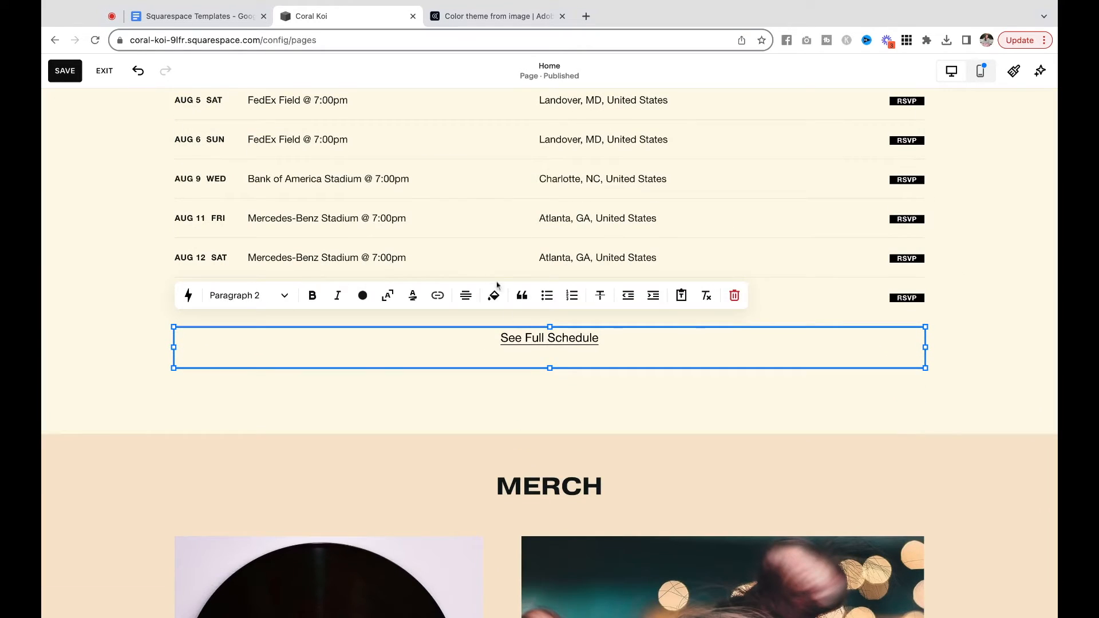
left_click(525, 339)
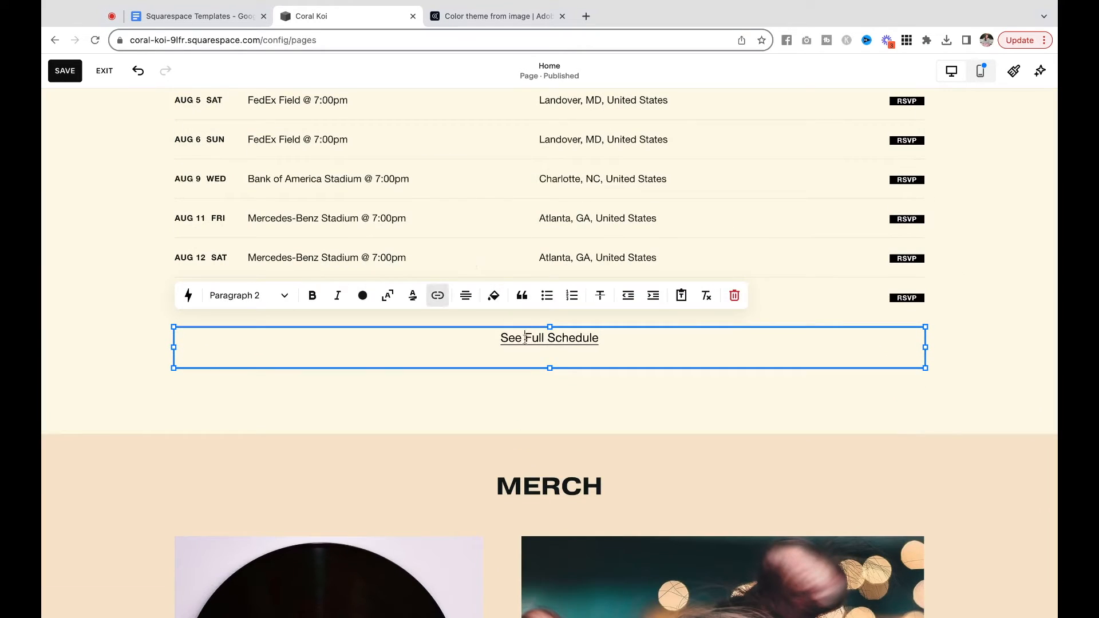
left_click(398, 390)
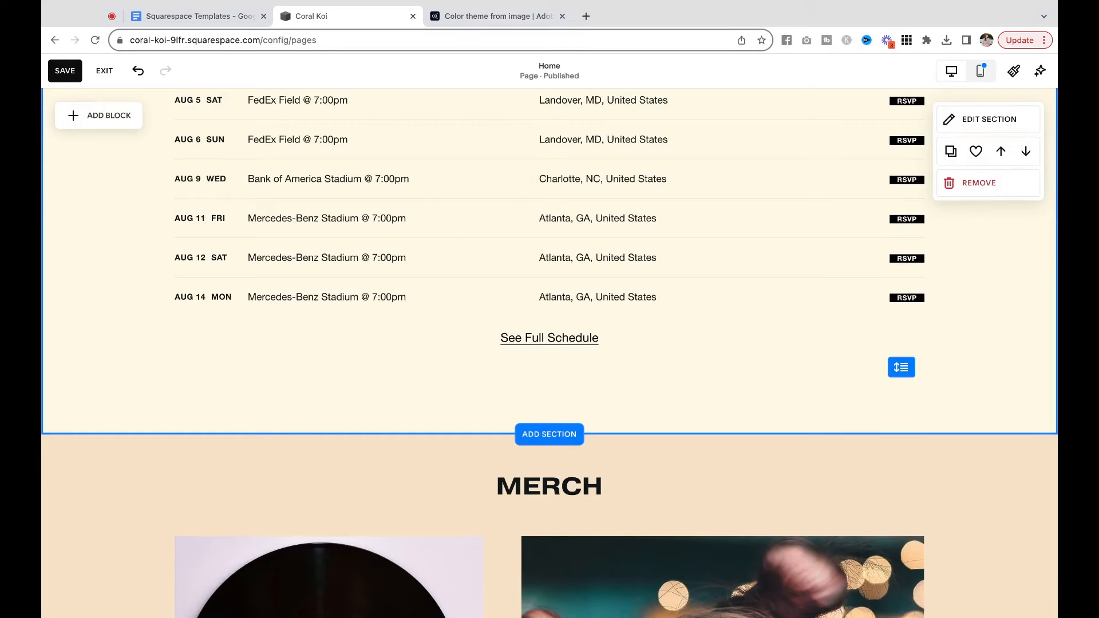
Step: Look over the home page from the Upcoming Dates section through Merch to the Press section
scroll(526, 350, "up", 3)
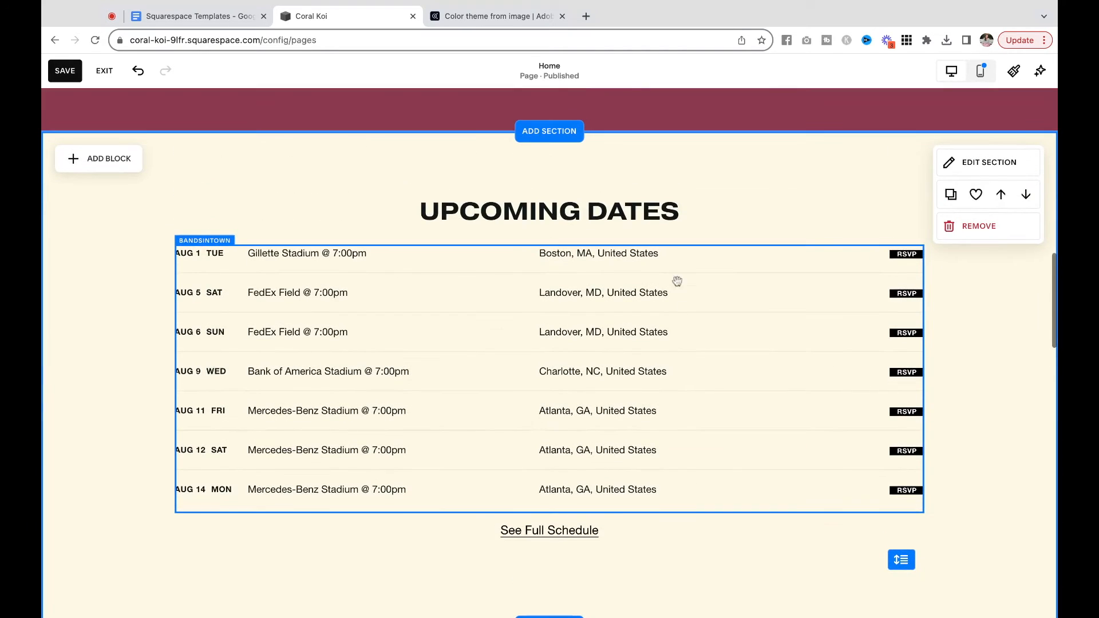
scroll(633, 329, "down", 3)
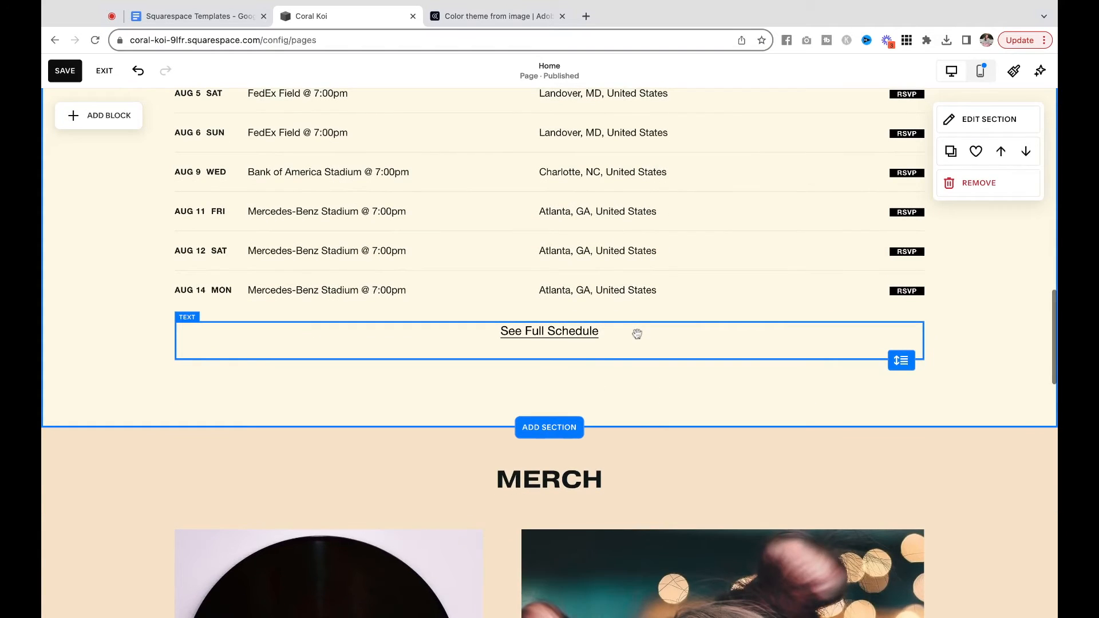
scroll(637, 334, "down", 5)
scroll(615, 333, "down", 2)
scroll(246, 317, "down", 4)
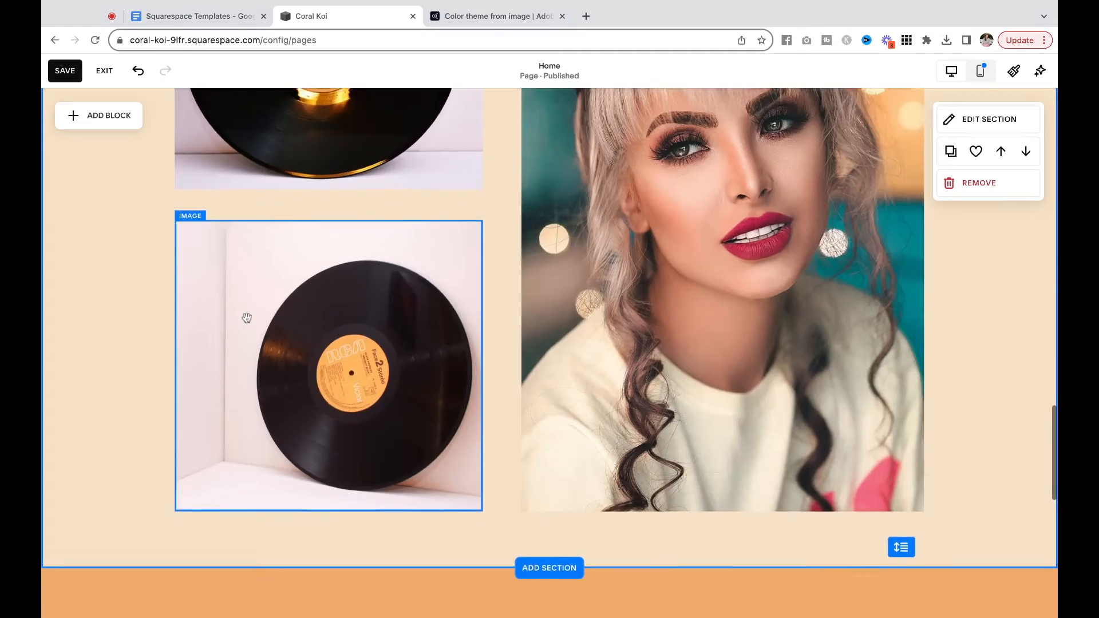
scroll(245, 316, "up", 10)
scroll(549, 352, "down", 15)
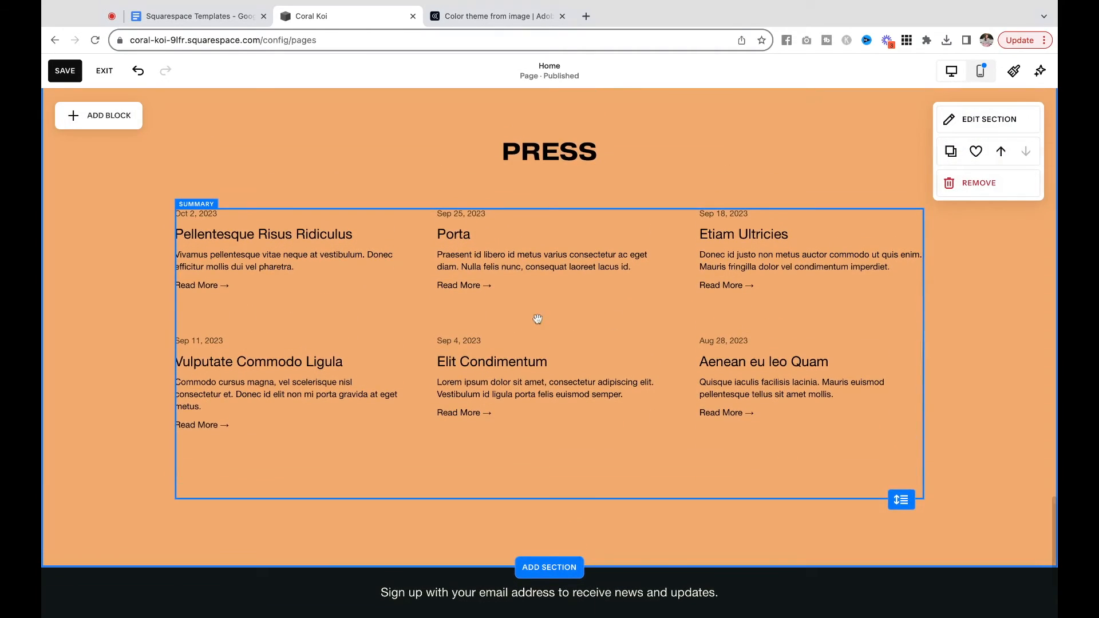
Step: Open the site footer for editing and set its section height to S
scroll(630, 321, "down", 3)
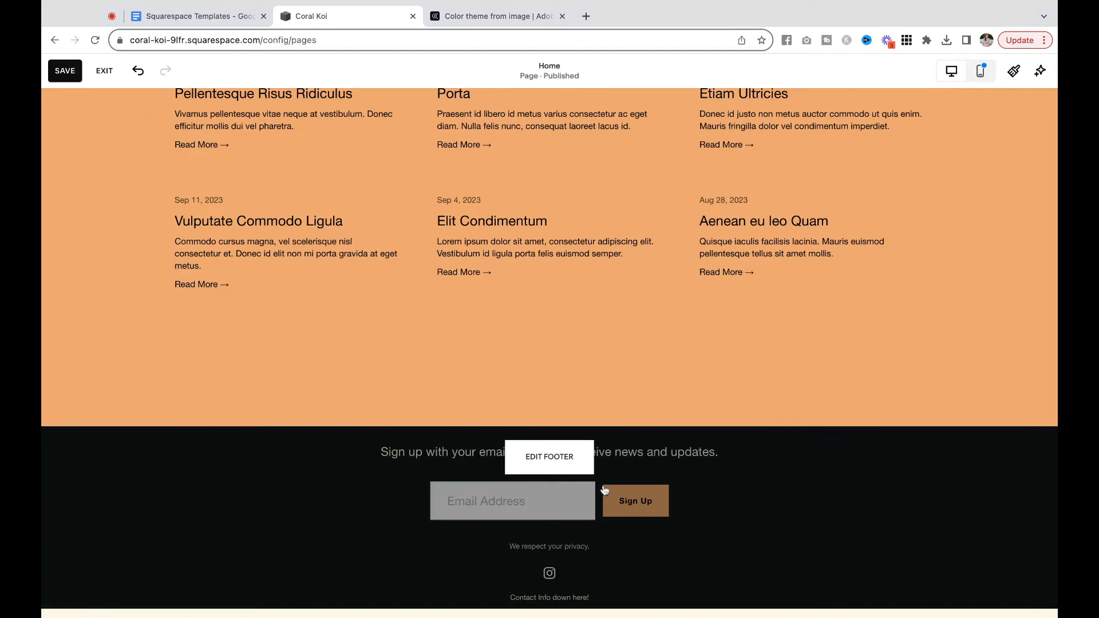
left_click(546, 470)
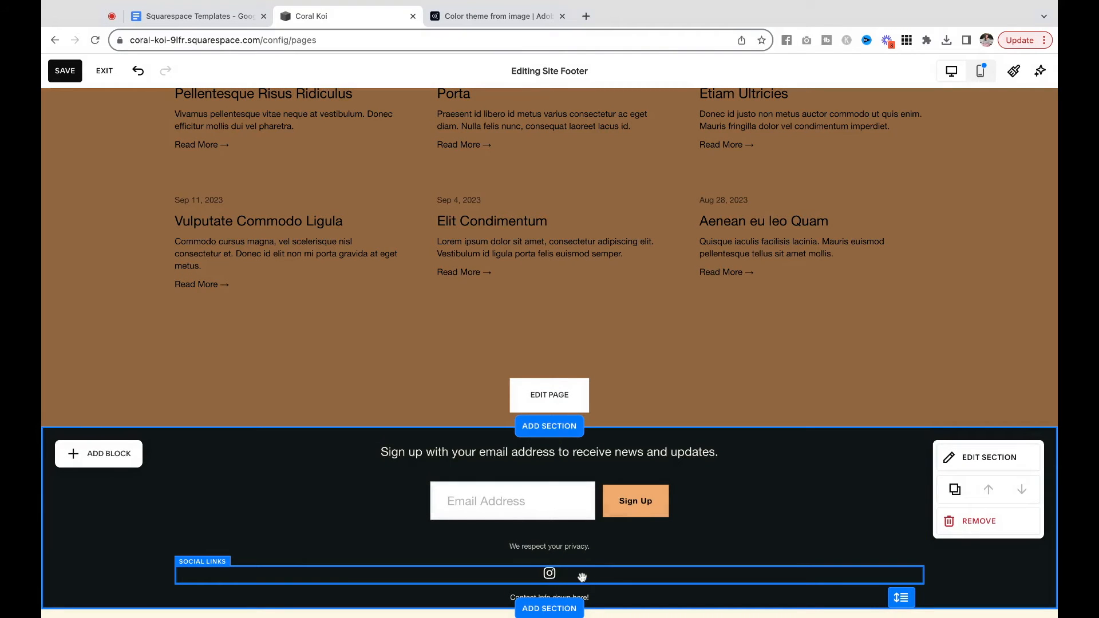
left_click_drag(150, 493, 329, 614)
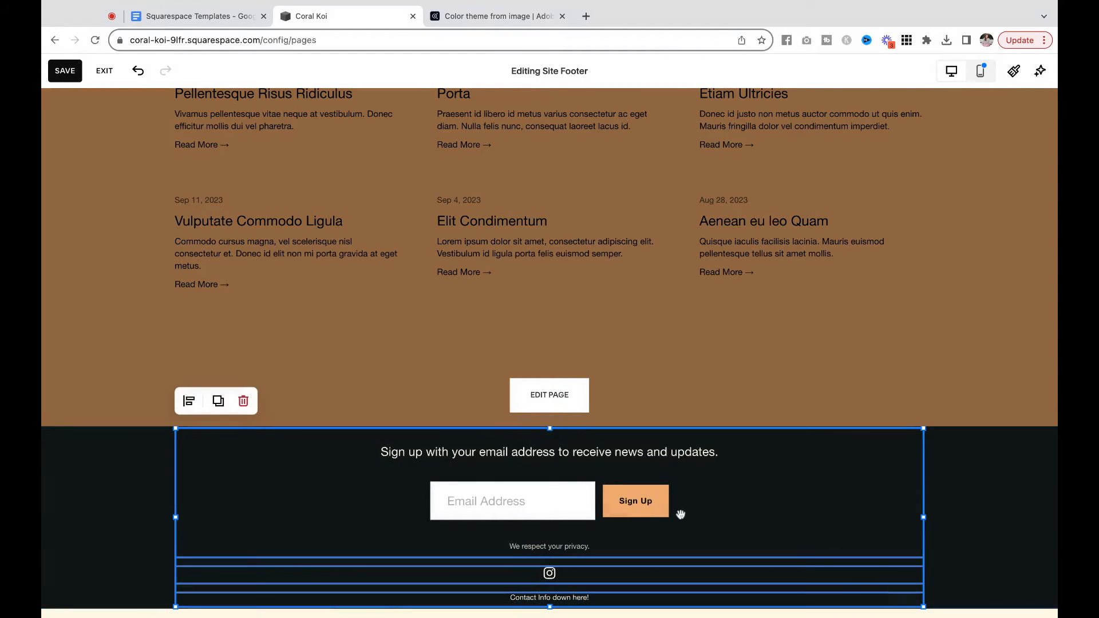
left_click(1023, 492)
left_click(989, 456)
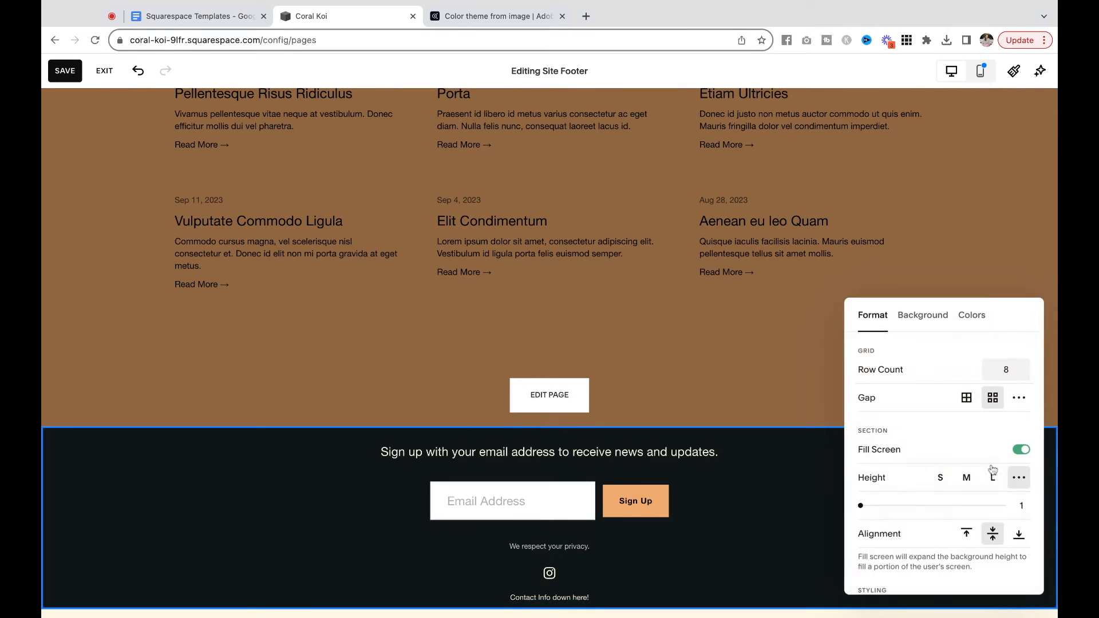
left_click(940, 479)
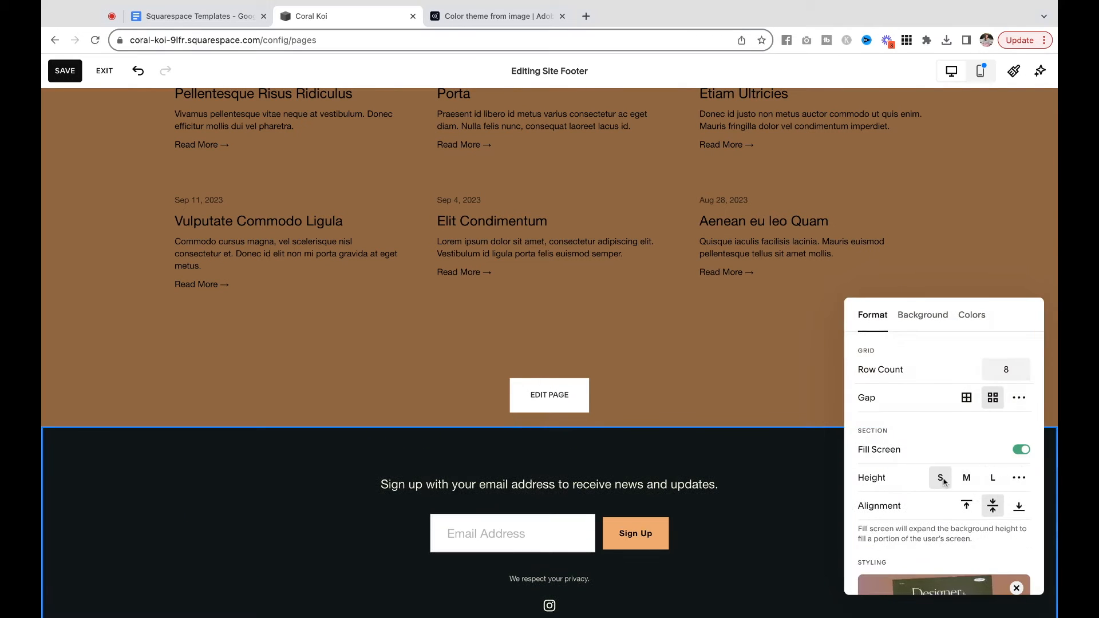
left_click(135, 526)
scroll(135, 526, "down", 1)
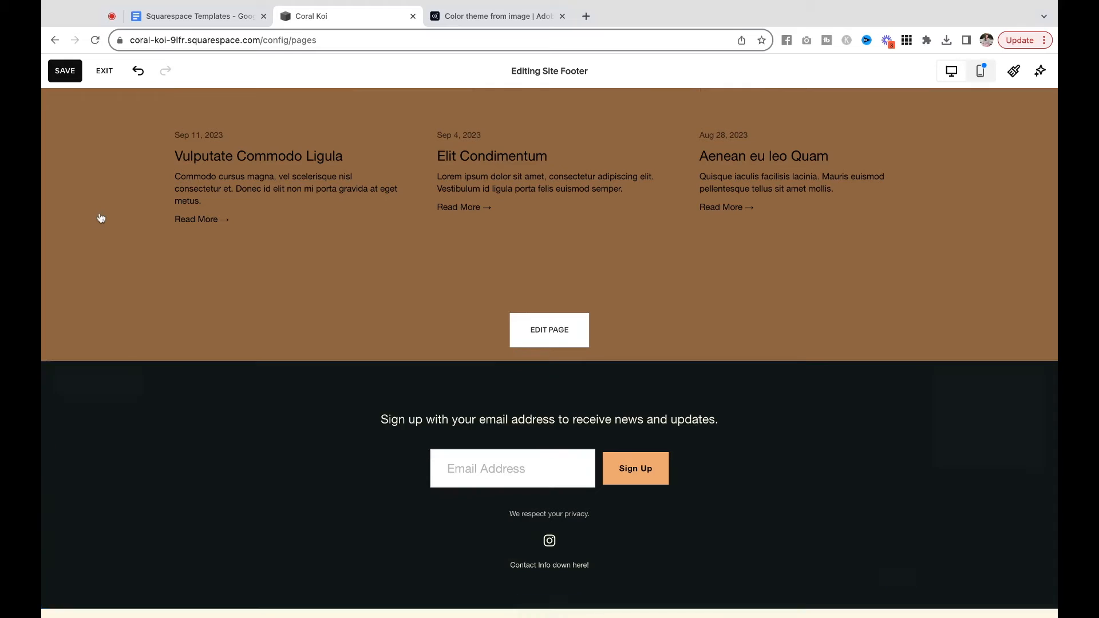
Step: Save the home page and footer changes and exit the editor
left_click(73, 72)
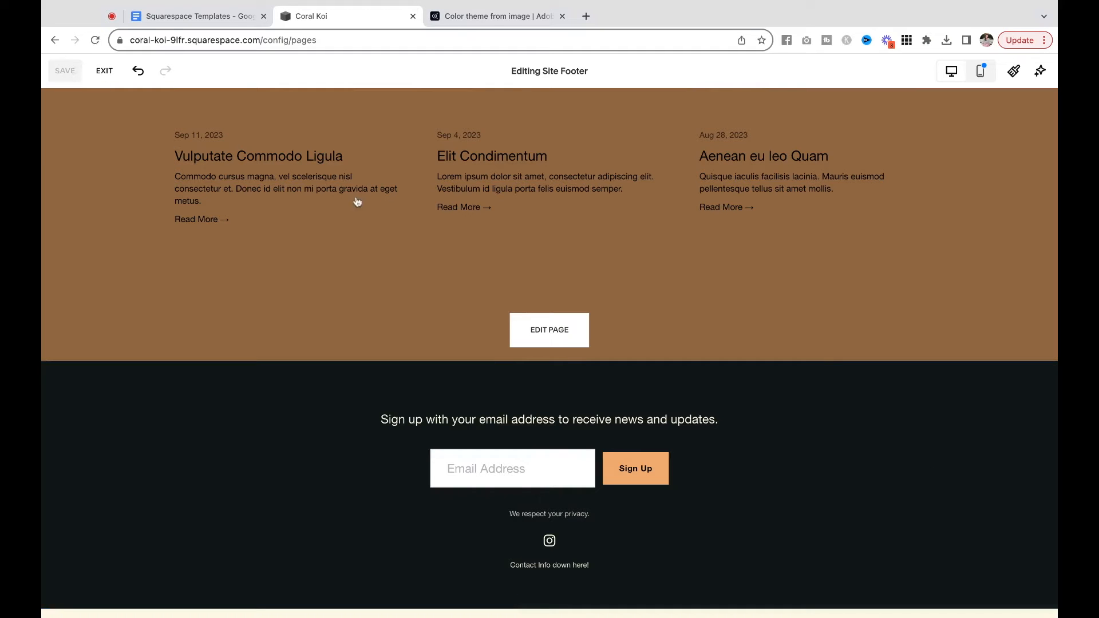
left_click(104, 70)
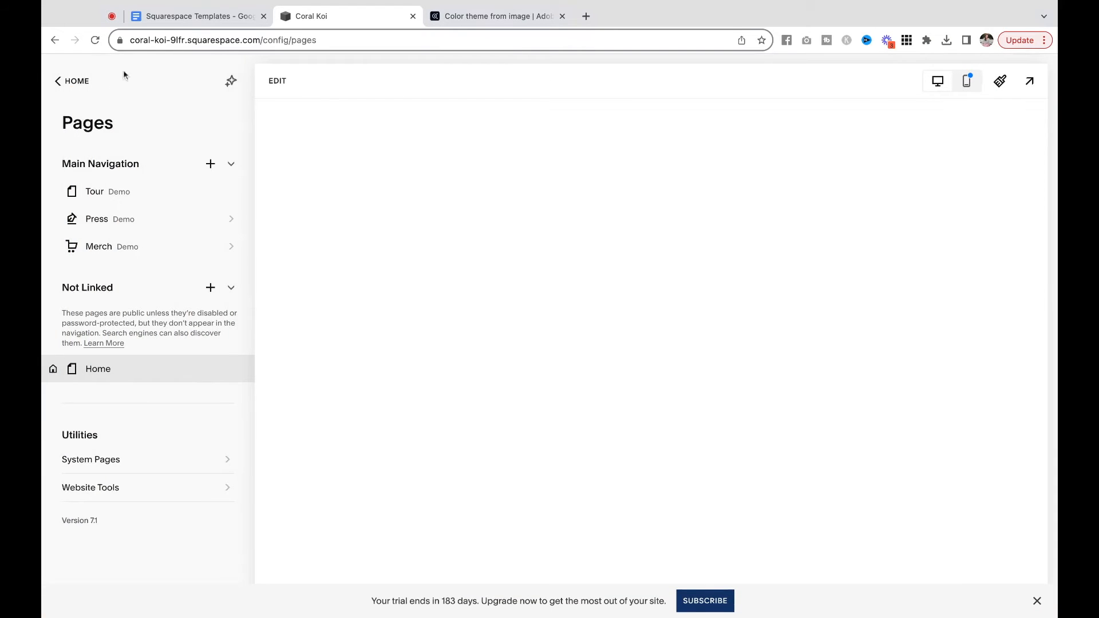
Step: Review the saved home page down to the Press section and back up to the hero image
scroll(650, 410, "down", 10)
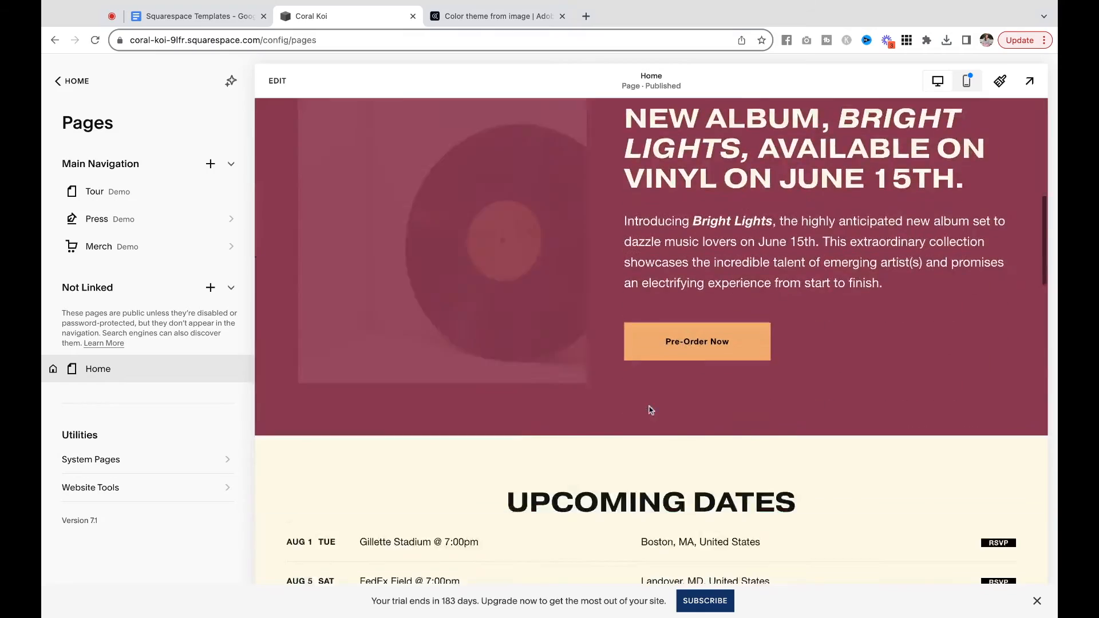
scroll(651, 341, "down", 15)
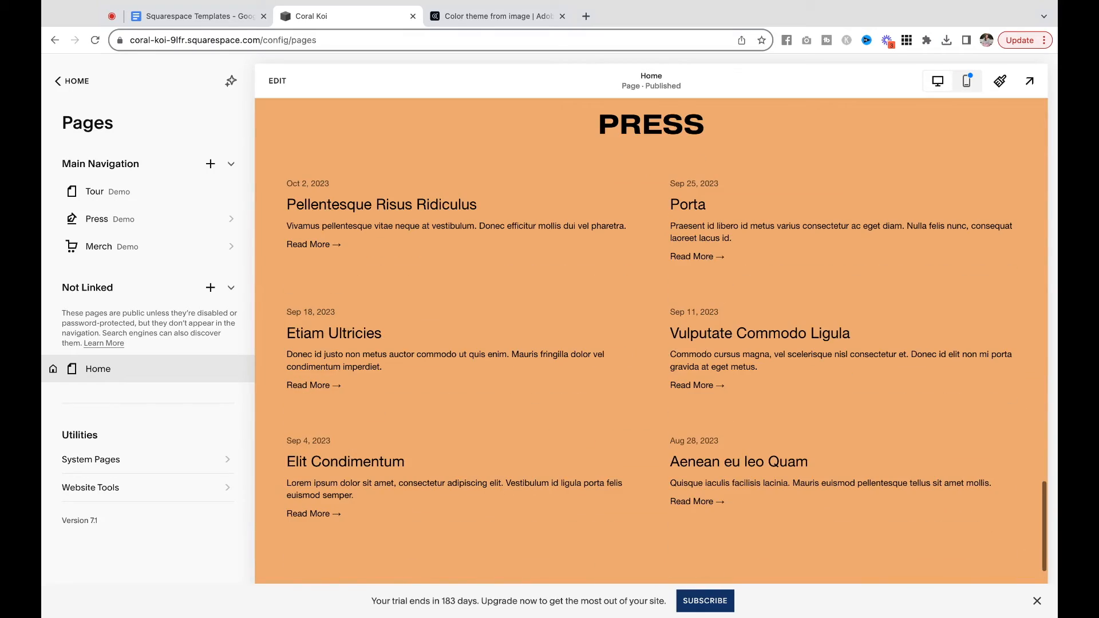
scroll(675, 267, "up", 20)
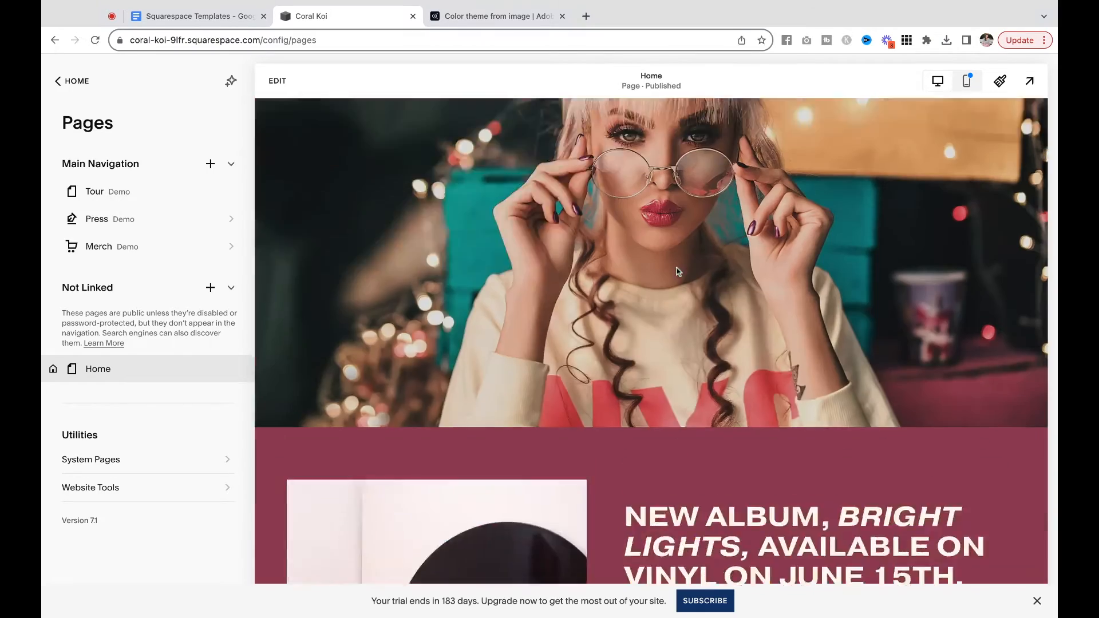
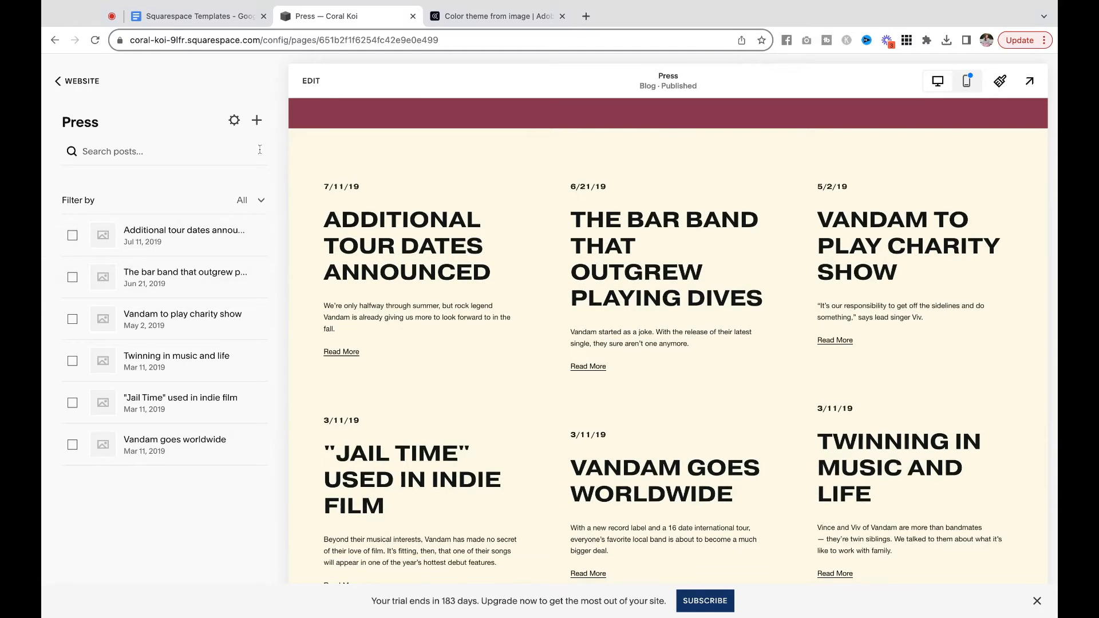
Step: Examine the content settings of the Additional tour dates announced blog post, including its featured image and excerpt, and close them
left_click(264, 237)
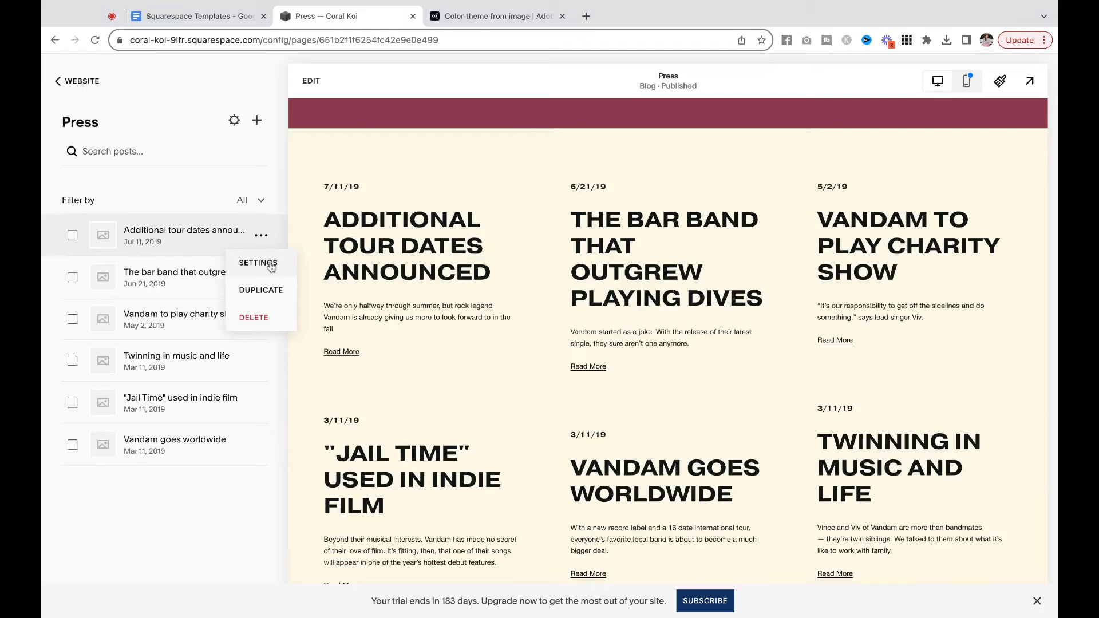
left_click(271, 265)
scroll(750, 456, "down", 5)
scroll(749, 456, "up", 5)
left_click(578, 443)
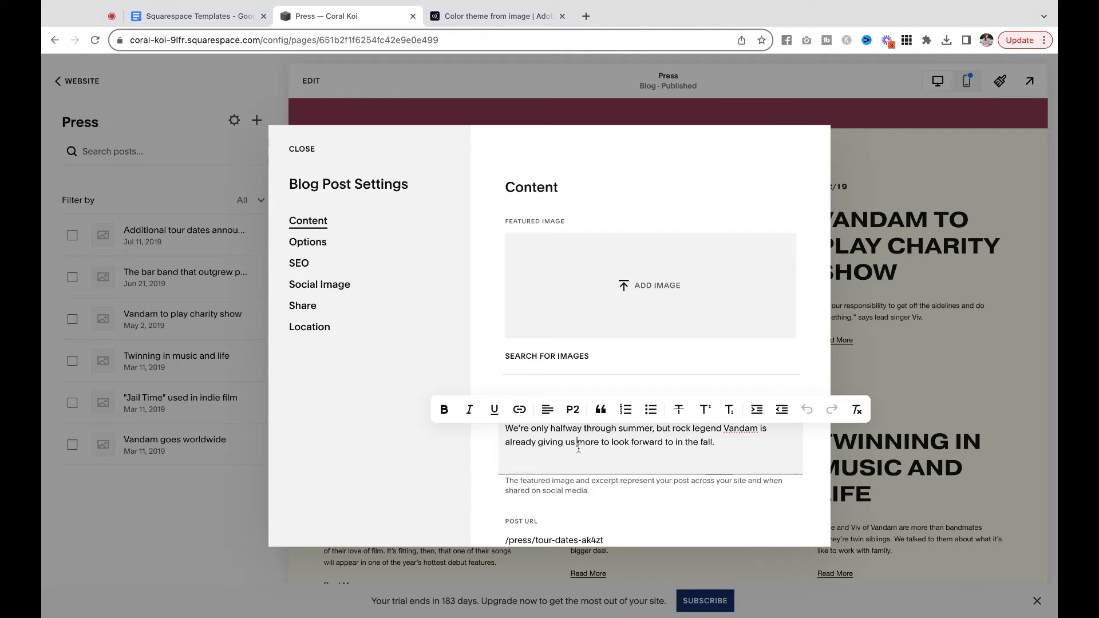
left_click(294, 151)
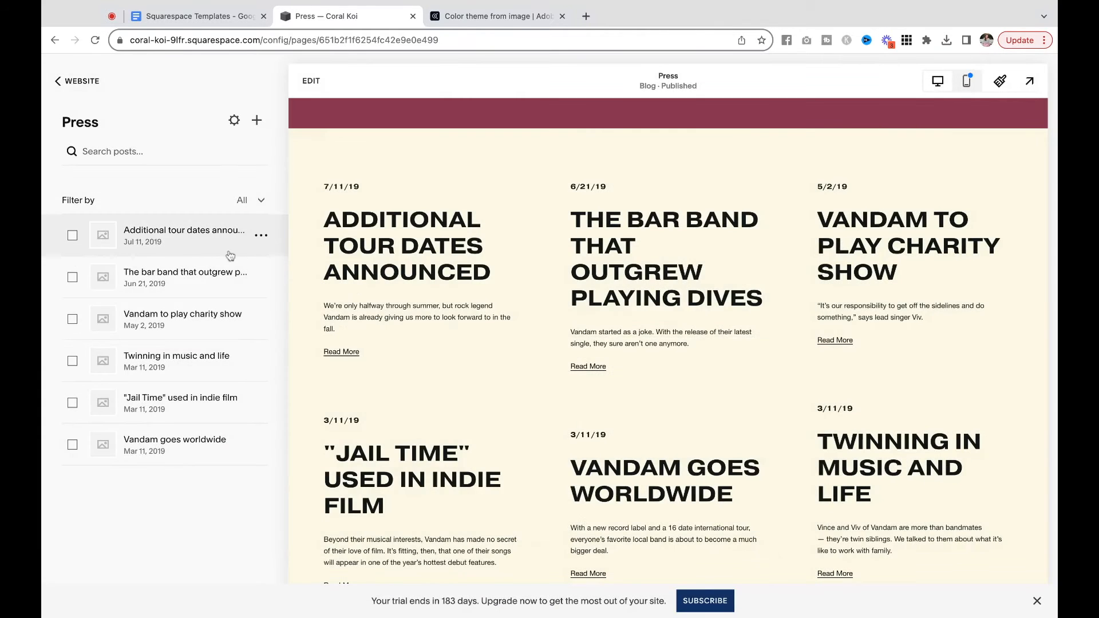
Step: Open the Additional tour dates announced post from the Press blog and look through its body text
left_click(135, 245)
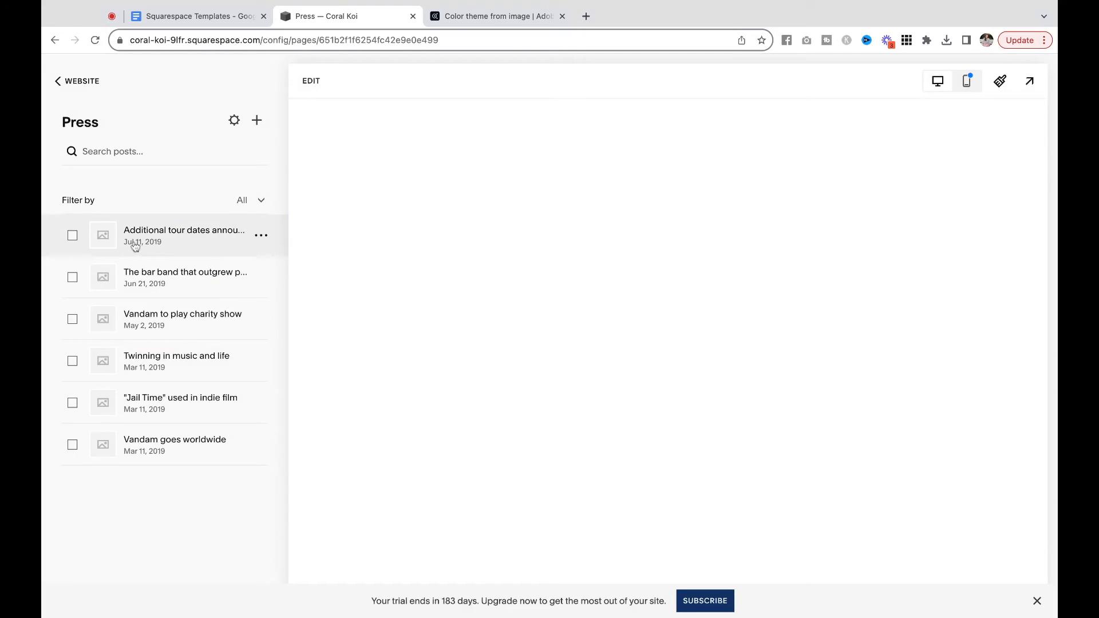
scroll(595, 385, "down", 2)
scroll(595, 384, "down", 7)
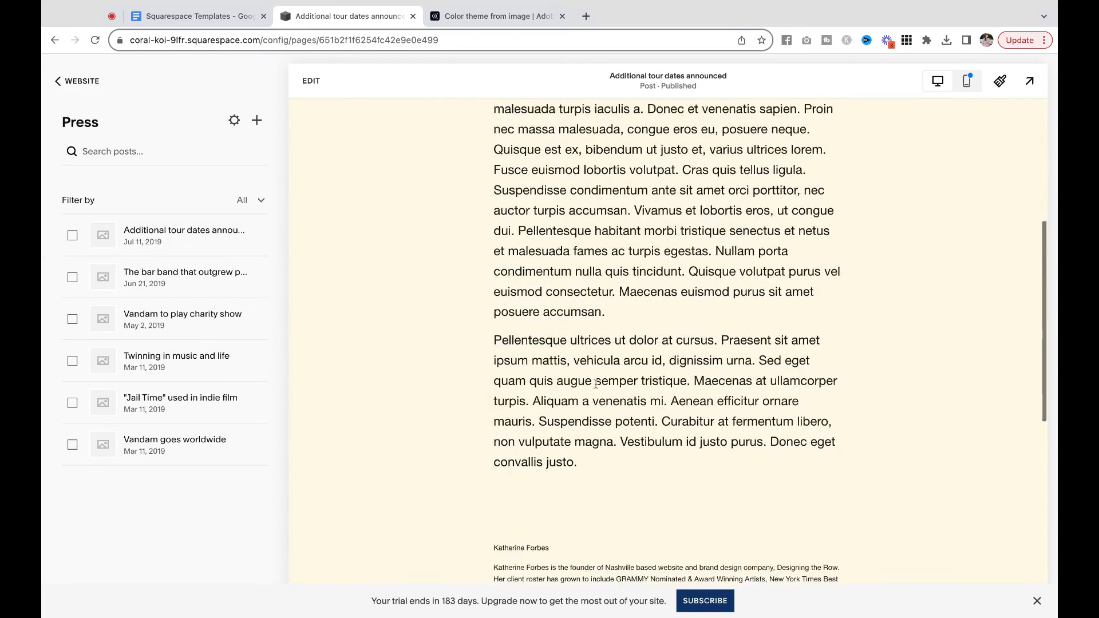
Step: Leave the Additional tour dates announced post and look over the Home page and the Press blog page
scroll(595, 385, "up", 9)
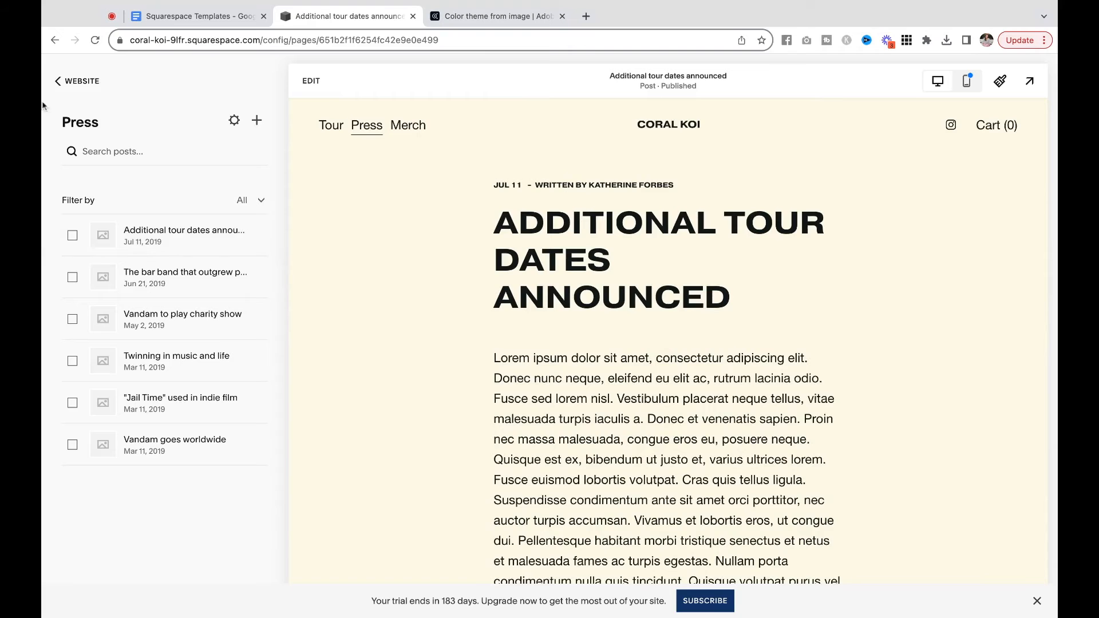
left_click(80, 81)
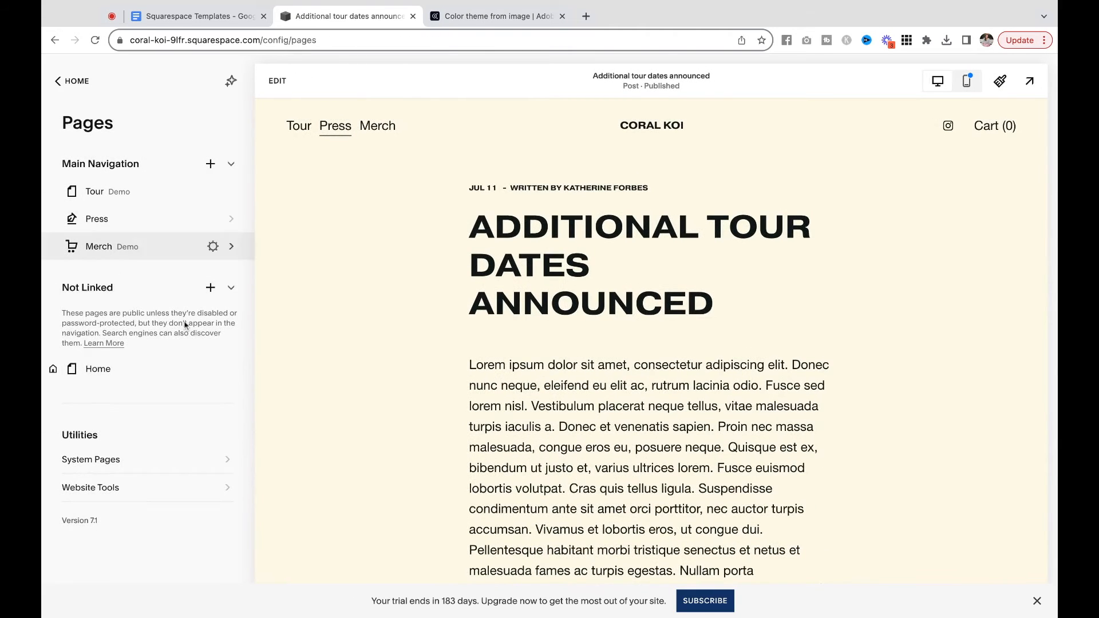
left_click(172, 381)
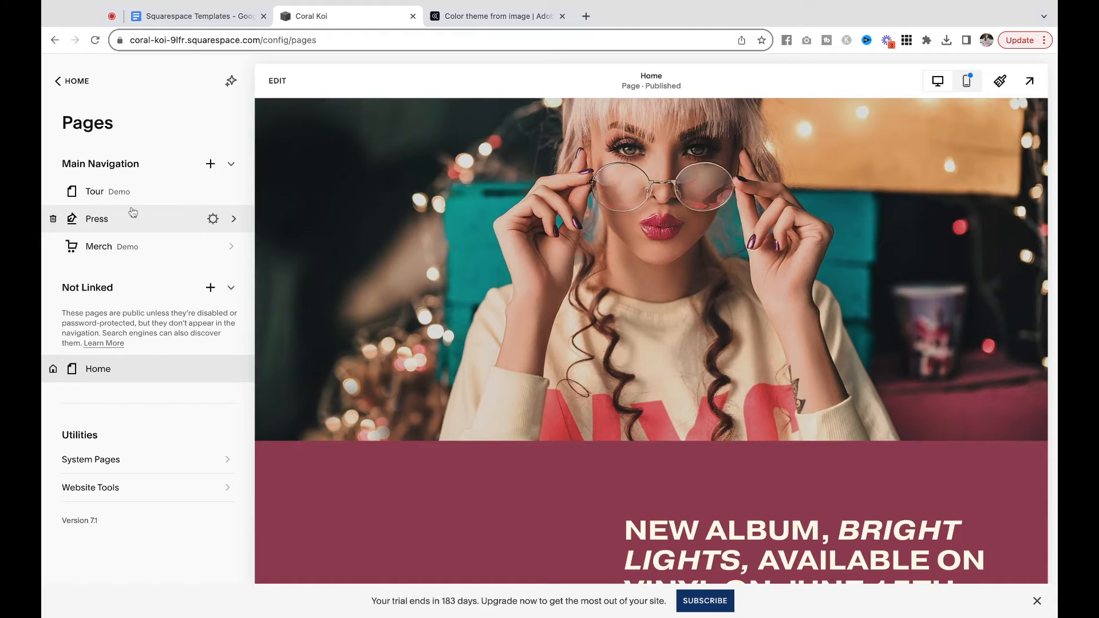
left_click(188, 229)
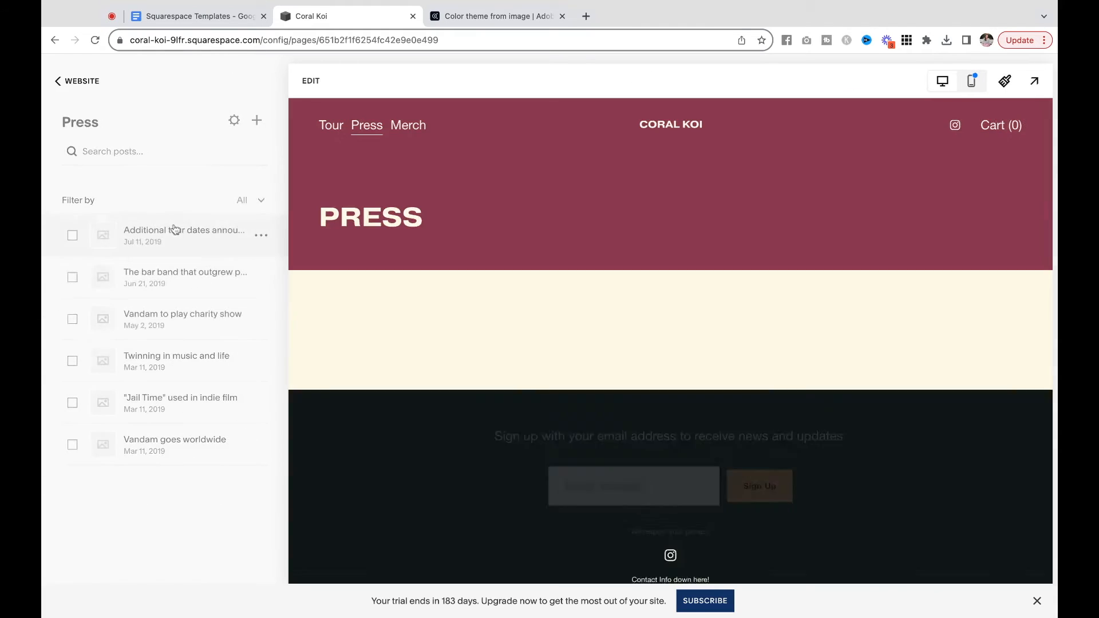
left_click(58, 81)
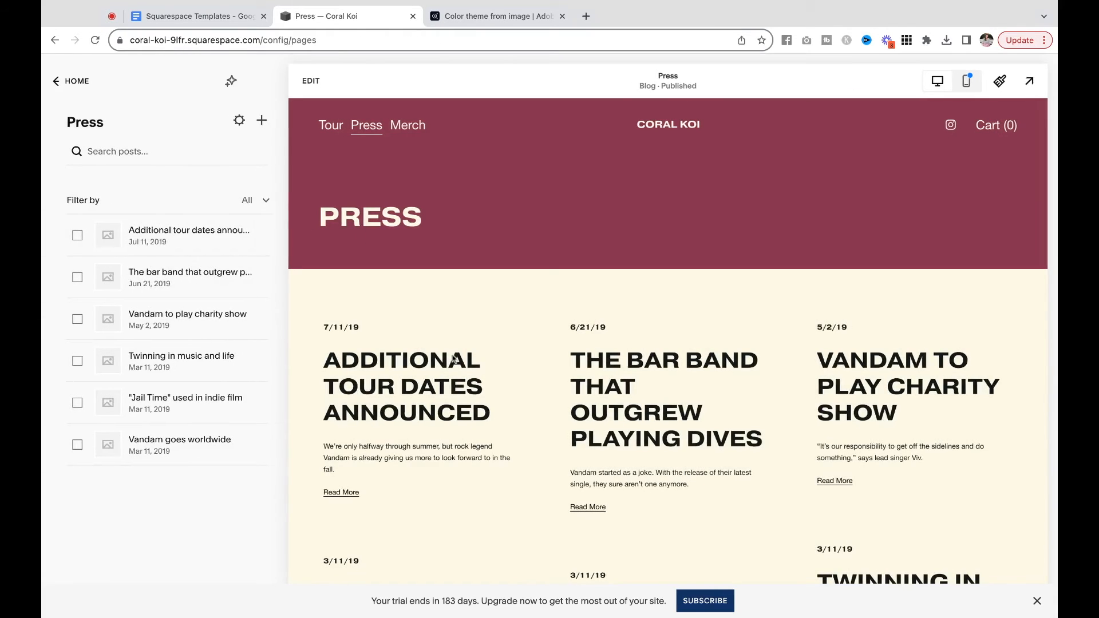
Step: Open the Home page for editing at its Press section and check the summary block there
left_click(138, 376)
scroll(582, 378, "down", 15)
scroll(582, 378, "down", 15)
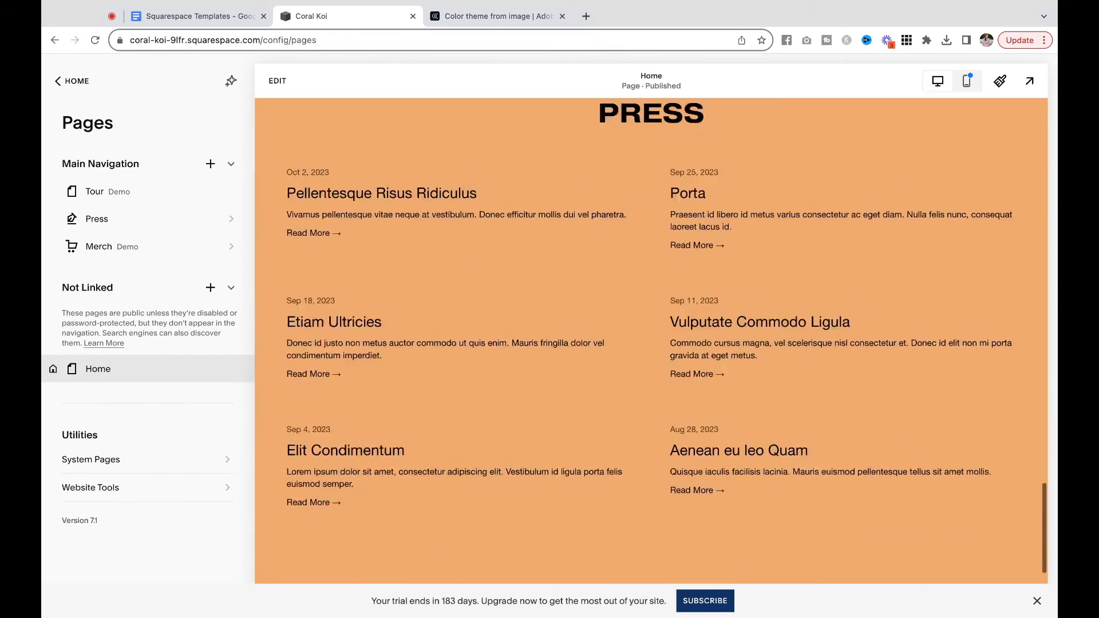
left_click(278, 83)
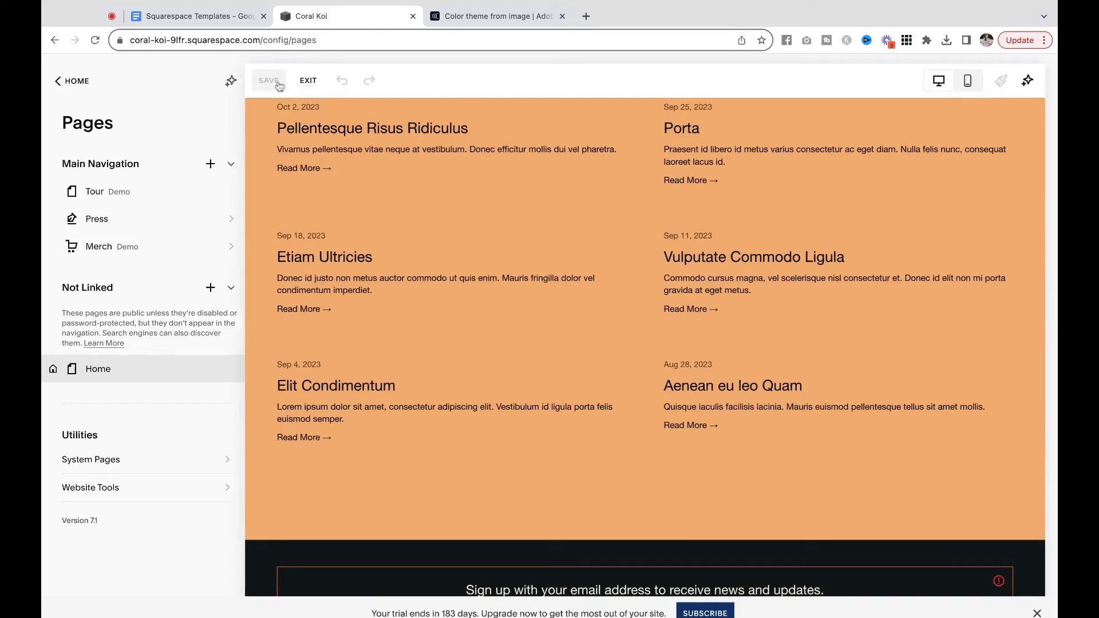
left_click(475, 299)
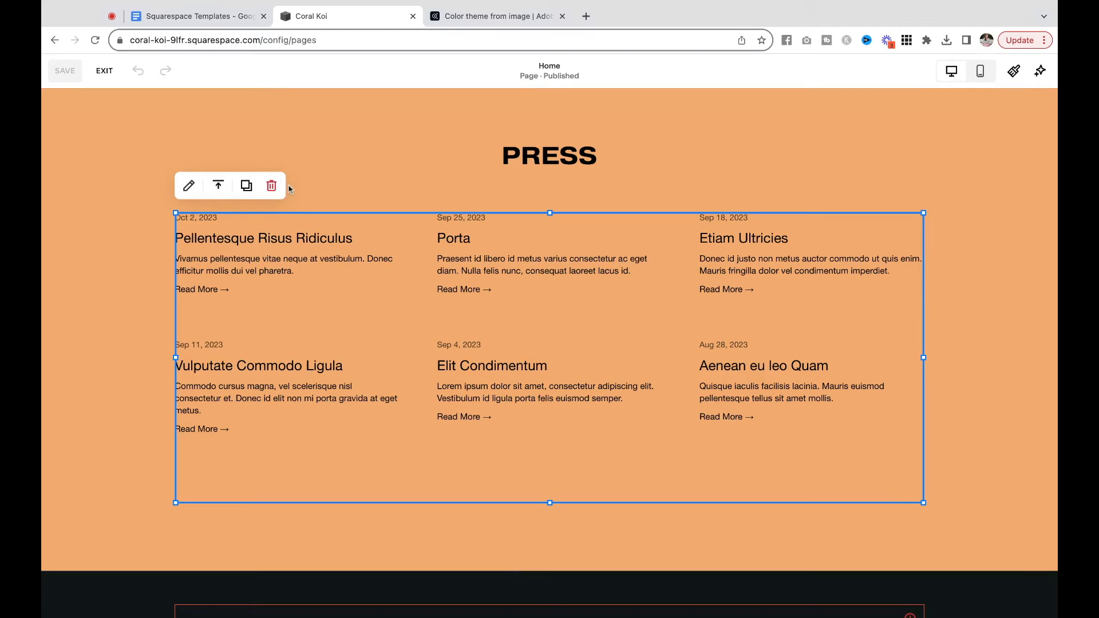
left_click(111, 257)
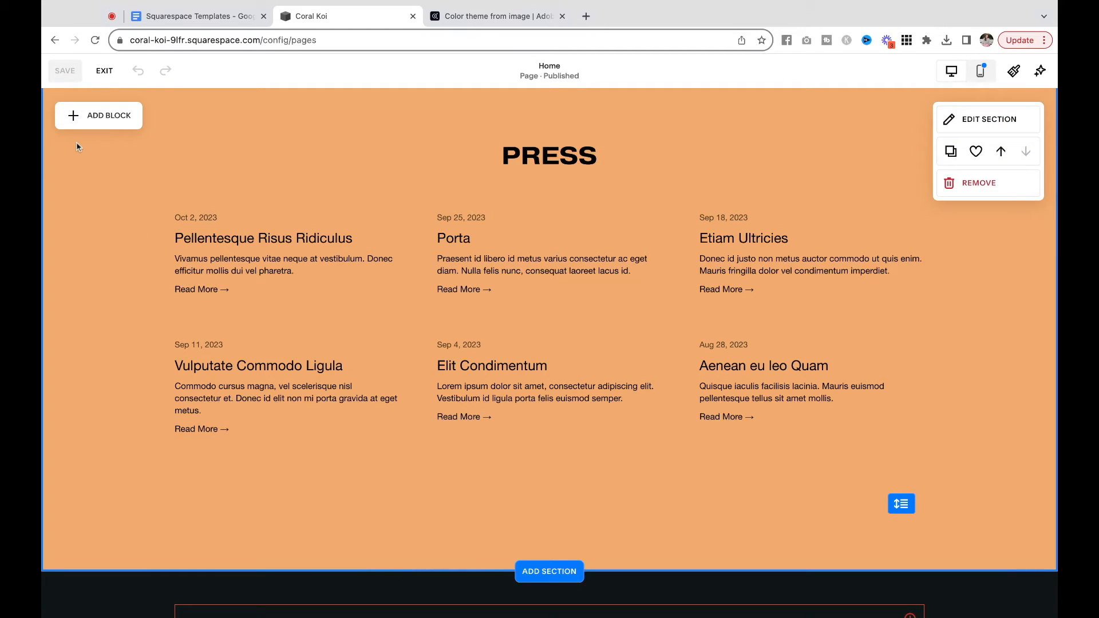
Step: Add the line "type out your press quotes here! - who said it" below the Press heading
left_click(506, 168)
left_click(675, 157)
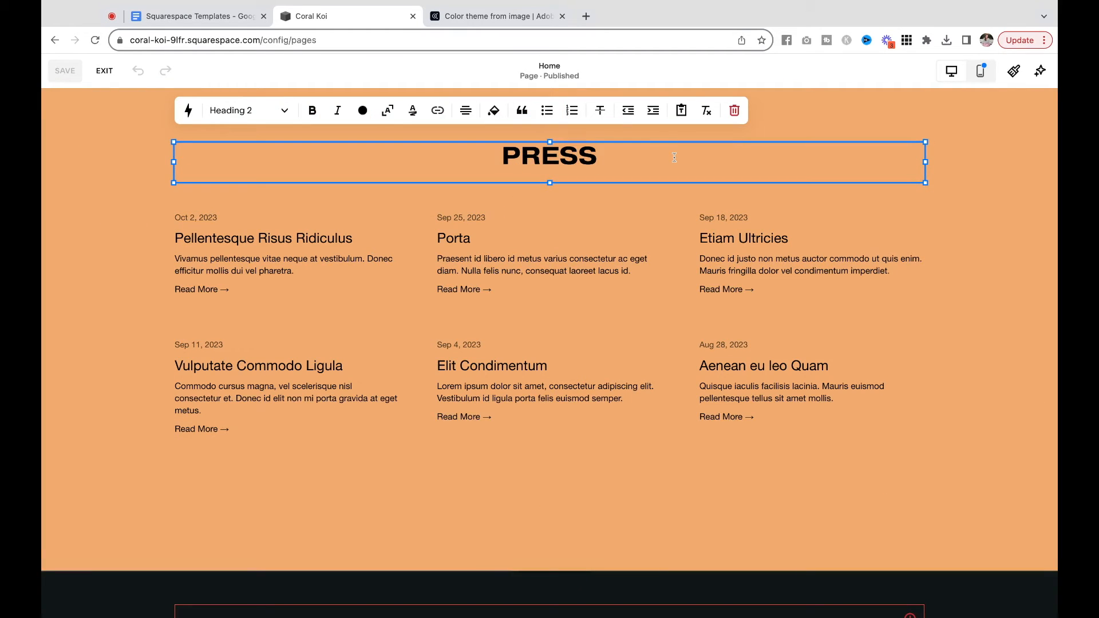
key("Return")
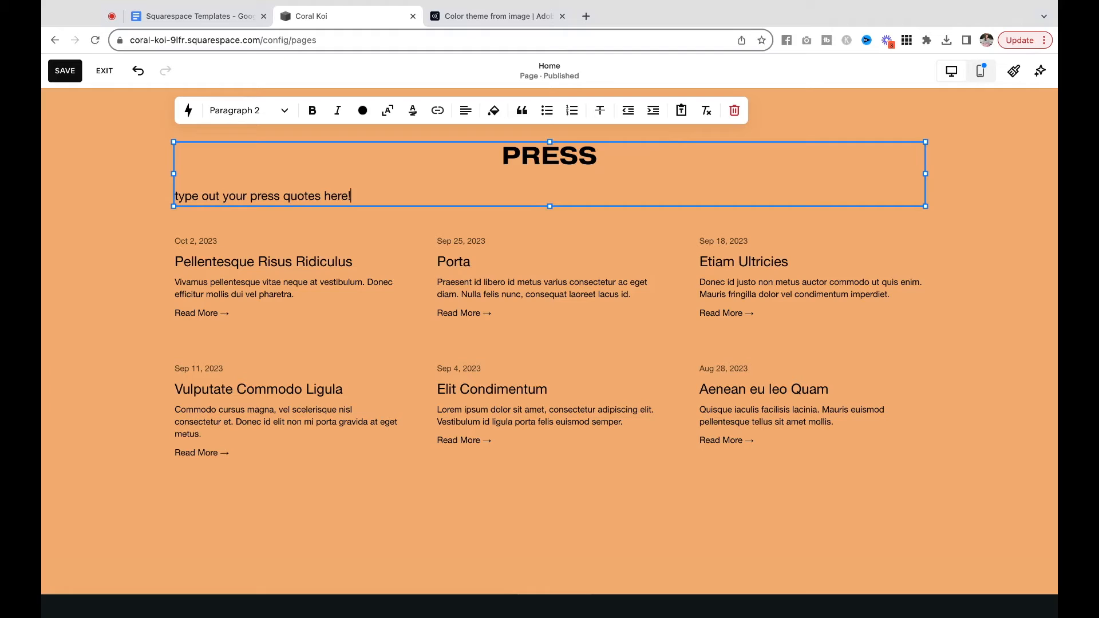
type("who said it")
left_click(128, 275)
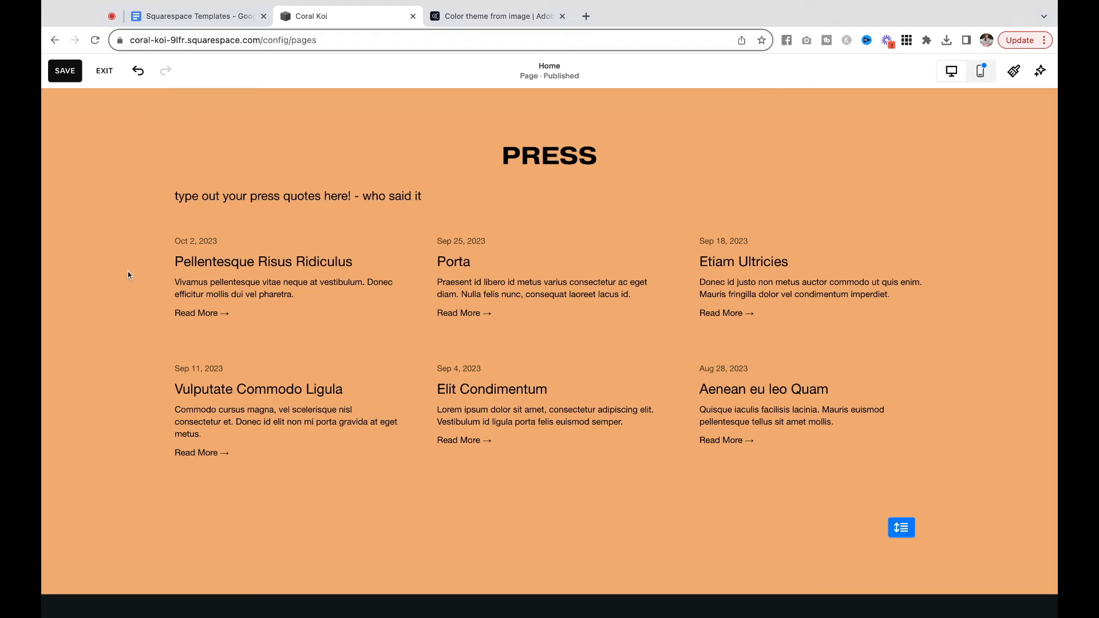
Step: Delete the sample press quote line below the Press heading
left_click(452, 196)
key("shift+Left")
key("shift+Left")
key("shift+Left")
key("shift+Left")
key("shift+Left")
key("shift+Left")
key("shift+Left")
key("shift+Left")
key("shift+Left")
key("shift+Left")
key("shift+Left")
key("shift+Left")
key("shift+Left")
key("shift+Left")
key("shift+Left")
key("shift+Left")
key("shift+Left")
key("shift+Left")
key("shift+Left")
key("shift+Left")
key("BackSpace")
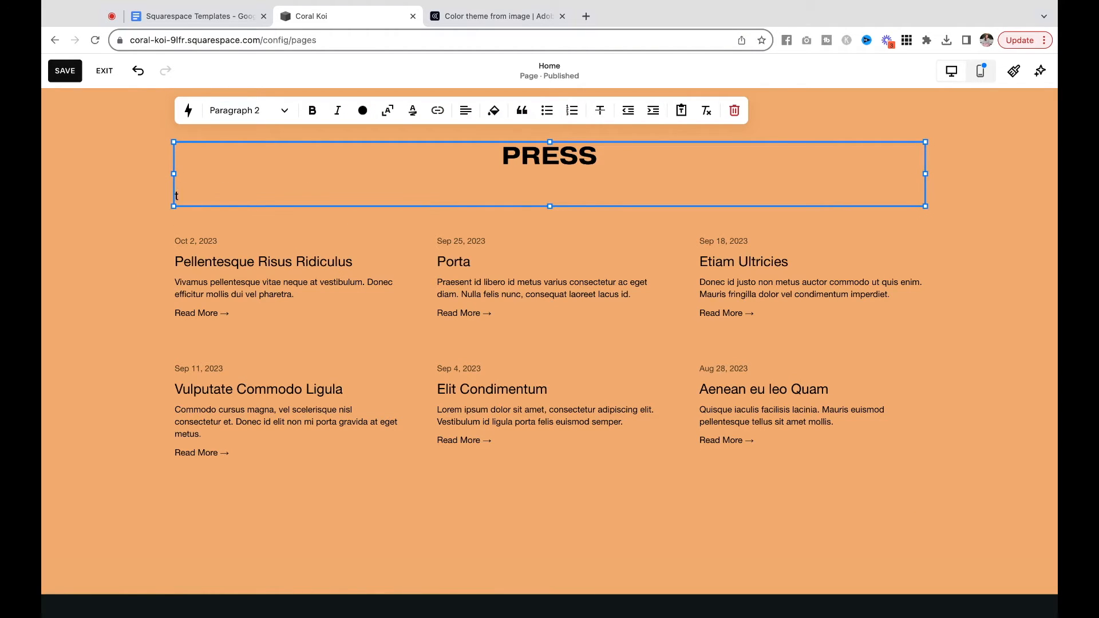
key("BackSpace")
key("BackSpace")
left_click(56, 281)
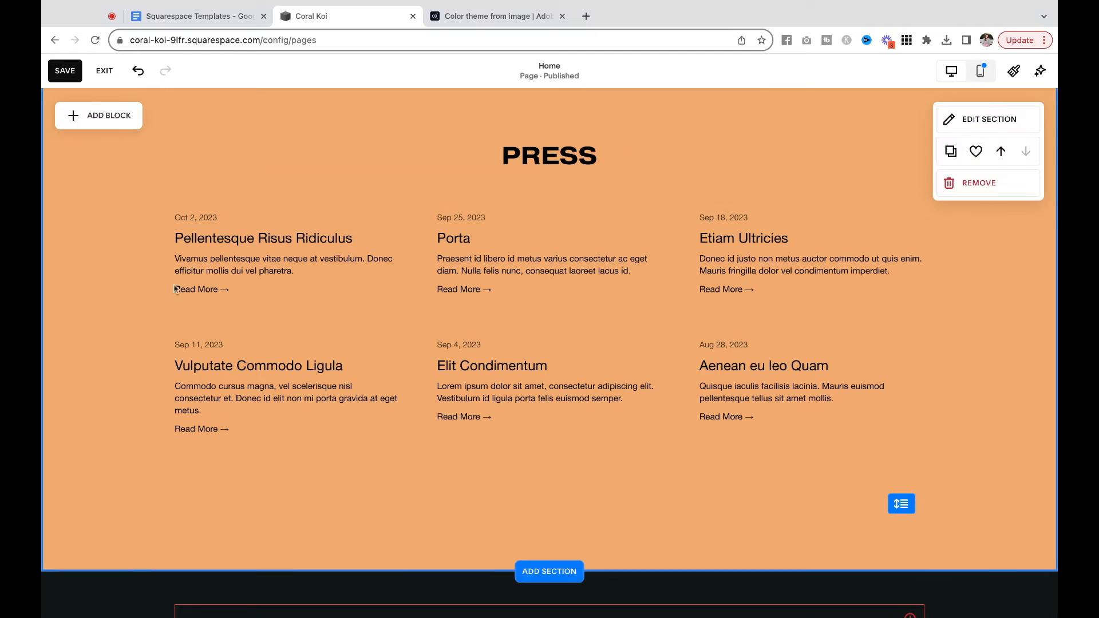
Step: Set the Press section's summary block to display content from the Press page
left_click(247, 293)
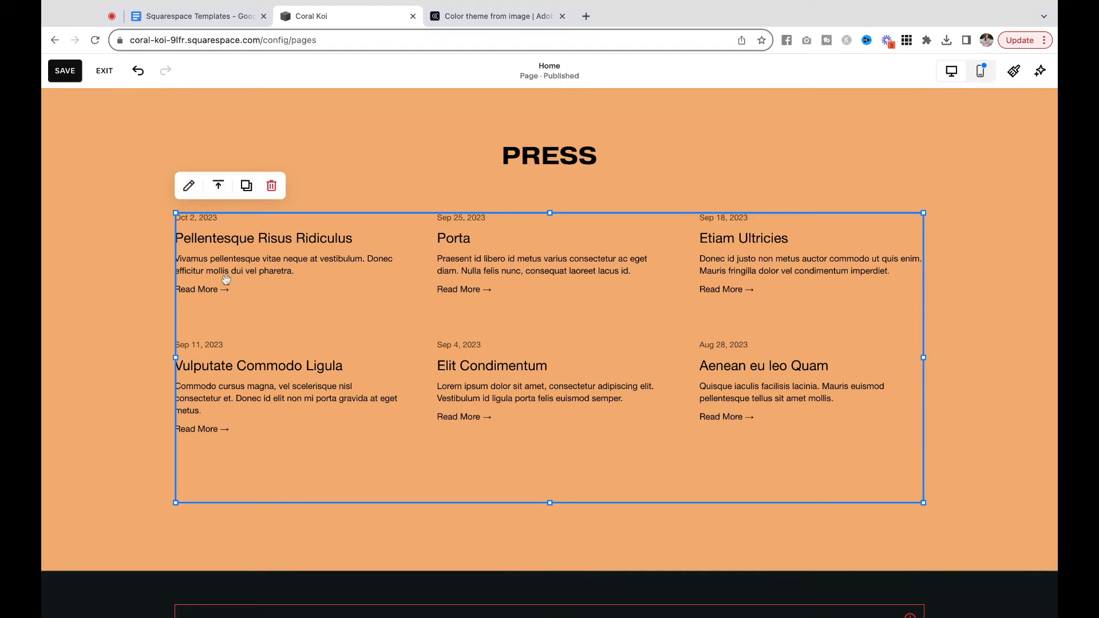
left_click(189, 185)
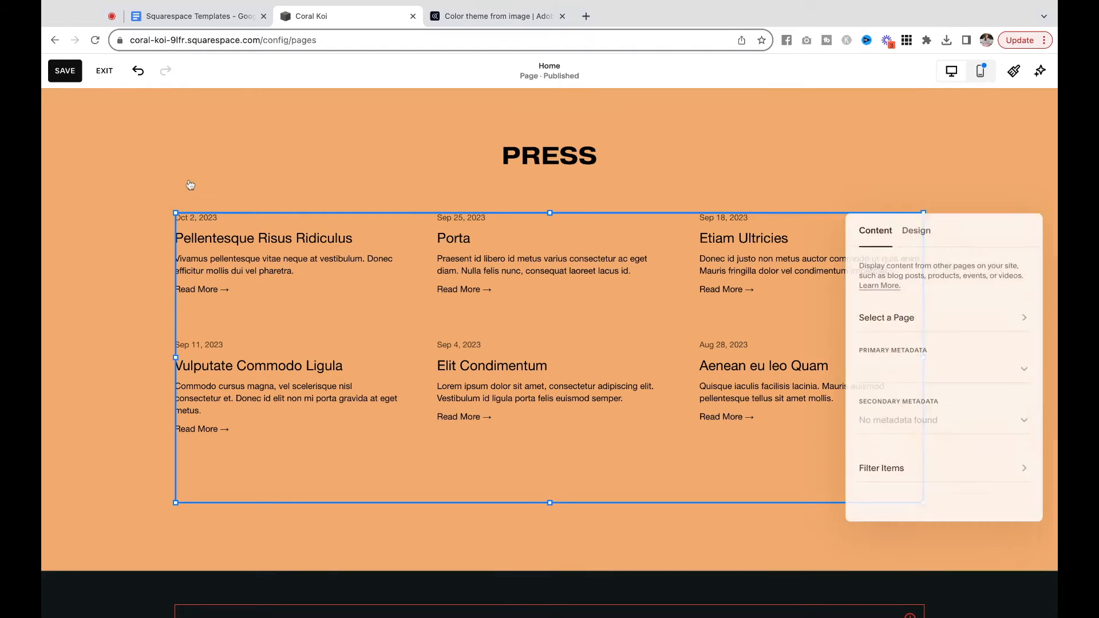
left_click(919, 233)
left_click(882, 229)
left_click(900, 324)
left_click(909, 297)
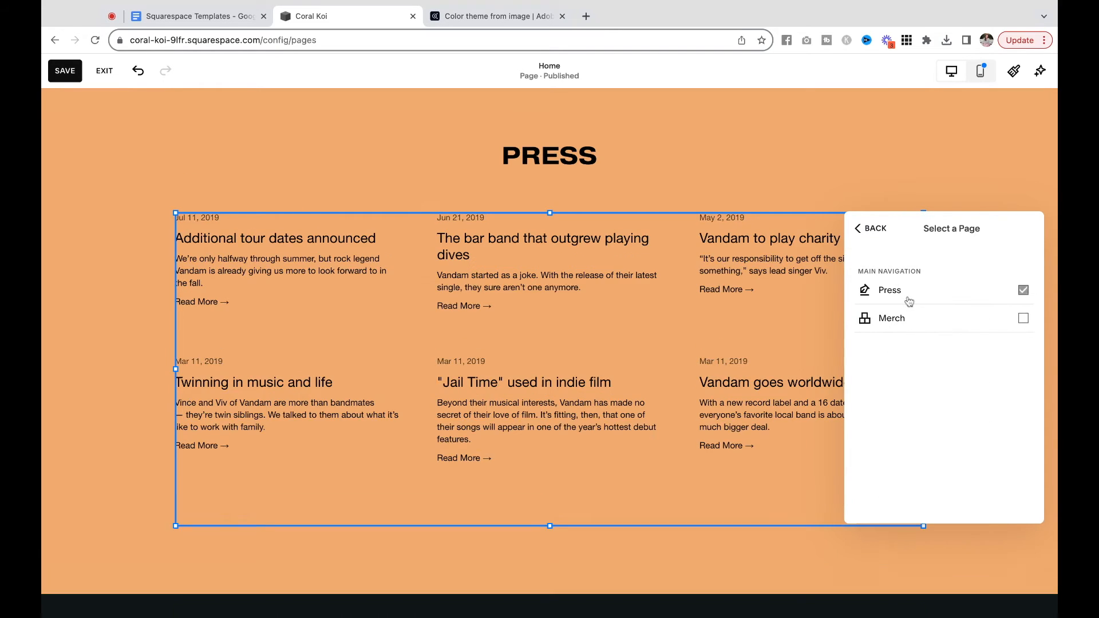
left_click(874, 231)
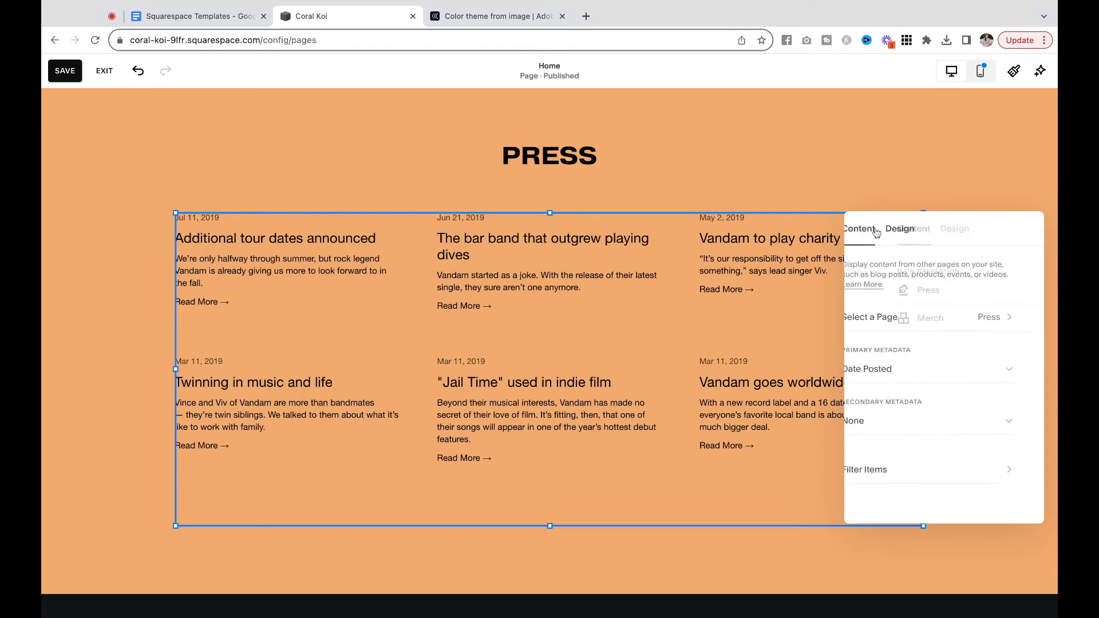
Step: Set the summary block's primary metadata to None and turn off its Read More Link
left_click(906, 368)
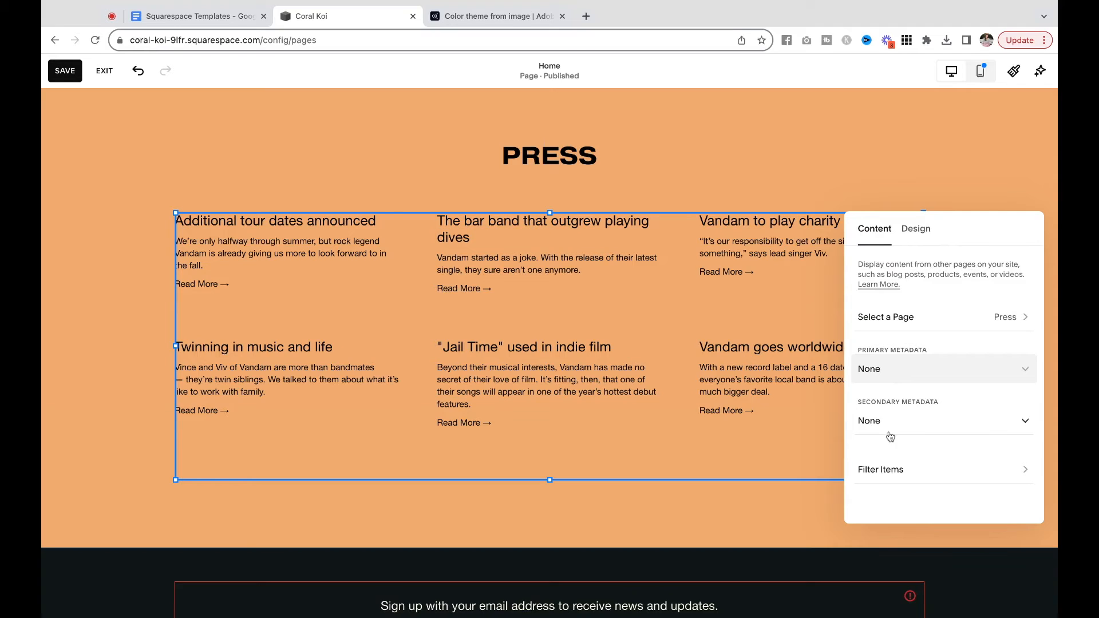
left_click(918, 231)
scroll(922, 316, "down", 4)
left_click(1022, 426)
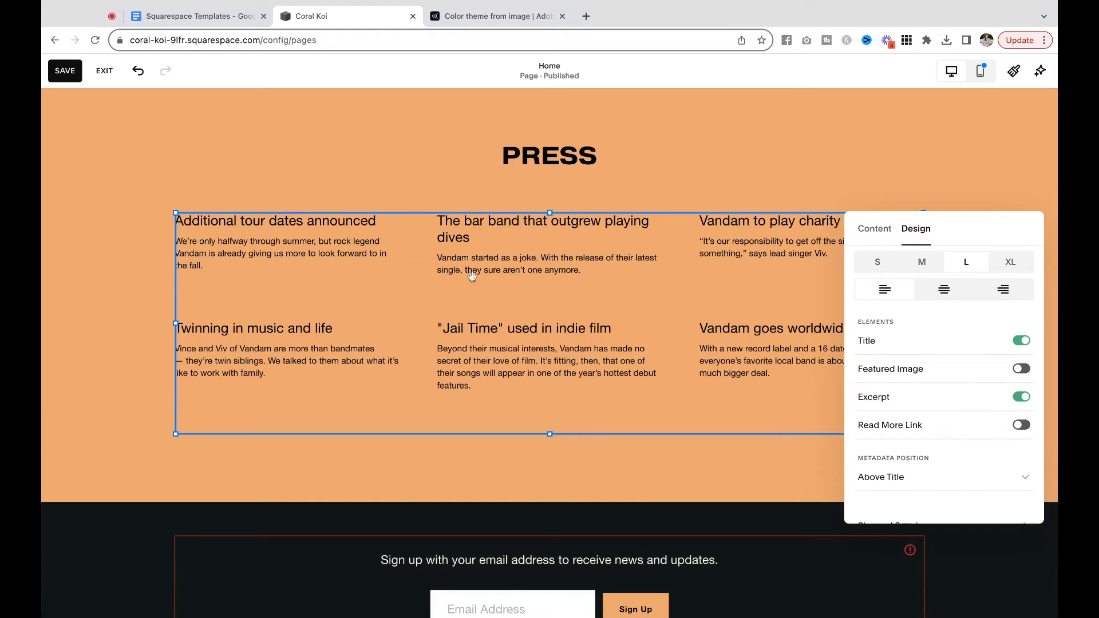
left_click(138, 386)
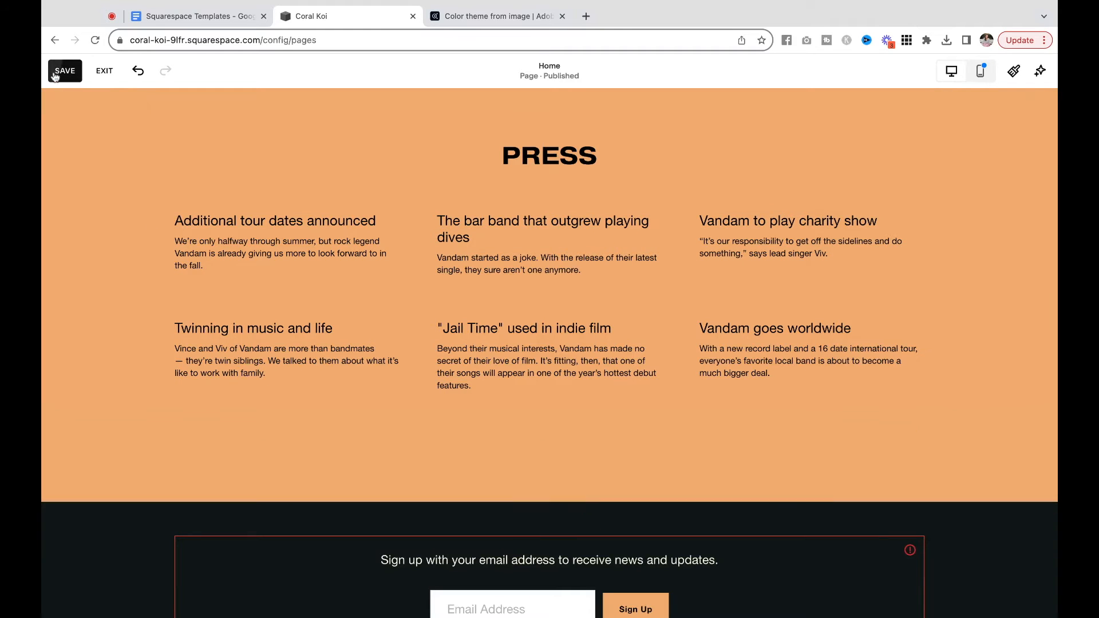
Step: Save the Home page, exit the editor and review the updated Press section
left_click(65, 72)
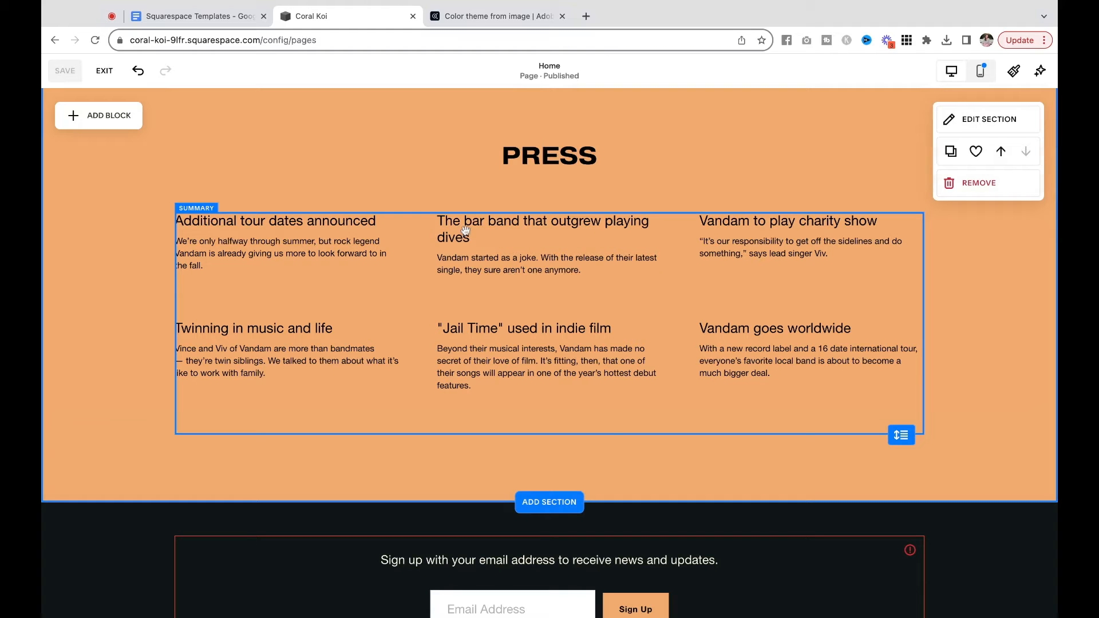
left_click(104, 70)
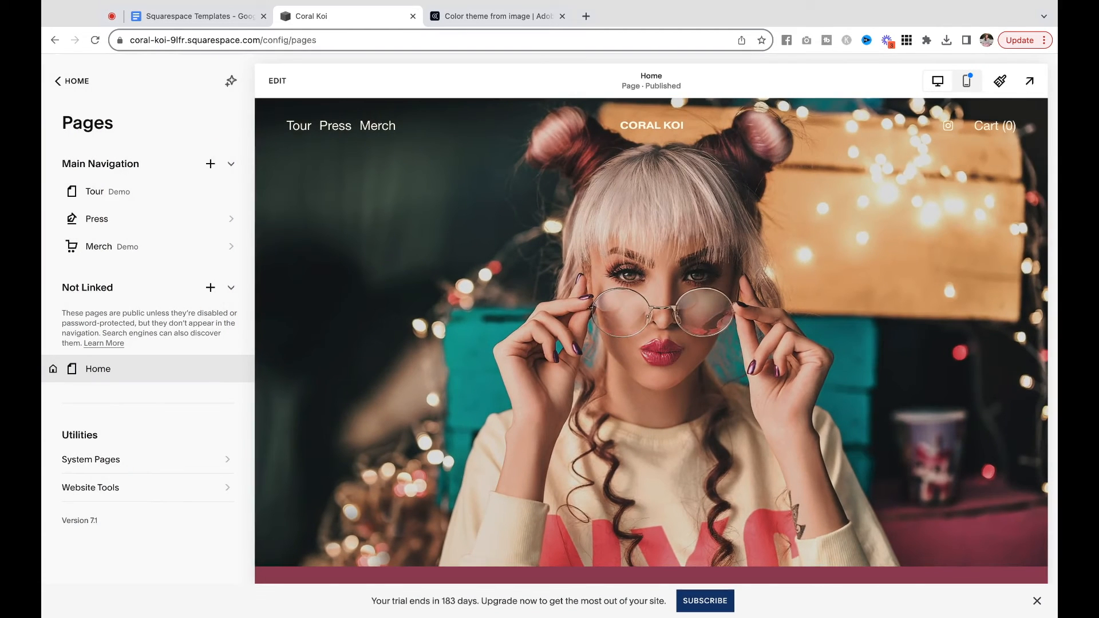
scroll(552, 381, "down", 20)
scroll(553, 381, "up", 2)
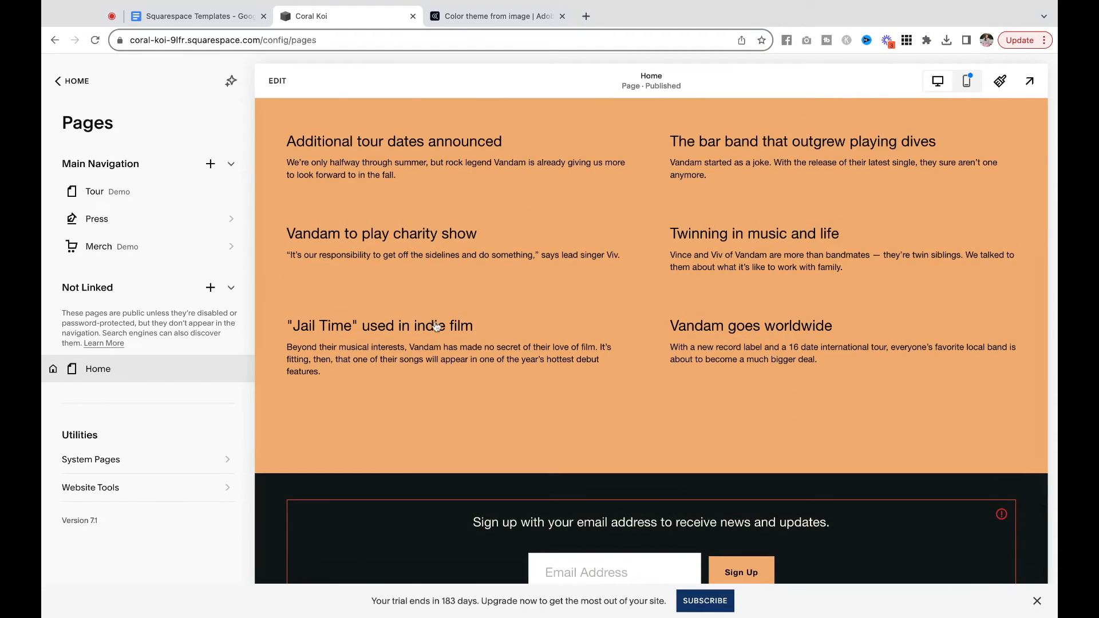
Step: Open the Press blog, examine the excerpt in the Additional tour dates announced post's settings, and close them
left_click(92, 227)
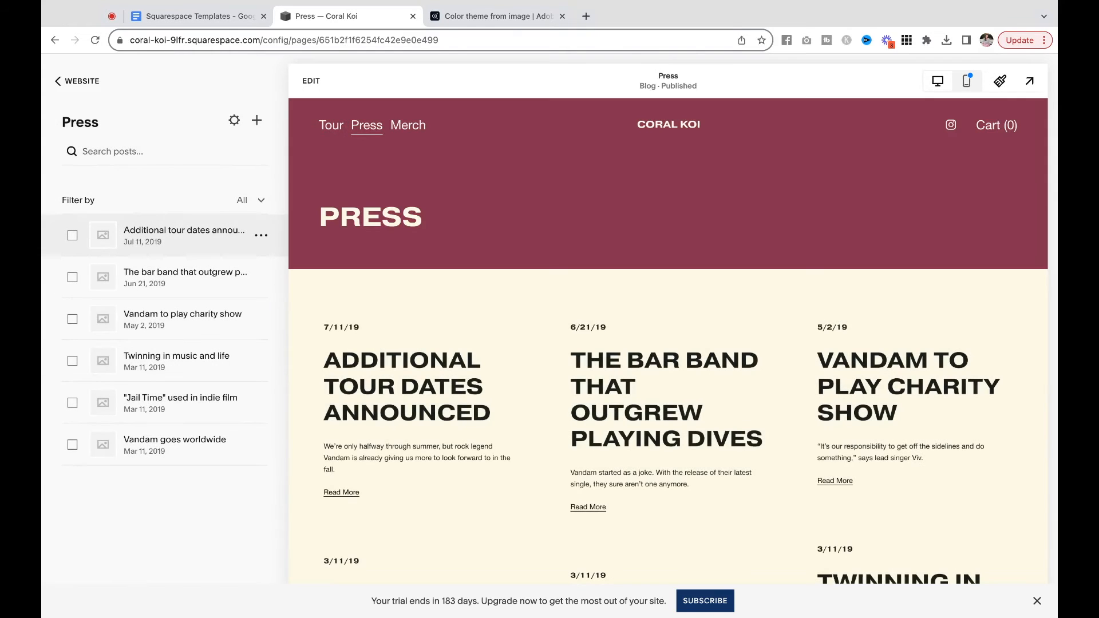
scroll(489, 412, "down", 3)
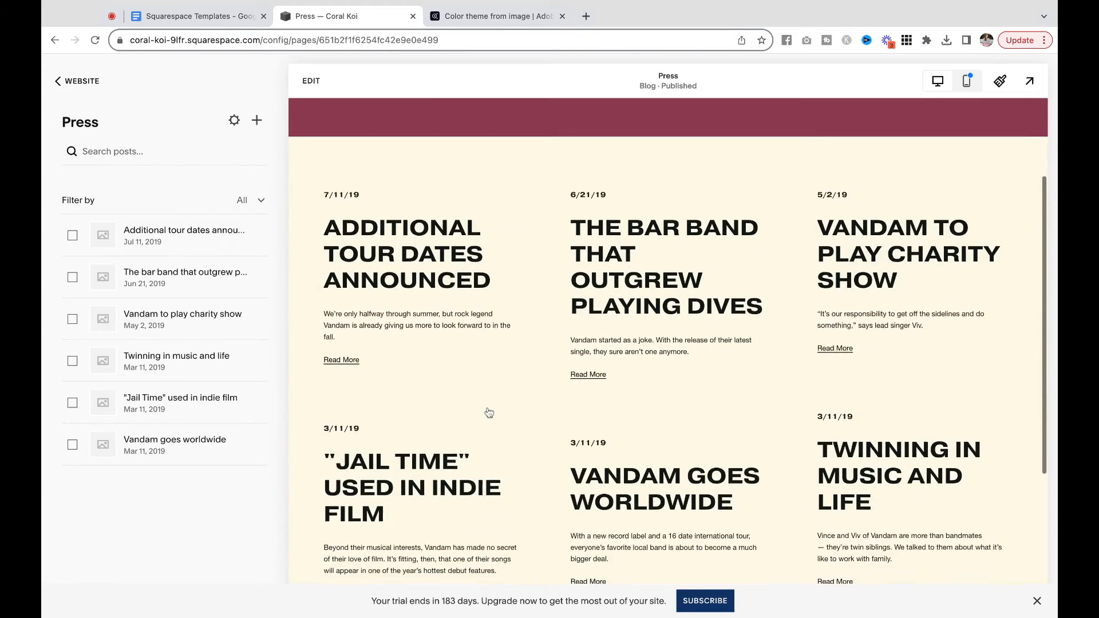
left_click(256, 236)
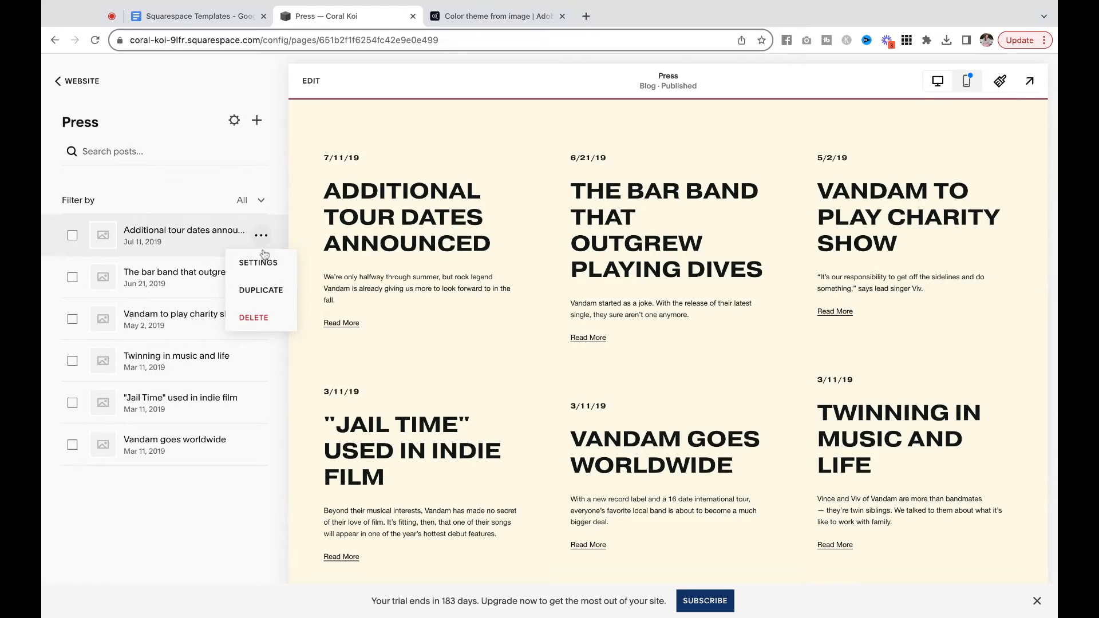
left_click(263, 267)
scroll(540, 400, "down", 2)
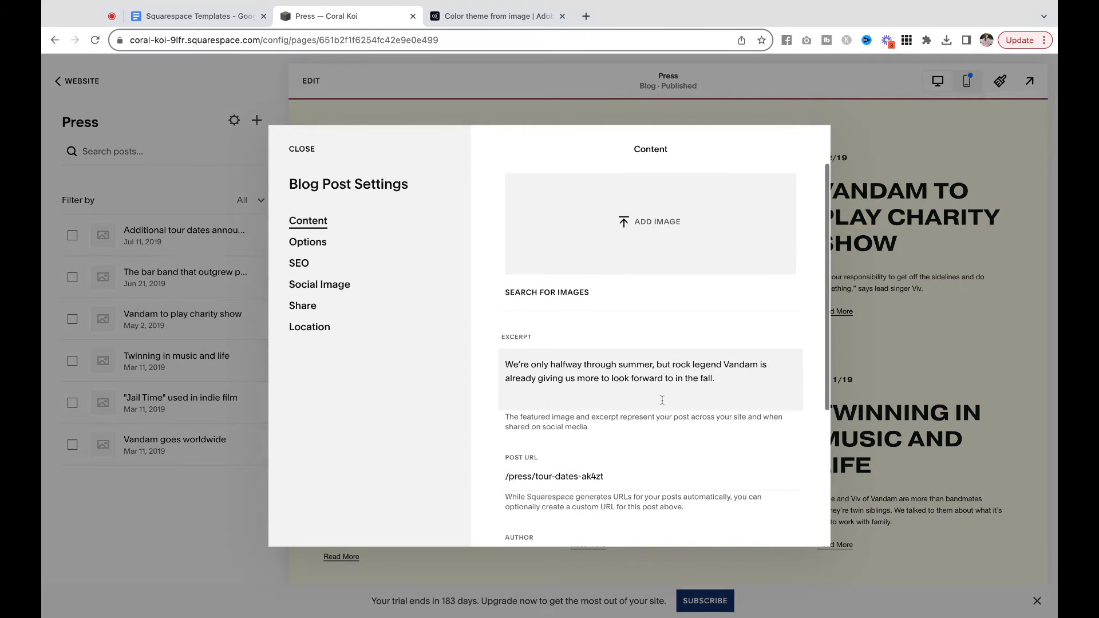
triple_click(736, 389)
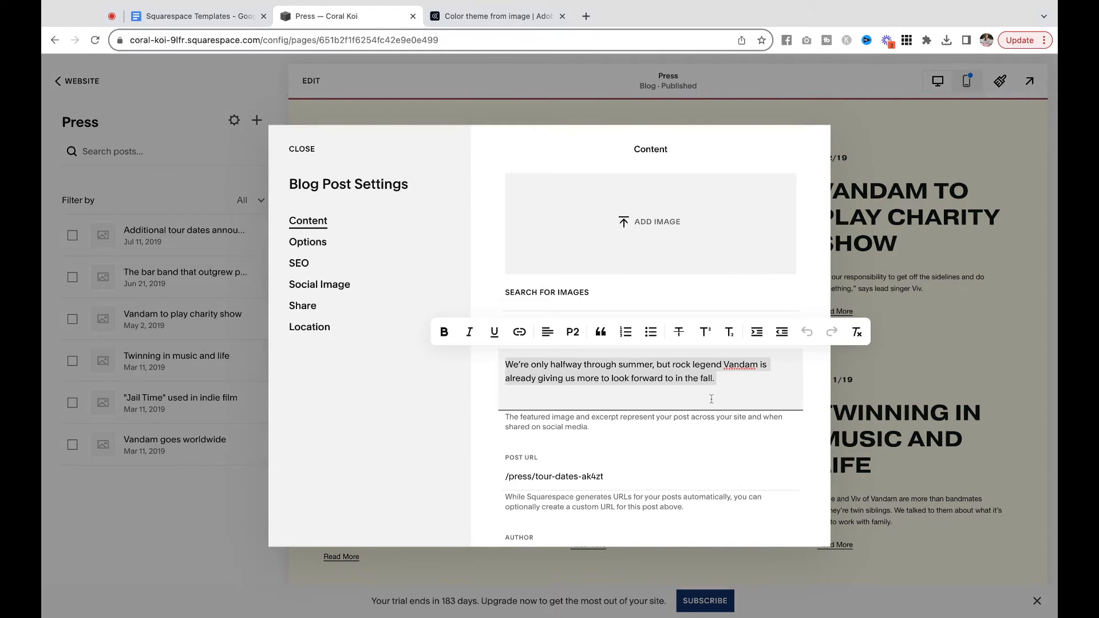
left_click(306, 150)
Step: Open the Additional tour dates announced post from the blog page and look through its body and author bio
left_click(381, 224)
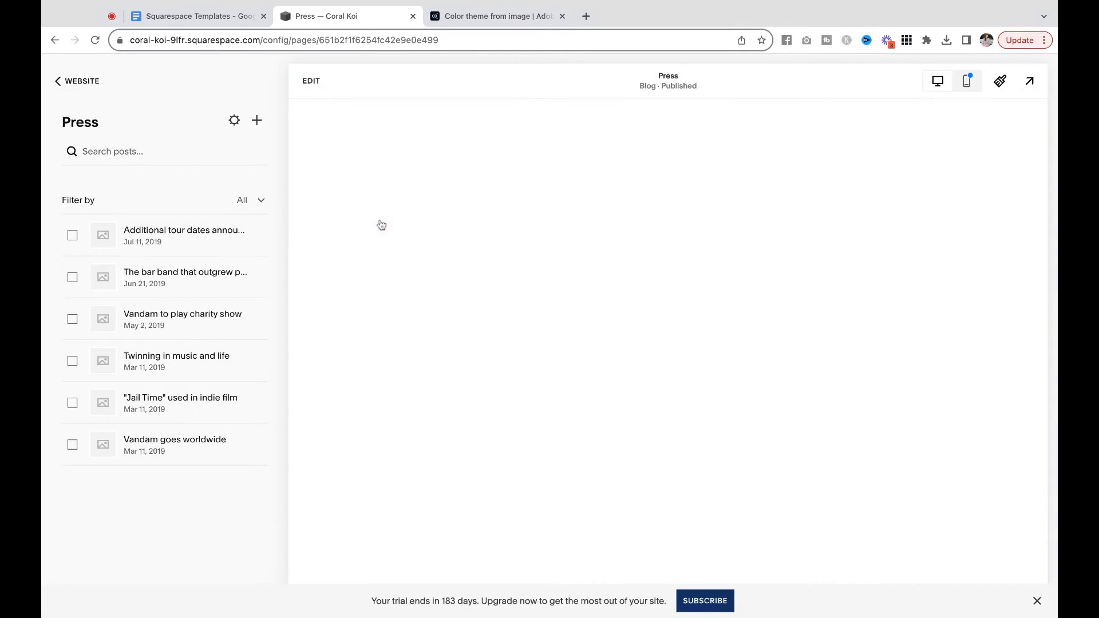
scroll(613, 424, "down", 8)
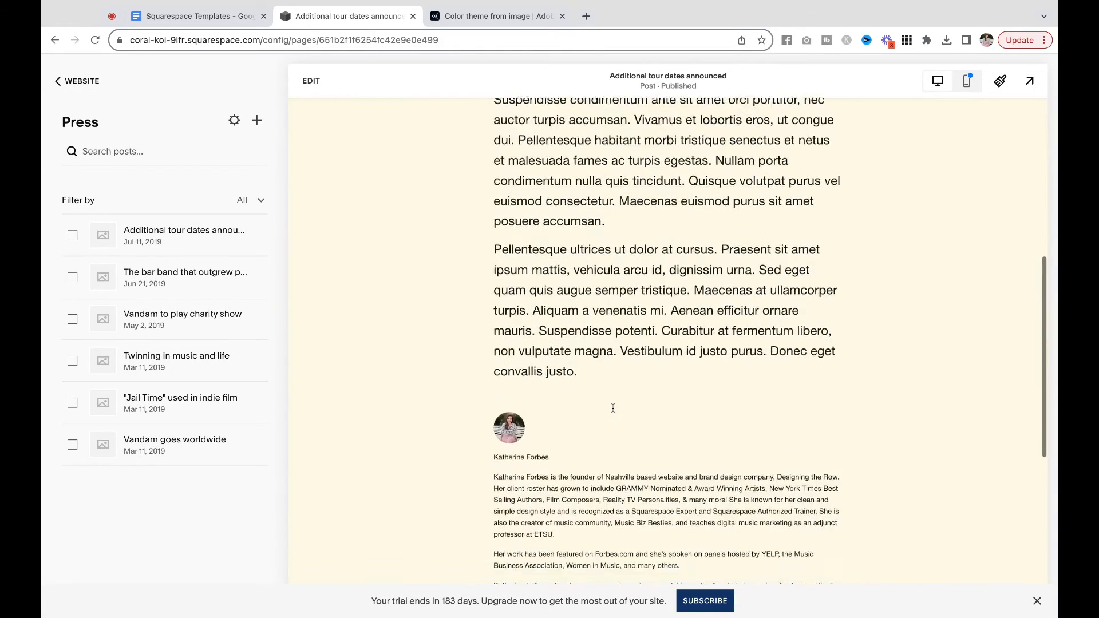
scroll(613, 408, "up", 8)
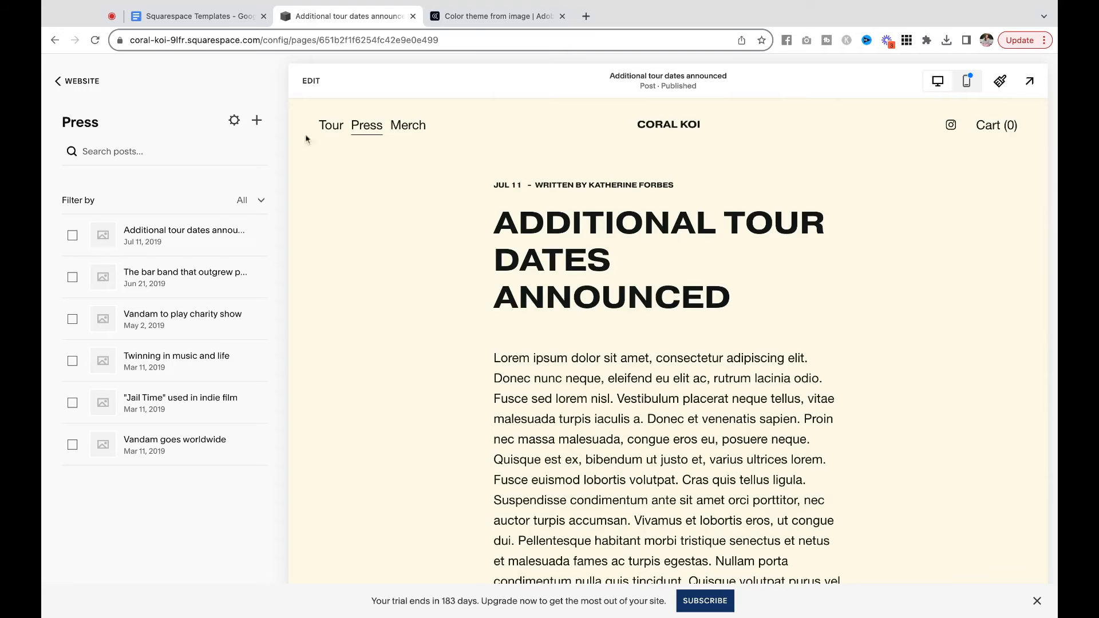
Step: Move the Press page to Not Linked and place Home first in the Main Navigation
left_click(78, 84)
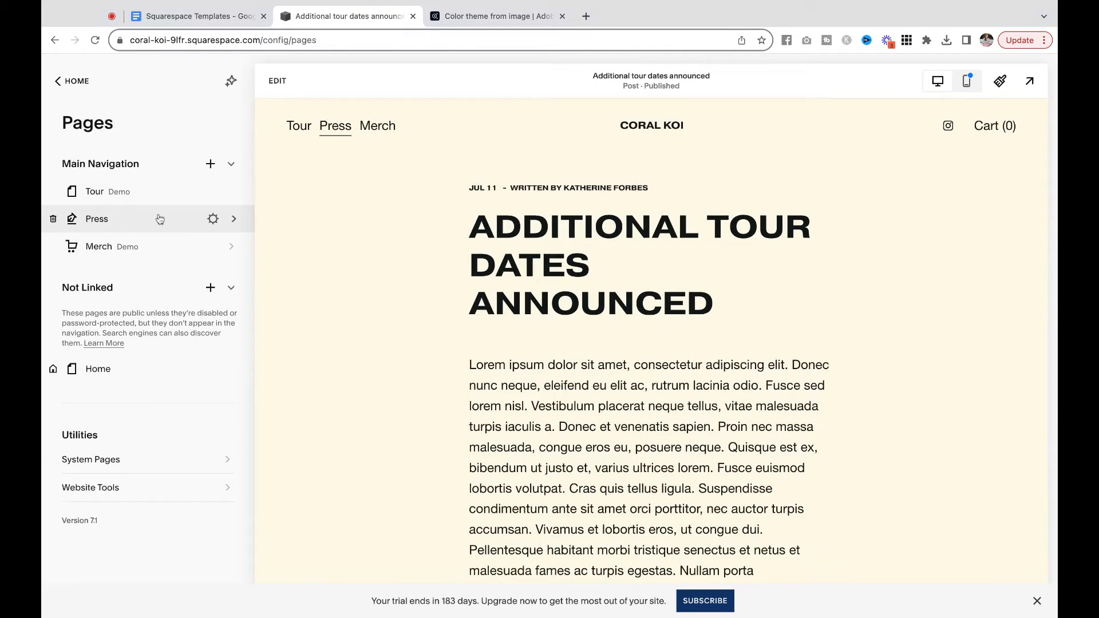
left_click_drag(160, 218, 159, 371)
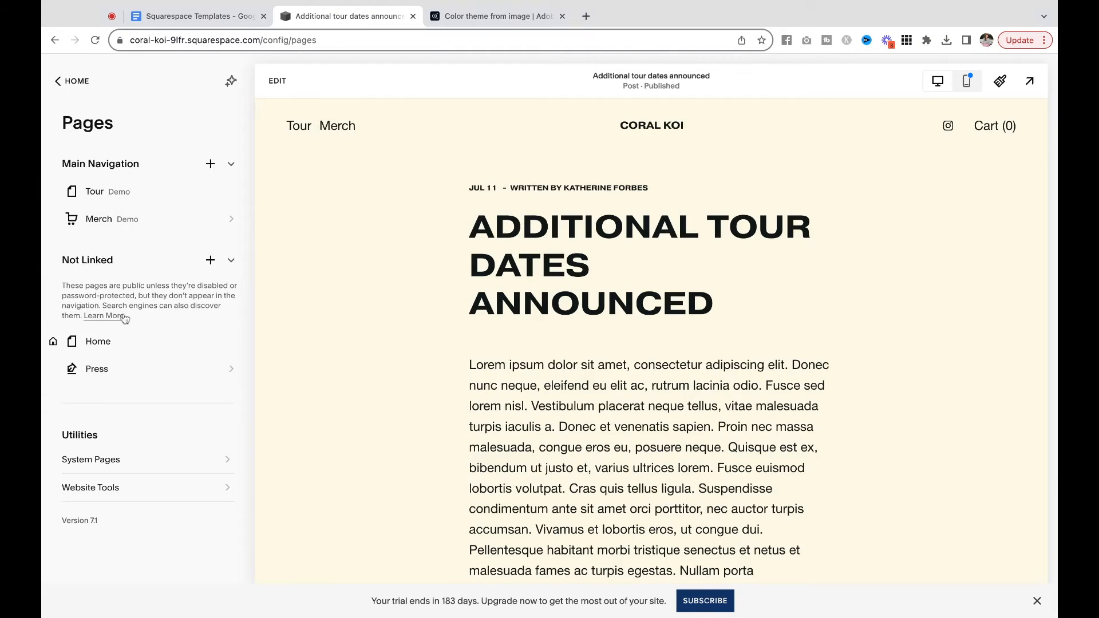
left_click_drag(118, 348, 118, 194)
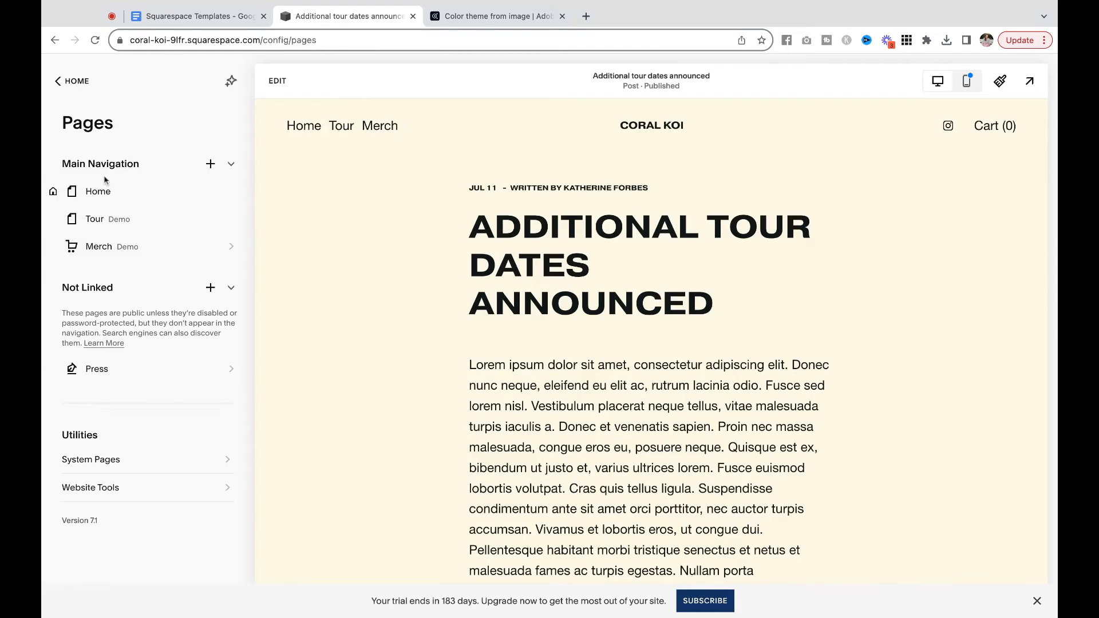
Step: Bring the Home page back into the preview and look over the site's available marketing tools
left_click(297, 135)
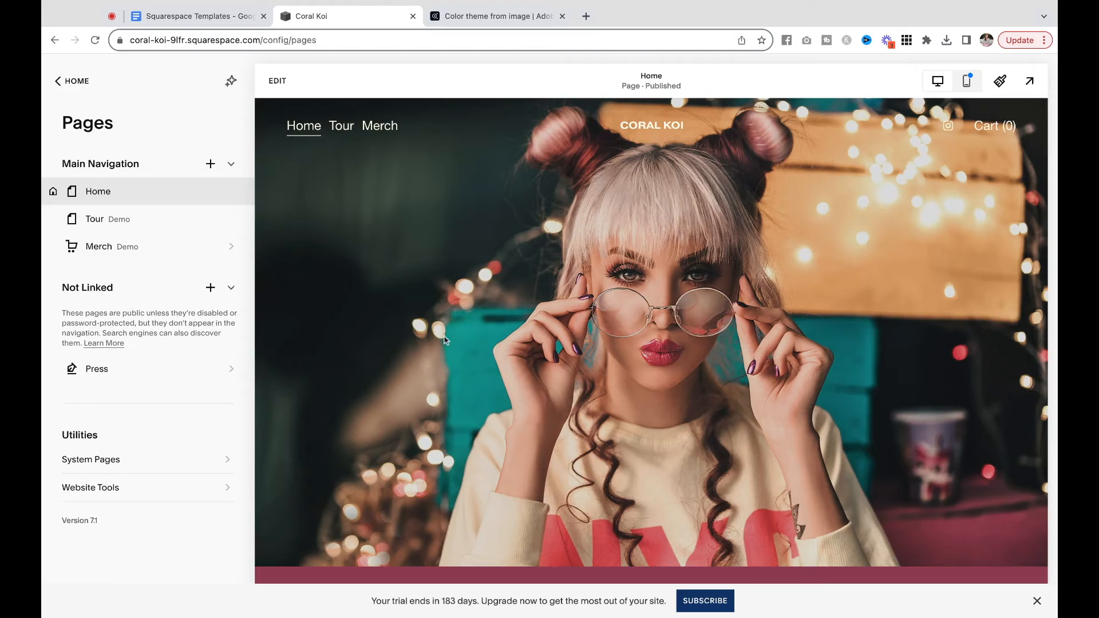
left_click(77, 82)
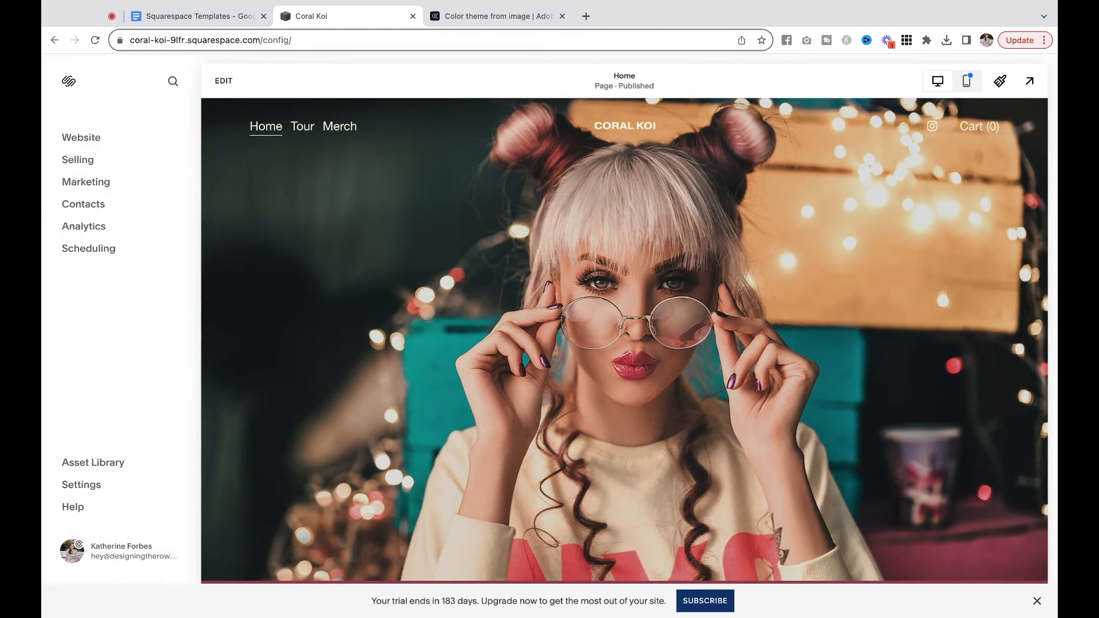
left_click(101, 191)
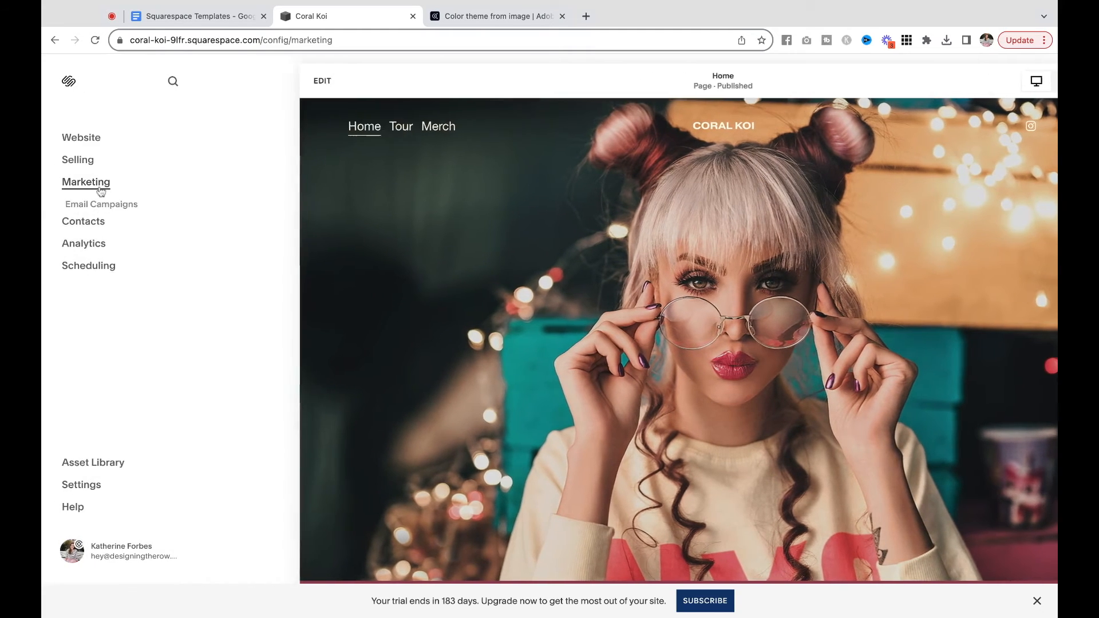
left_click(114, 232)
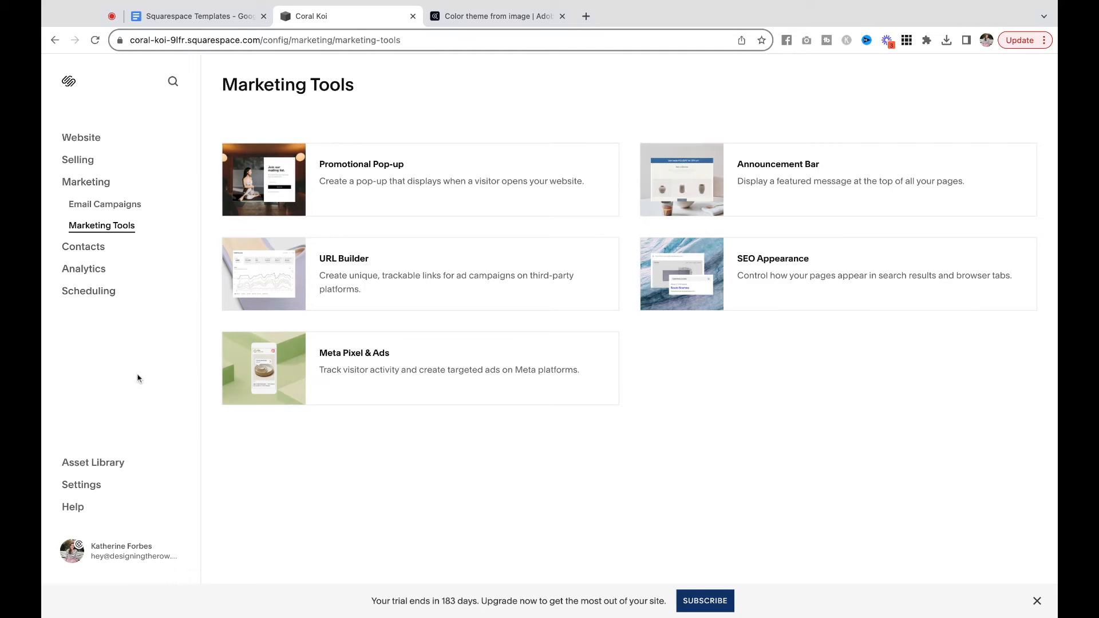
Step: Add youtube.com/designingtherowvideos to the site's social links and return to the website's pages
left_click(94, 487)
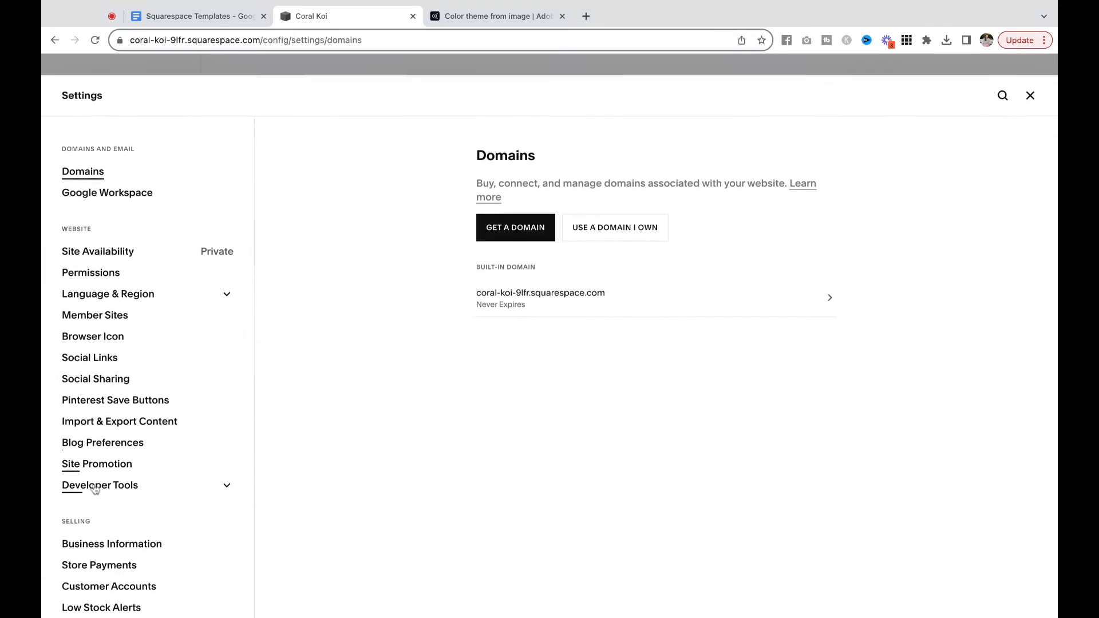
left_click(114, 358)
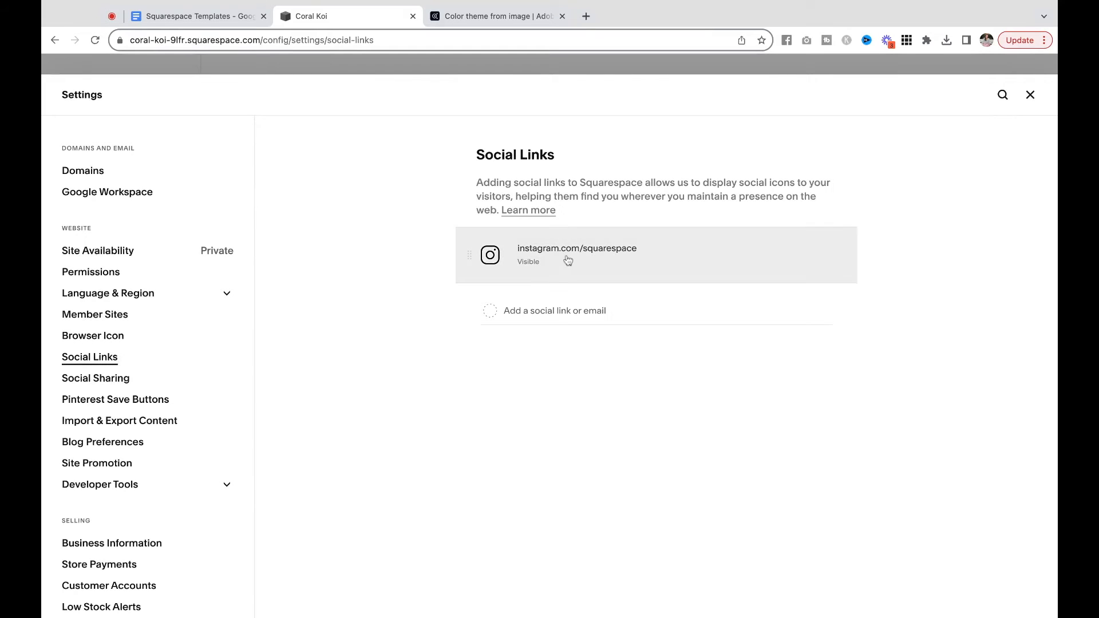
left_click(594, 312)
type("youtube.com/designingtherowvideos")
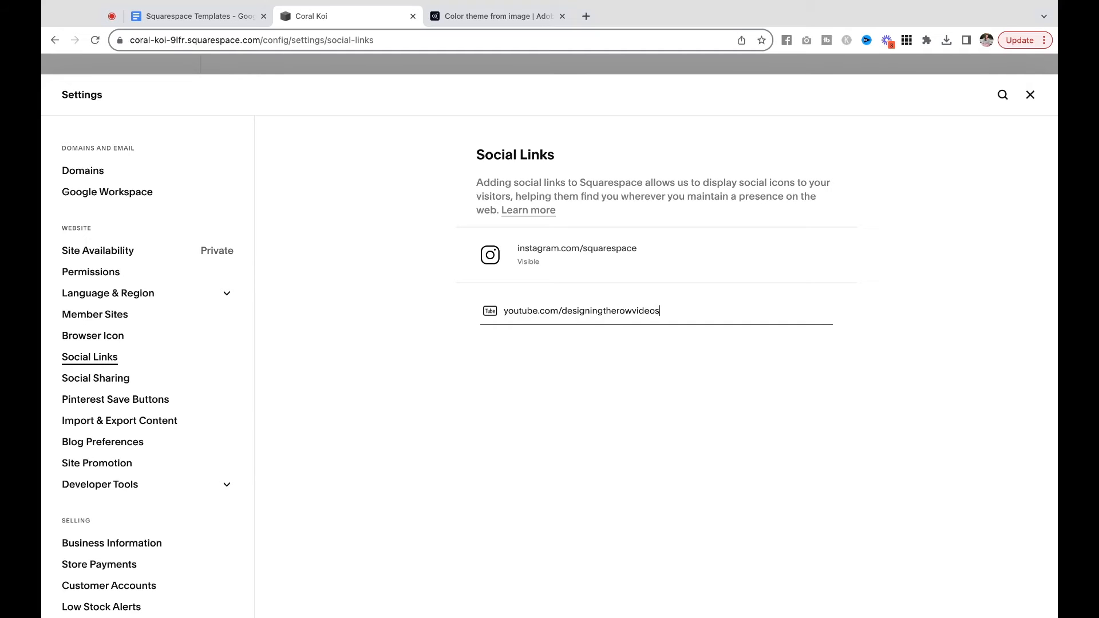
key("Return")
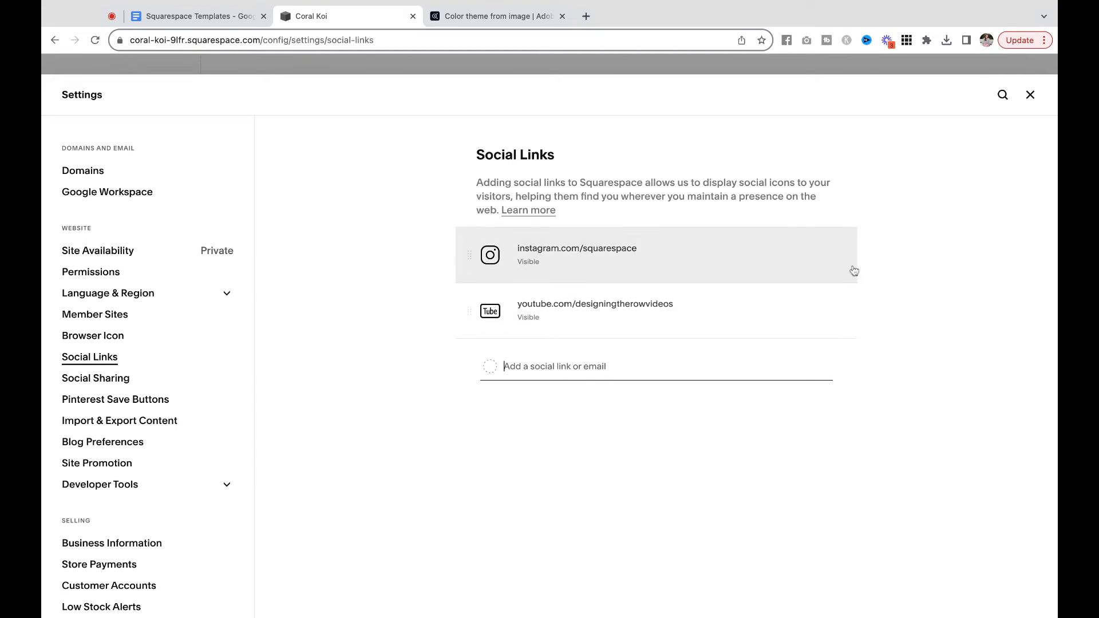
left_click(1031, 96)
left_click(93, 137)
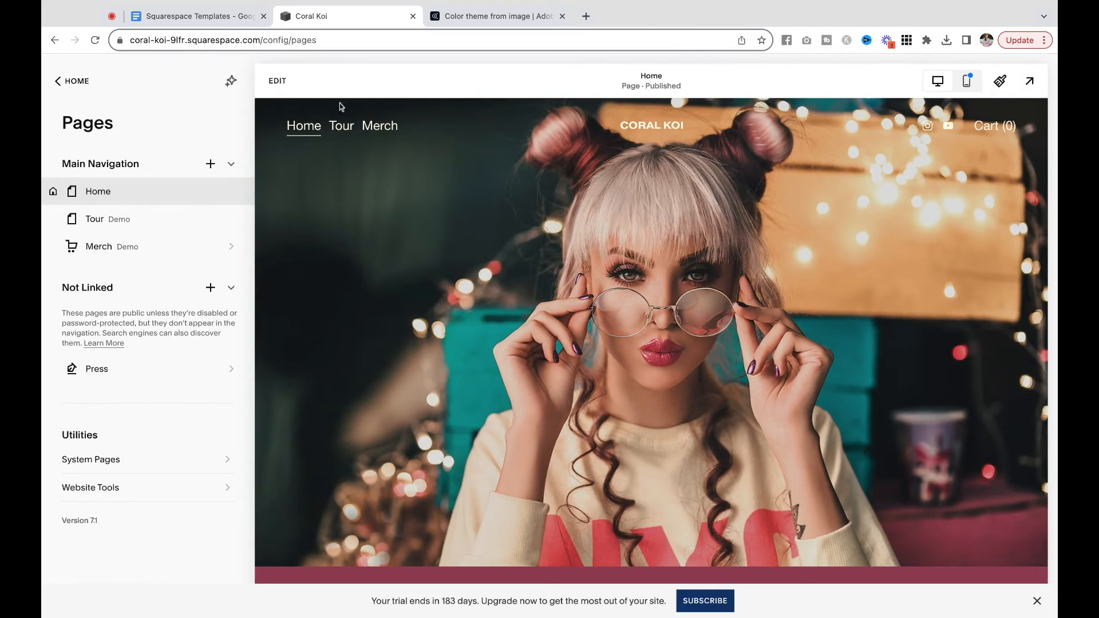
Step: Edit the Home page and set the site title's custom font size to 3.8rem in the site styles
left_click(277, 81)
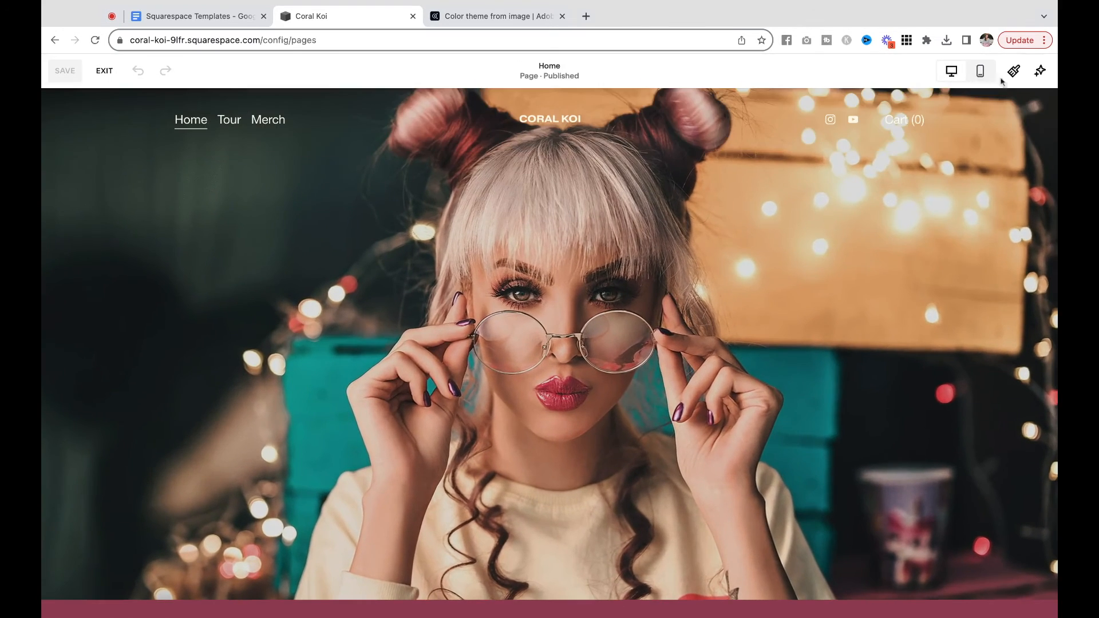
left_click(1014, 72)
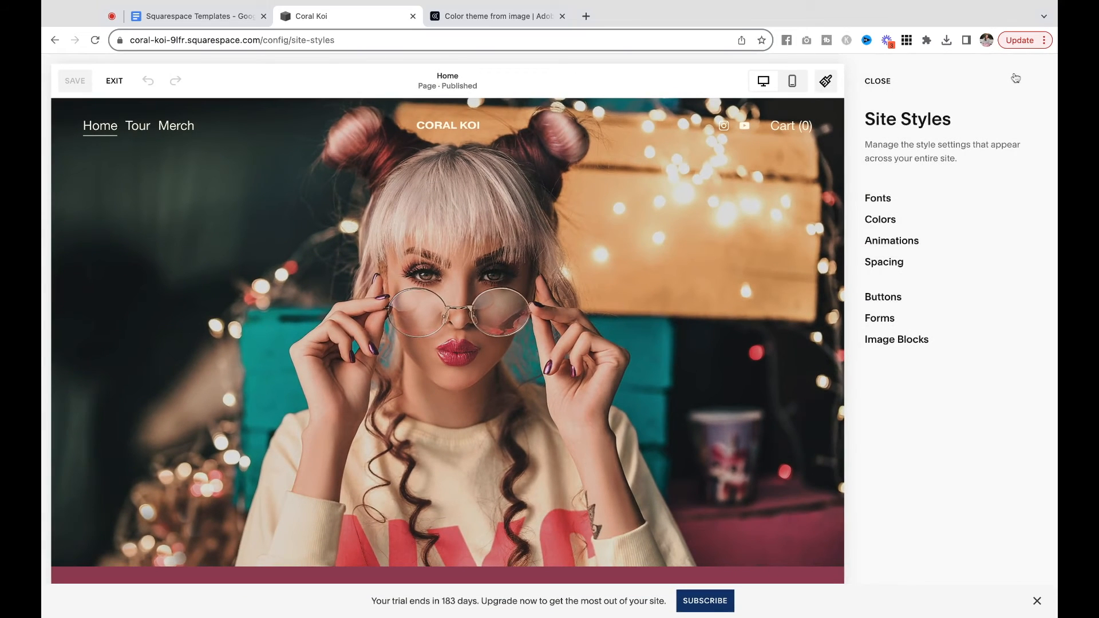
left_click(877, 200)
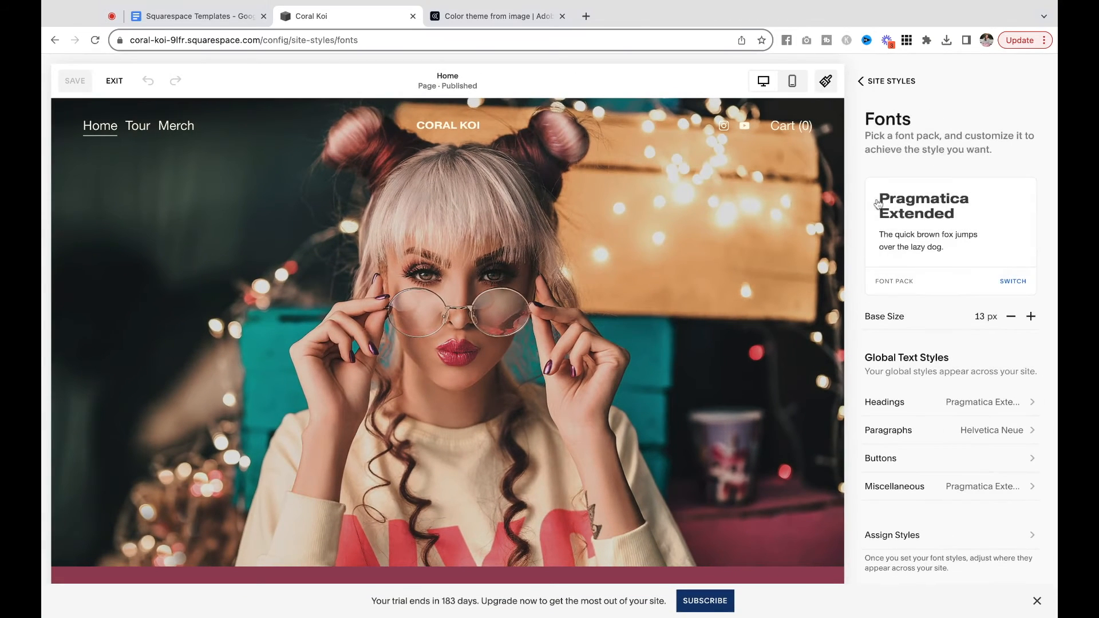
left_click(458, 133)
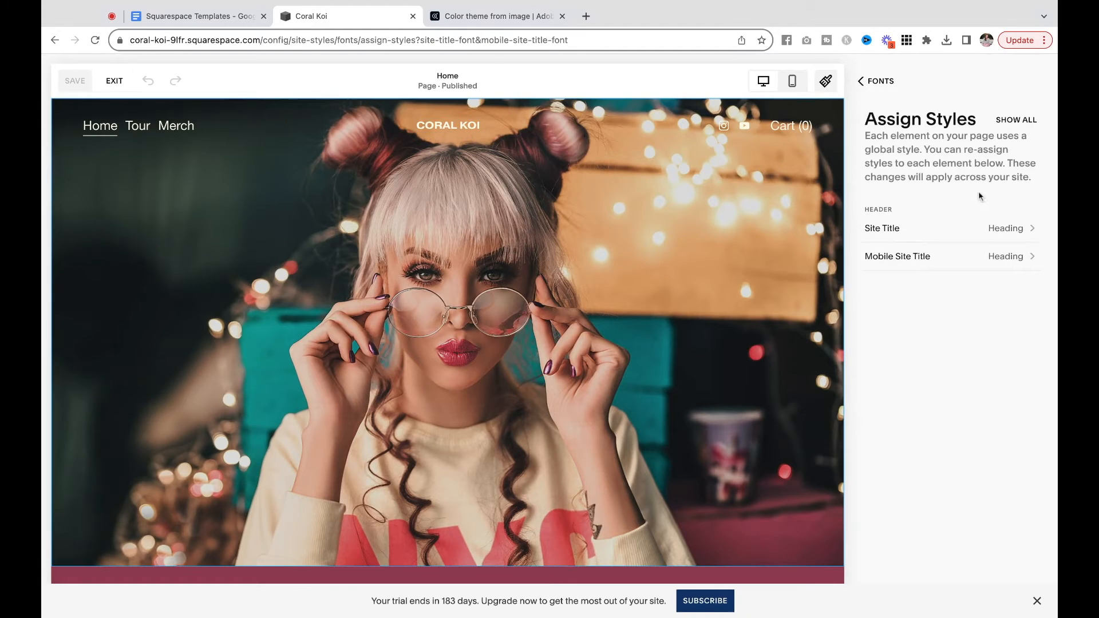
left_click(1003, 229)
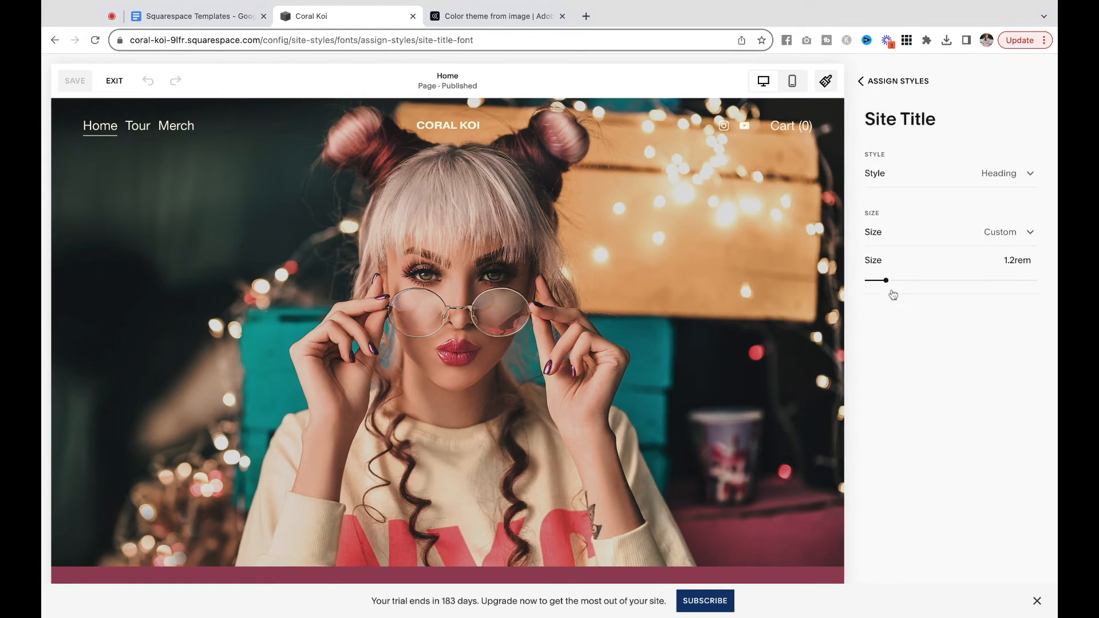
left_click_drag(886, 280, 929, 281)
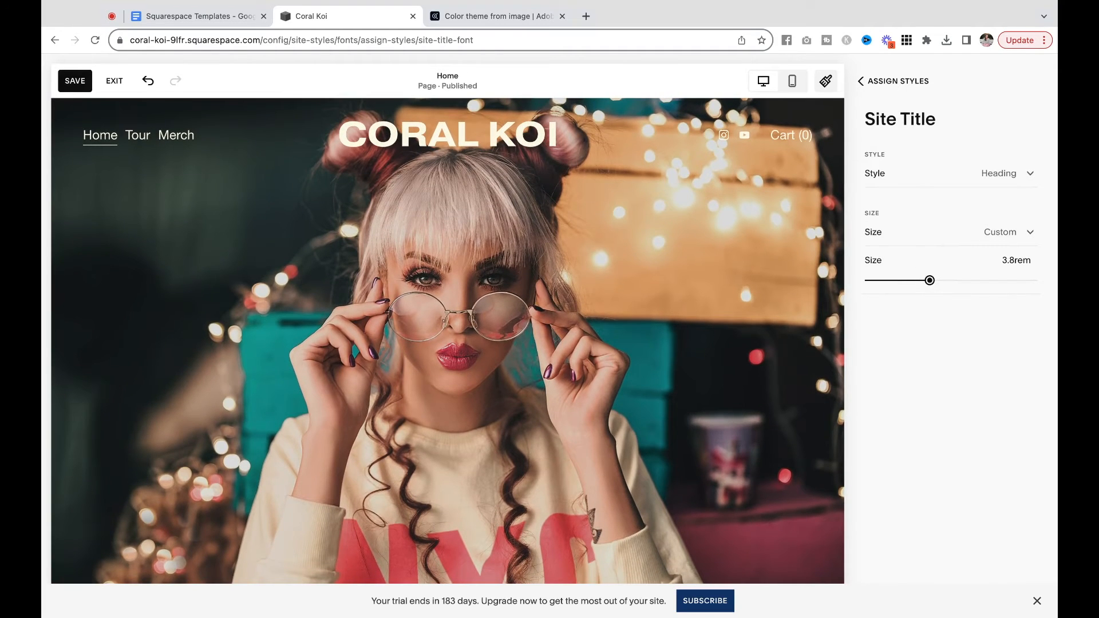
left_click(891, 86)
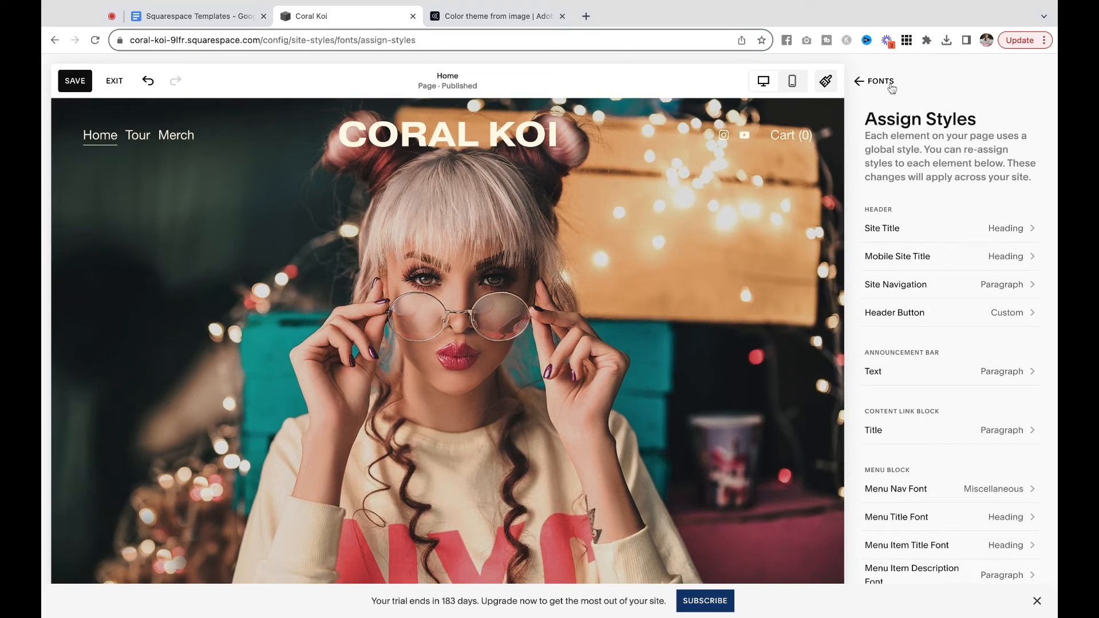
Step: Set the mobile site title's size to Heading 1 while viewing the mobile layout, and close the site styles
left_click(792, 81)
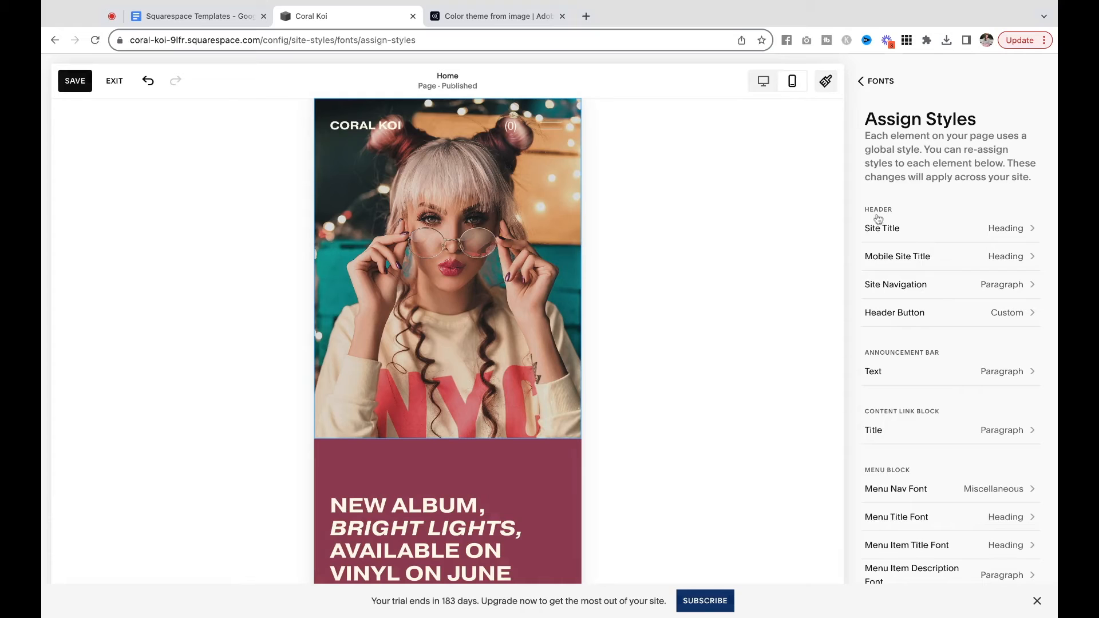
left_click(374, 123)
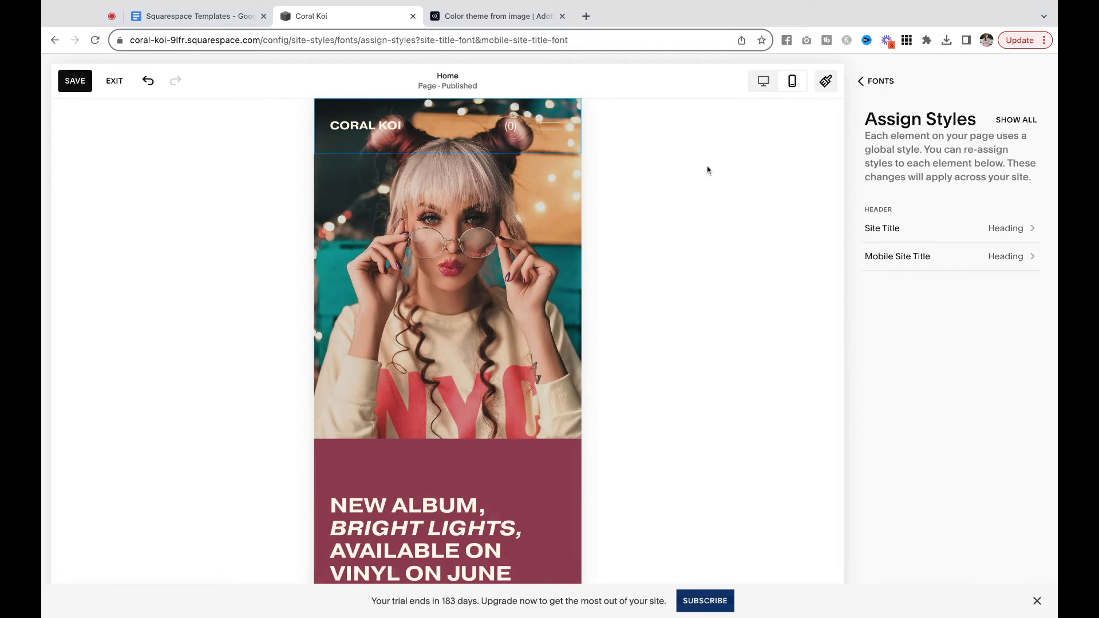
left_click(923, 260)
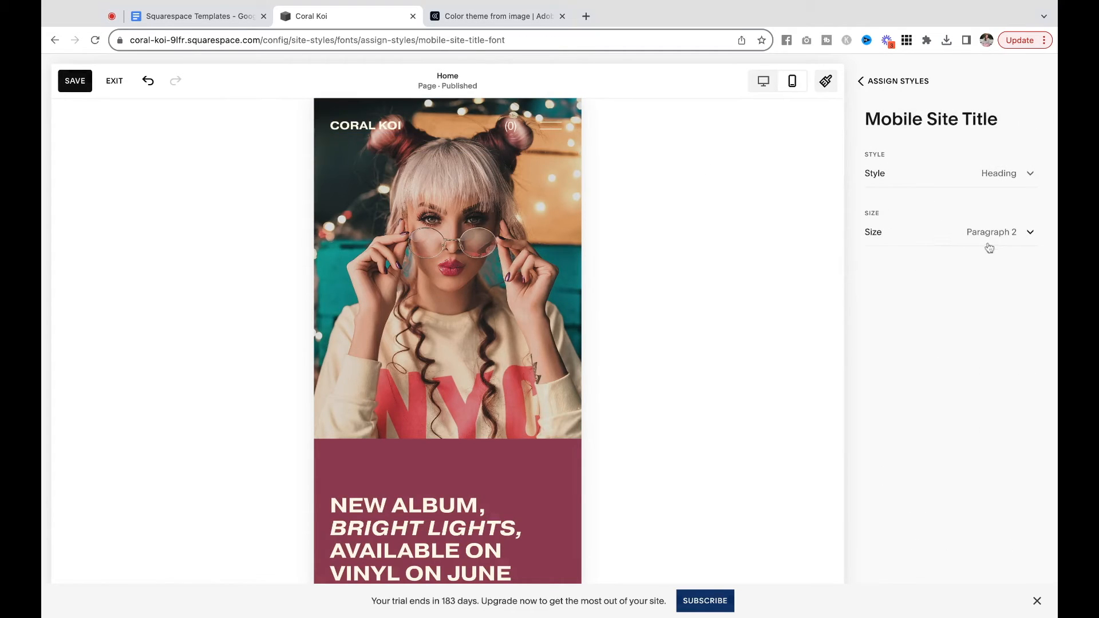
left_click(1009, 177)
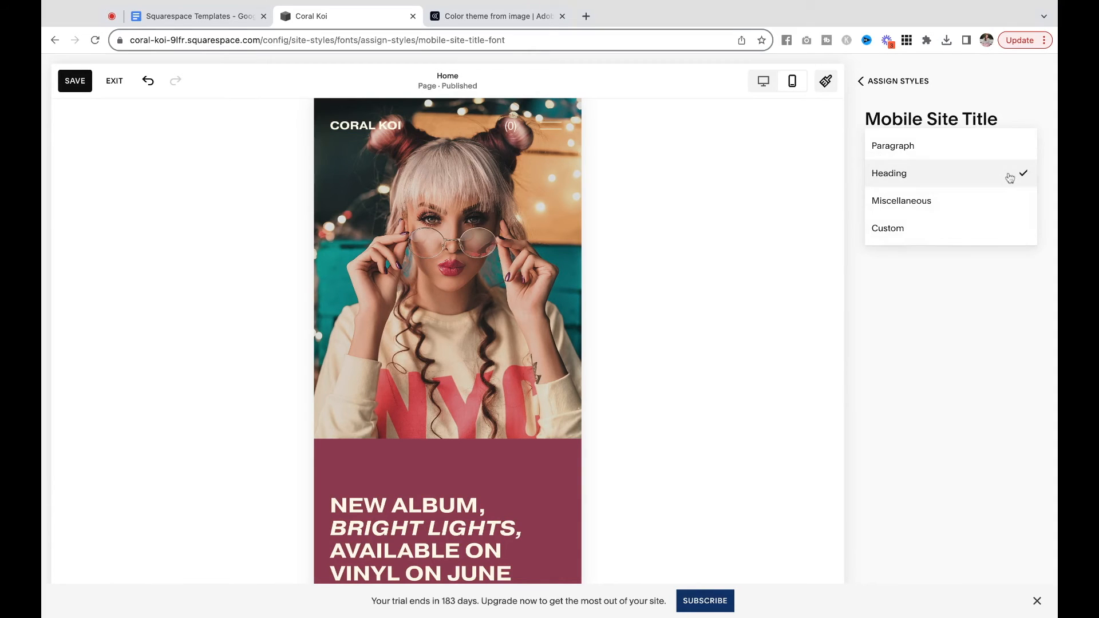
left_click(1009, 177)
left_click(1006, 239)
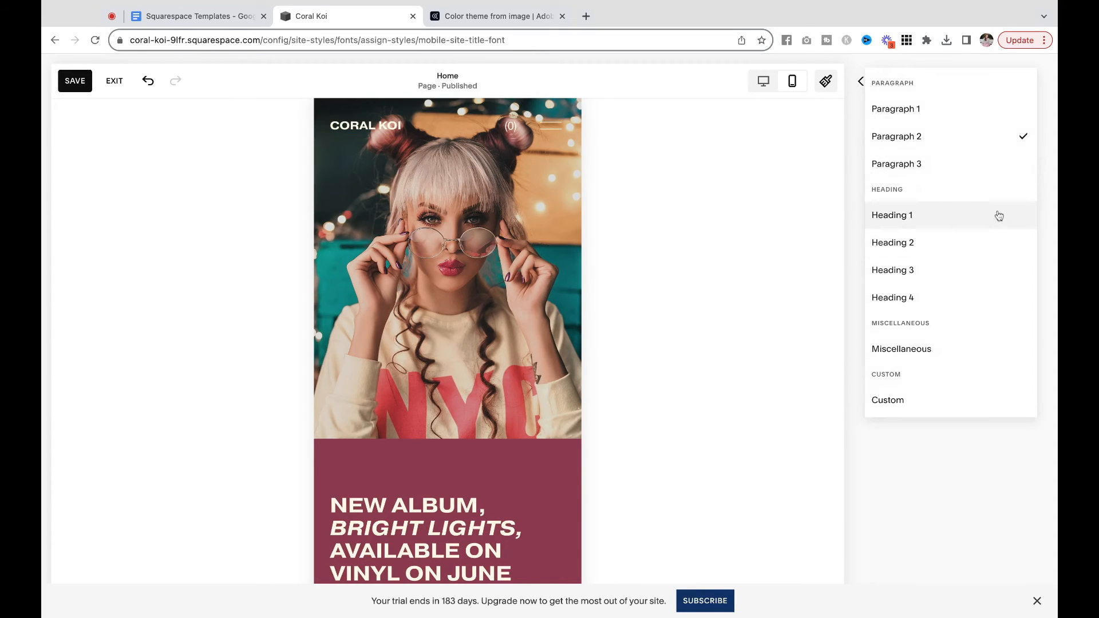
left_click(997, 224)
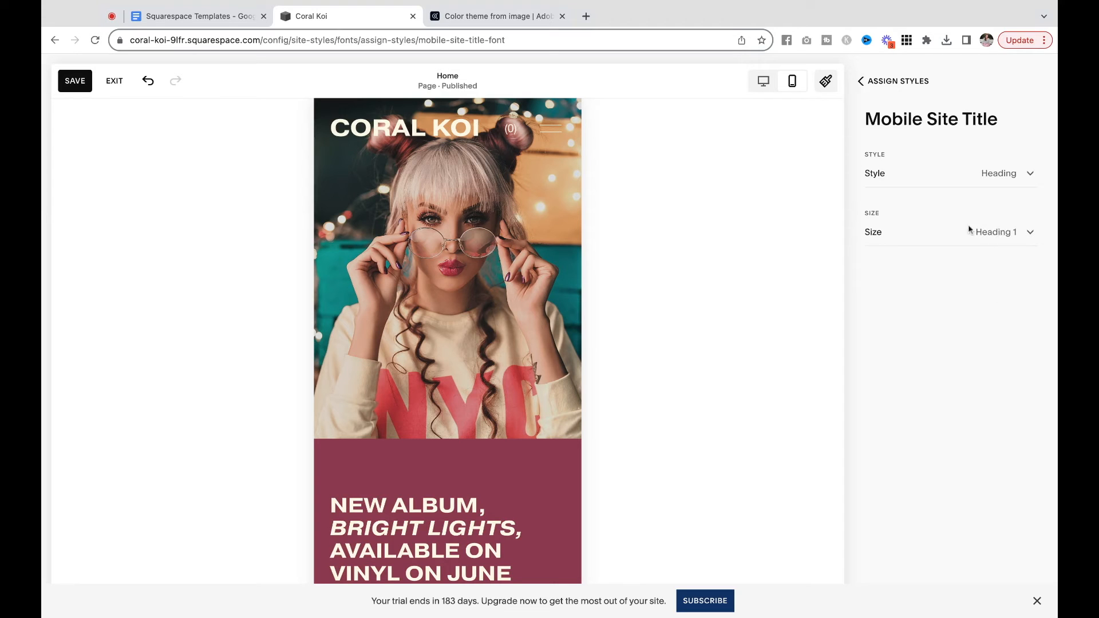
left_click(911, 85)
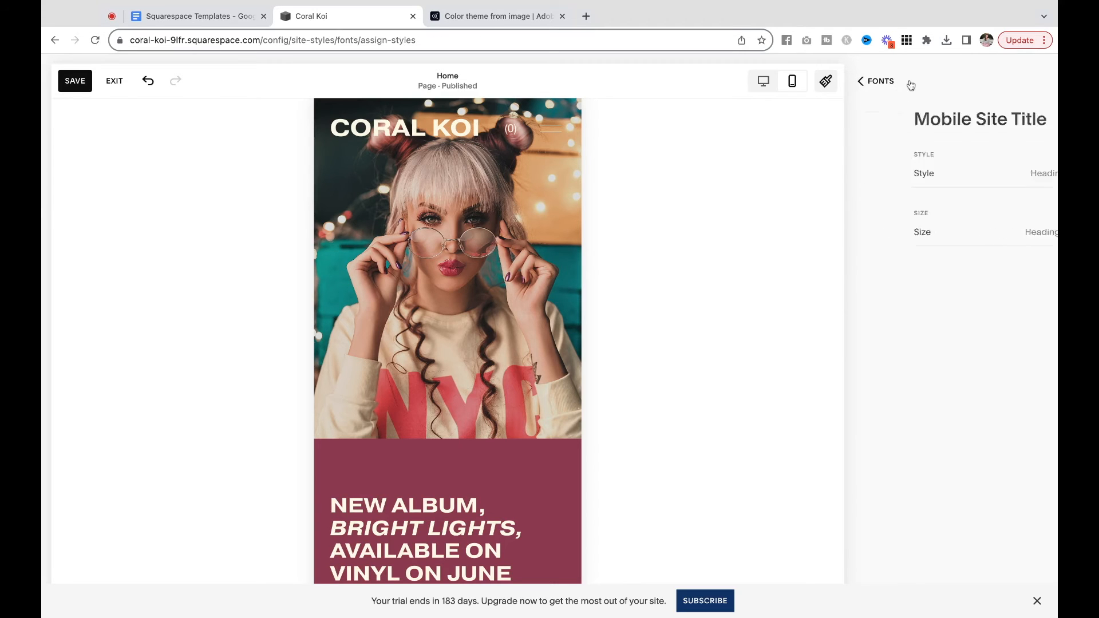
left_click(881, 86)
left_click(876, 83)
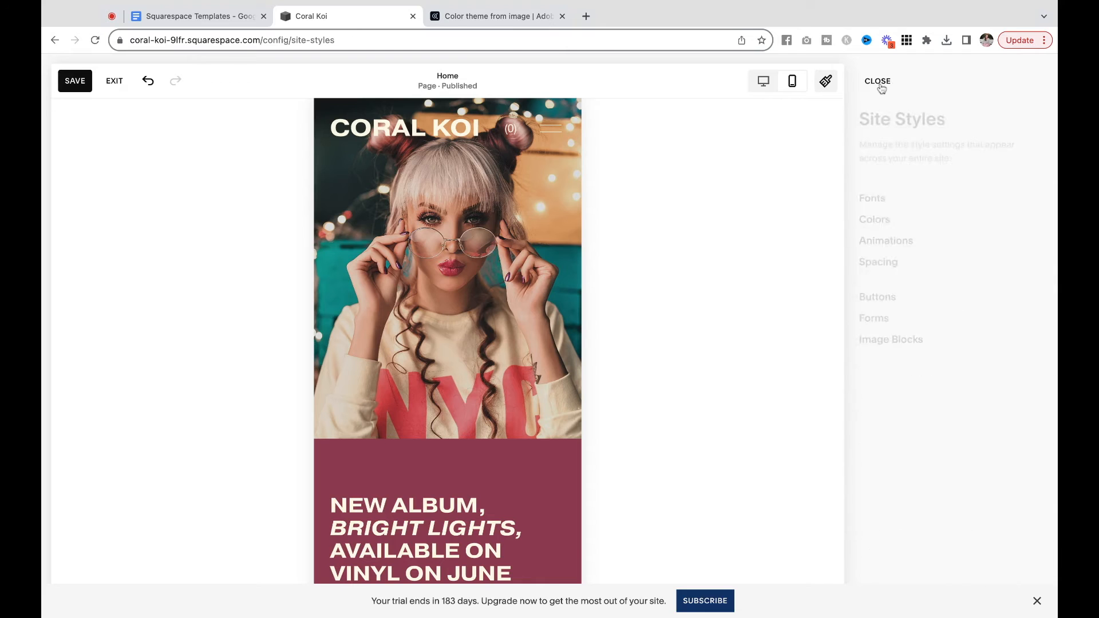
left_click(877, 82)
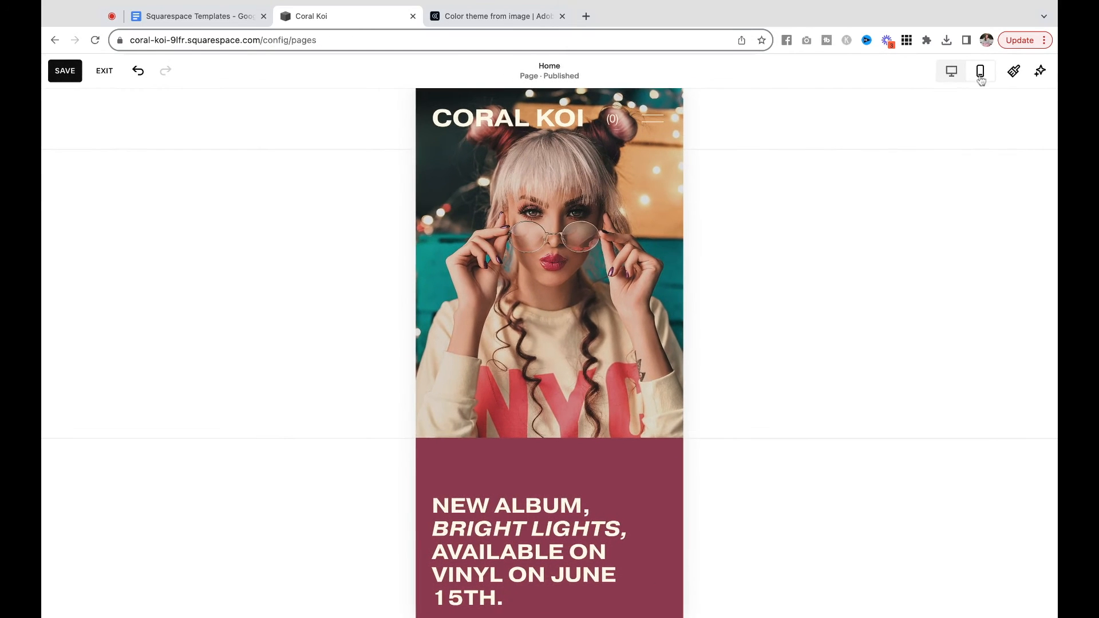
Step: Return to the desktop layout and change the site header's style to Solid
left_click(951, 81)
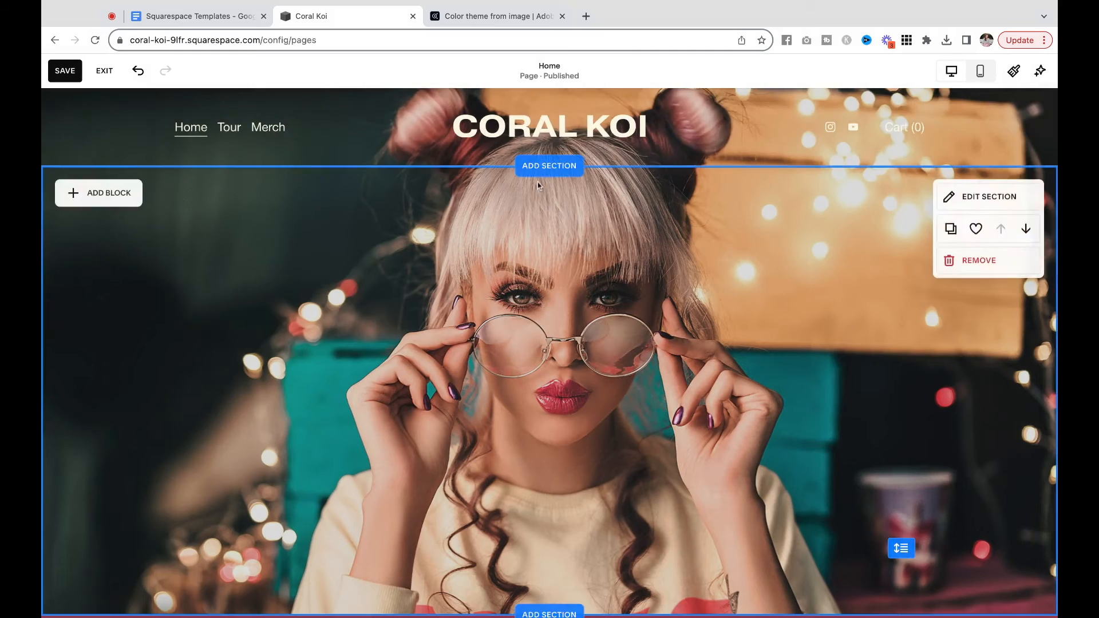
mouse_move(571, 144)
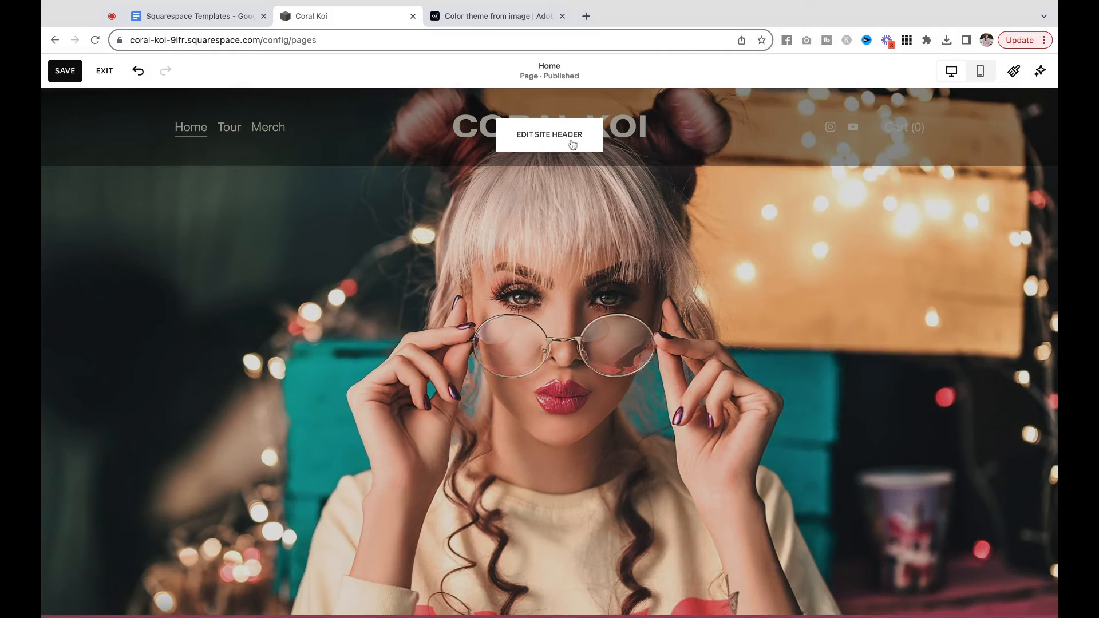
left_click(528, 142)
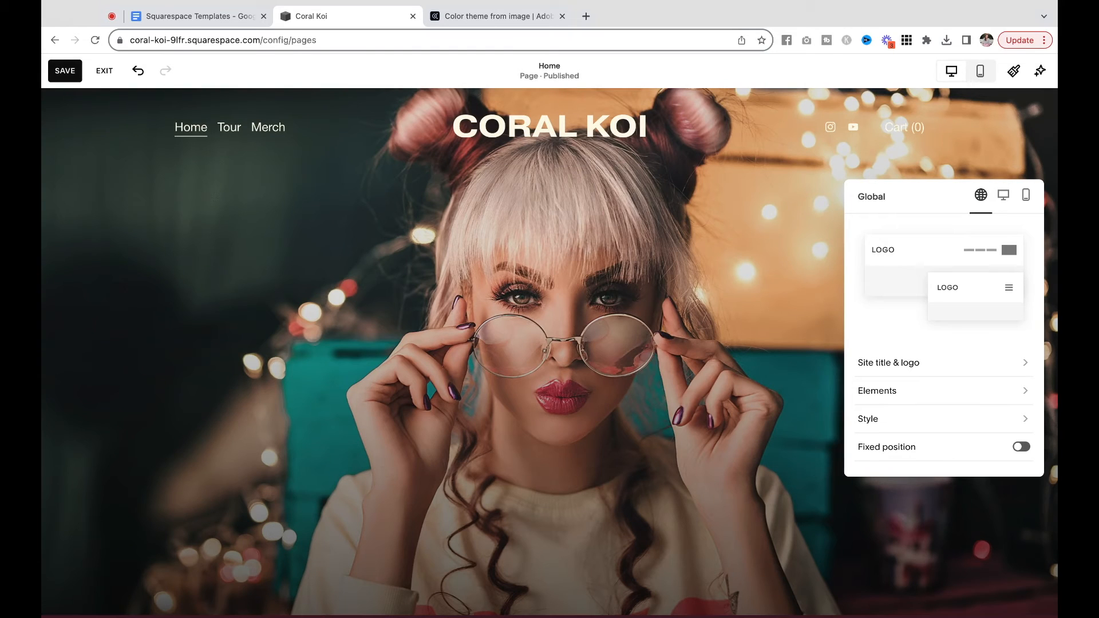
left_click(879, 424)
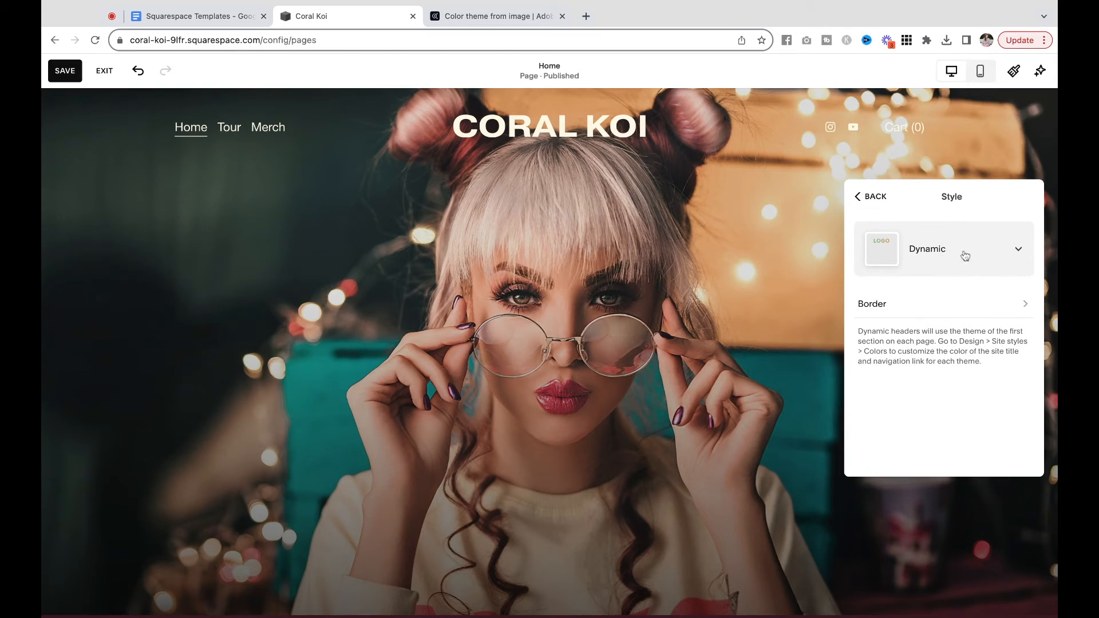
left_click(977, 266)
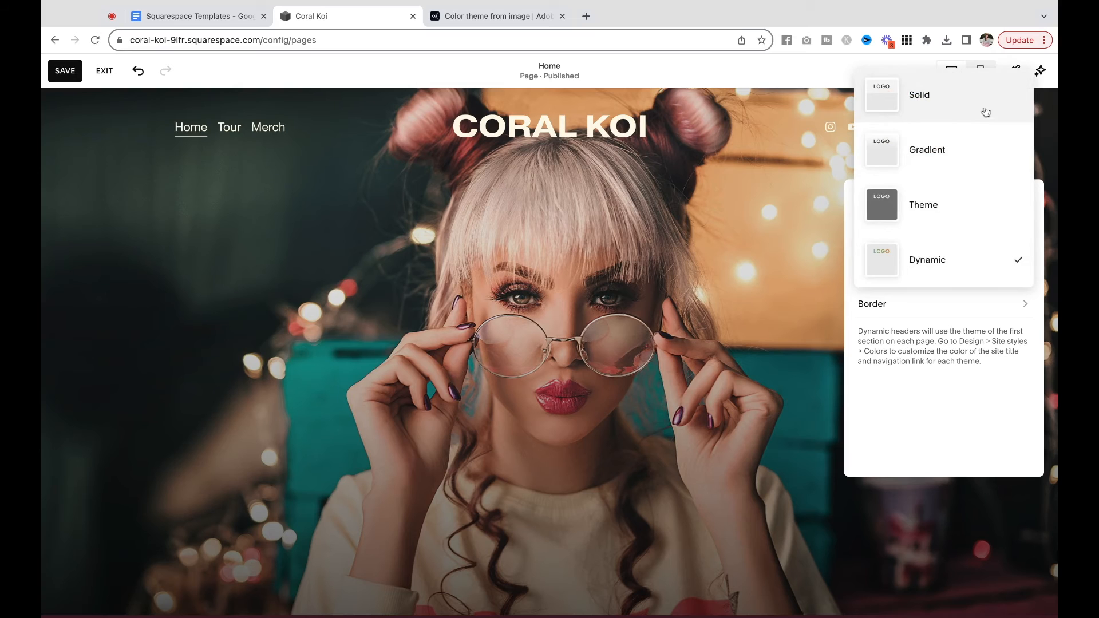
left_click(957, 90)
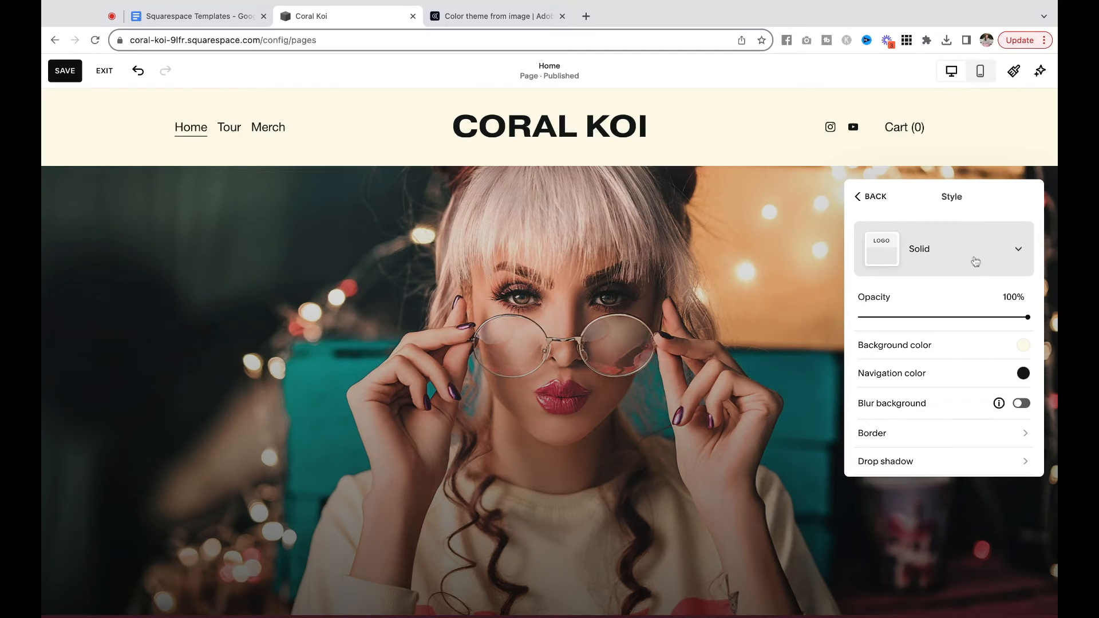
Step: Try the palette colors as the solid header's background and return to the lightest cream swatch
left_click(1022, 345)
left_click(993, 350)
left_click(960, 353)
left_click(922, 354)
left_click(885, 353)
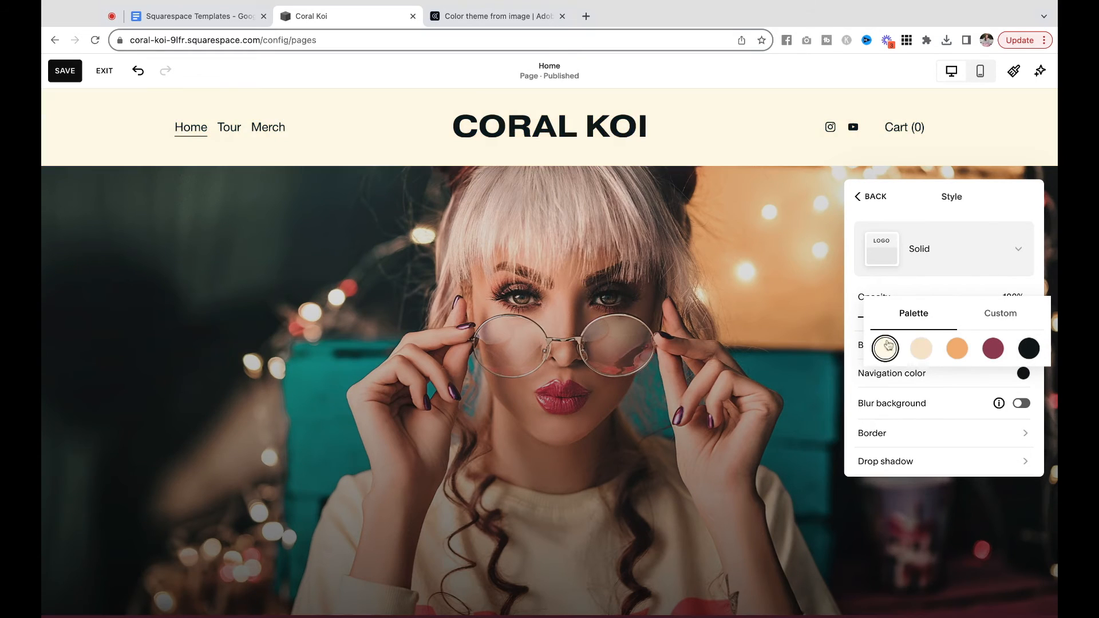
Step: Change the site header's style to Gradient
left_click(853, 288)
left_click(941, 268)
left_click(941, 307)
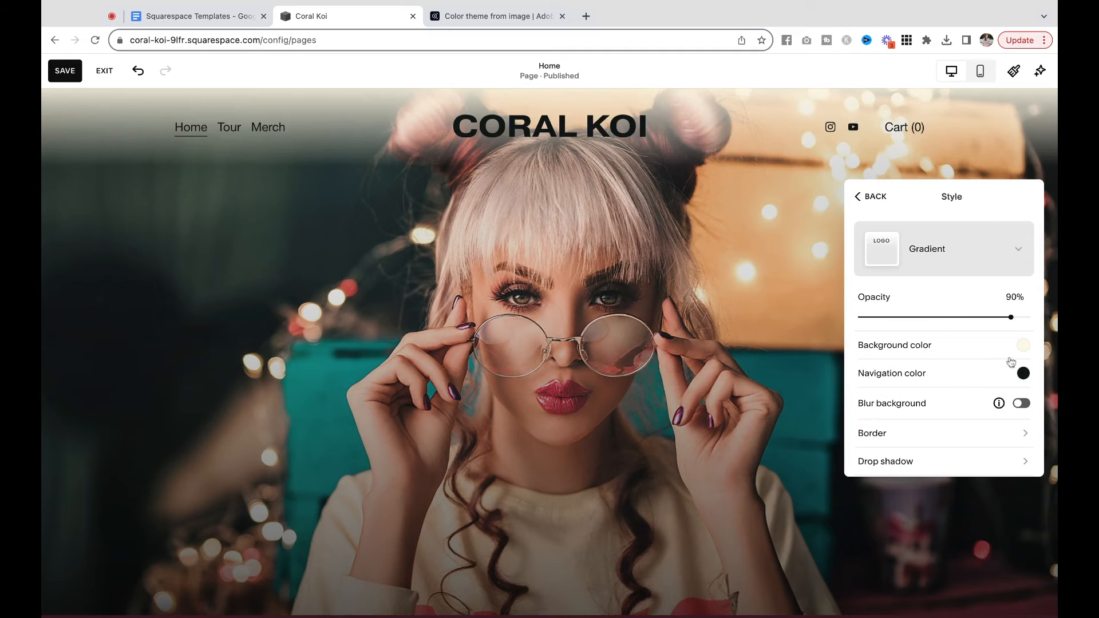
Step: Set the gradient header's background color to the palette's black and its navigation color to the lightest cream
left_click(1023, 345)
left_click(1025, 350)
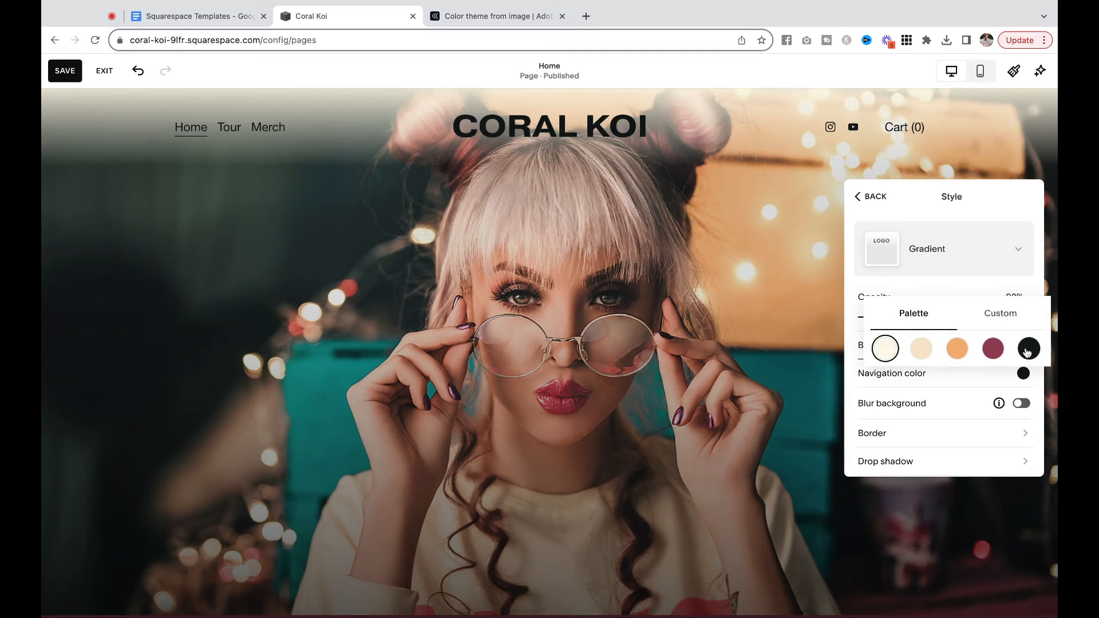
left_click(853, 372)
left_click(1023, 373)
left_click(885, 378)
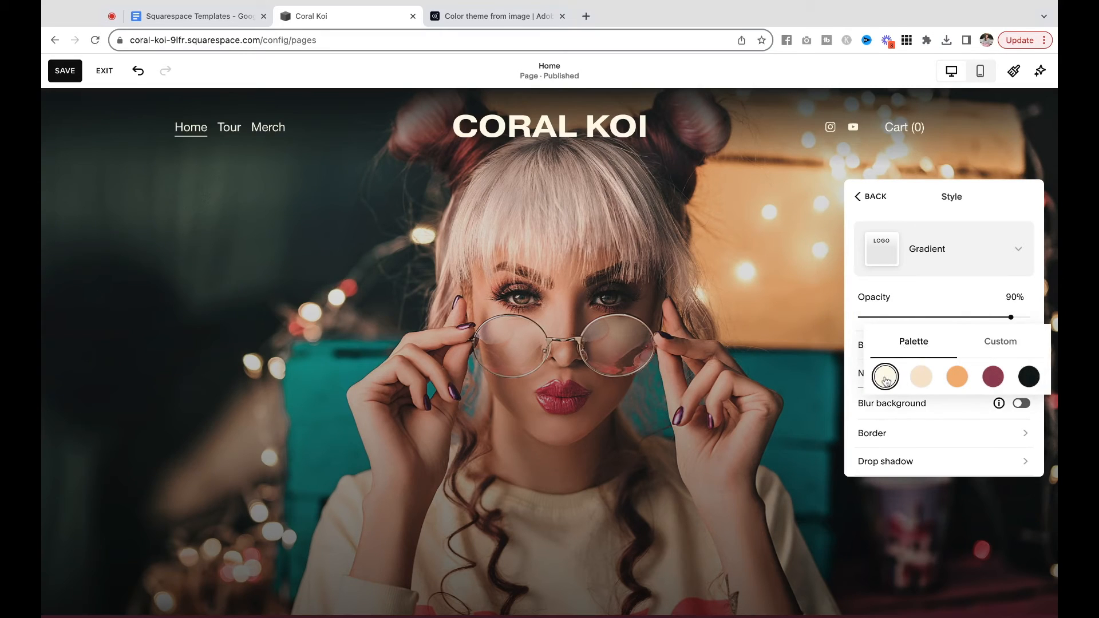
left_click(848, 355)
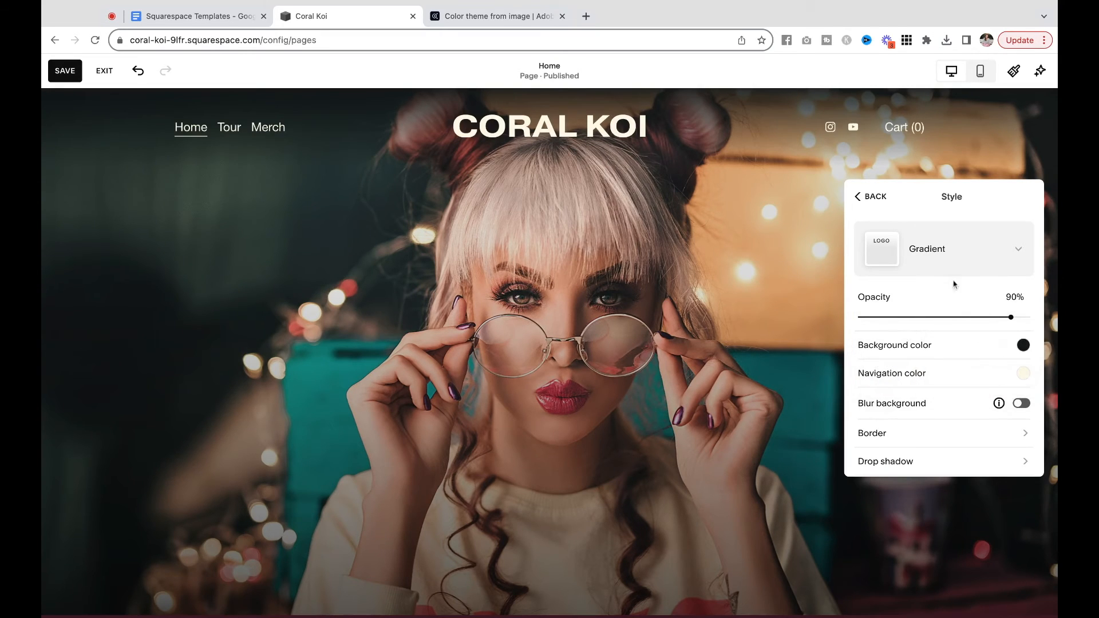
left_click(962, 252)
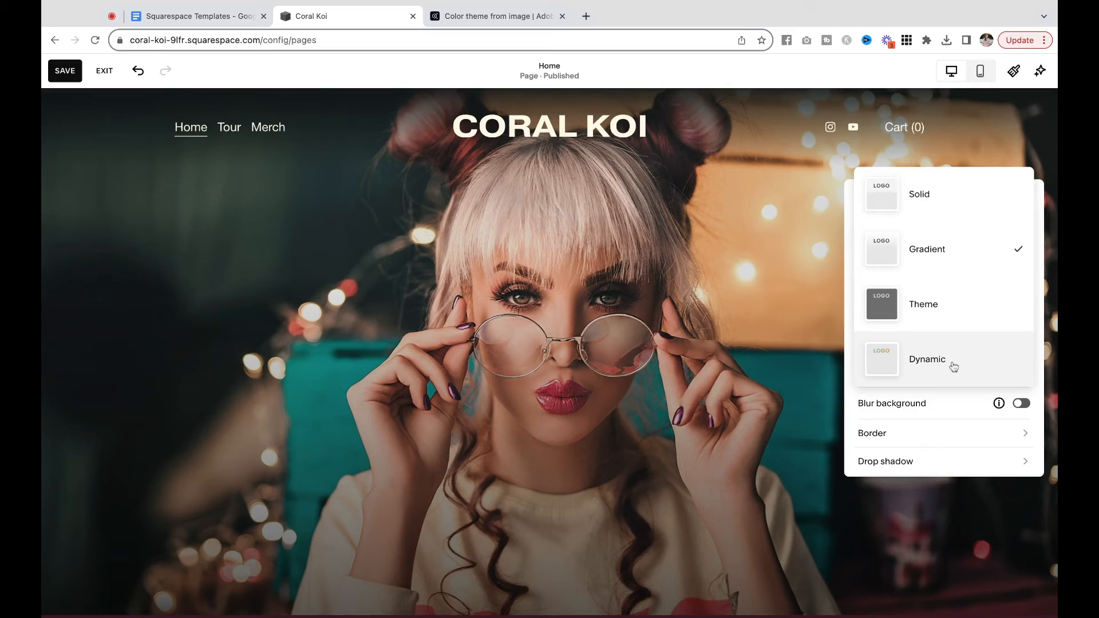
left_click(852, 408)
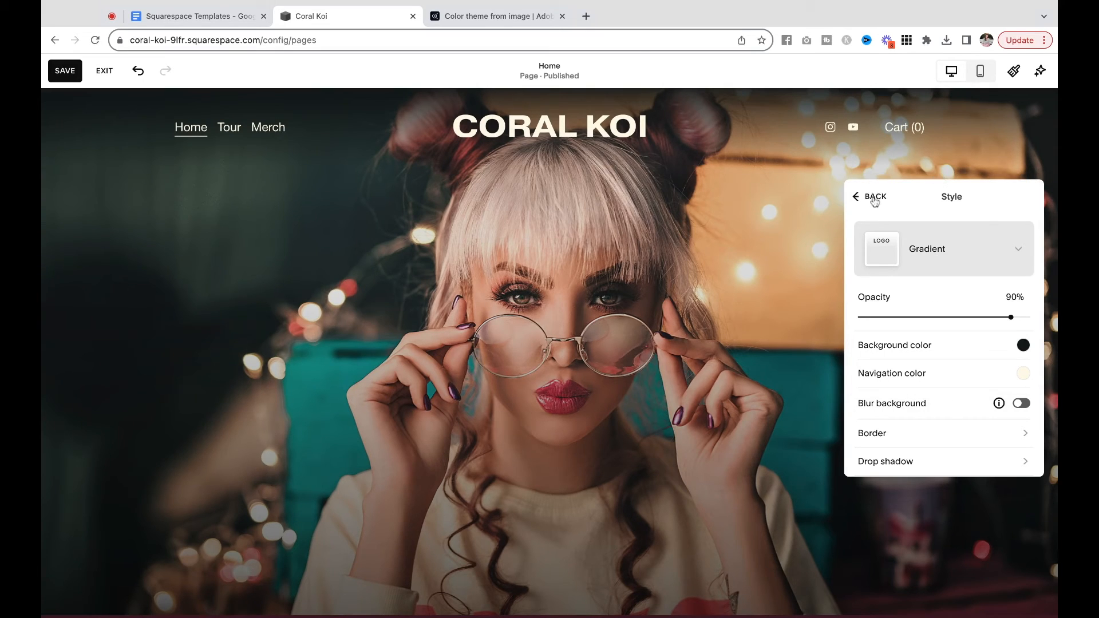
Step: Turn on the header border on the top edge only, in the palette's burgundy with thickness L
scroll(894, 367, "down", 1)
left_click(887, 409)
left_click(999, 238)
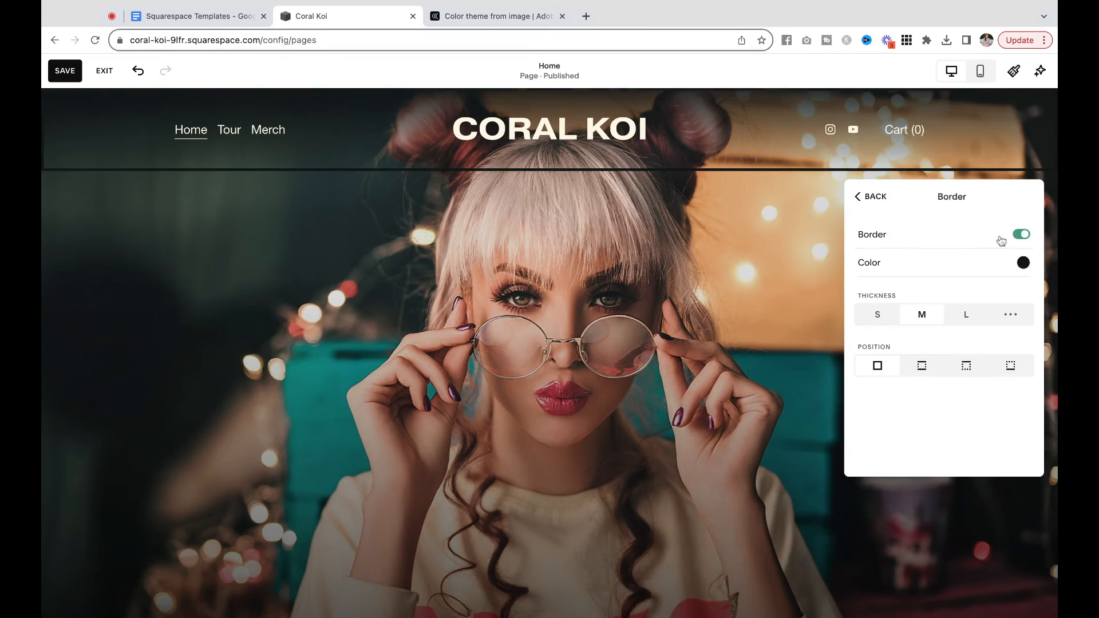
left_click(966, 369)
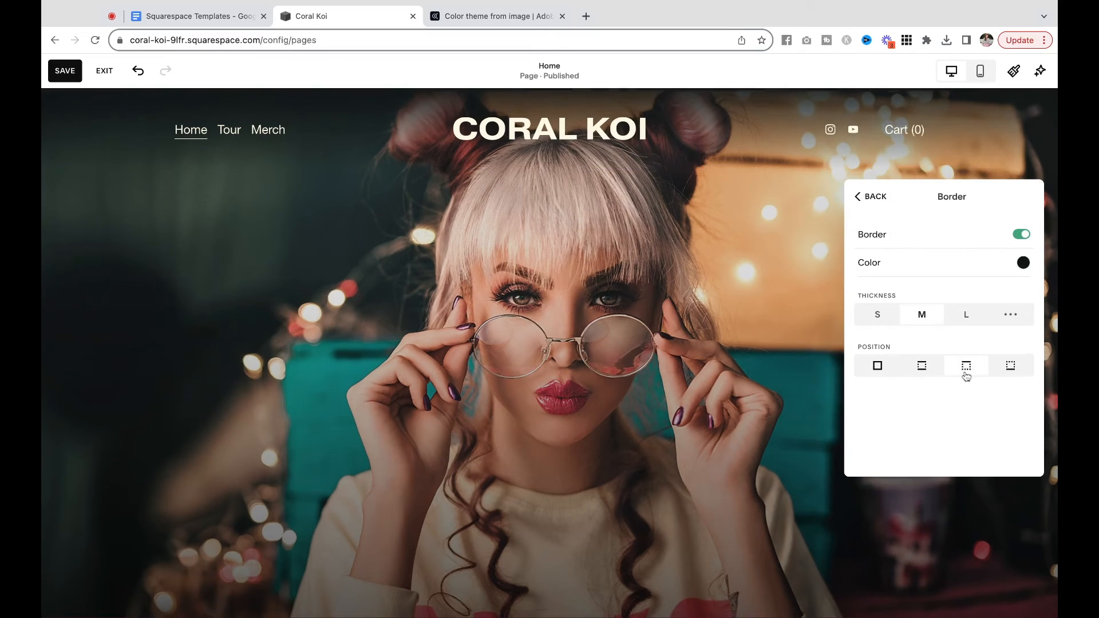
left_click(1023, 263)
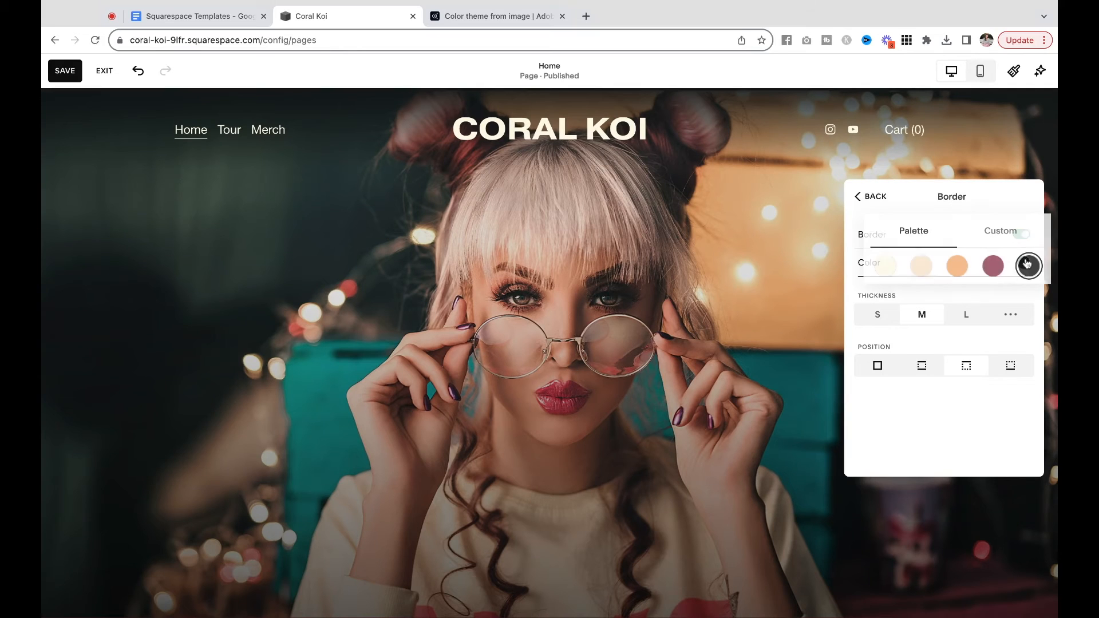
left_click(994, 272)
left_click(967, 316)
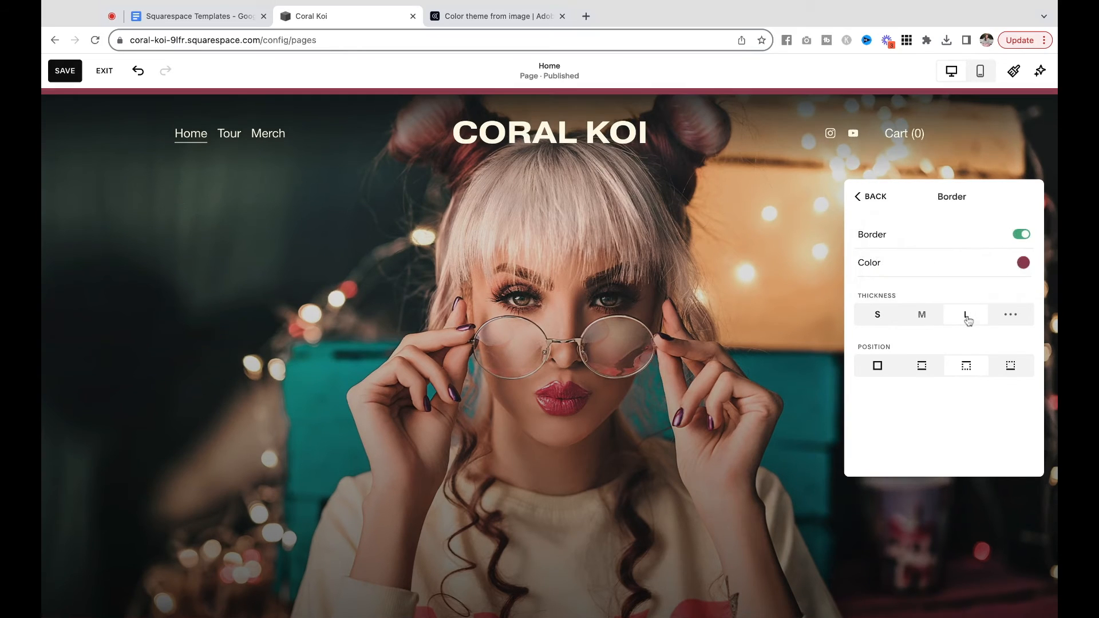
left_click(873, 198)
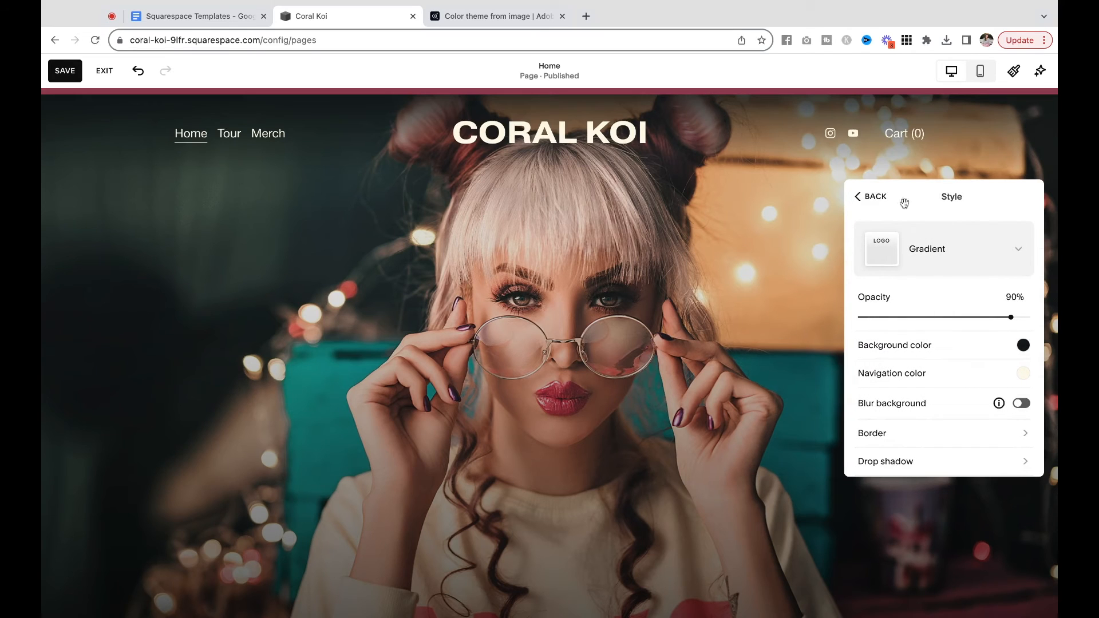
left_click(871, 199)
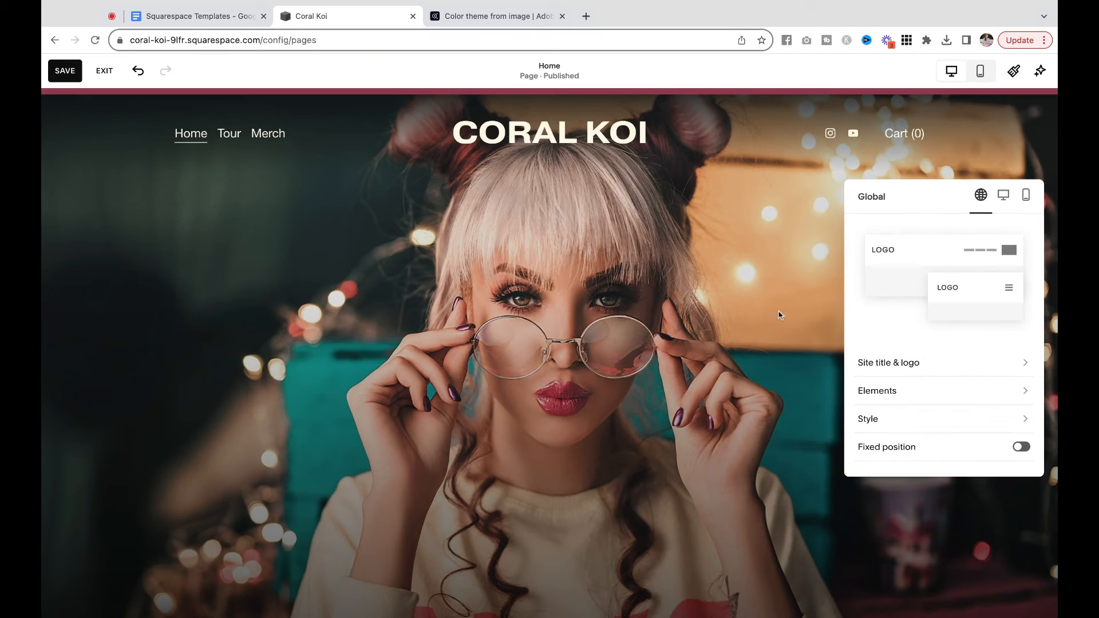
Step: Set the header's social icon size to 23px and leave header editing
left_click(929, 393)
scroll(924, 389, "down", 1)
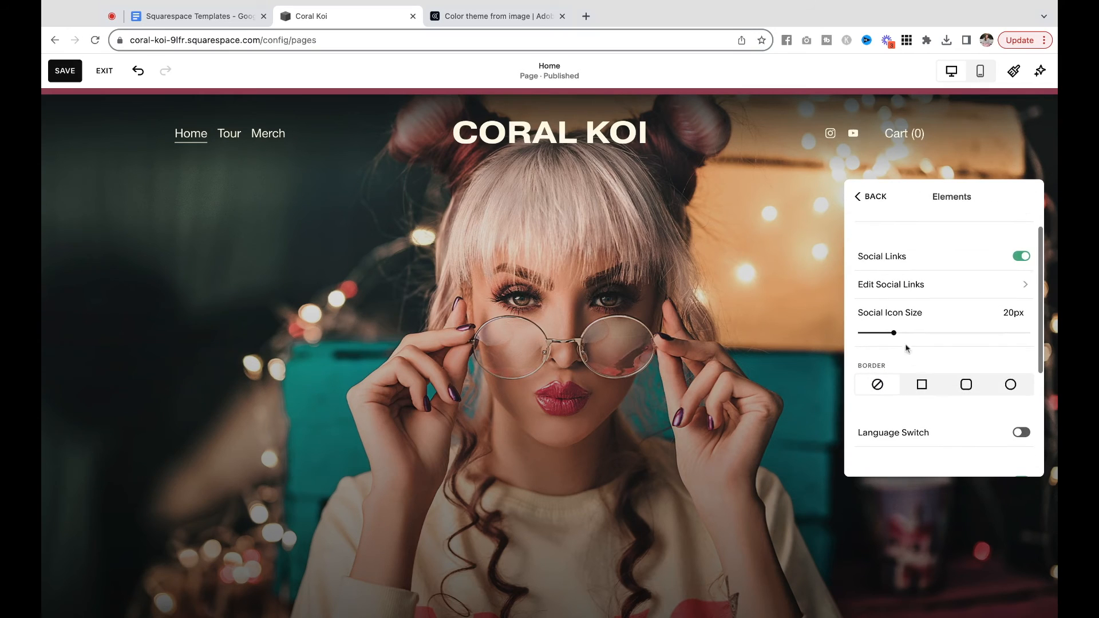
mouse_move(894, 333)
left_mouse_down()
mouse_move(927, 333)
mouse_move(900, 333)
mouse_move(913, 333)
left_mouse_up()
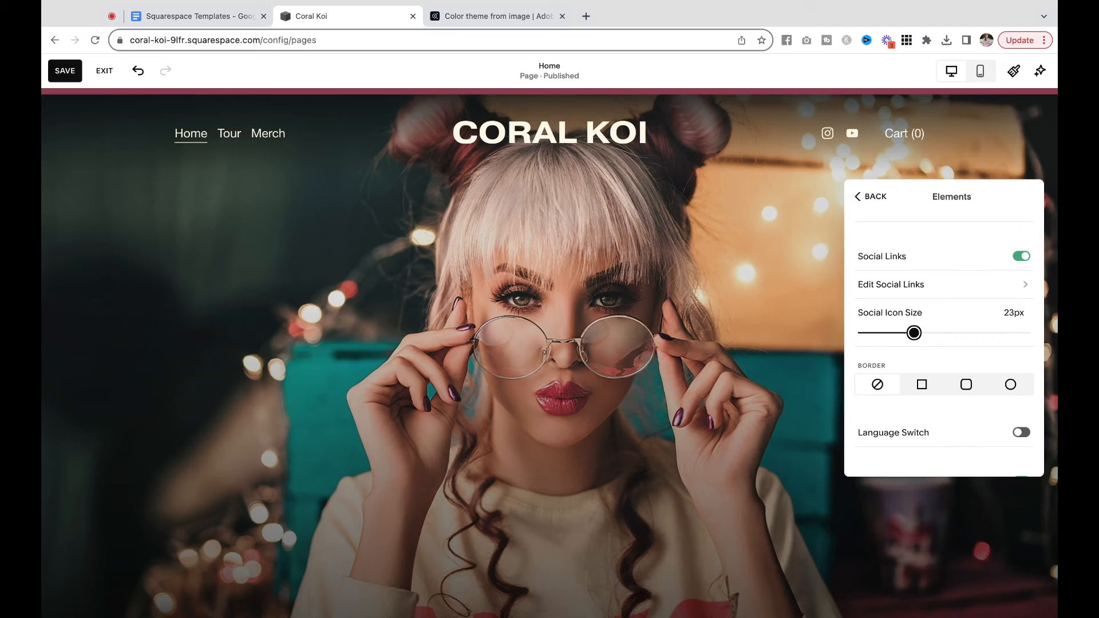
left_click(878, 201)
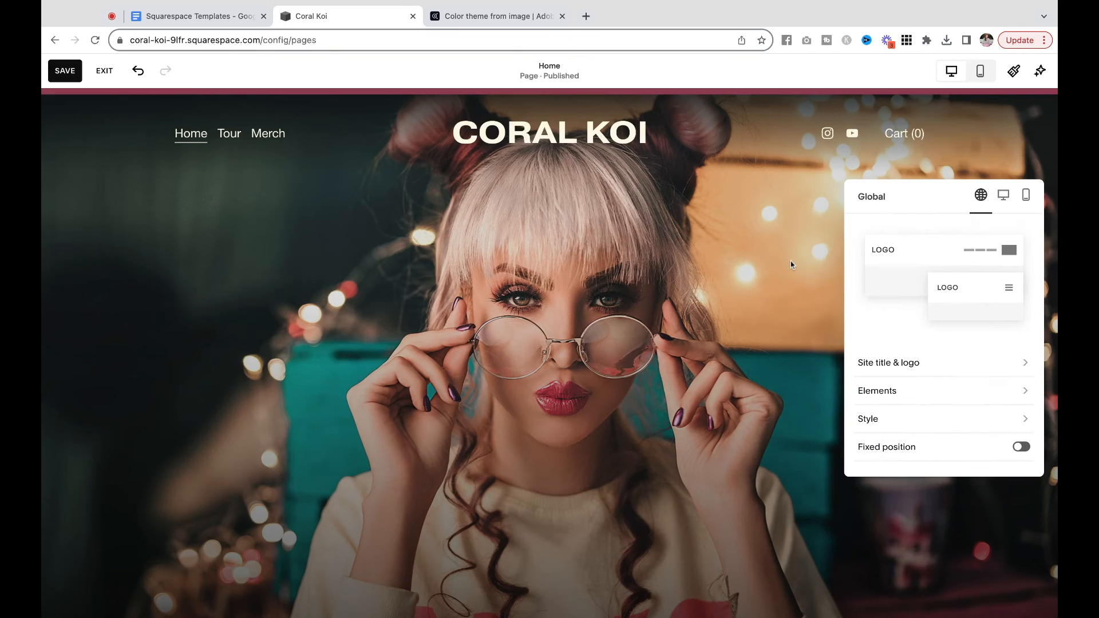
left_click(790, 261)
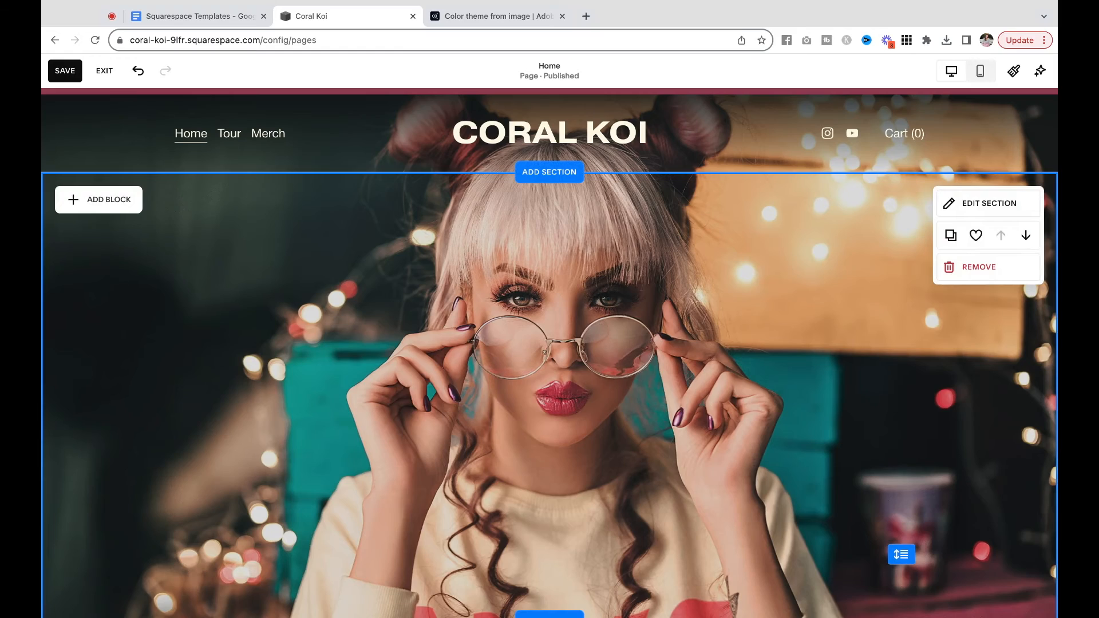
Step: Review the home page sections from the album announcement down to the footer, checking their colors and buttons
scroll(791, 260, "down", 1)
scroll(791, 260, "down", 15)
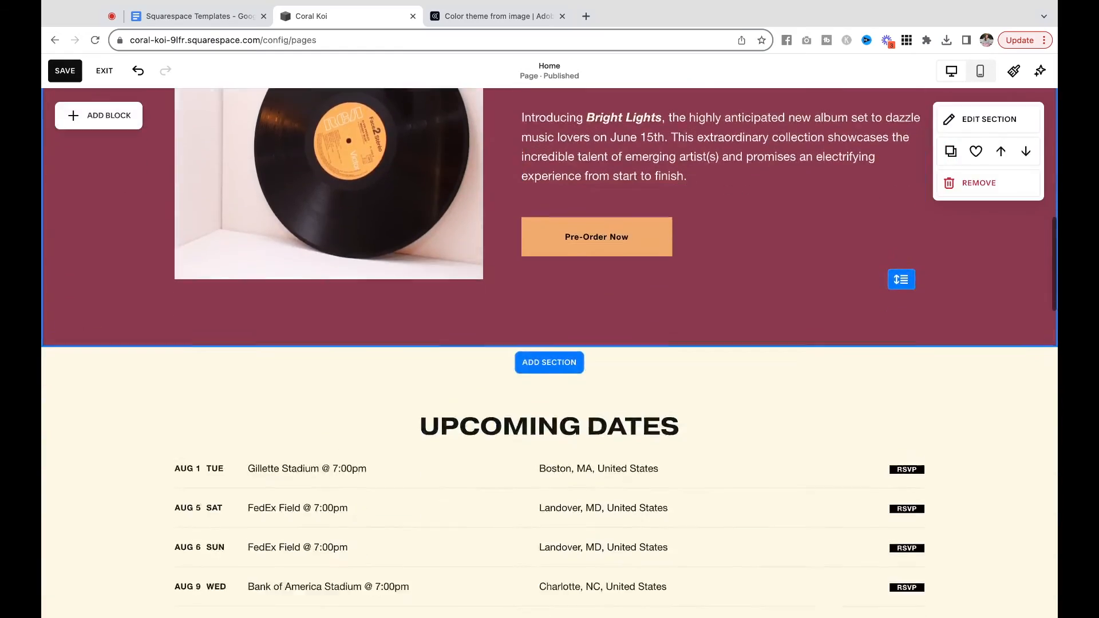
scroll(791, 261, "down", 15)
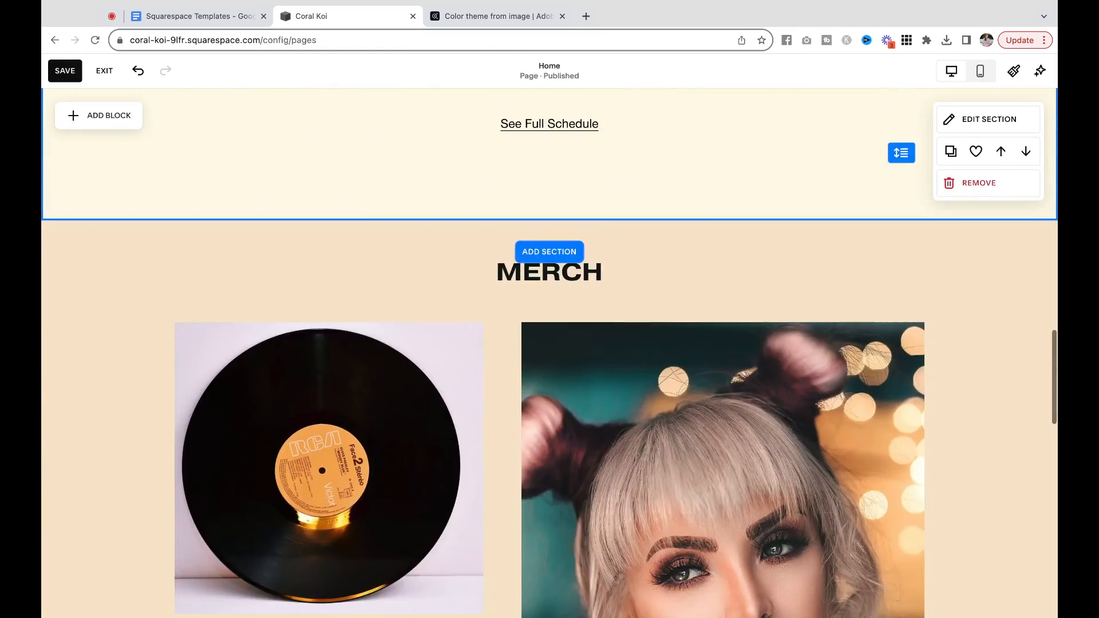
scroll(791, 261, "down", 8)
scroll(791, 261, "up", 15)
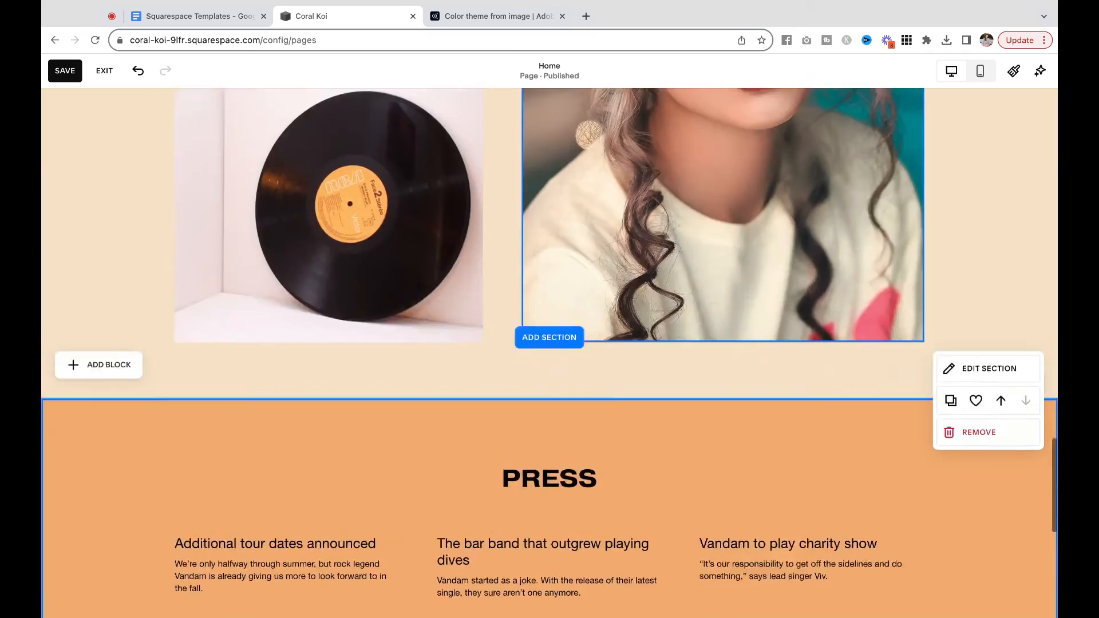
scroll(549, 352, "up", 10)
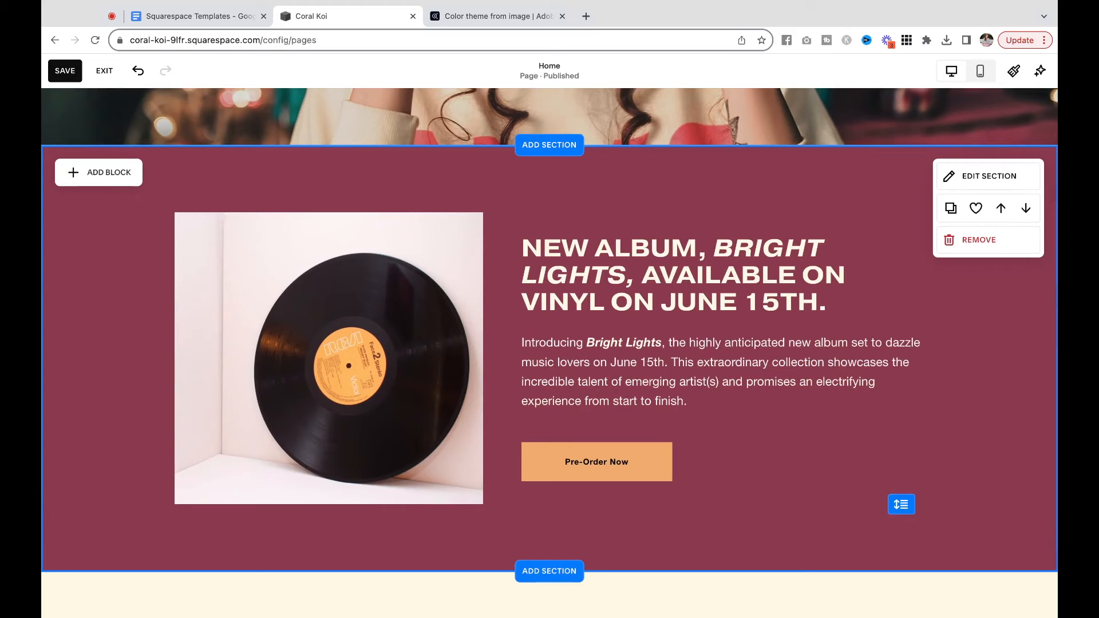
scroll(550, 353, "down", 10)
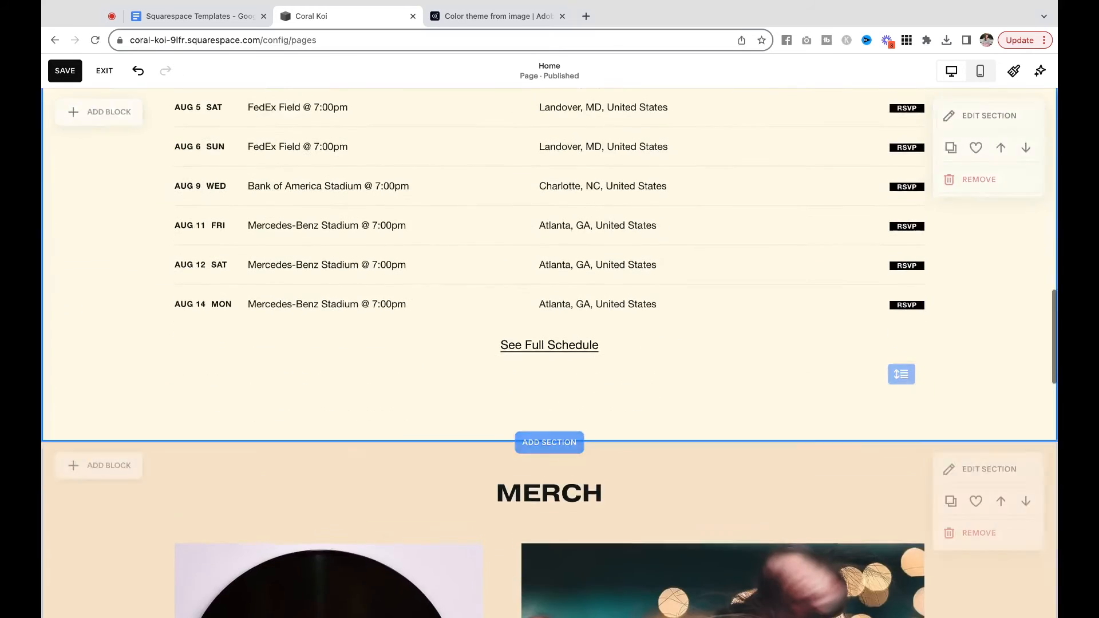
scroll(549, 352, "up", 1)
scroll(598, 248, "up", 8)
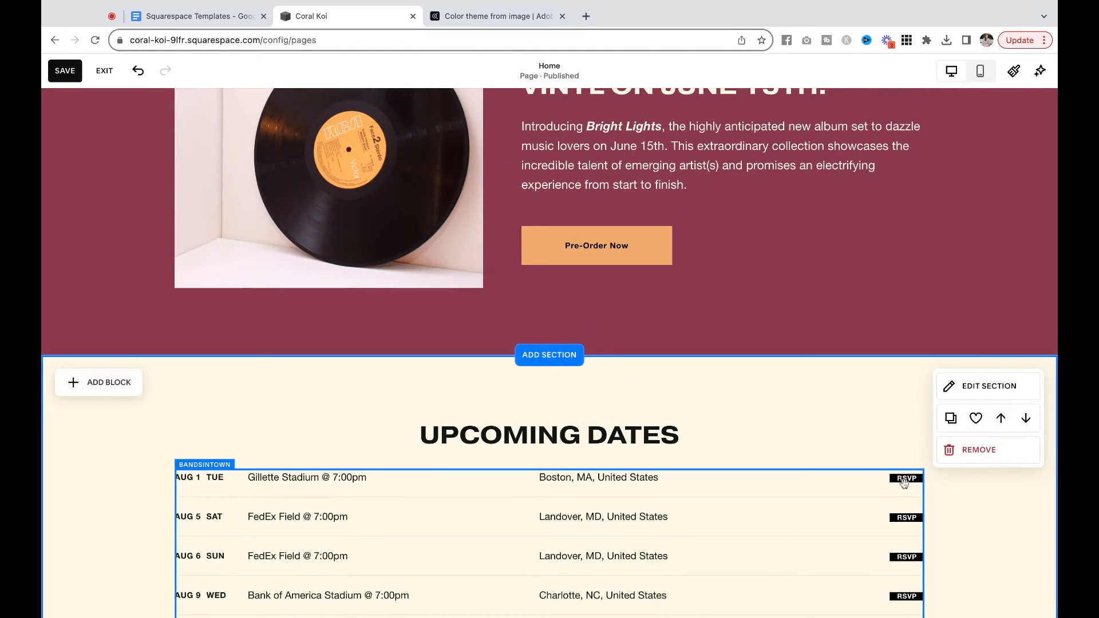
scroll(903, 483, "down", 15)
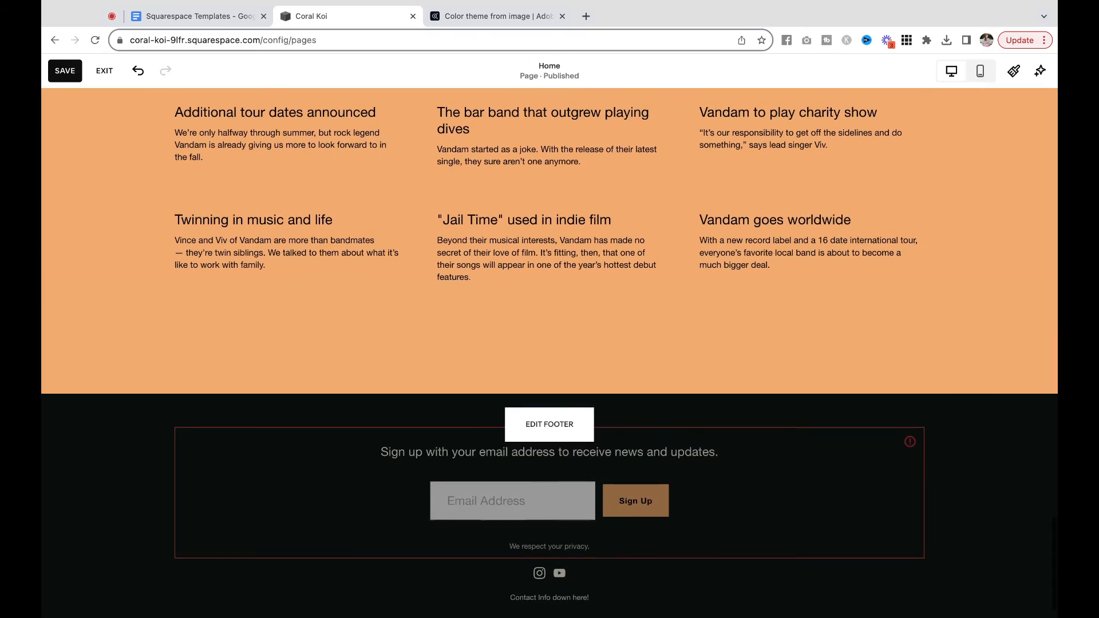
scroll(733, 397, "up", 15)
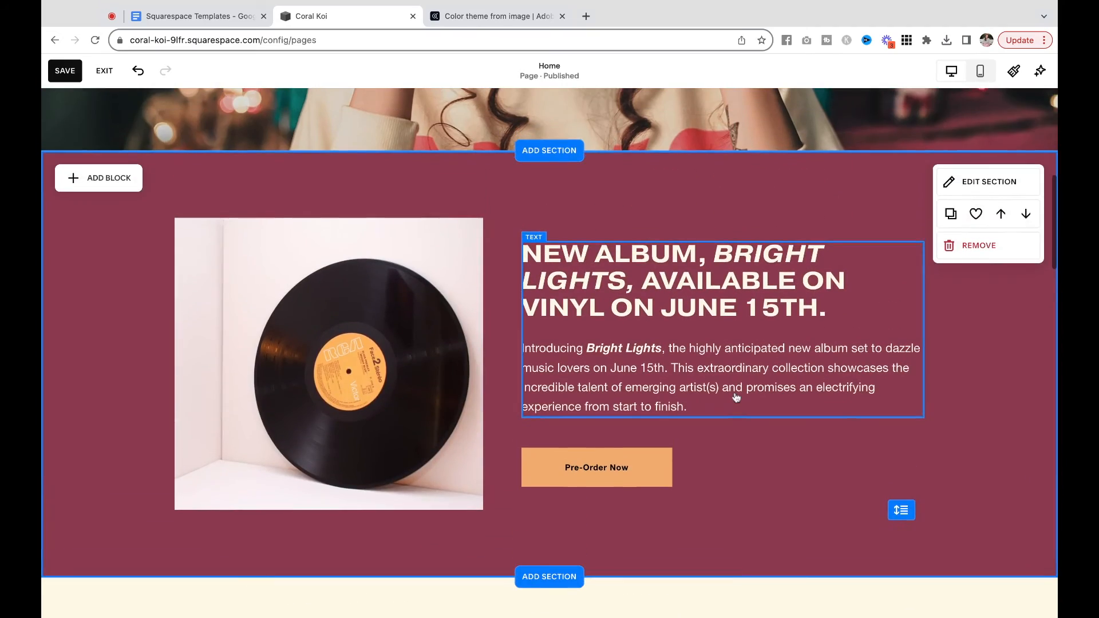
Step: In the site-wide colors, set the Dark 1 theme's primary button text to the palette's lightest cream
left_click(1014, 71)
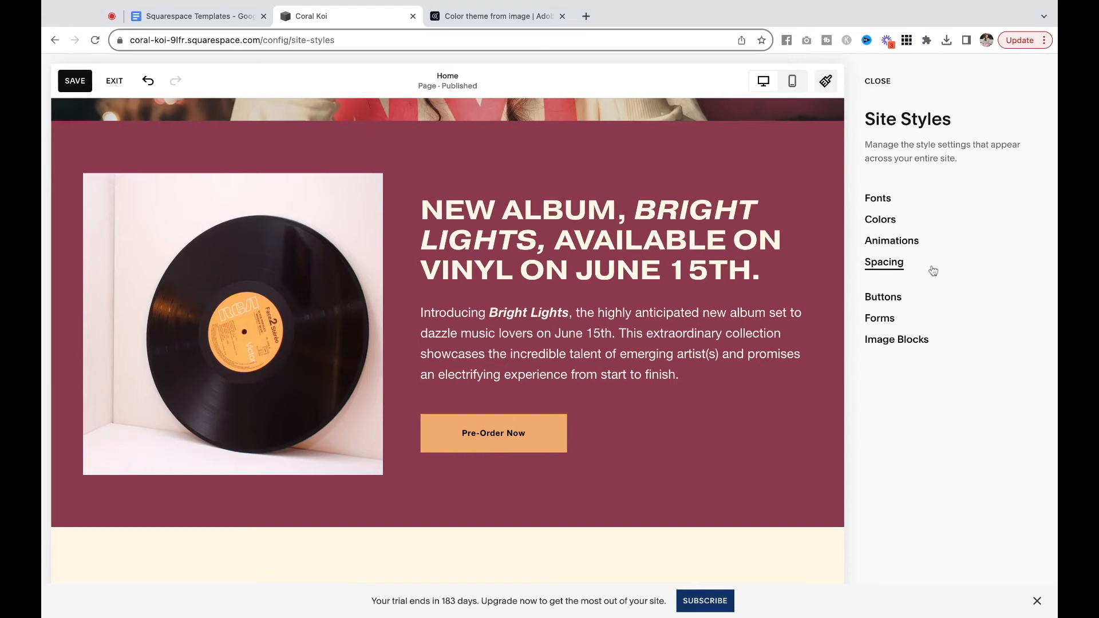
left_click(887, 223)
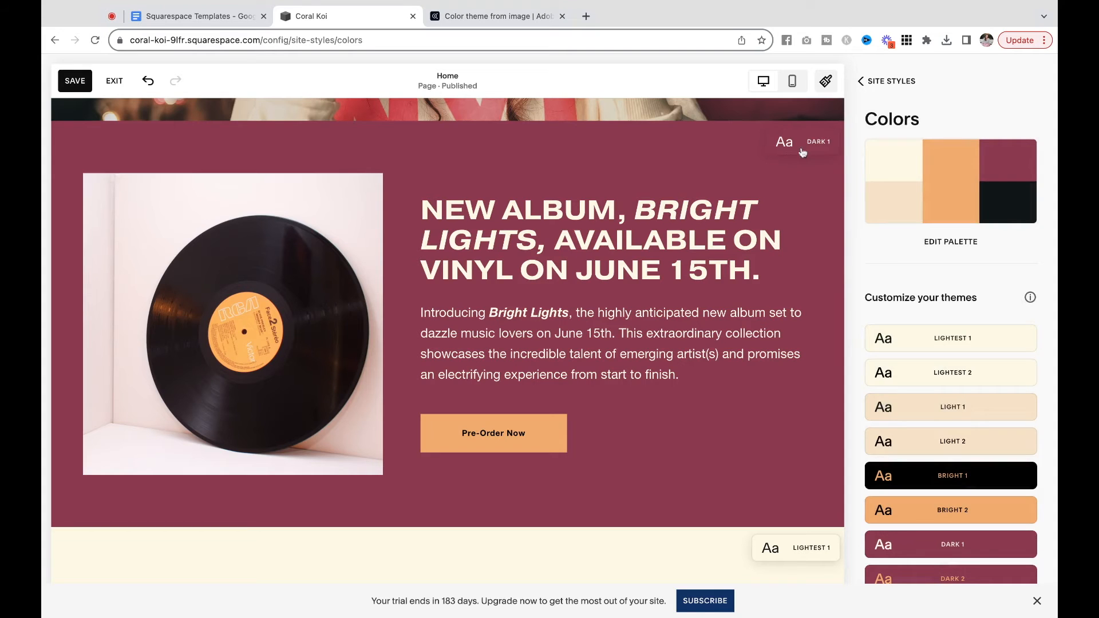
scroll(788, 275, "down", 3)
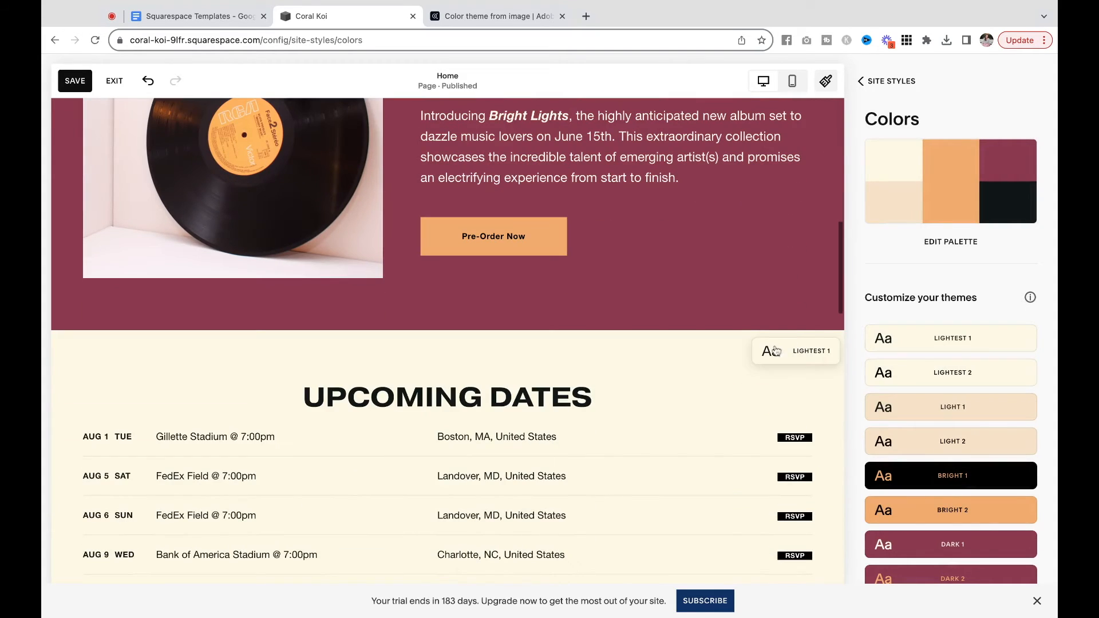
scroll(784, 368, "up", 3)
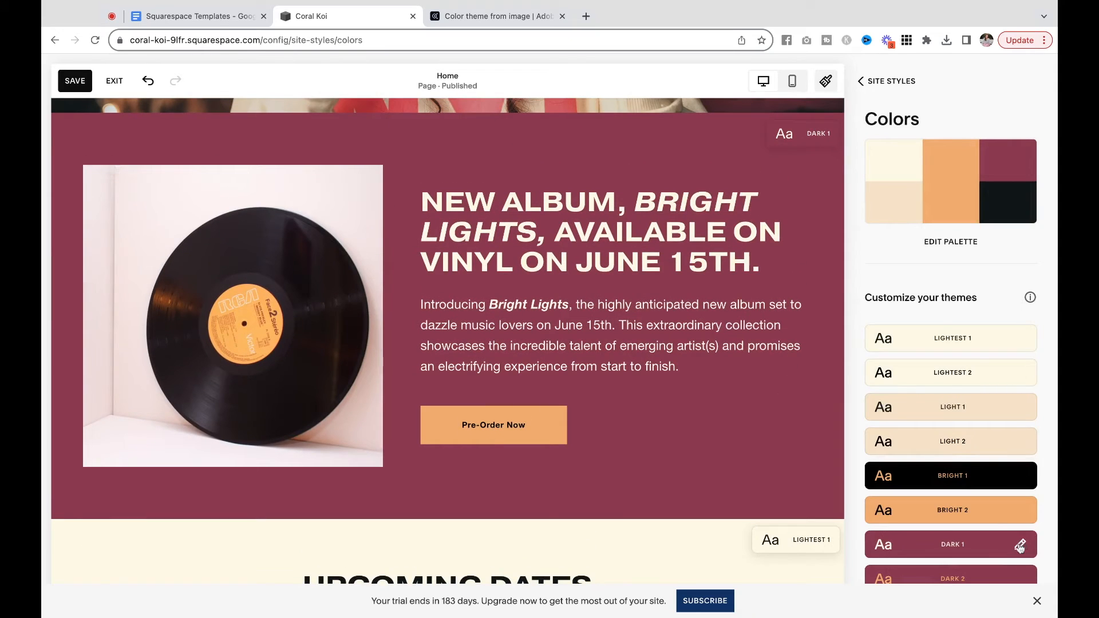
left_click(1020, 545)
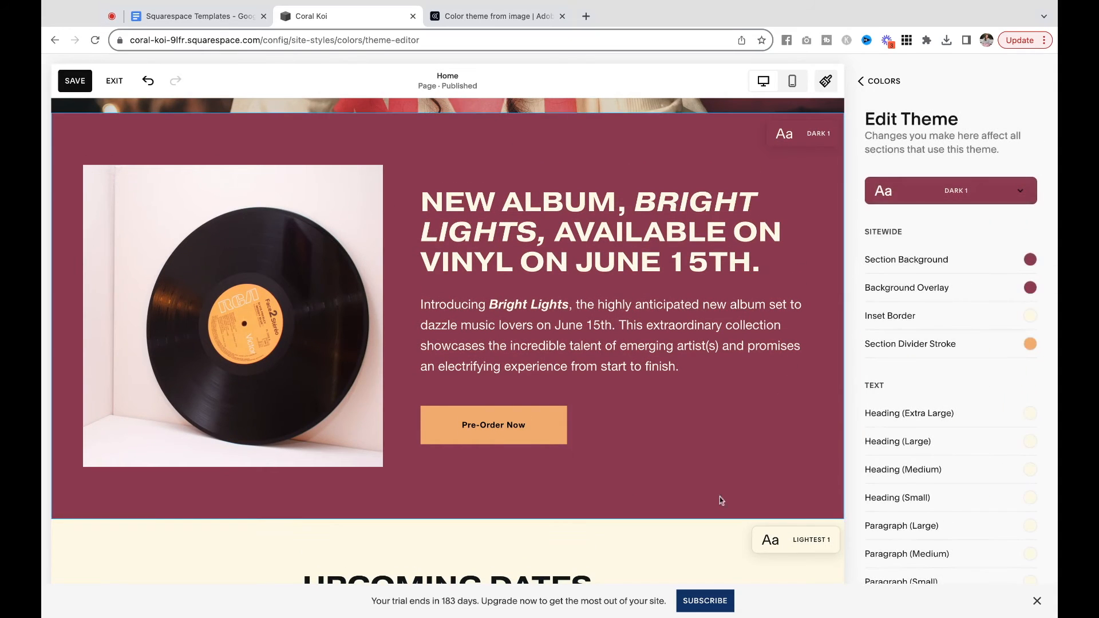
left_click(561, 423)
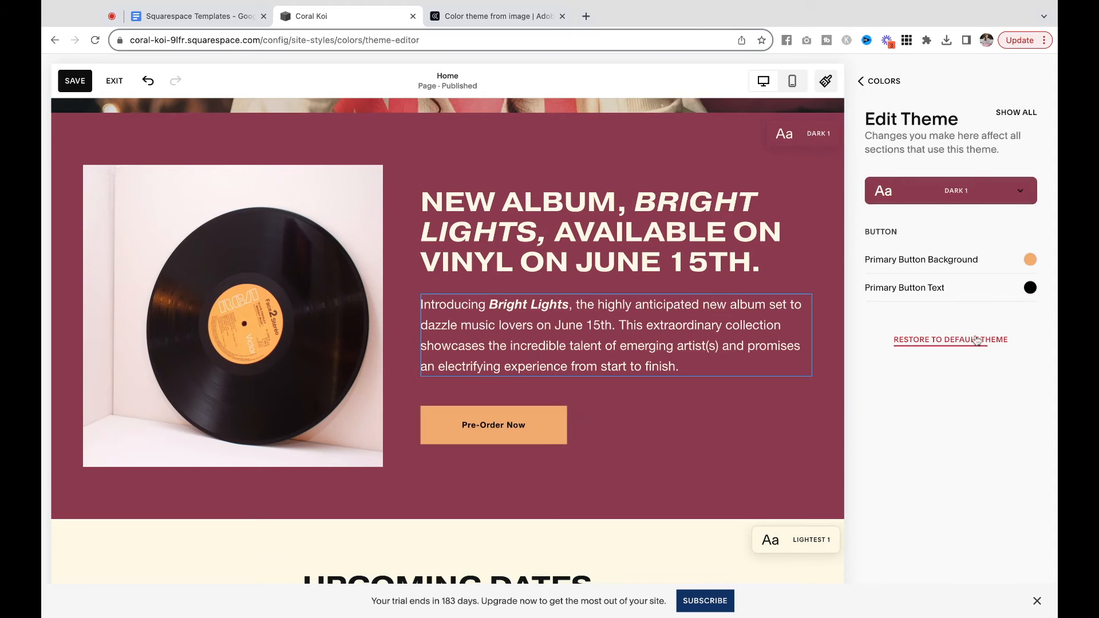
left_click(1029, 288)
left_click(912, 174)
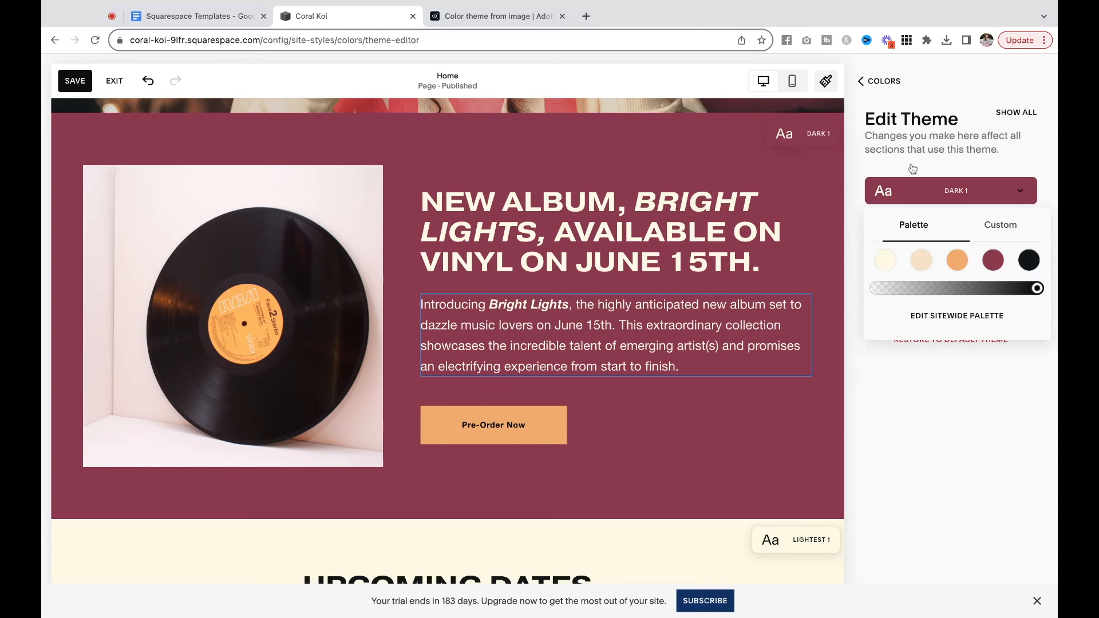
left_click(888, 262)
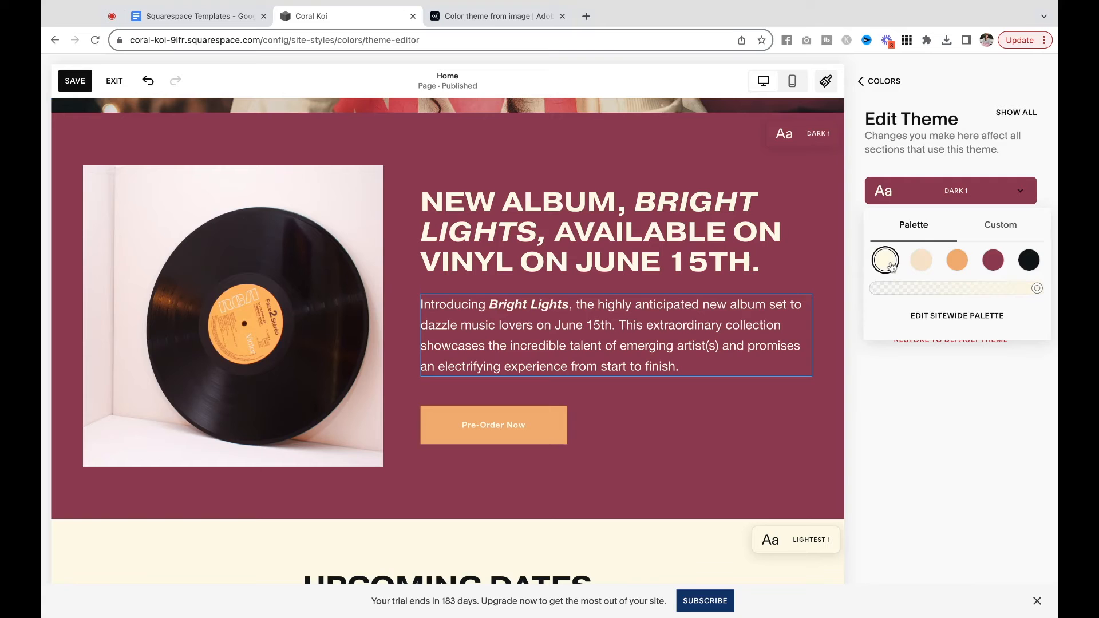
left_click(893, 148)
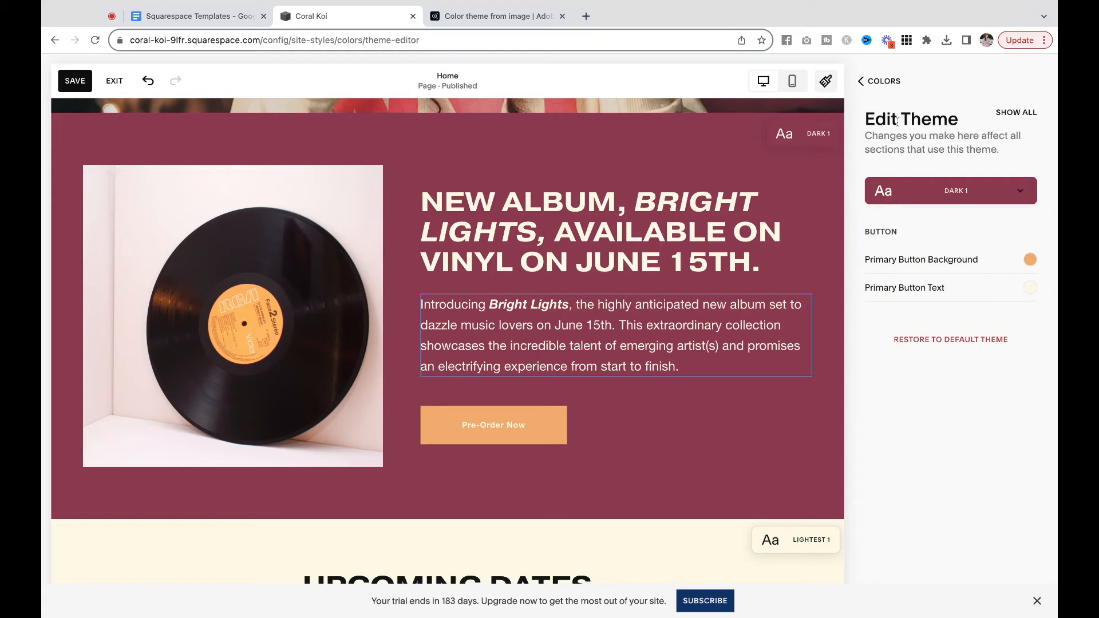
left_click(878, 85)
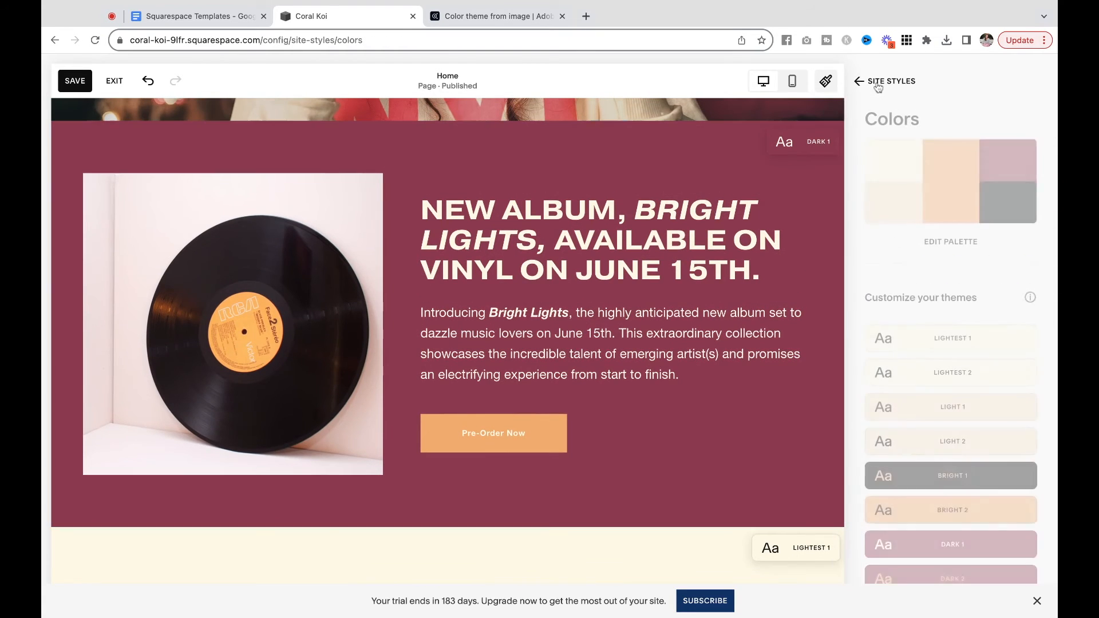
Step: Set the Lightest 1 theme's primary button background to the palette's orange for the Upcoming Dates RSVP buttons
scroll(768, 302, "down", 5)
scroll(770, 306, "up", 1)
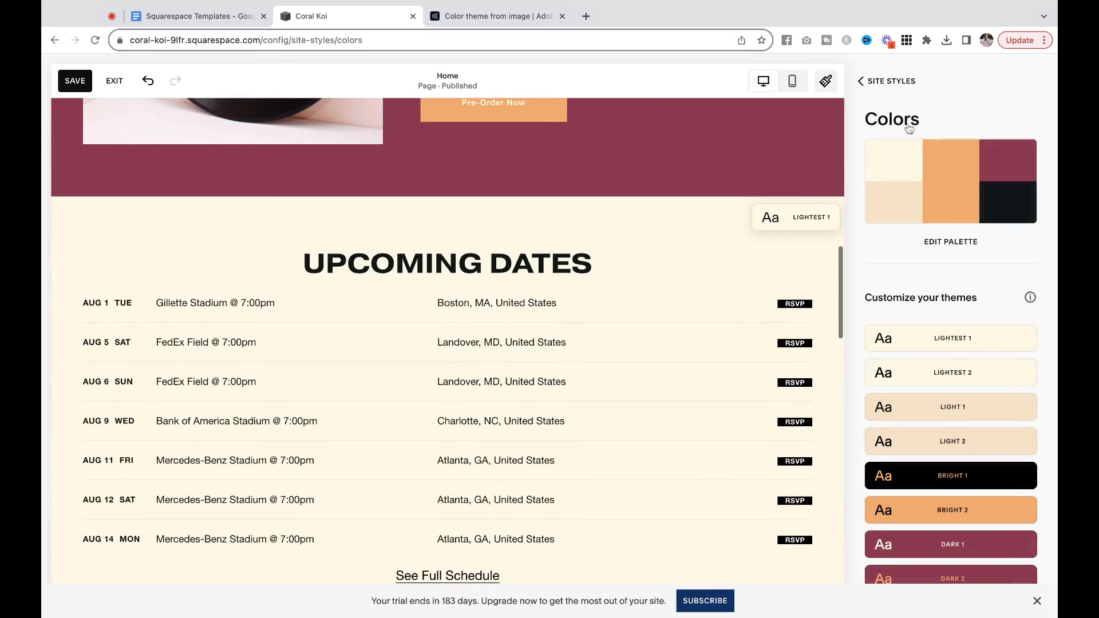
left_click(1018, 341)
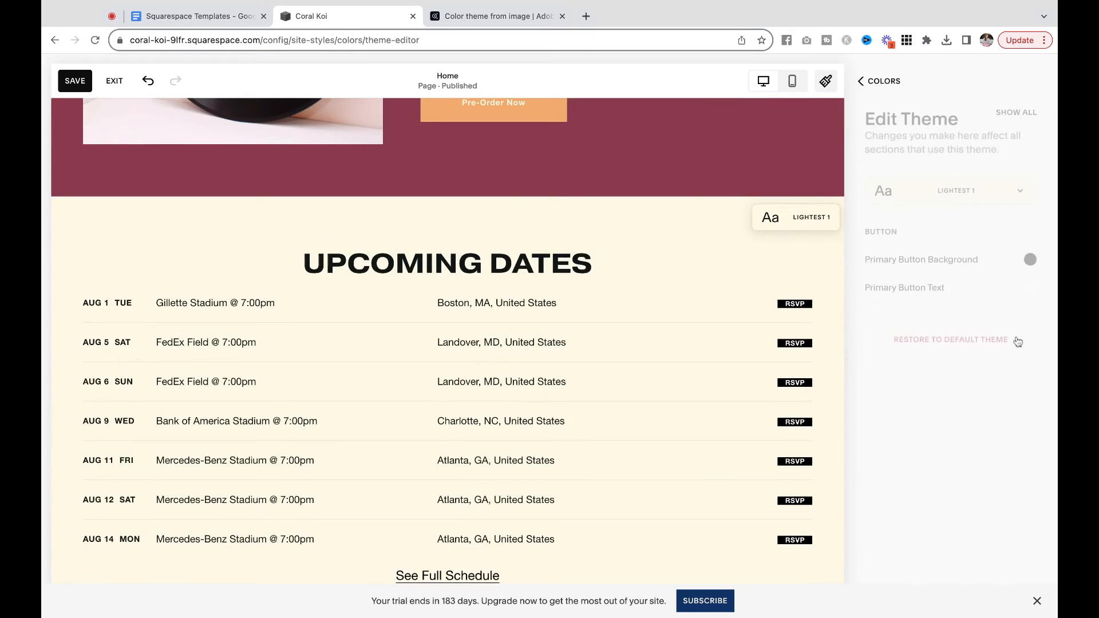
left_click(1029, 262)
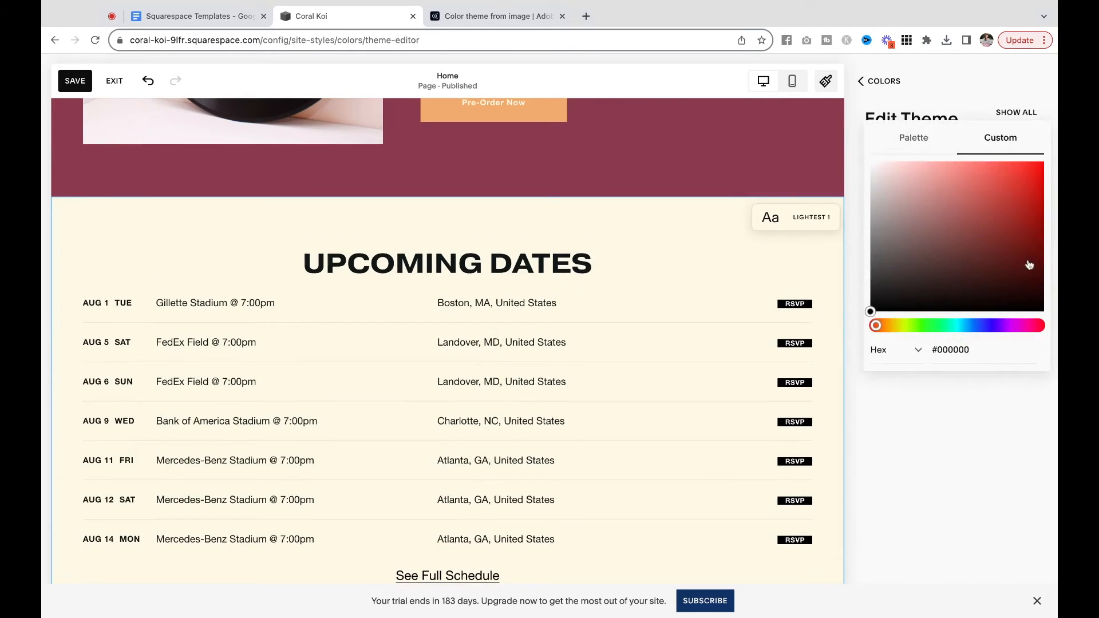
left_click(912, 139)
left_click(957, 232)
left_click(906, 151)
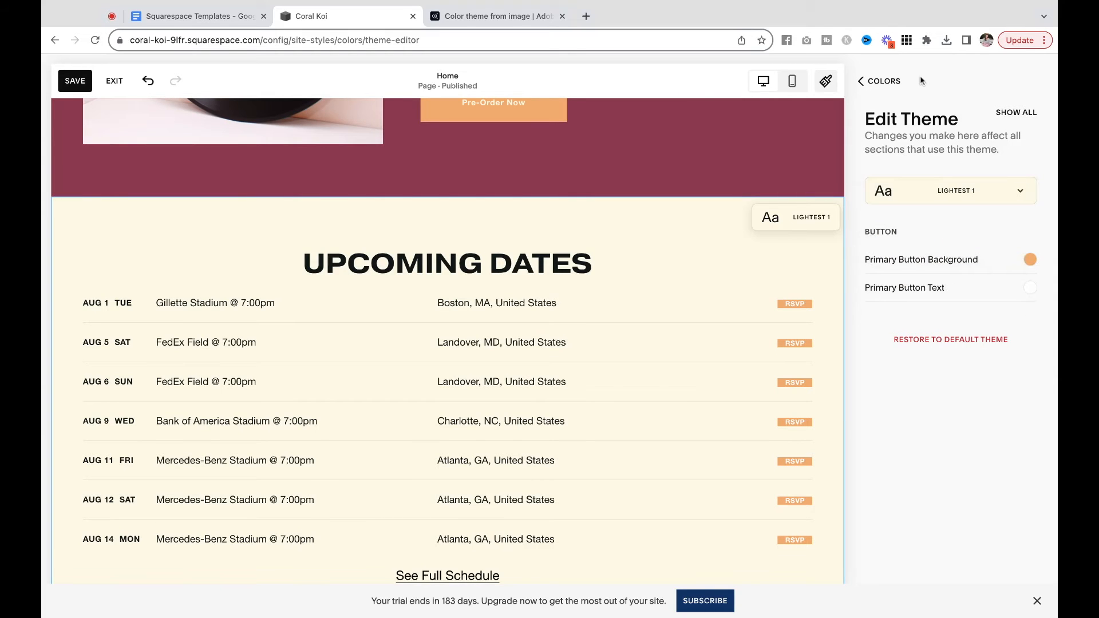
Step: Set the Darkest 1 theme's newsletter block button text to the palette's lightest cream for the footer Sign Up button
left_click(889, 88)
scroll(790, 295, "down", 15)
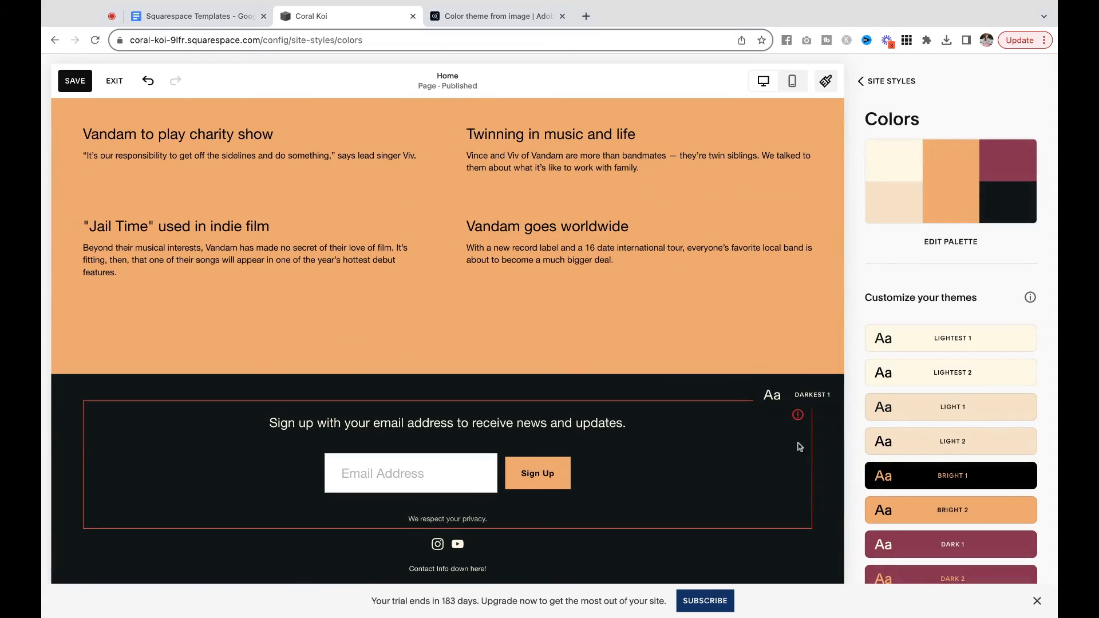
scroll(1023, 487, "down", 3)
left_click(1021, 493)
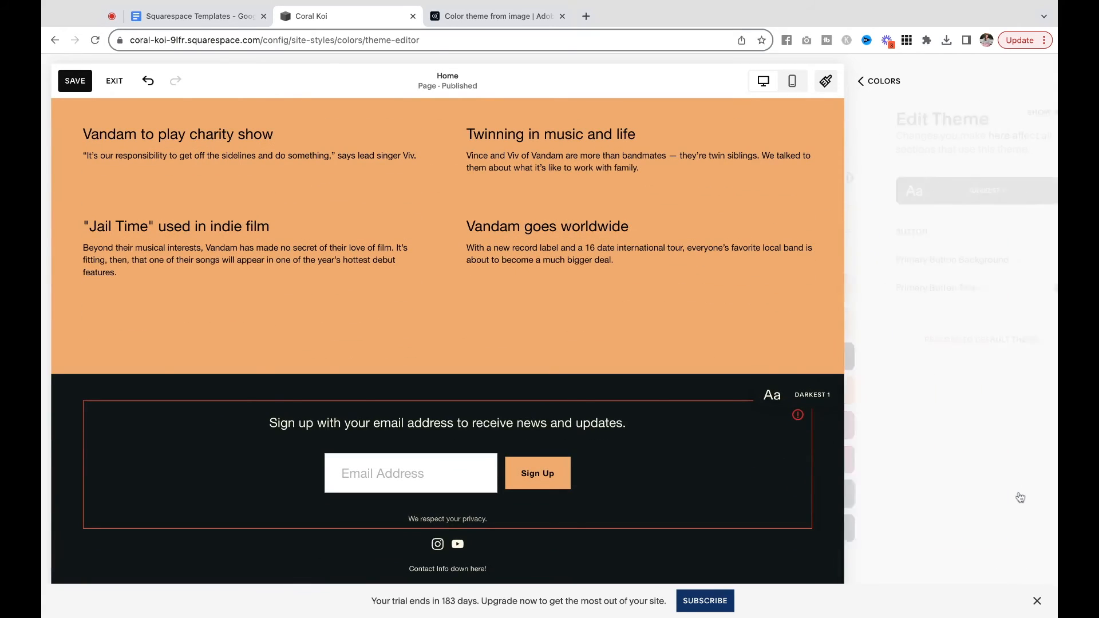
left_click(551, 479)
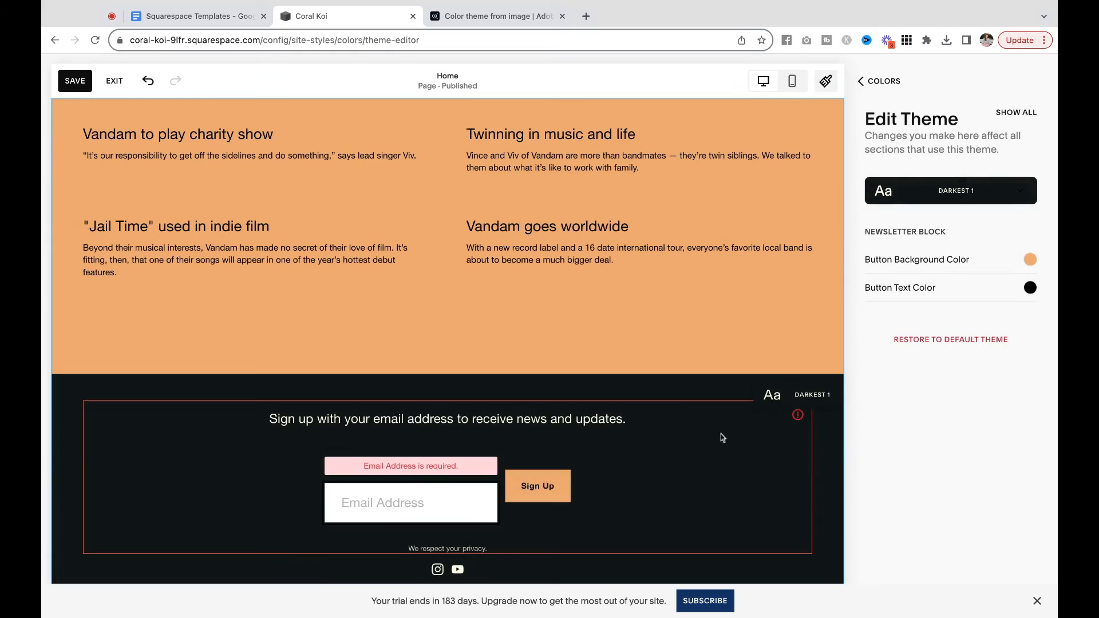
left_click_drag(866, 231, 947, 232)
left_click(989, 251)
left_click(1030, 288)
left_click(909, 169)
left_click(885, 269)
left_click(890, 166)
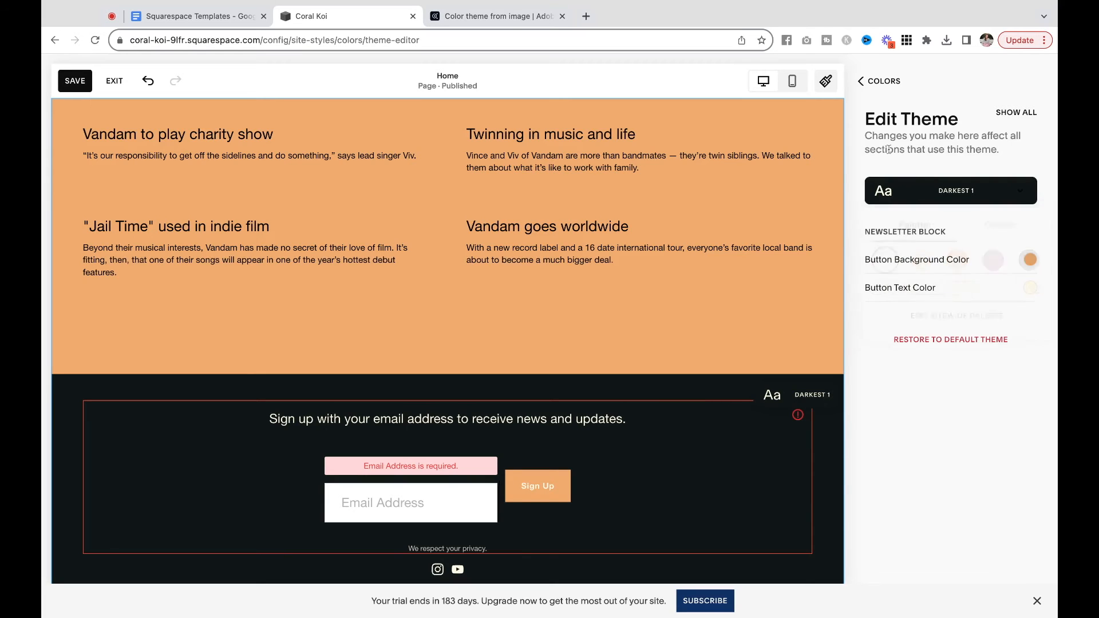
Step: Leave the site-wide style settings and save the Home page
left_click(887, 90)
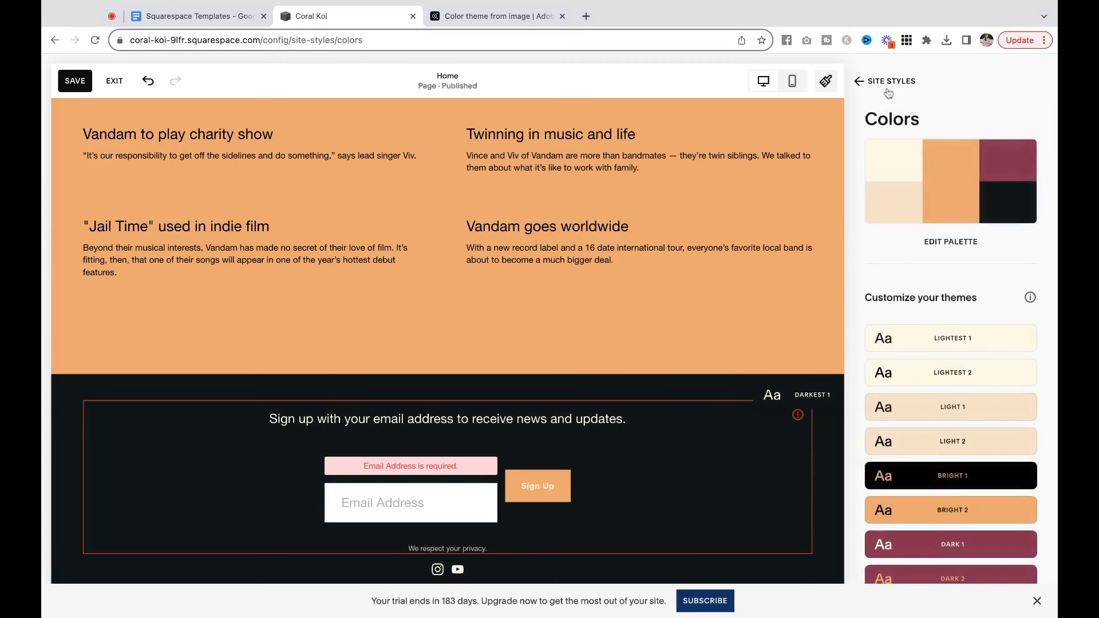
left_click(889, 81)
left_click(870, 82)
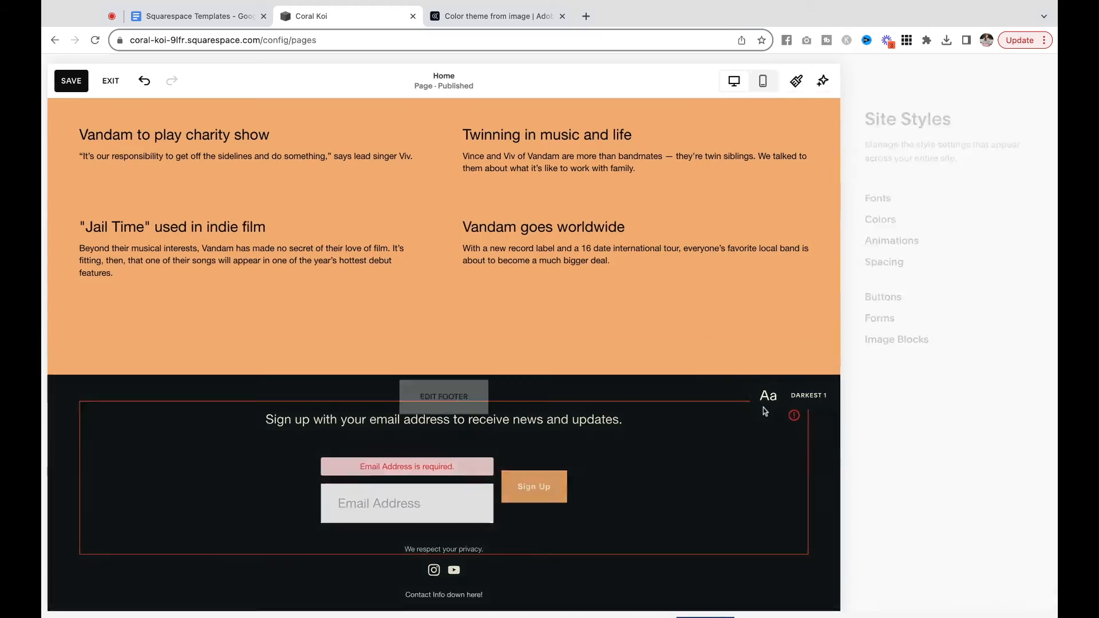
scroll(763, 407, "up", 10)
scroll(764, 411, "up", 10)
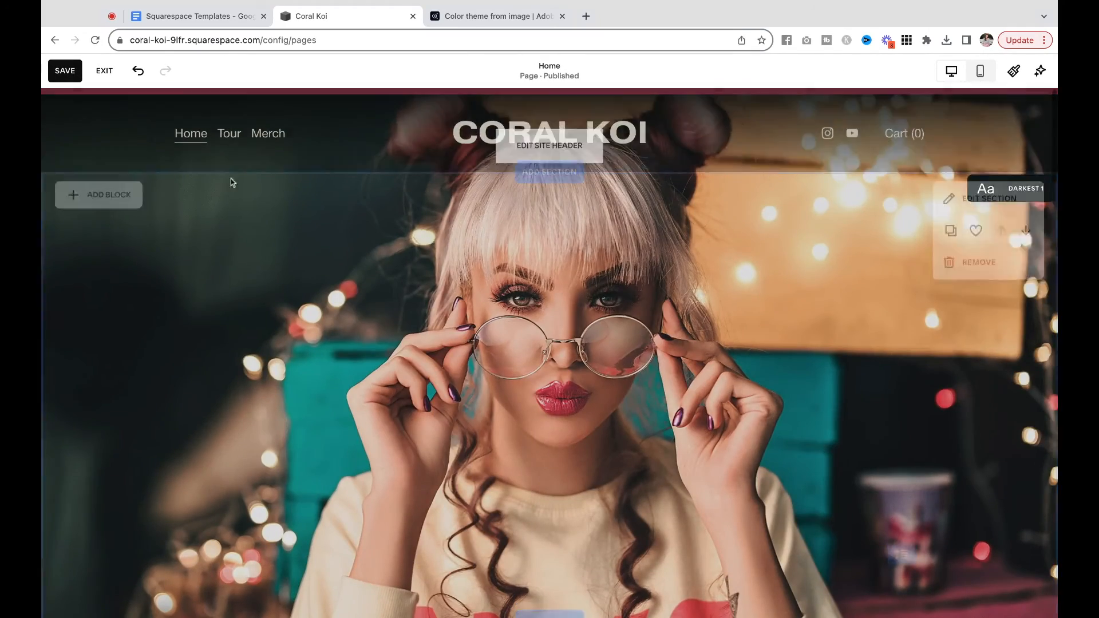
left_click(65, 71)
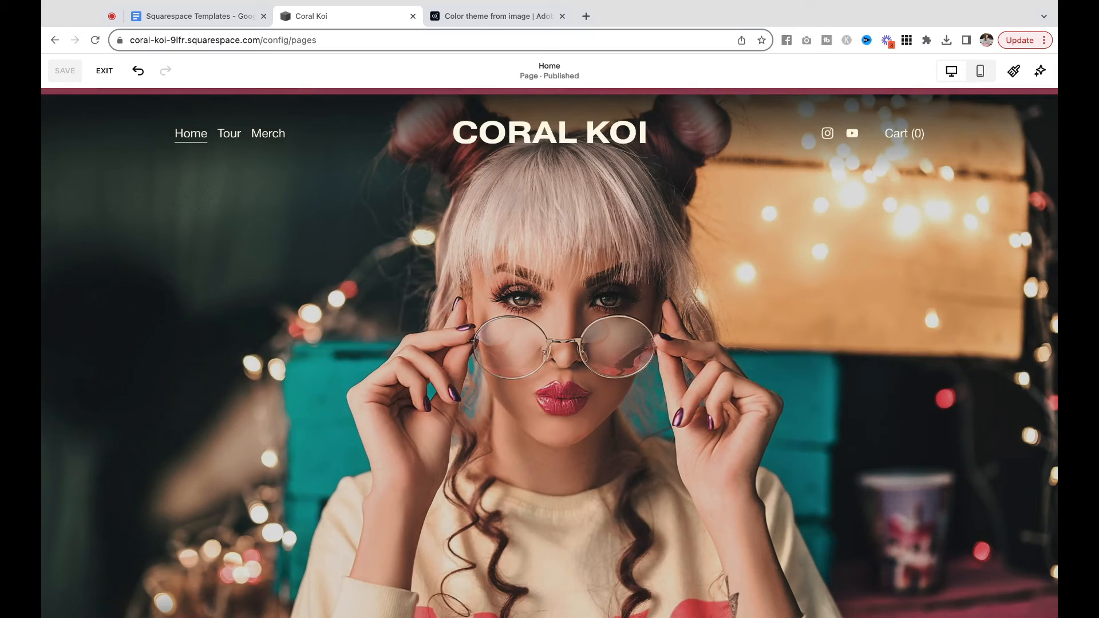
Step: Exit Home page editing, open the Tour page and look through its tour dates
left_click(100, 70)
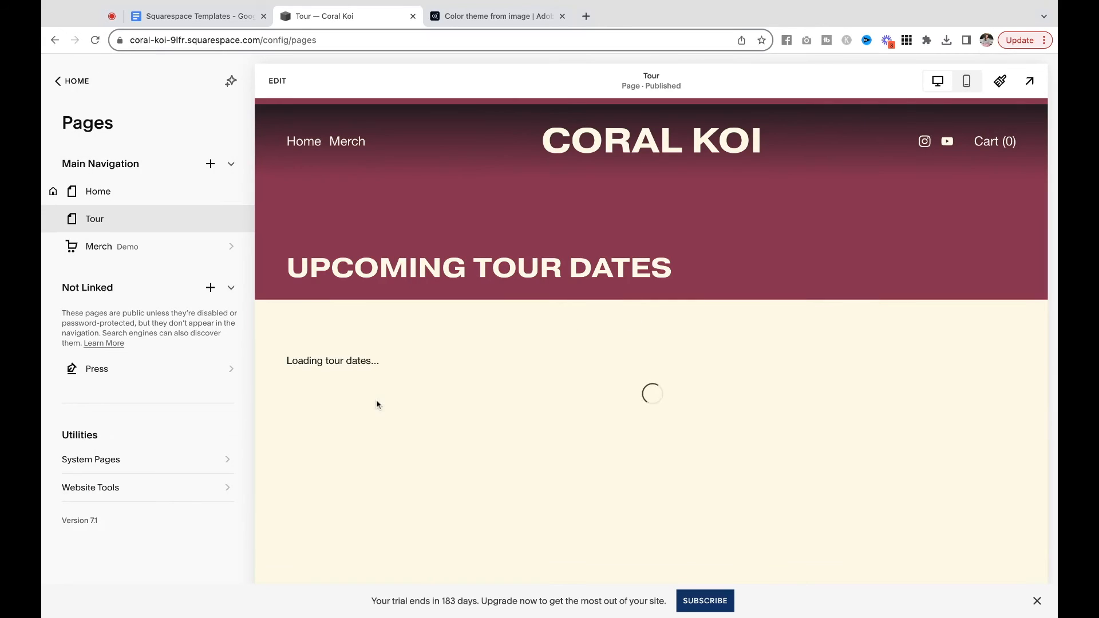
scroll(378, 372, "down", 6)
scroll(598, 387, "down", 7)
scroll(599, 388, "up", 13)
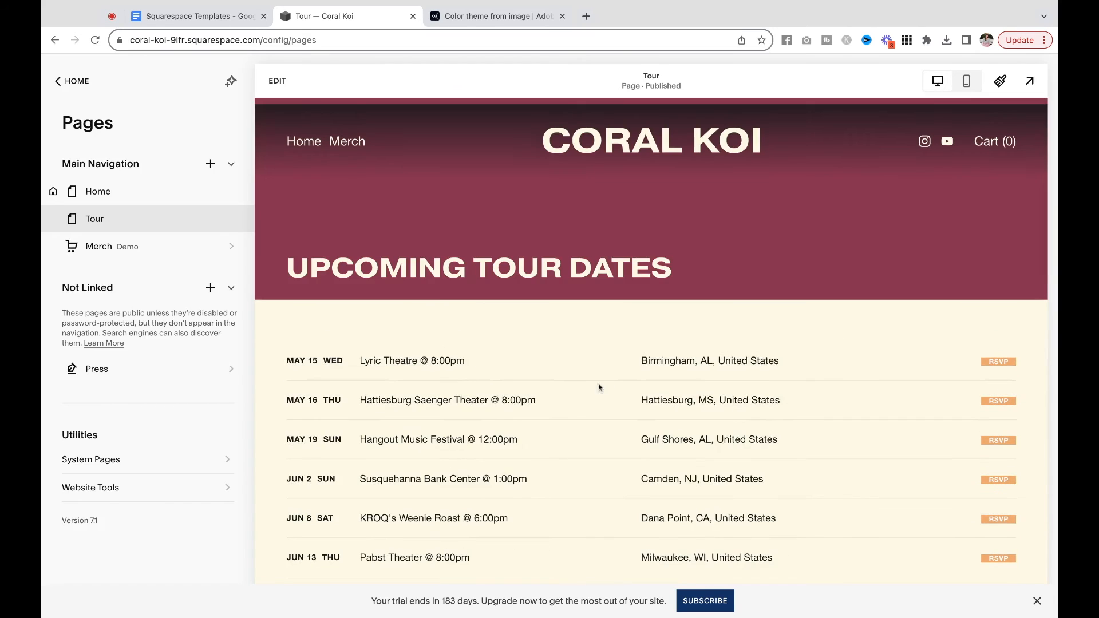
Step: Edit the Tour page and add pexels-ali-pazani-2829369.jpg as the background image of the Upcoming Tour Dates heading section
left_click(277, 81)
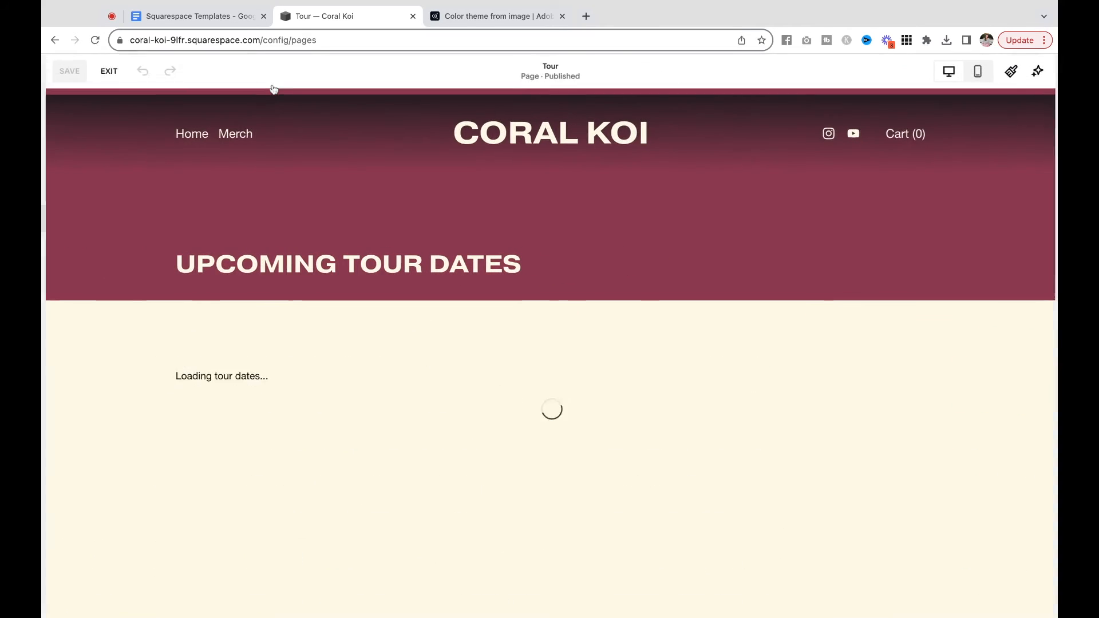
left_click(1015, 206)
left_click(939, 179)
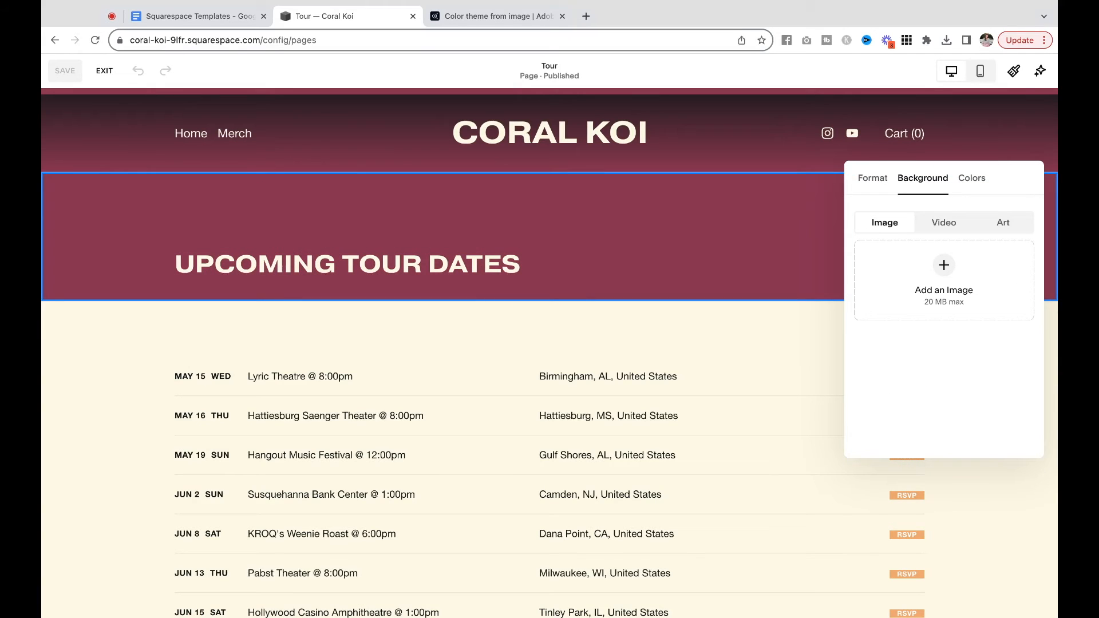
left_click_drag(944, 355, 944, 280)
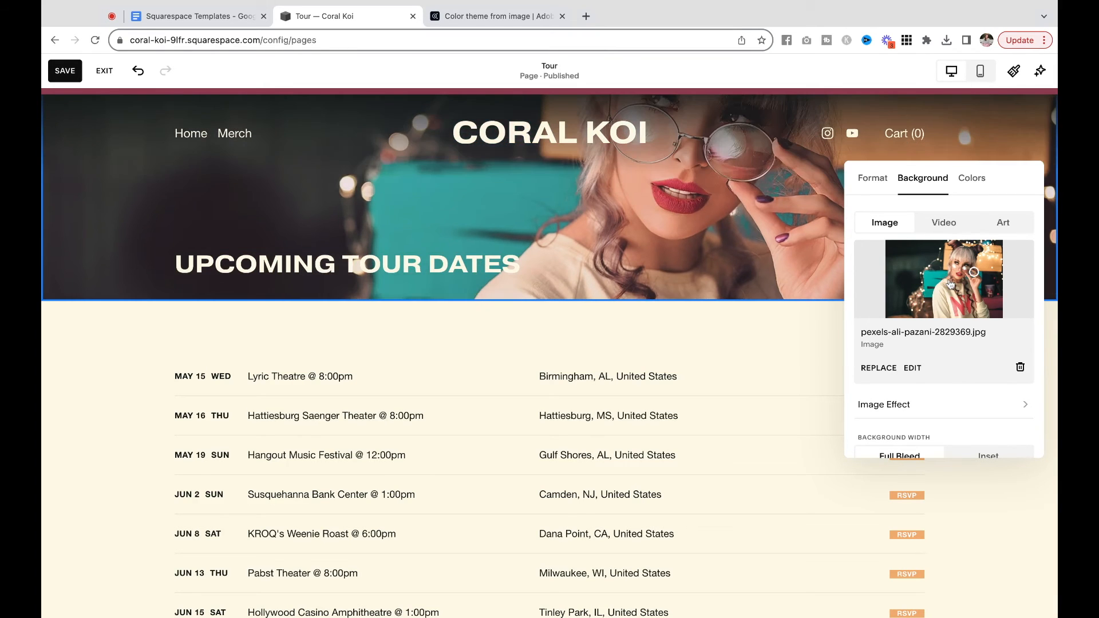
left_click(749, 246)
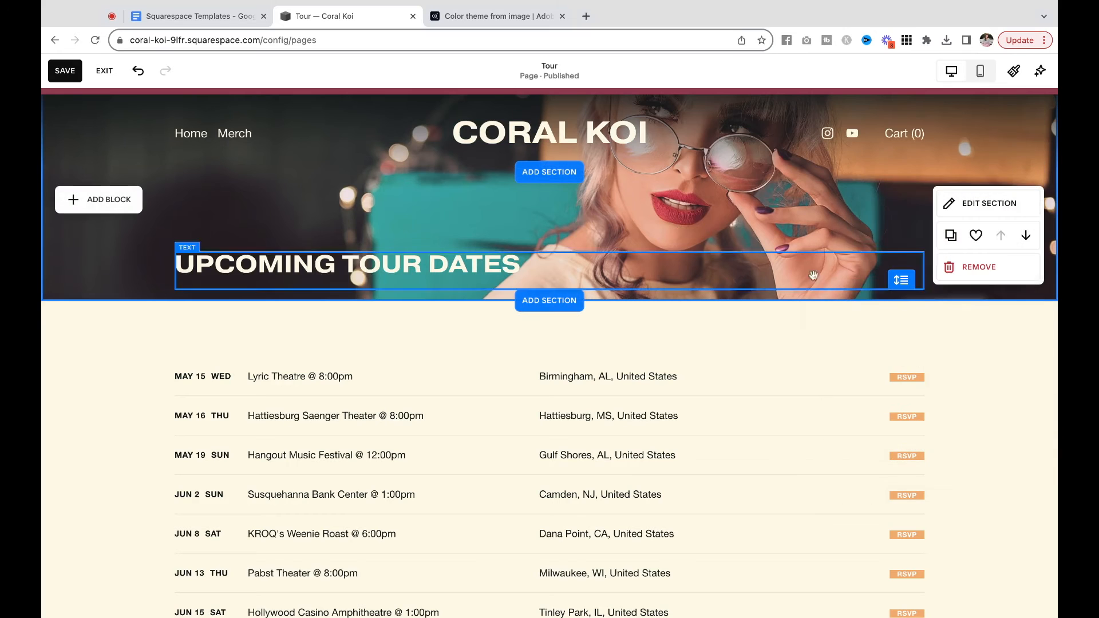
Step: Extend the Tour heading section to 13 rows and shift its background image's focal point slightly up toward the singer's face
left_click_drag(902, 281, 901, 459)
left_click(973, 201)
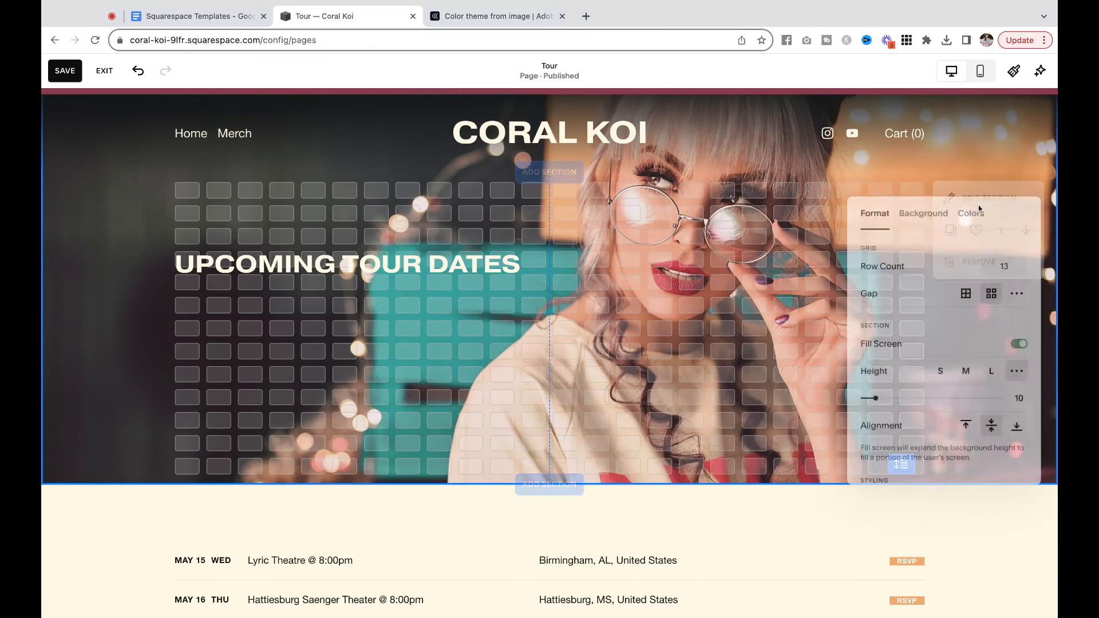
left_click(930, 207)
left_click_drag(976, 297, 964, 281)
left_click(980, 166)
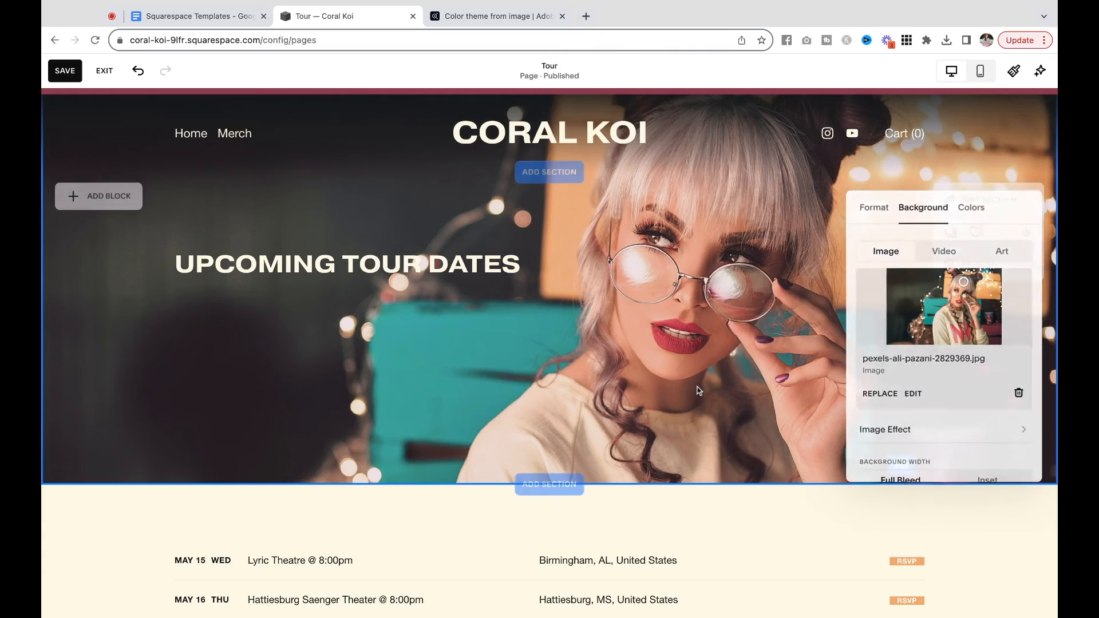
Step: Check the Tour page's banner and date list in the mobile layout, and return to the desktop layout
left_click(980, 70)
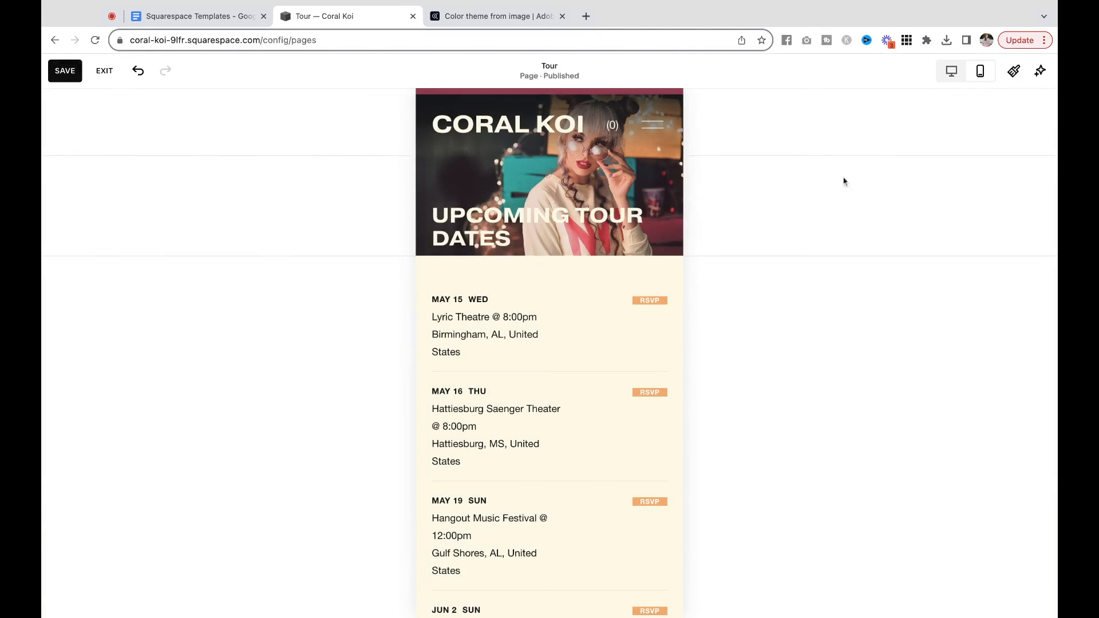
scroll(622, 303, "down", 20)
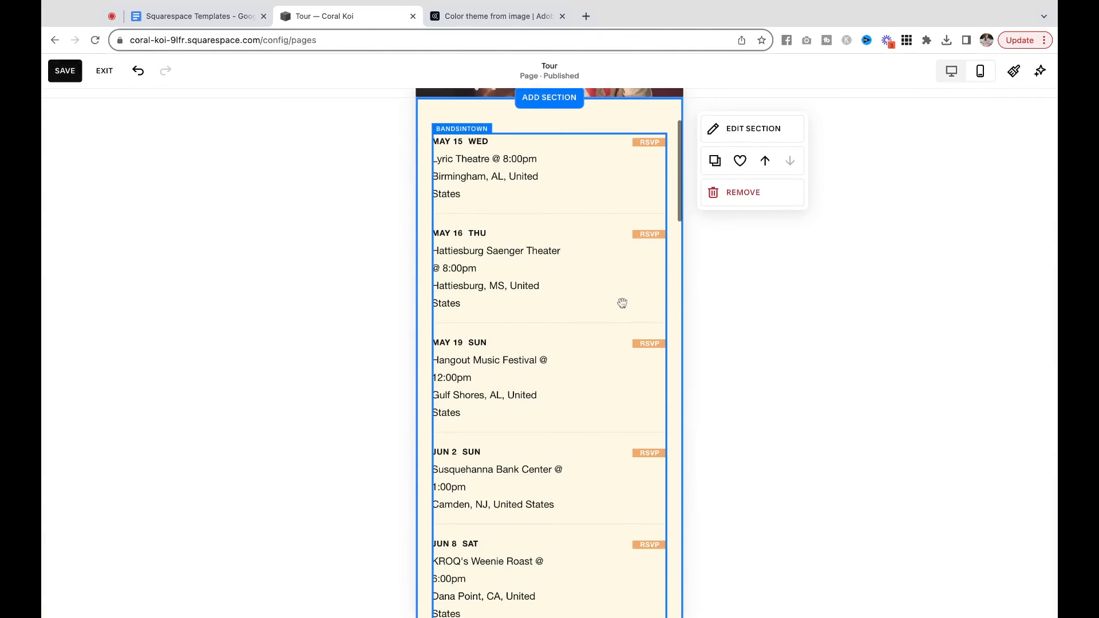
scroll(550, 343, "up", 20)
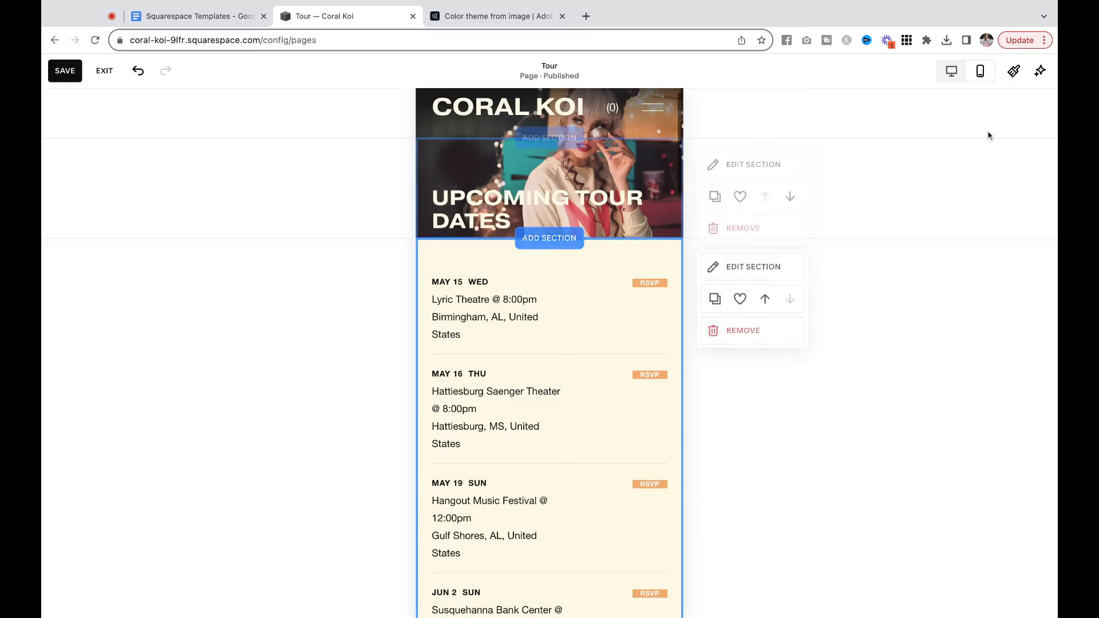
left_click(950, 70)
Step: Move the Upcoming Tour Dates heading down near the lower edge of the banner image and save the Tour page
left_click_drag(340, 263, 340, 265)
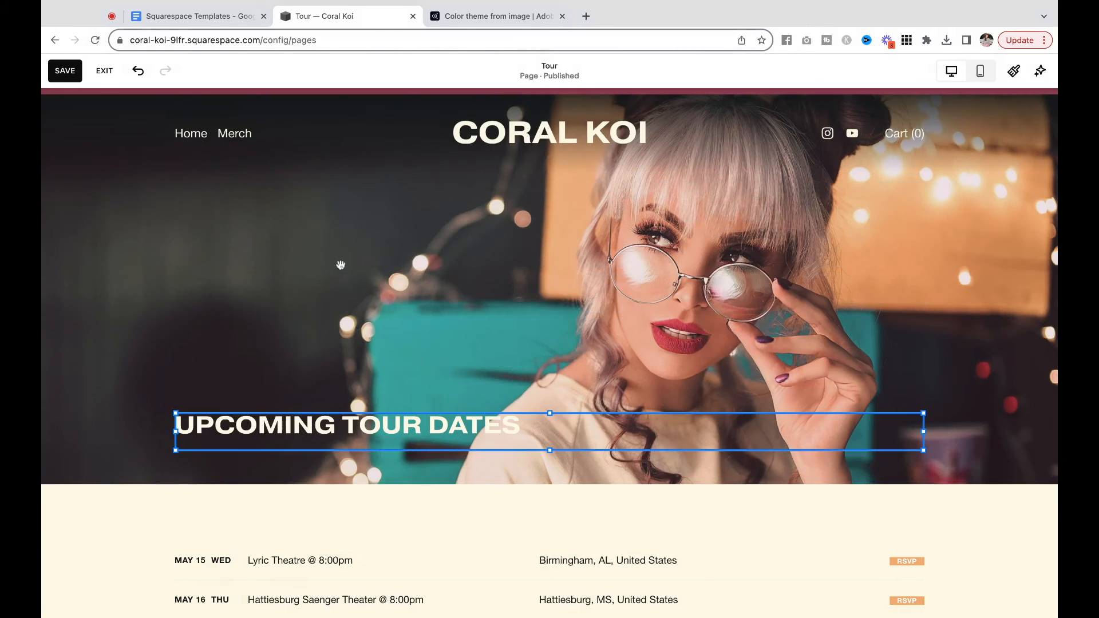
left_click(315, 284)
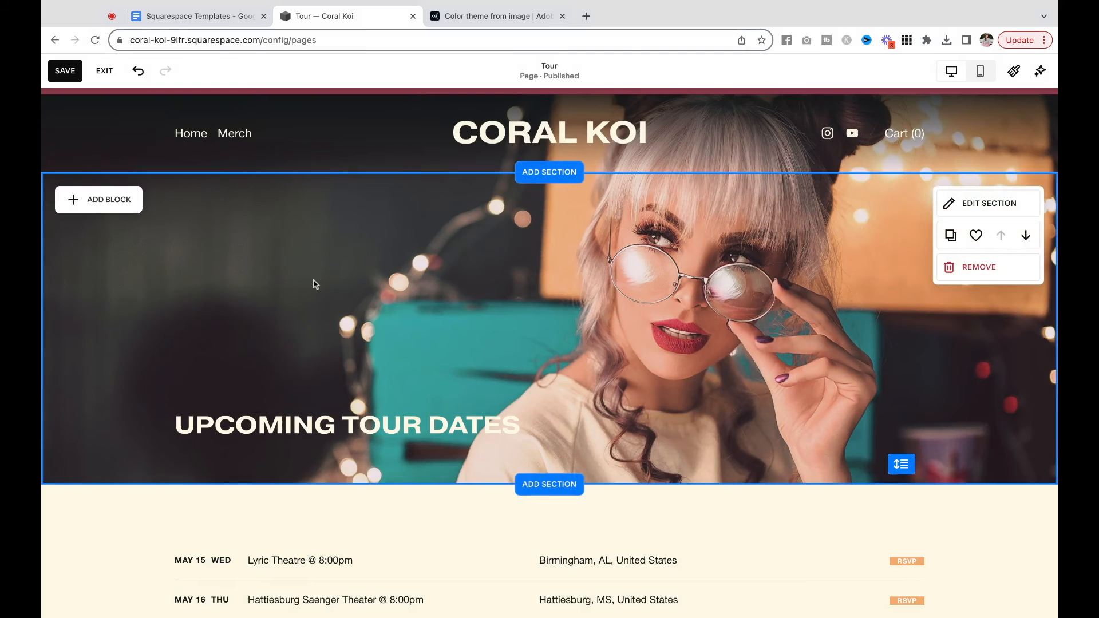
left_click(69, 72)
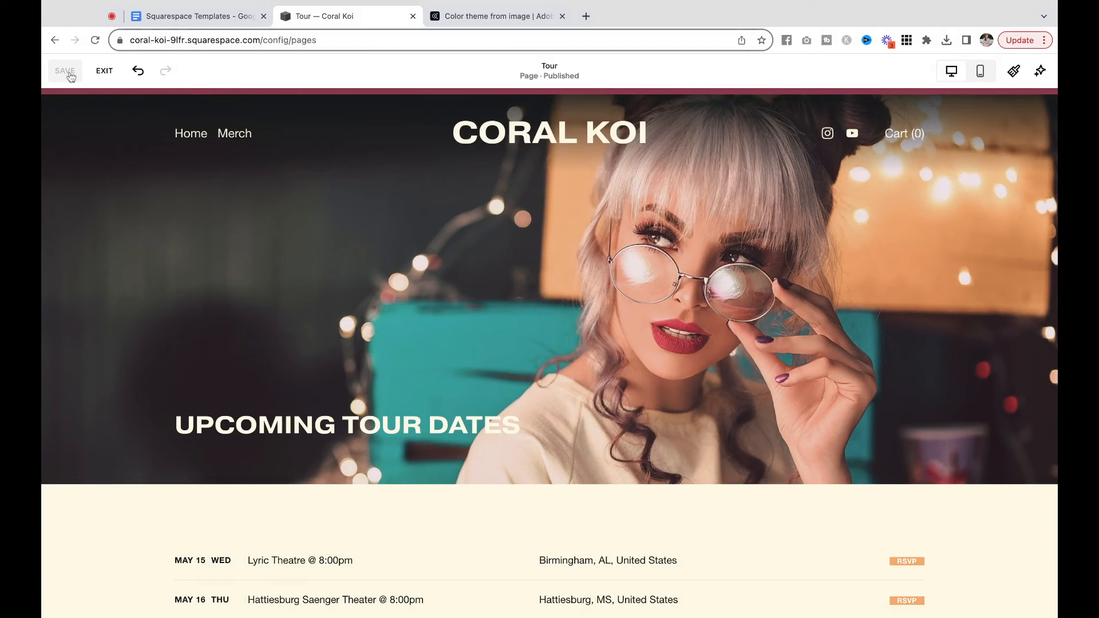
Step: Exit Tour page editing, open the Merch store page and start a new physical product
left_click(104, 72)
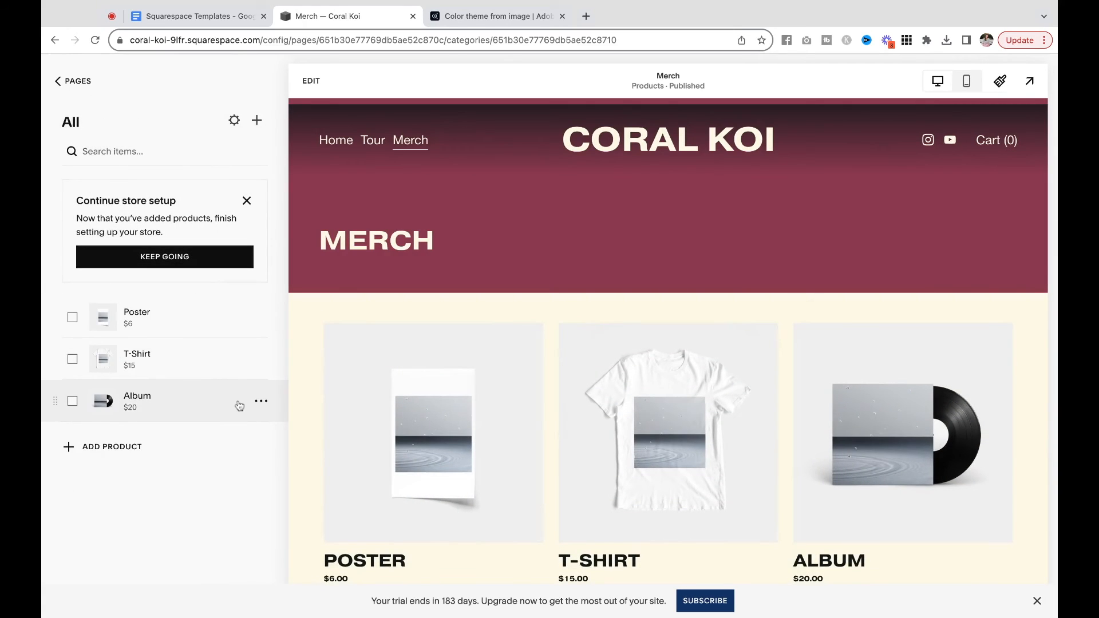
scroll(555, 422, "down", 2)
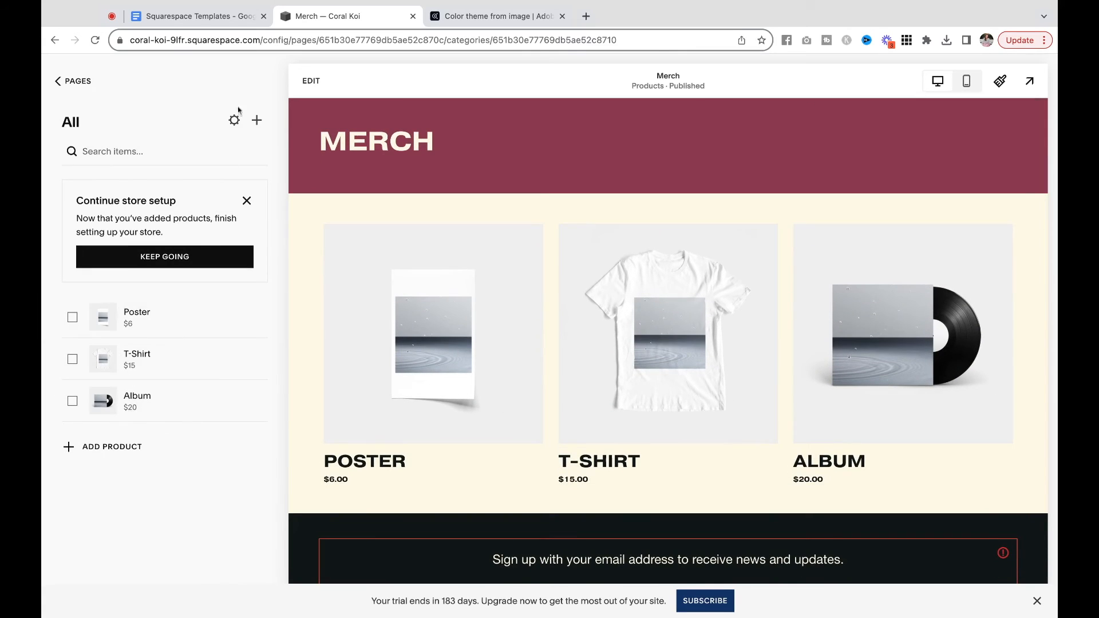
left_click(262, 125)
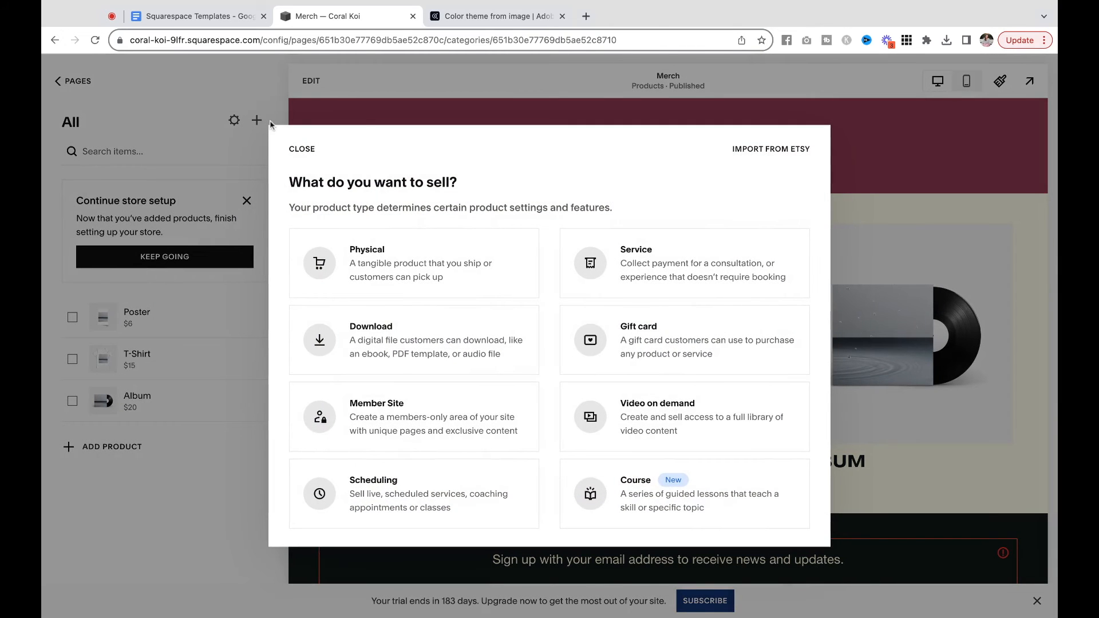
left_click(432, 254)
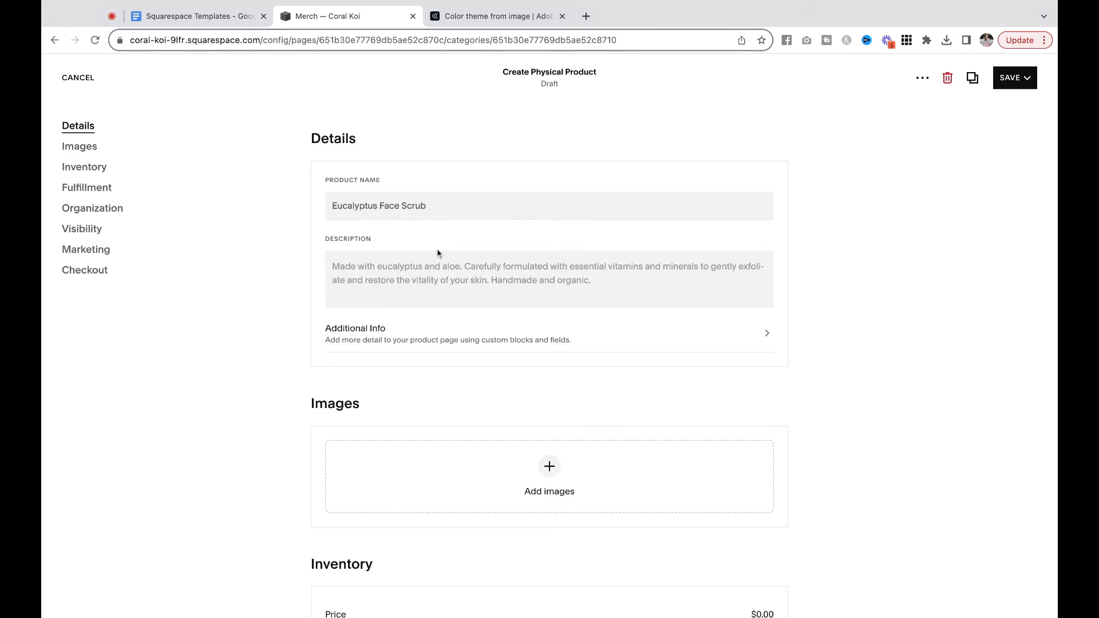
Step: Name the product "Bright Lights Vinyl" and give it the description "Description of the vinyl here"
left_click(436, 208)
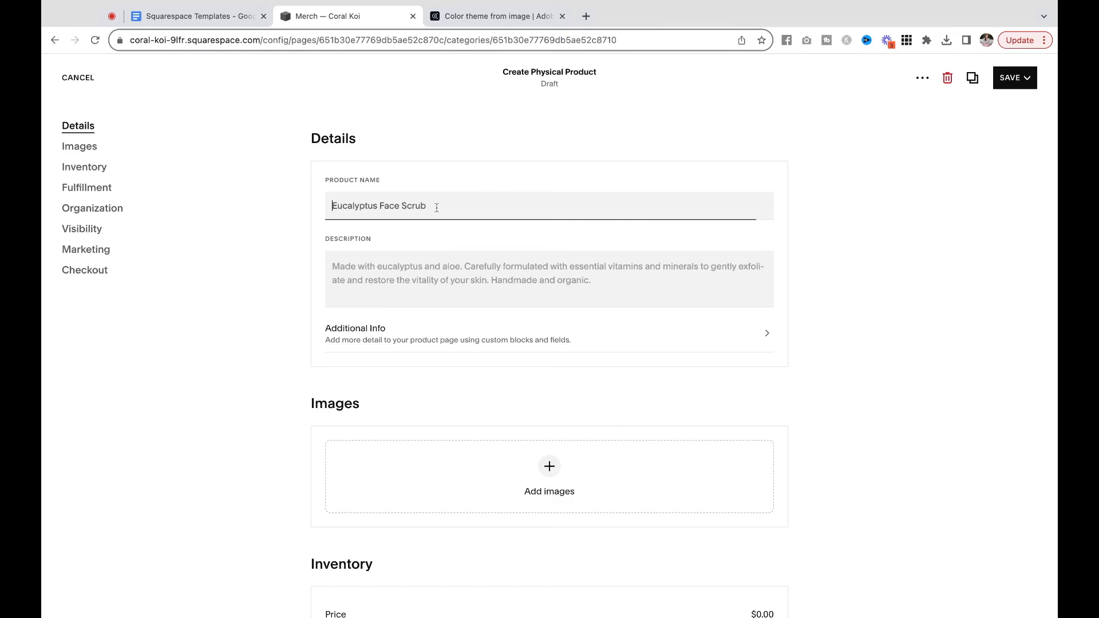
type("Bright Lights Vinyl")
left_click(487, 260)
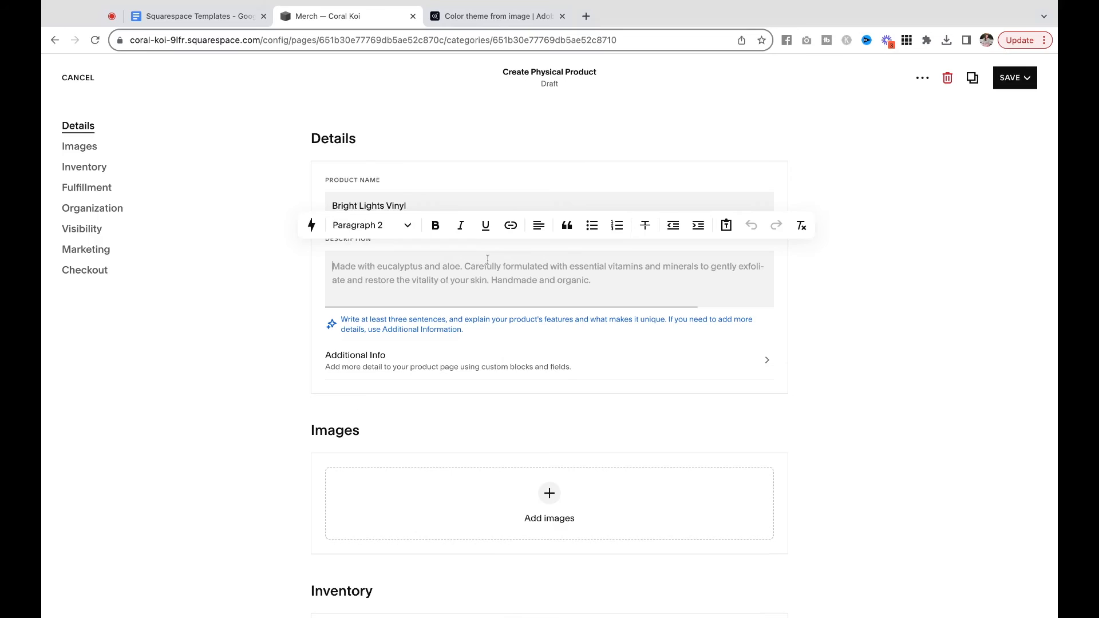
type("Description of the vinyl here")
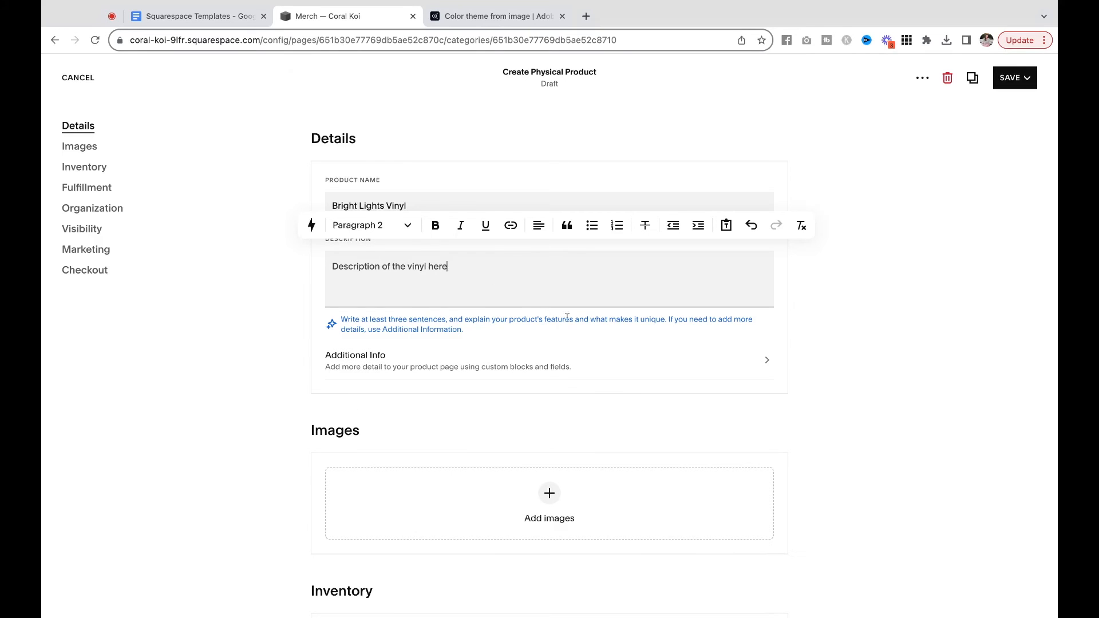
Step: Add the vinyl record photo to the product's images and set its price to $35.00
scroll(566, 317, "down", 3)
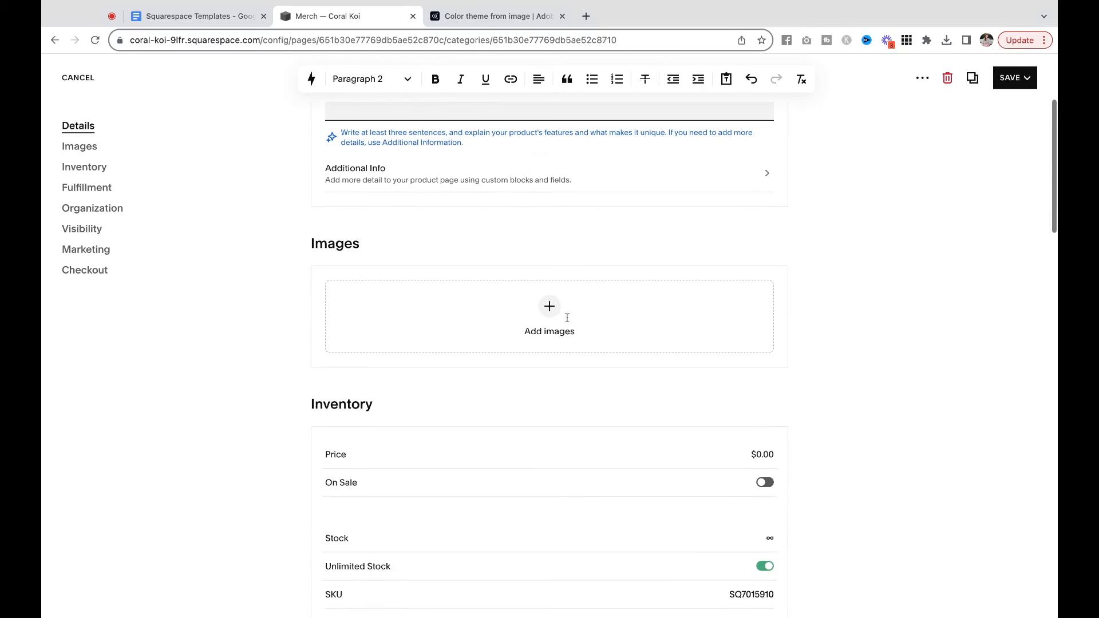
left_click_drag(858, 316, 550, 316)
scroll(549, 343, "down", 4)
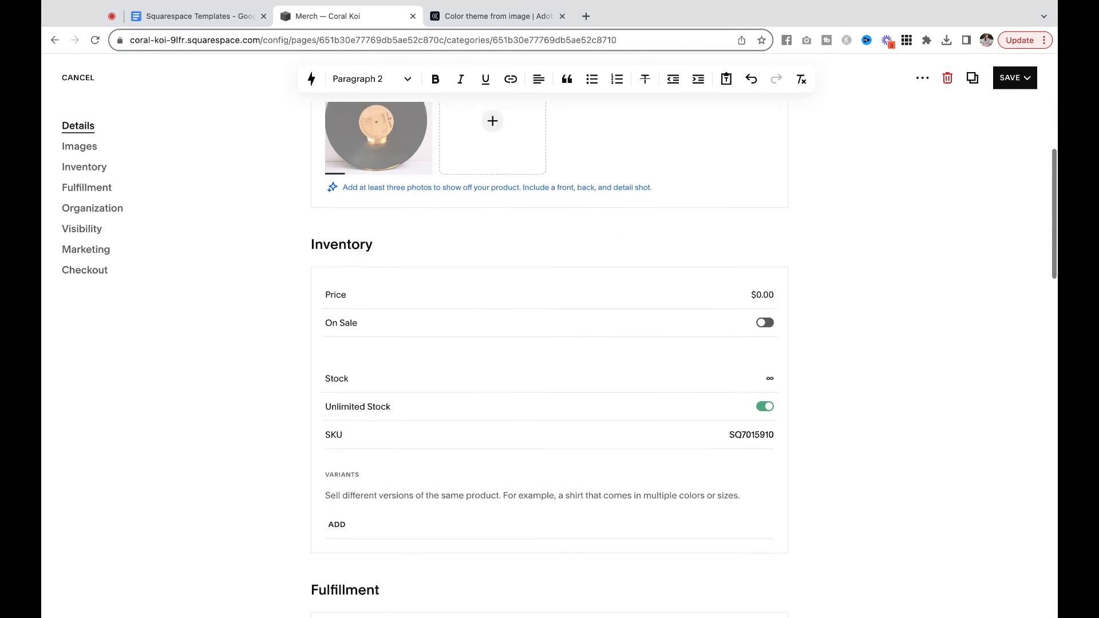
left_click(771, 281)
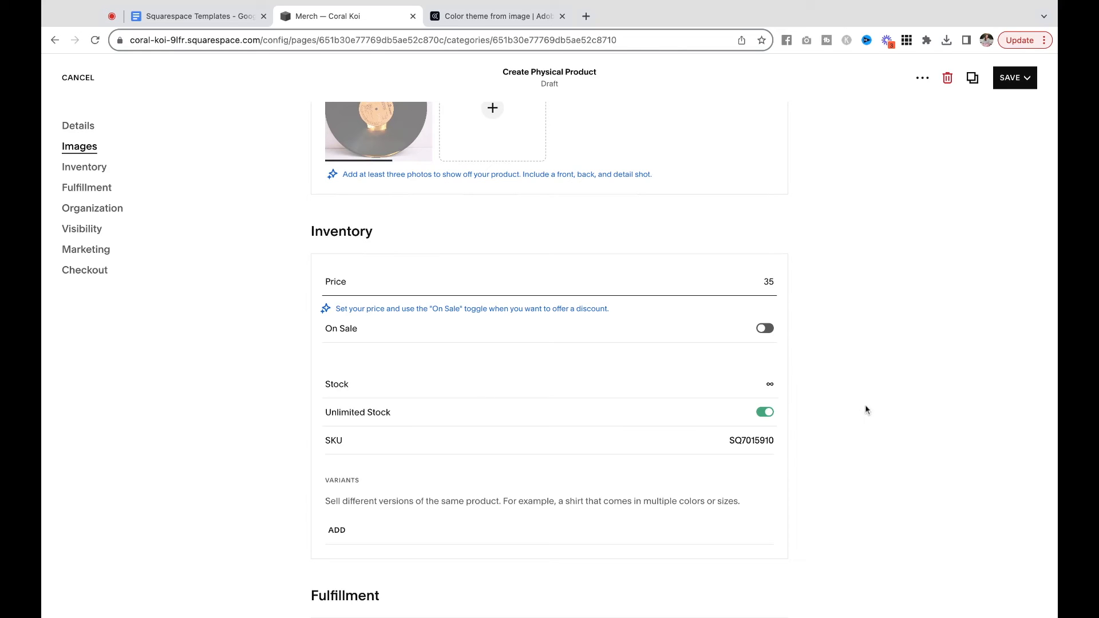
type("35")
left_click(920, 329)
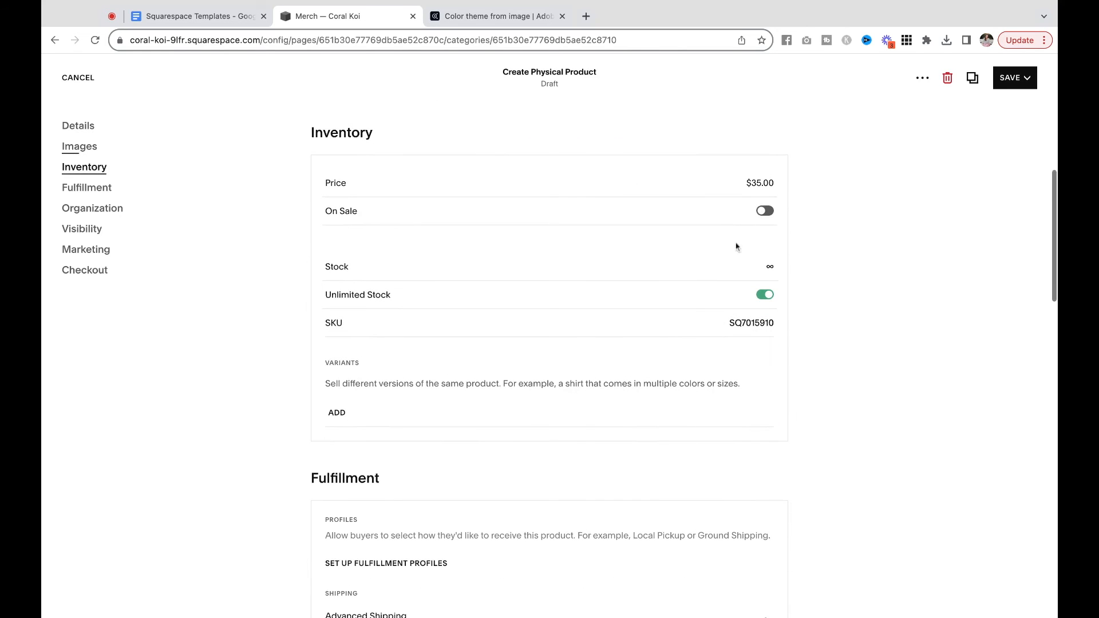
Step: Turn off unlimited stock for the vinyl product and set its stock quantity to 9
scroll(769, 268, "up", 1)
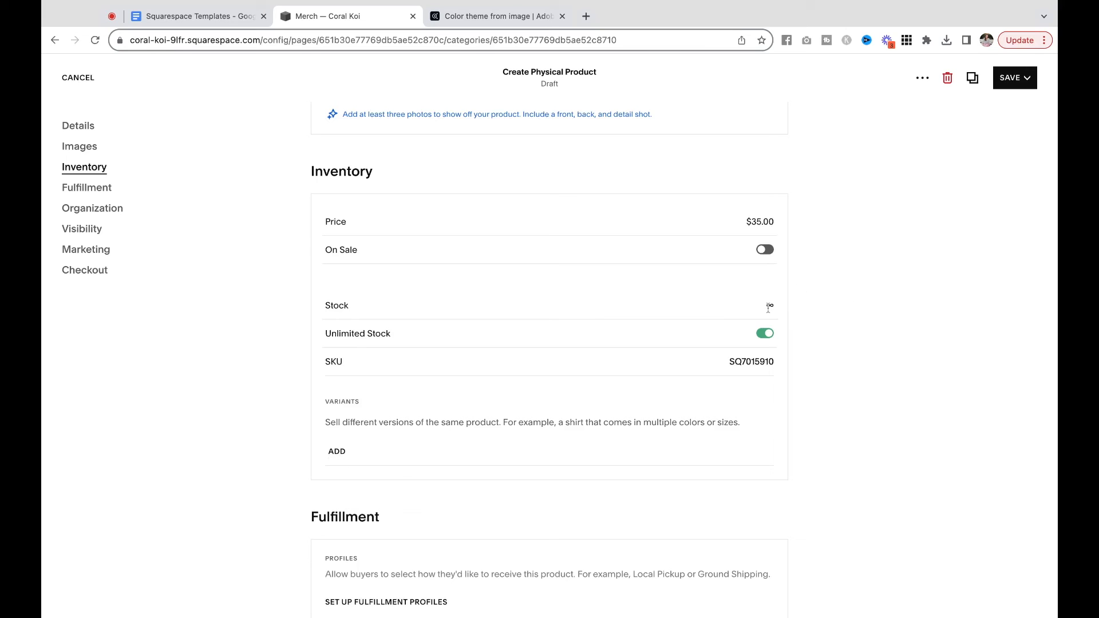
left_click(767, 334)
left_click(768, 306)
left_click(769, 303)
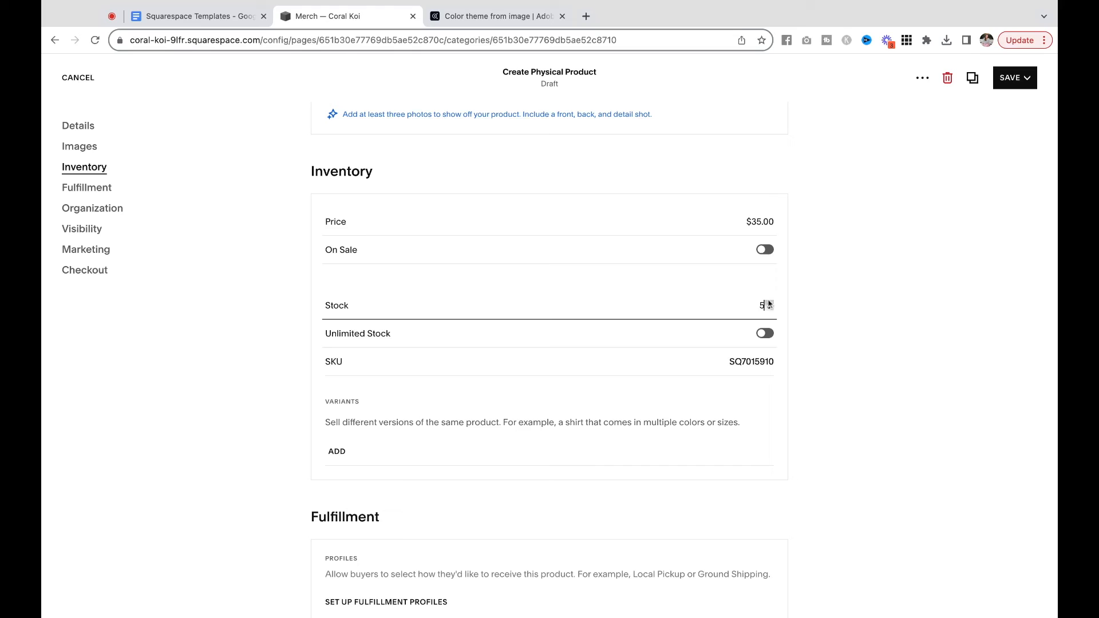
left_click(890, 374)
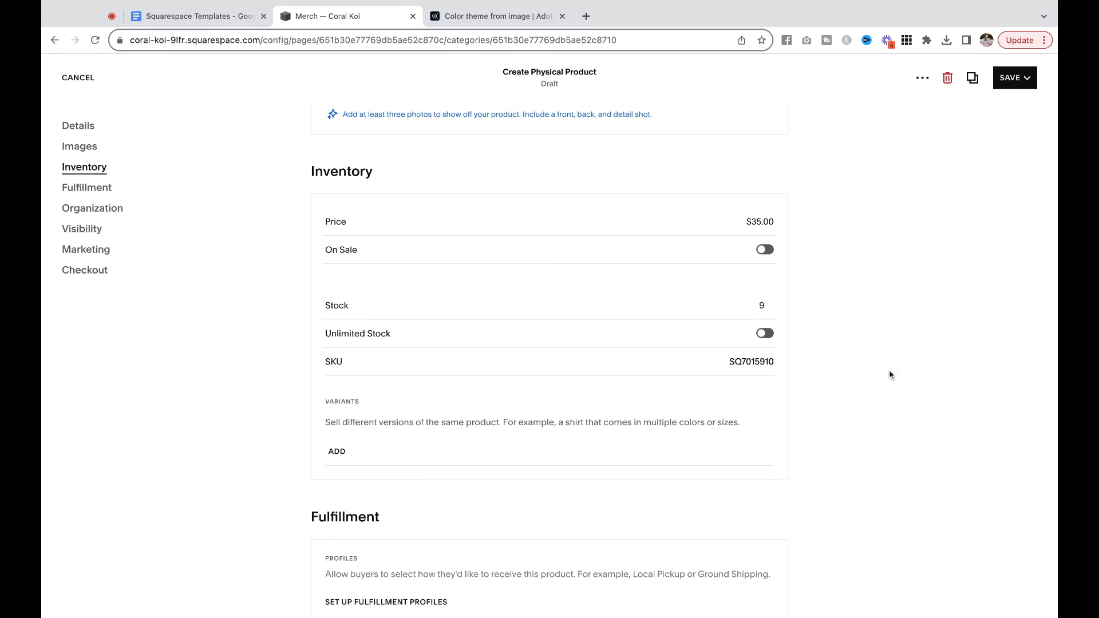
Step: Set the vinyl product's SKU to "BL_Vinyl"
scroll(890, 375, "down", 1)
double_click(750, 334)
type("BL")
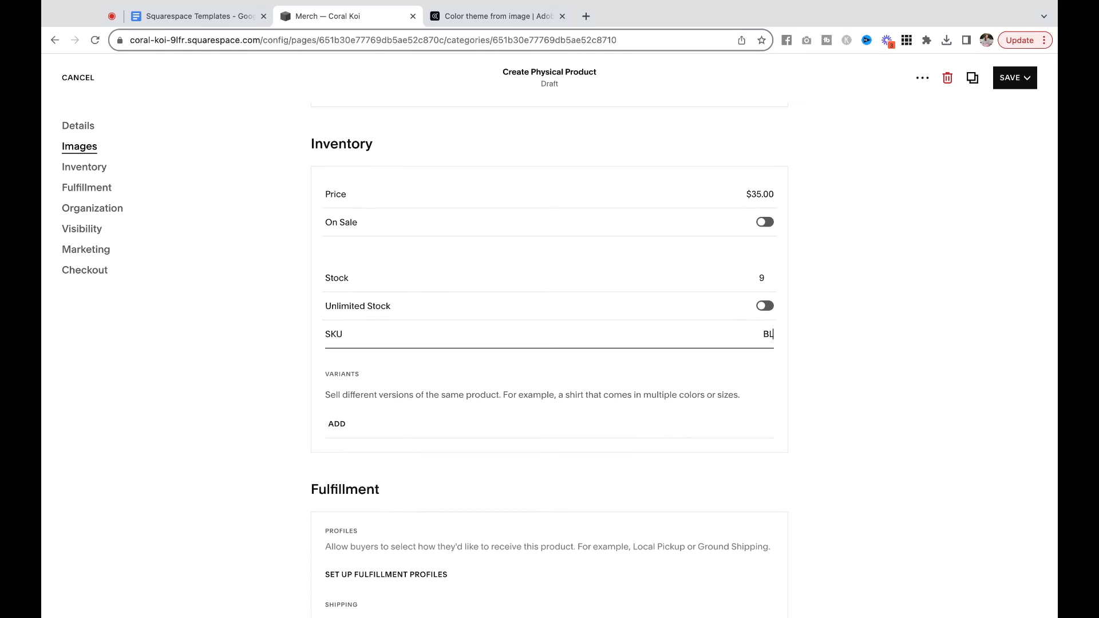
type("_Vinyl")
left_click(852, 431)
Step: Enable a custom purchase button label reading "Pre-Order Now" and publish the product
scroll(852, 431, "down", 5)
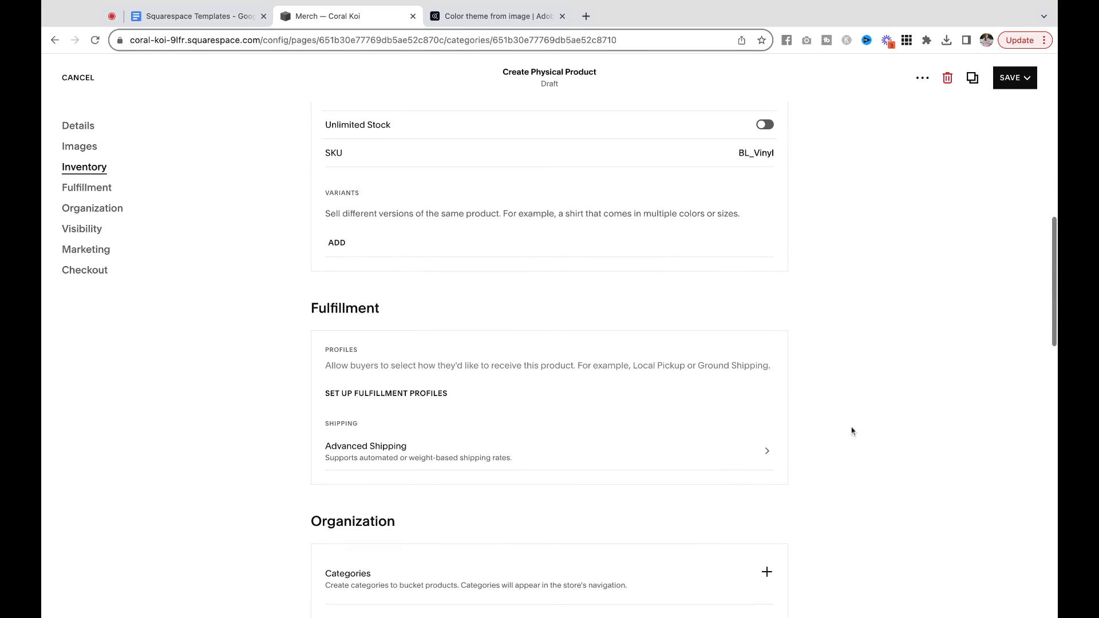
scroll(852, 415, "down", 5)
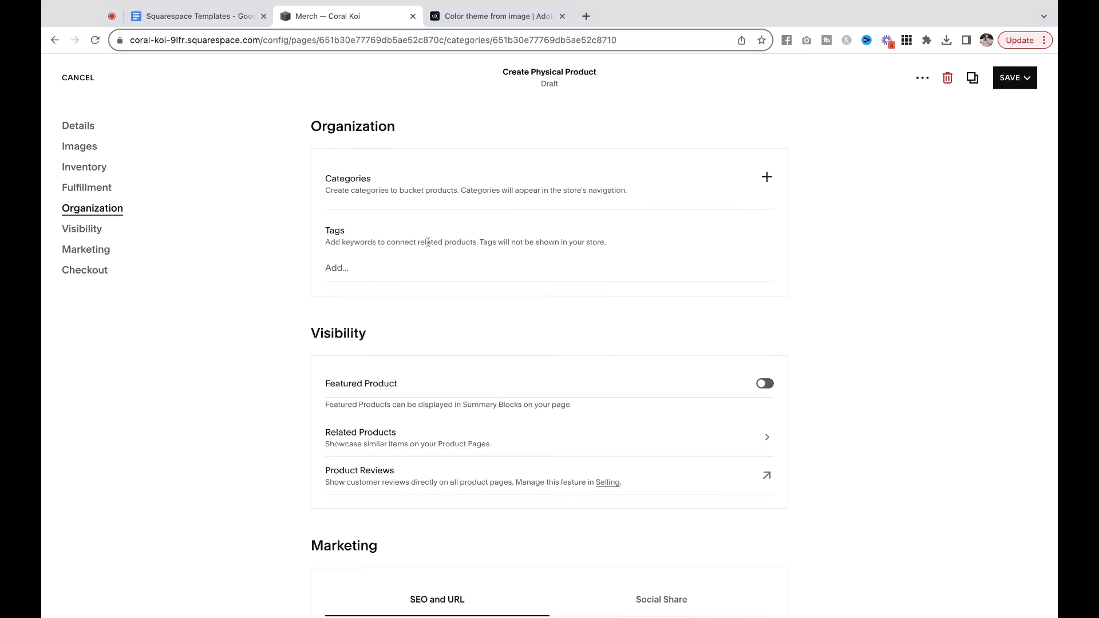
scroll(417, 331, "down", 2)
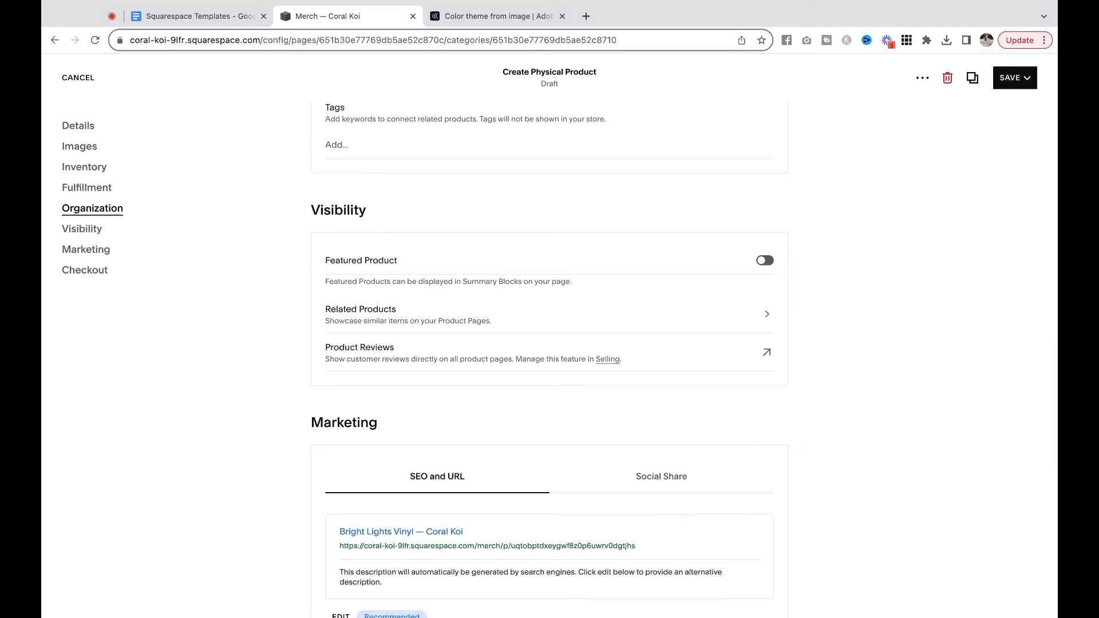
scroll(549, 343, "down", 9)
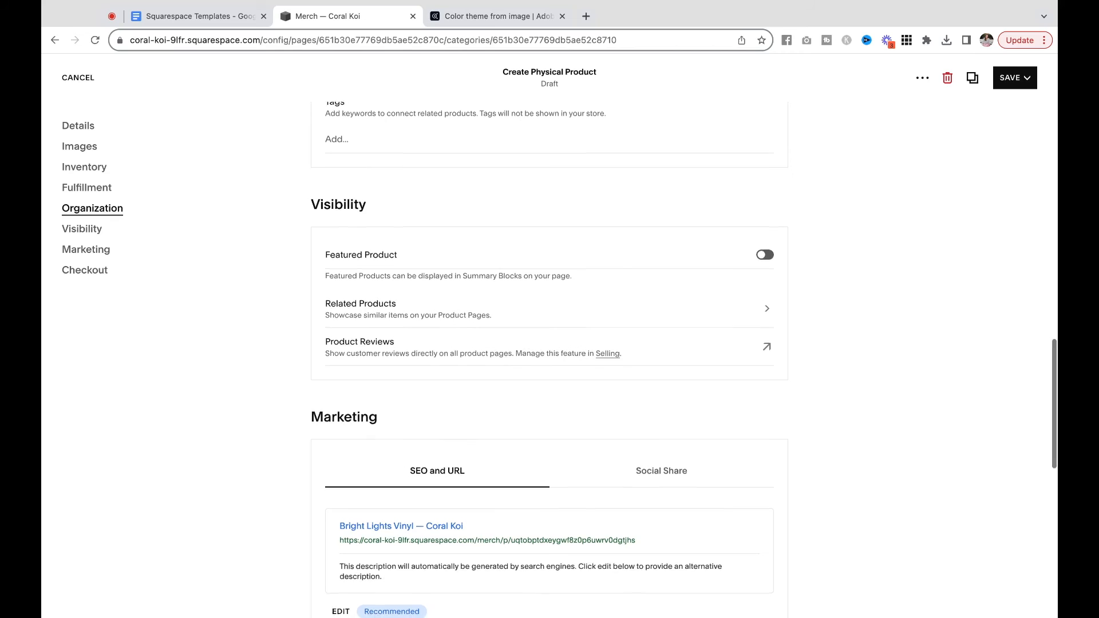
scroll(462, 314, "down", 1)
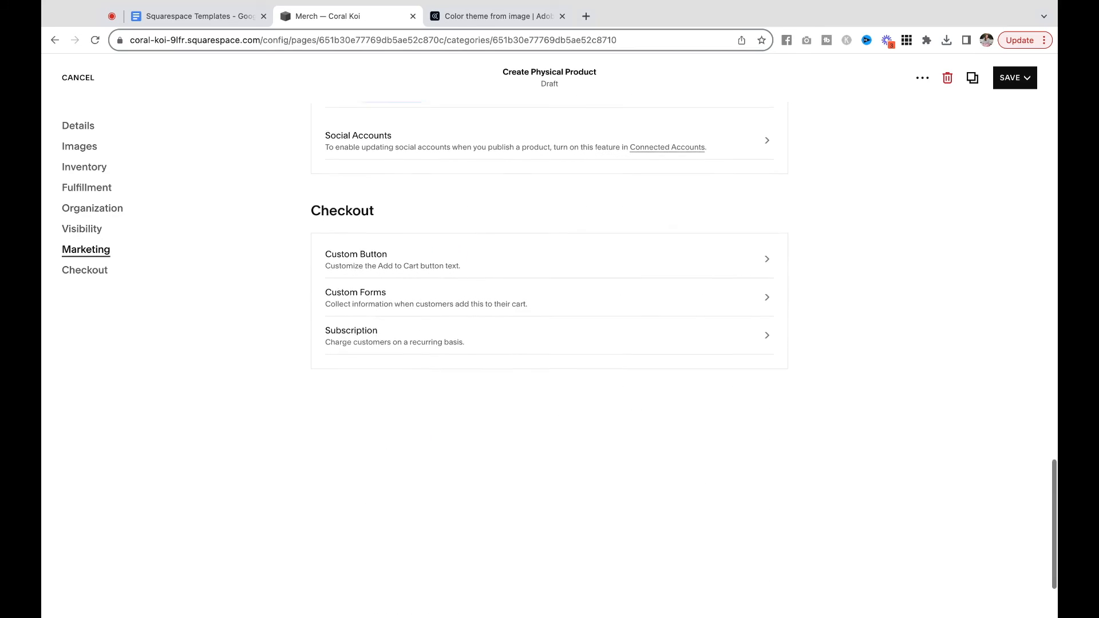
left_click(384, 272)
left_click(643, 299)
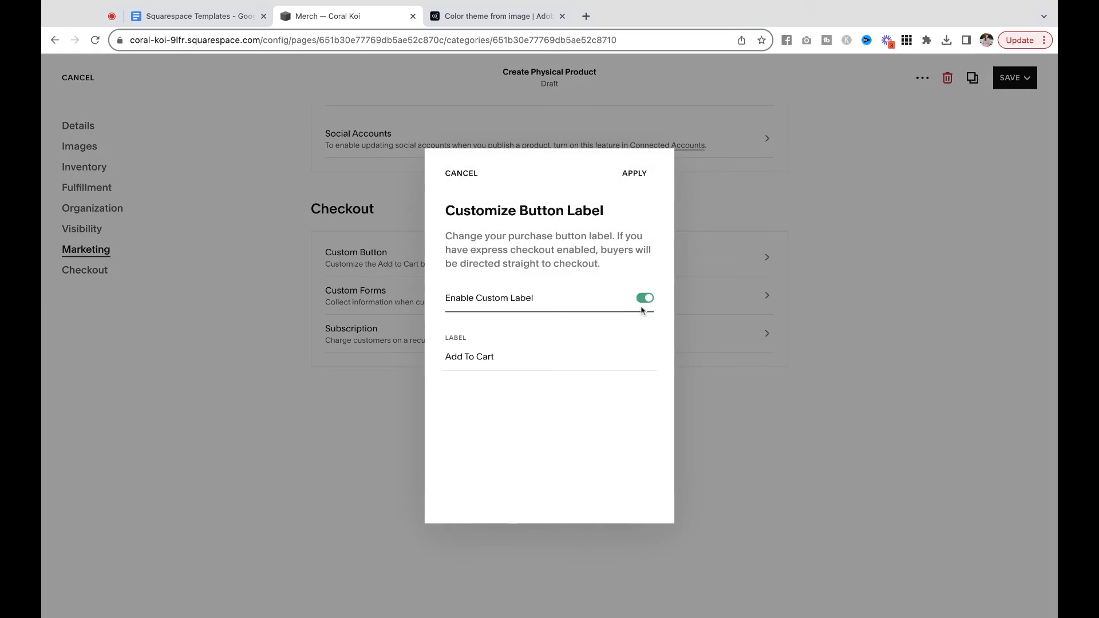
triple_click(486, 357)
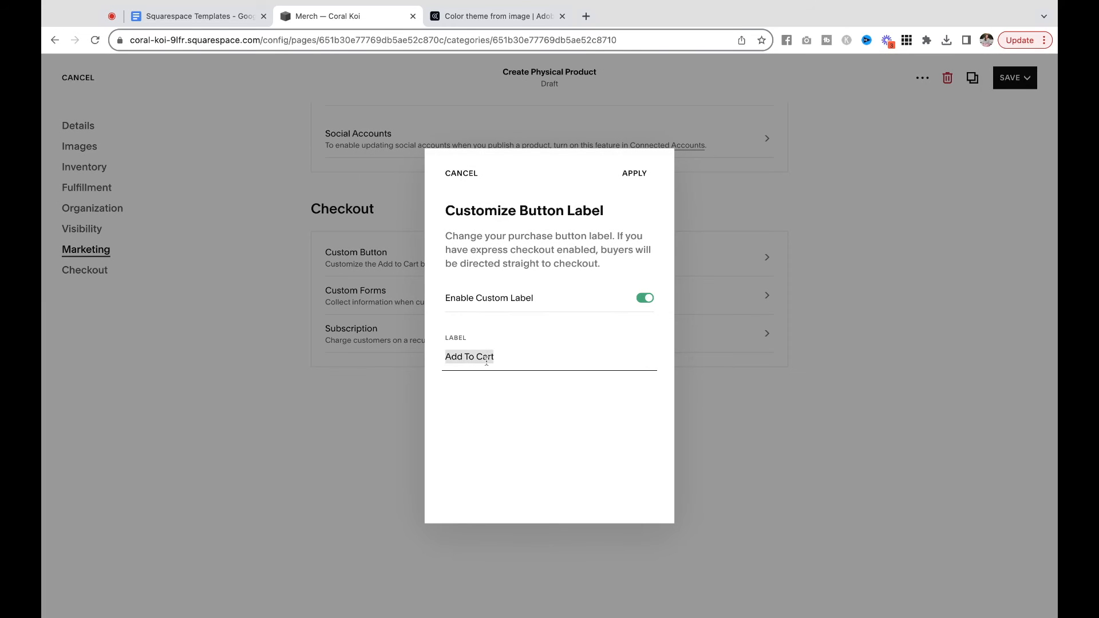
type("Pre-Order Now")
left_click(633, 174)
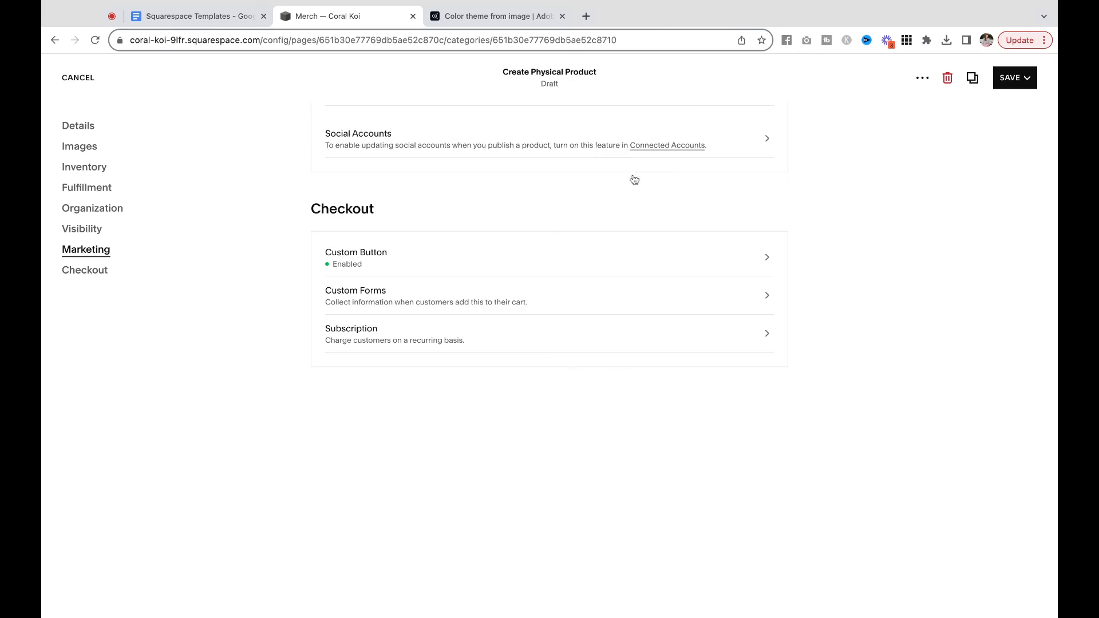
left_click(1015, 78)
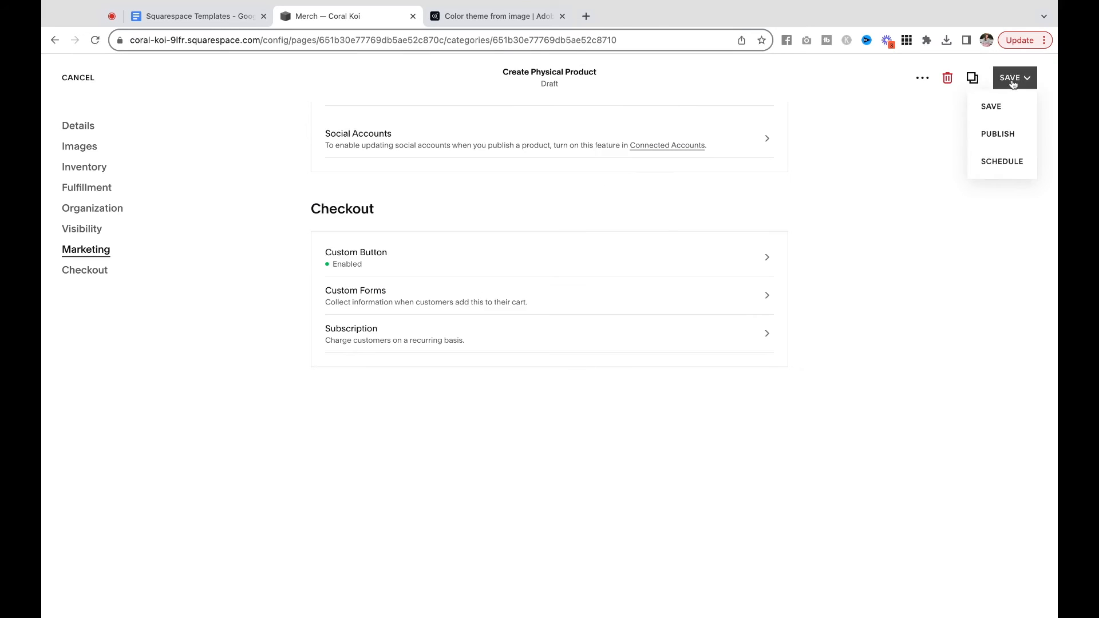
left_click(996, 134)
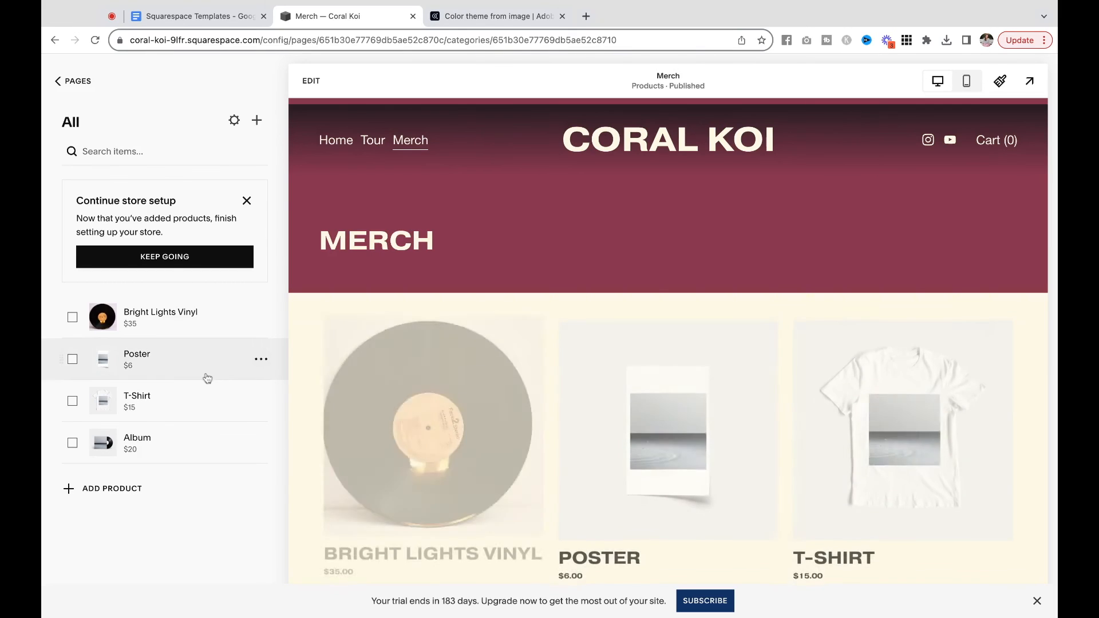
Step: Delete the Poster, T-Shirt and Album sample products from the Merch store
left_click(72, 359)
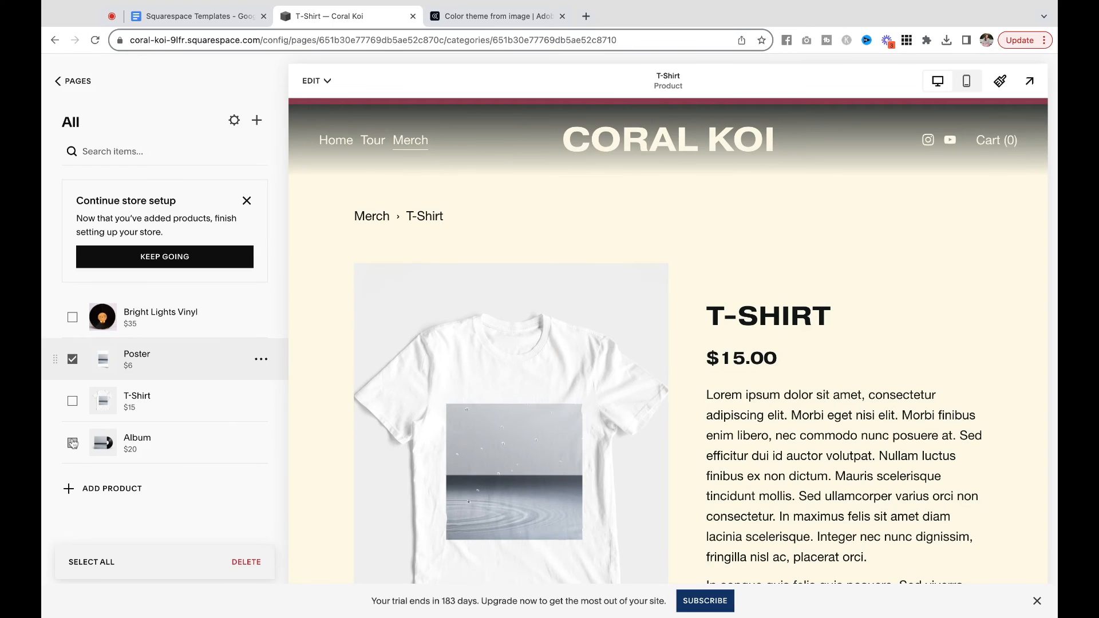
left_click(73, 444)
left_click(72, 401)
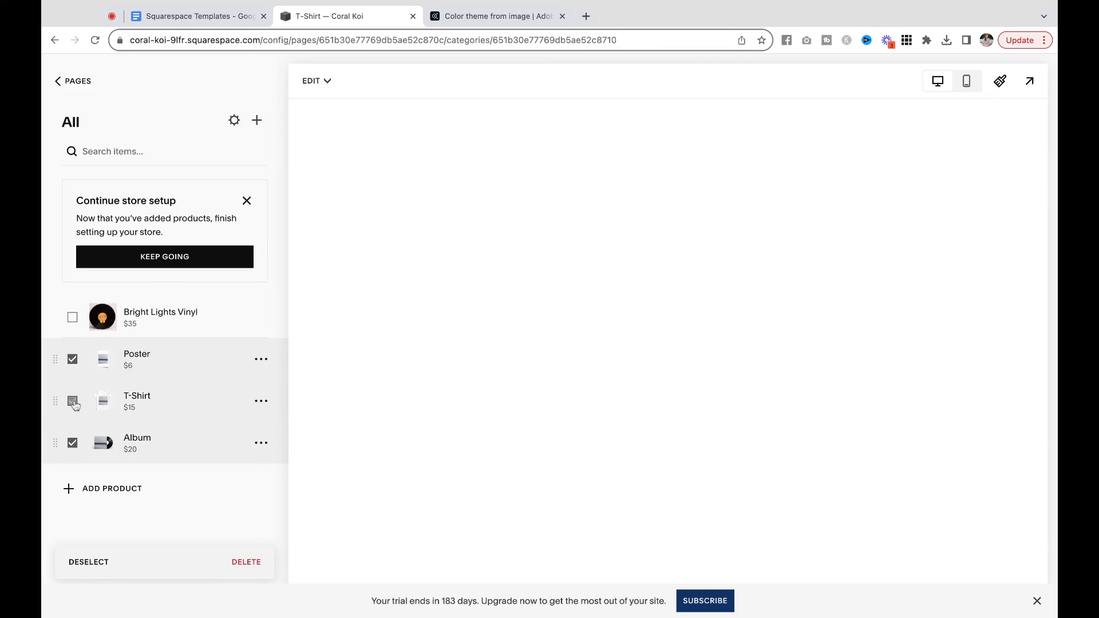
left_click(246, 562)
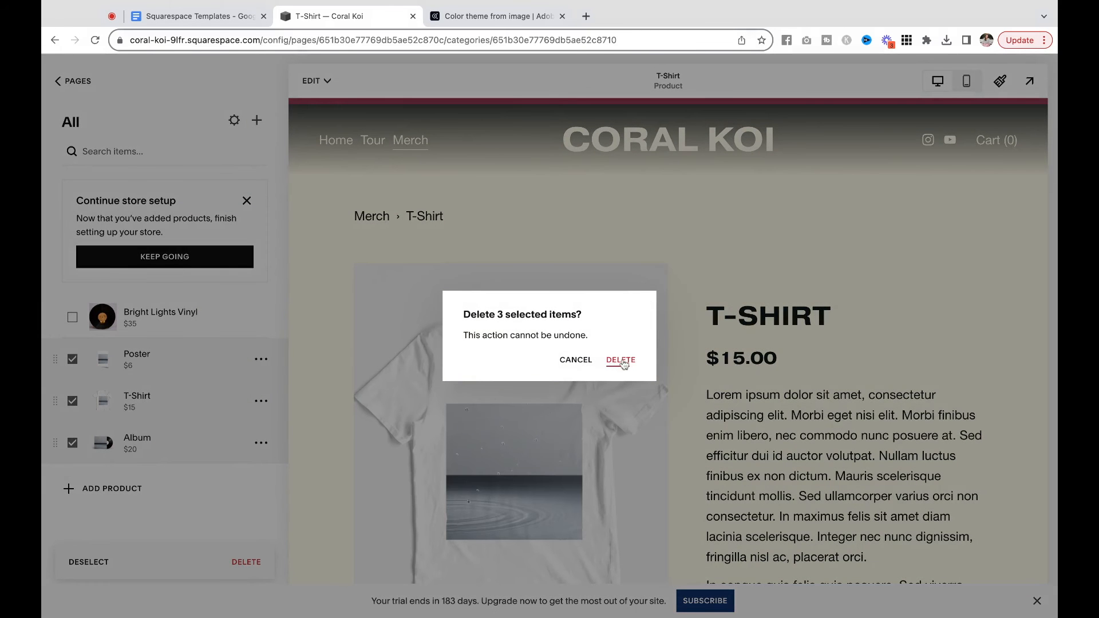
left_click(620, 360)
Step: Open the Bright Lights Vinyl product page and start editing its design section
scroll(623, 364, "down", 2)
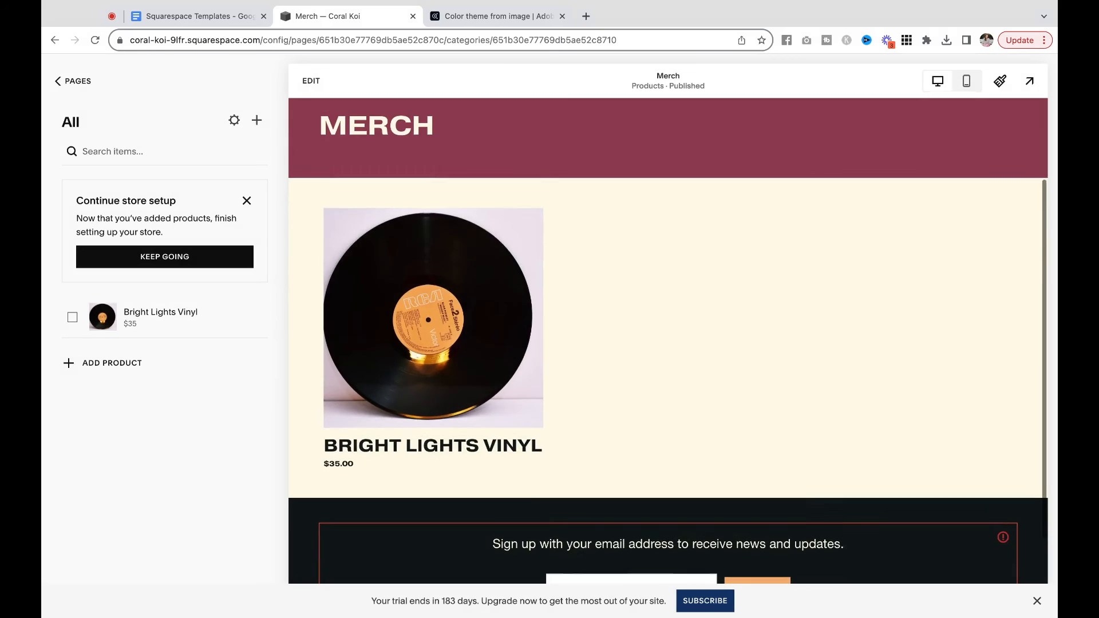
left_click(456, 383)
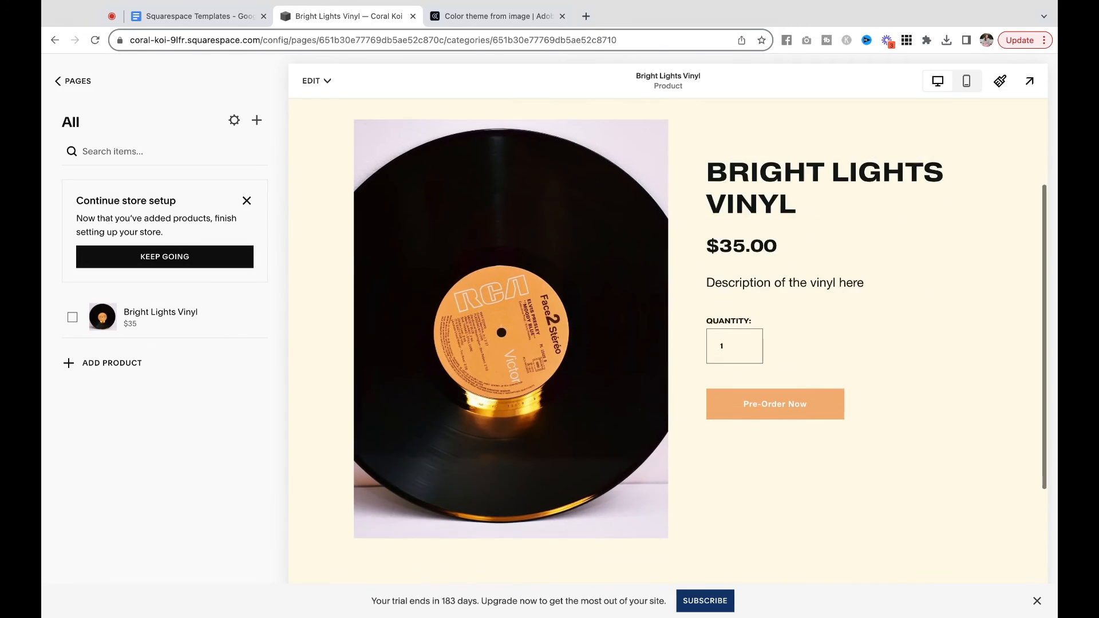
scroll(668, 341, "down", 1)
scroll(668, 341, "up", 3)
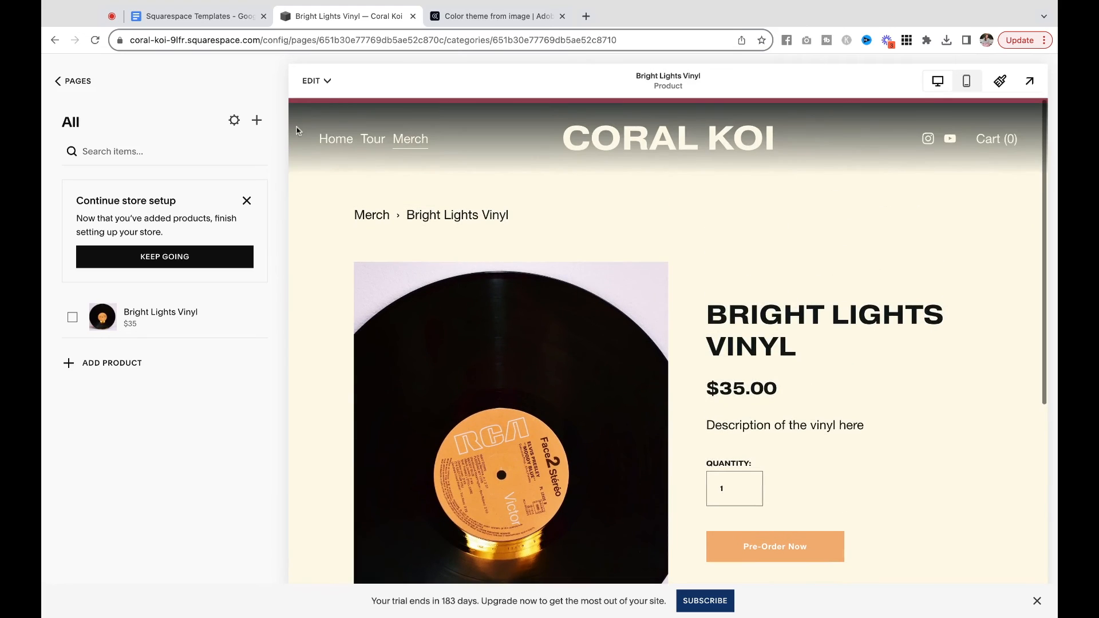
left_click(321, 81)
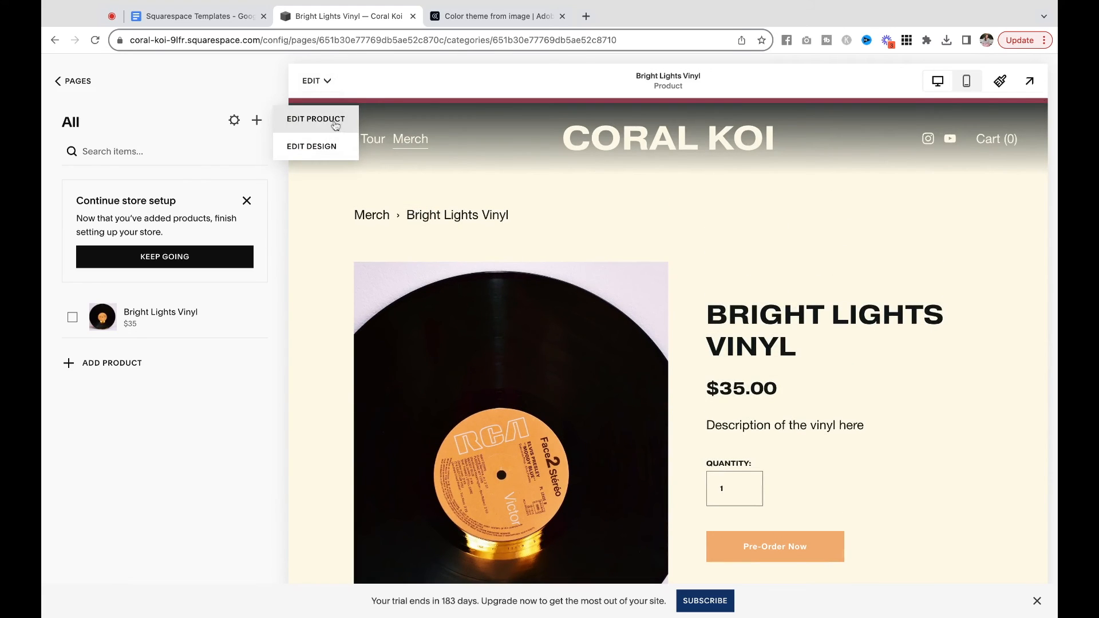
left_click(336, 148)
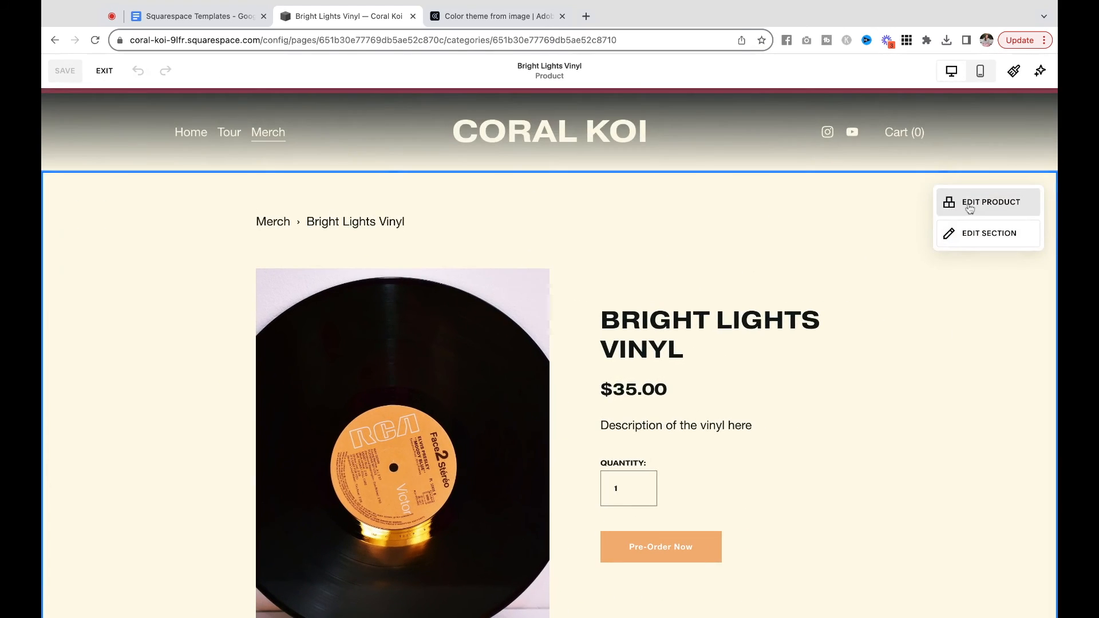
left_click(977, 232)
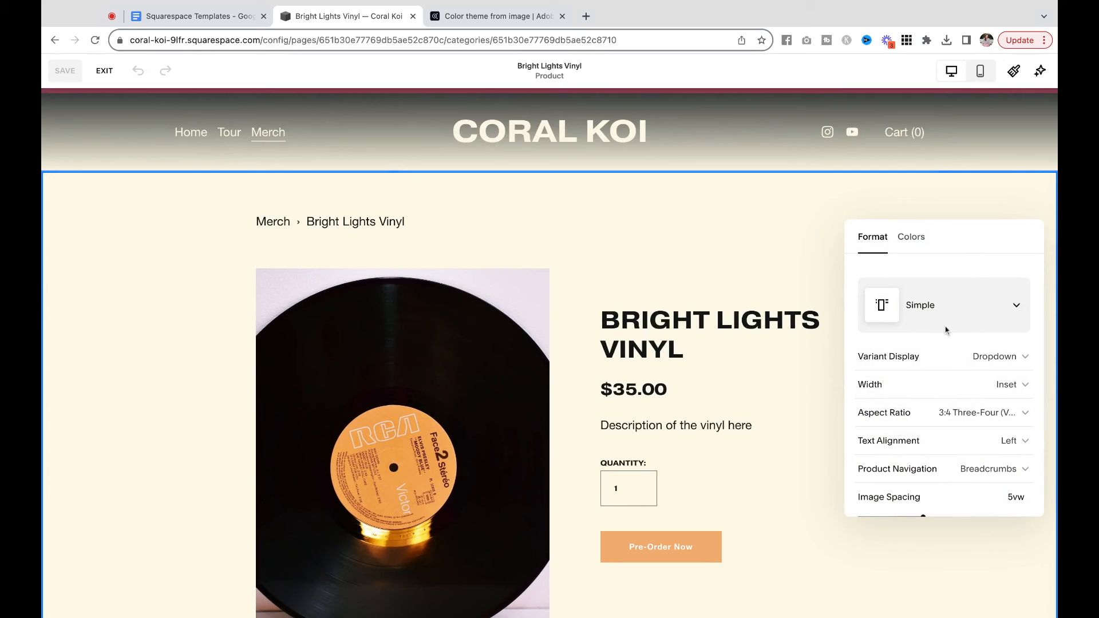
Step: Try the Half layout for the product section and return it to Simple
left_click(952, 312)
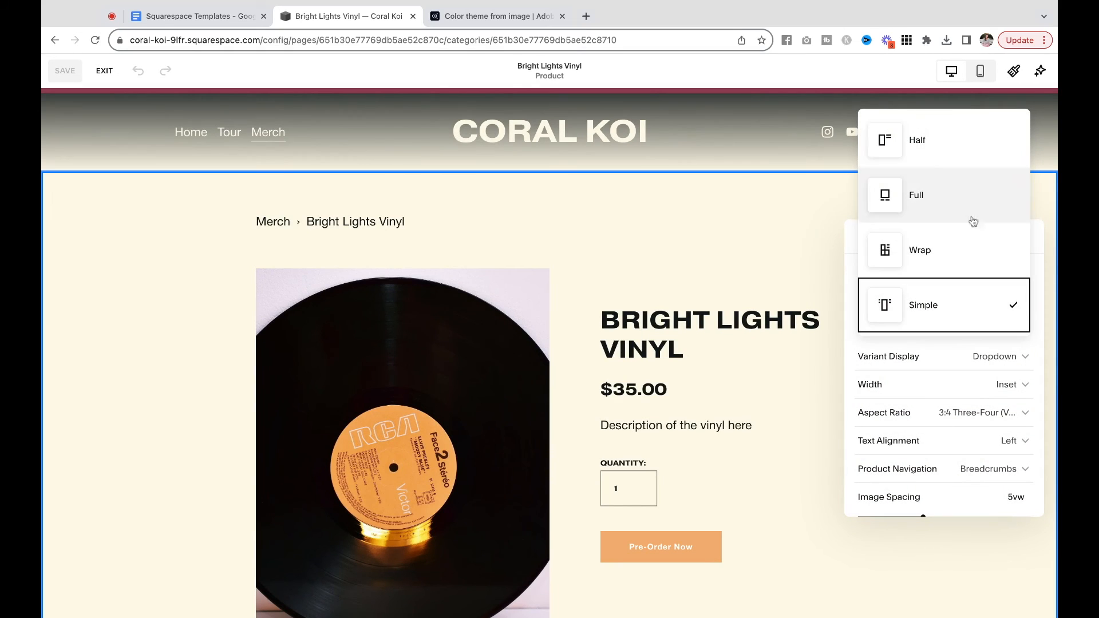
left_click(961, 155)
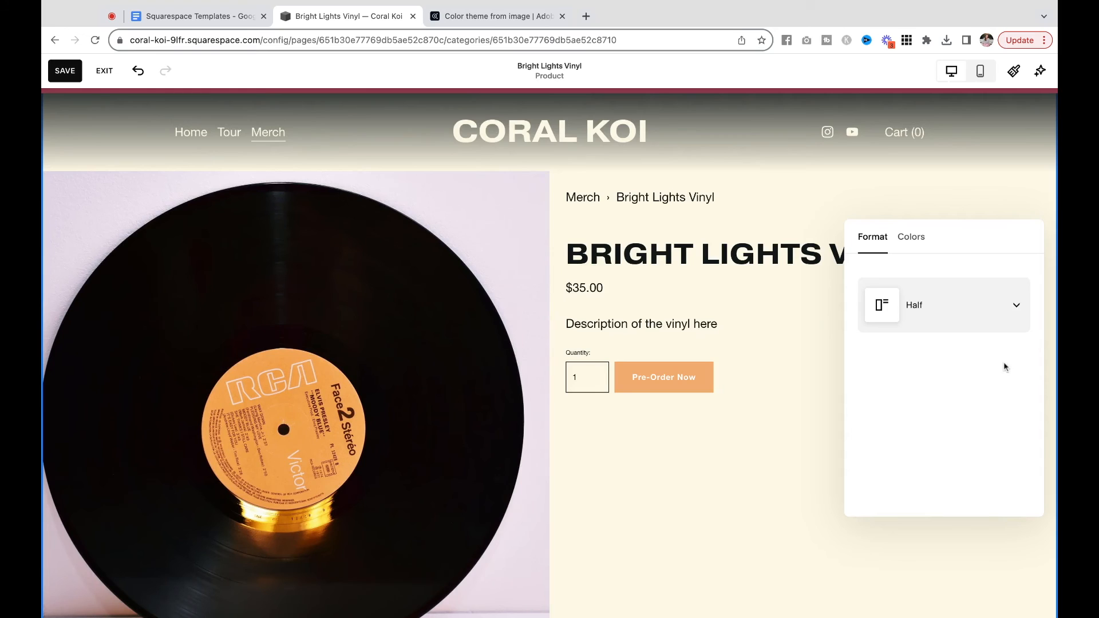
left_click(991, 302)
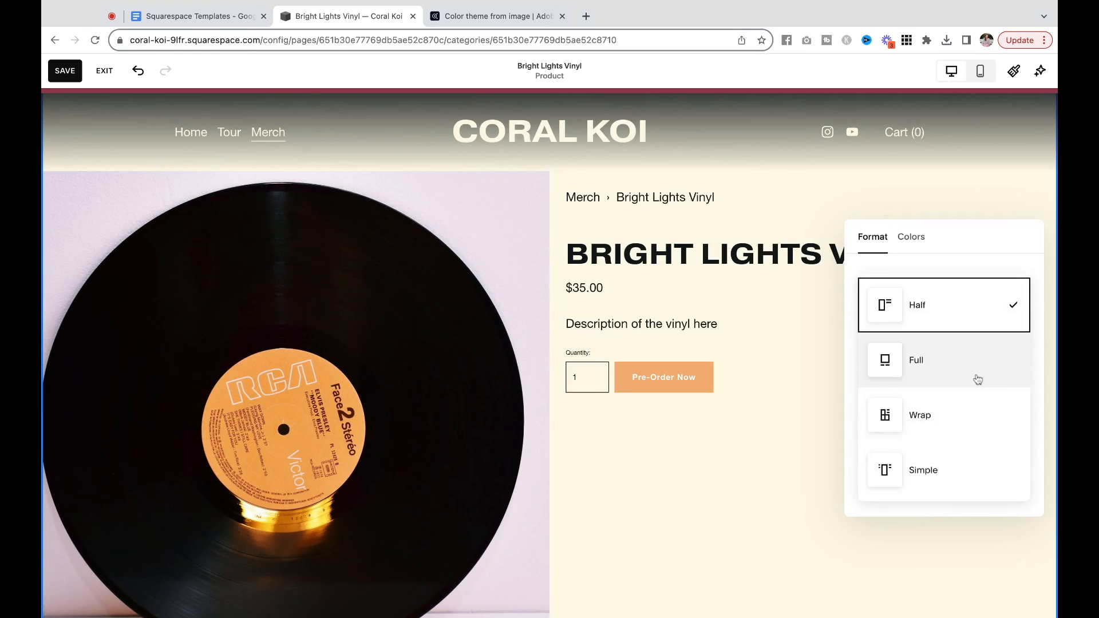
left_click(954, 469)
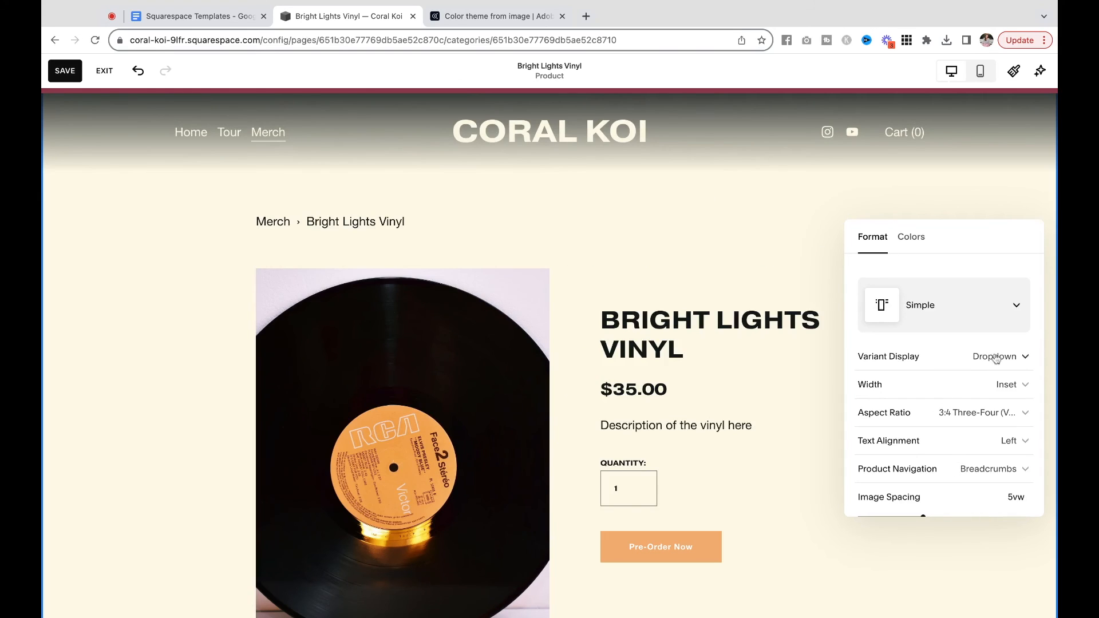
Step: Set the product image's aspect ratio to 1:1 Square and save the product page design
left_click(1000, 414)
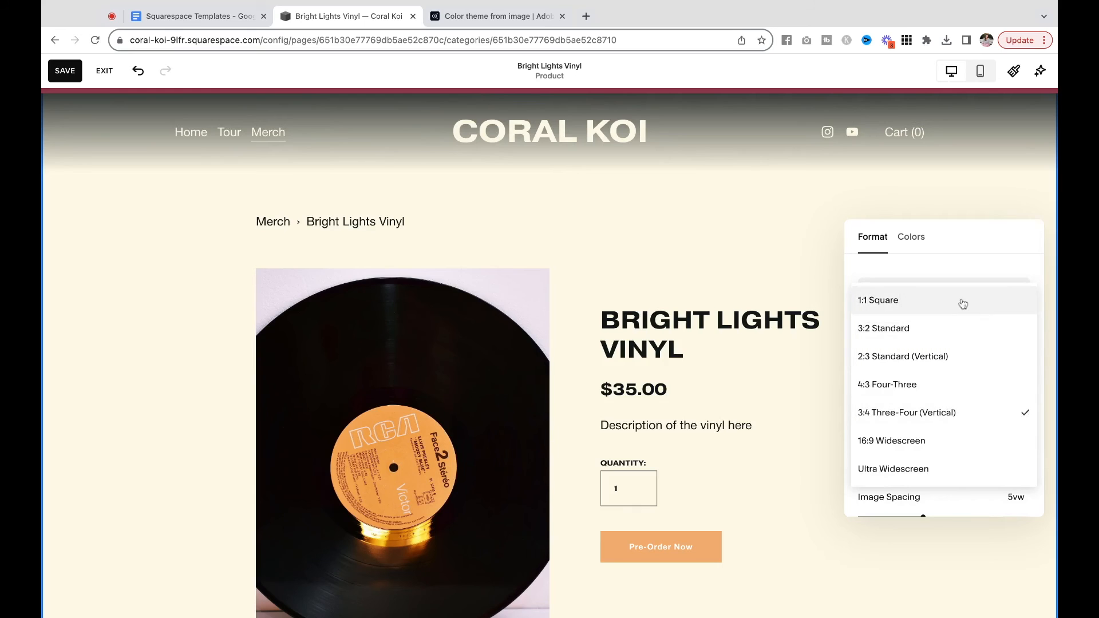
left_click(961, 302)
scroll(752, 401, "down", 2)
scroll(751, 401, "down", 2)
scroll(980, 419, "down", 5)
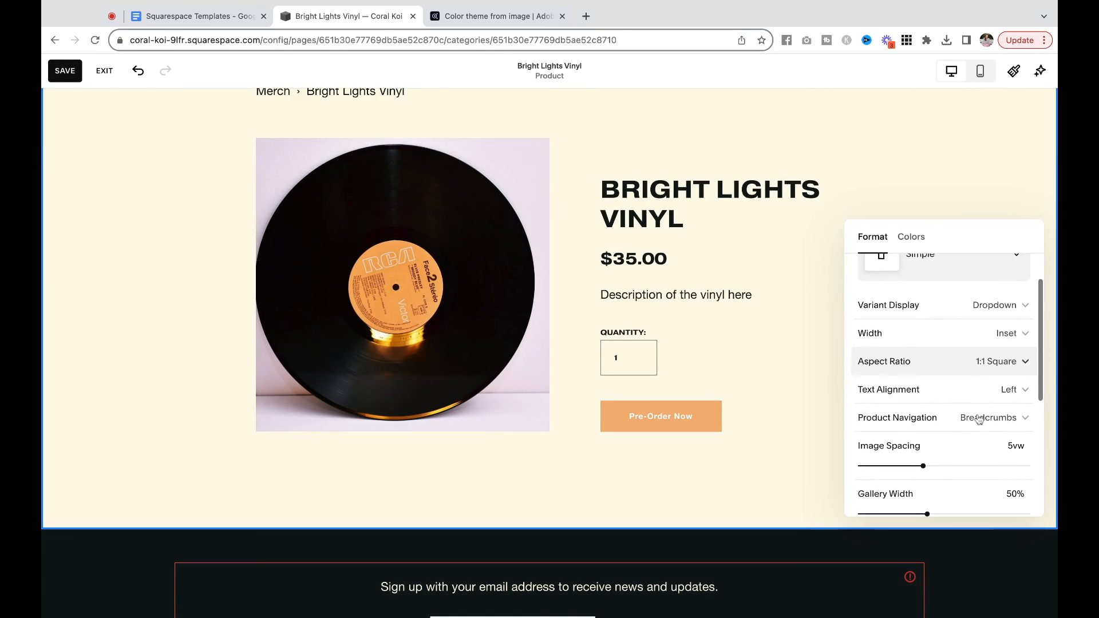
scroll(983, 380, "down", 5)
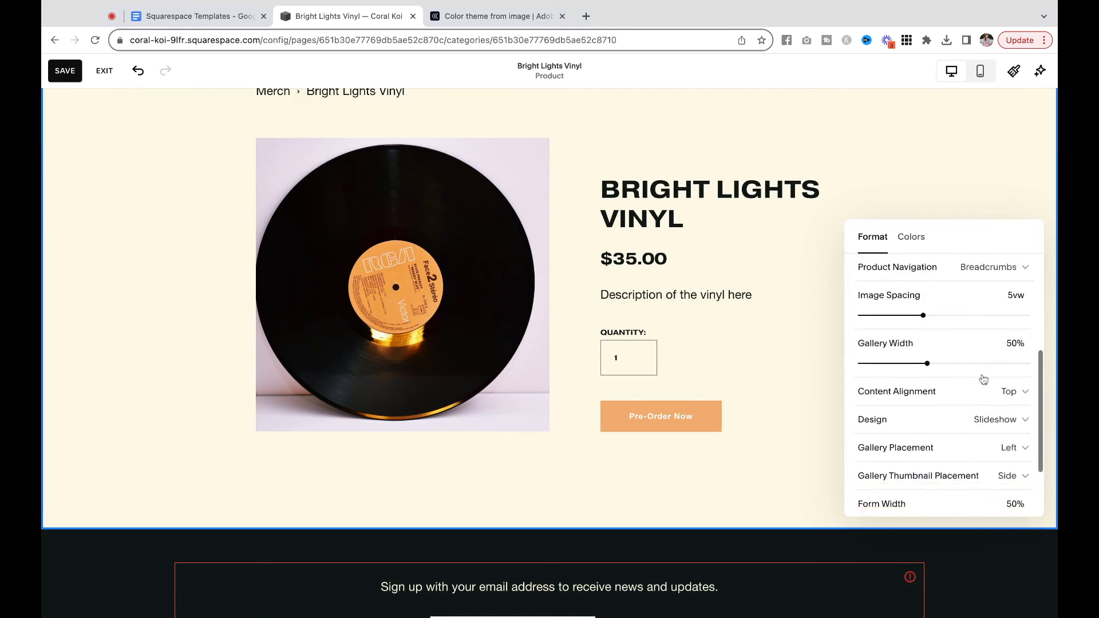
left_click(768, 497)
left_click(64, 73)
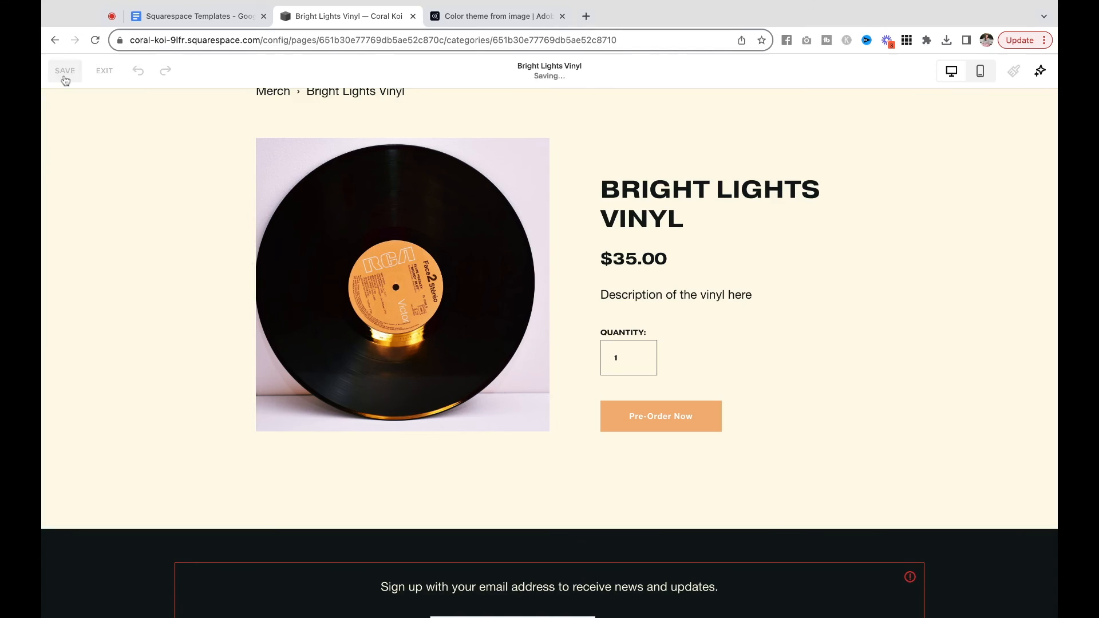
left_click(630, 369)
left_click(151, 273)
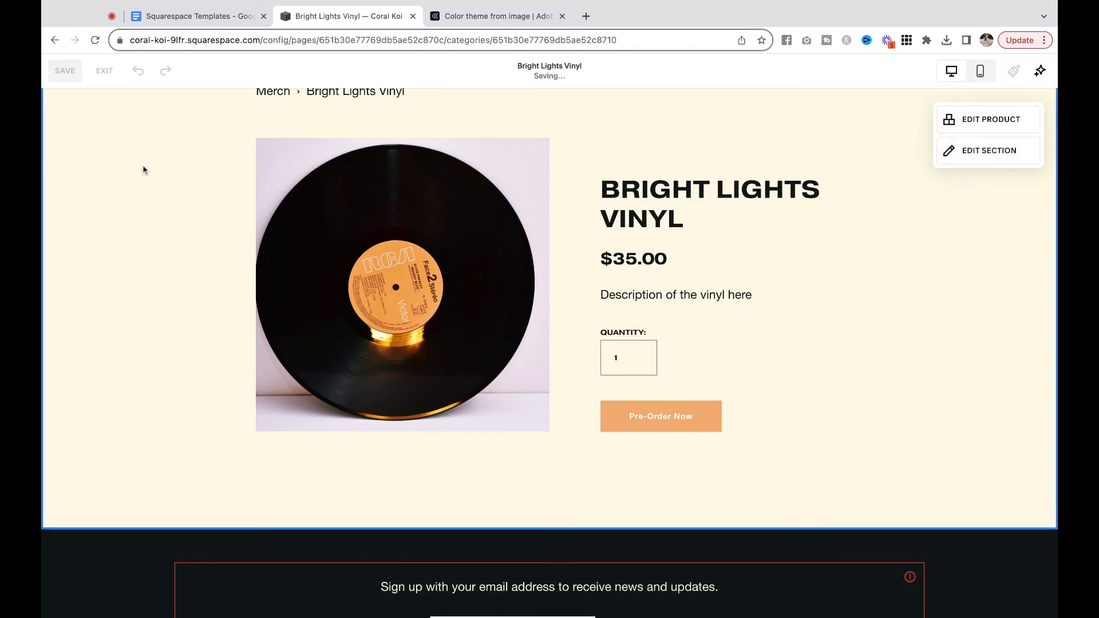
Step: Try the Dark 1 color theme on the Bright Lights Vinyl product page section
scroll(143, 166, "up", 3)
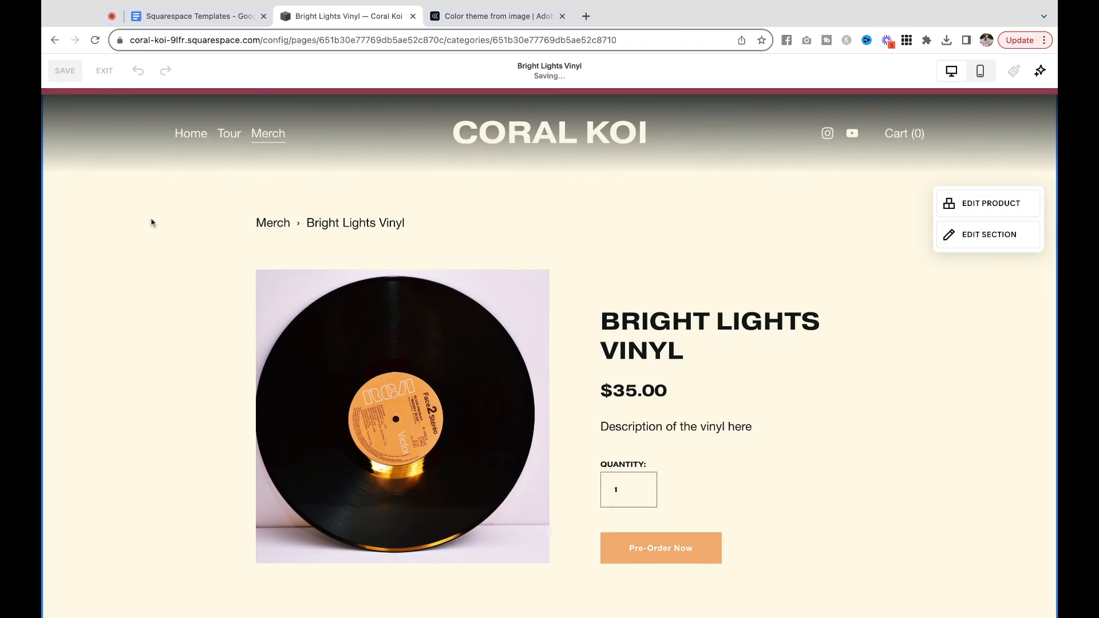
left_click(1029, 236)
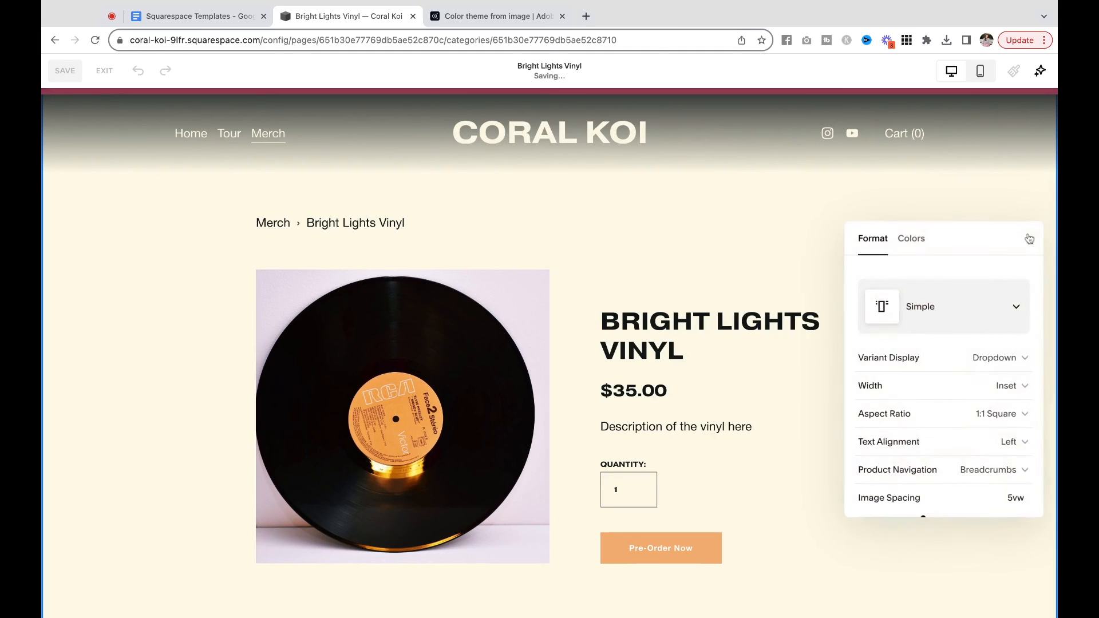
left_click(919, 240)
scroll(966, 437, "down", 2)
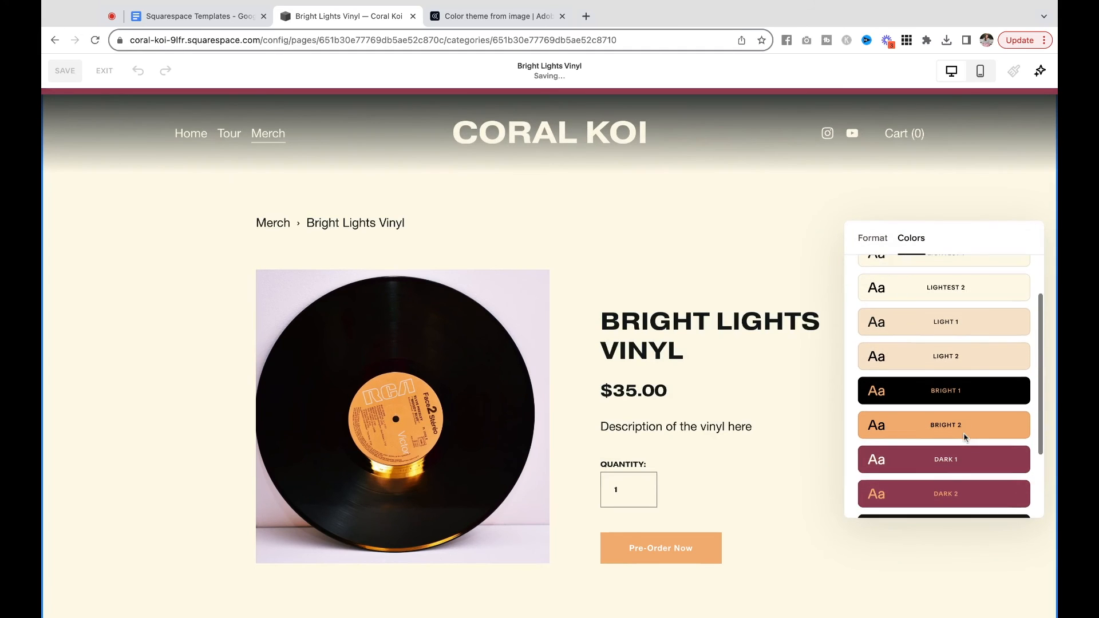
left_click(928, 461)
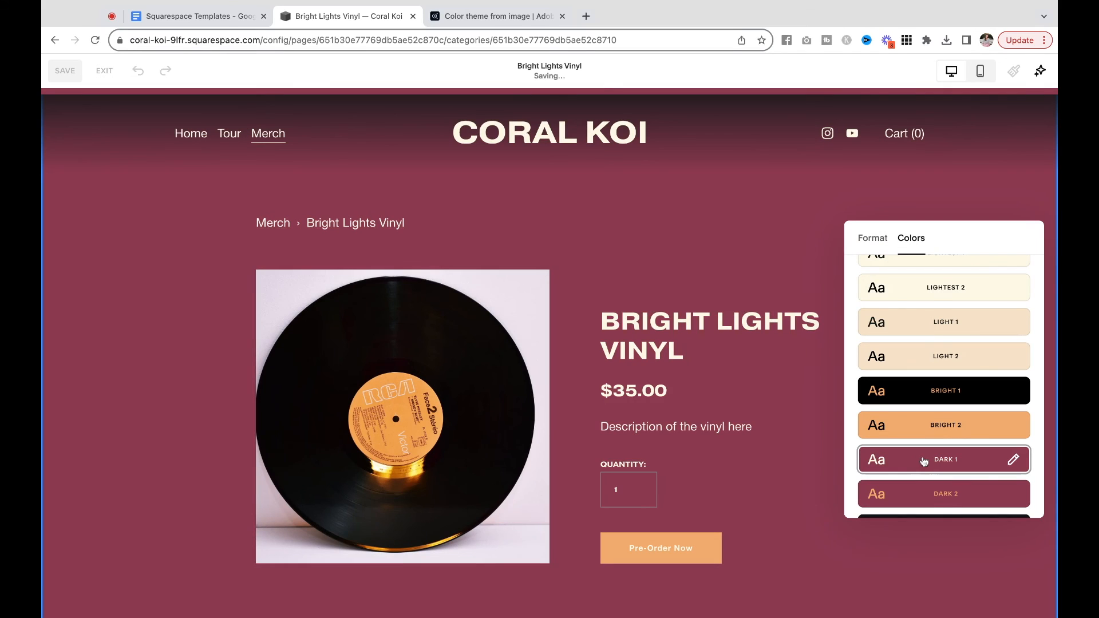
left_click(159, 435)
scroll(157, 432, "down", 5)
scroll(157, 432, "up", 5)
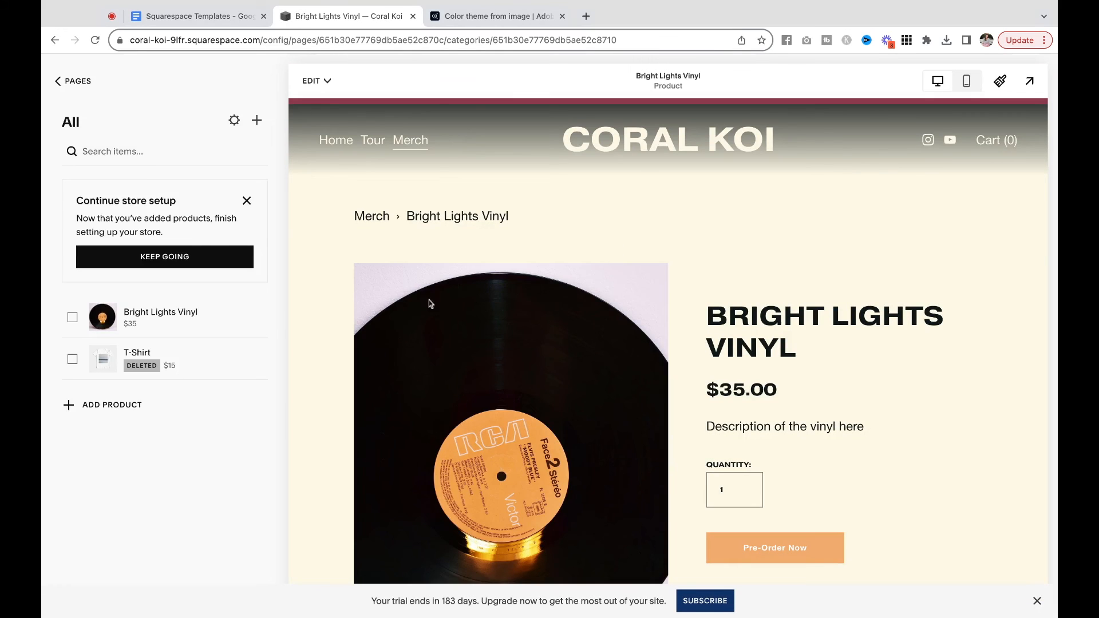
Step: Open the Home page from the site's page list and show it as a full-screen preview
left_click(74, 81)
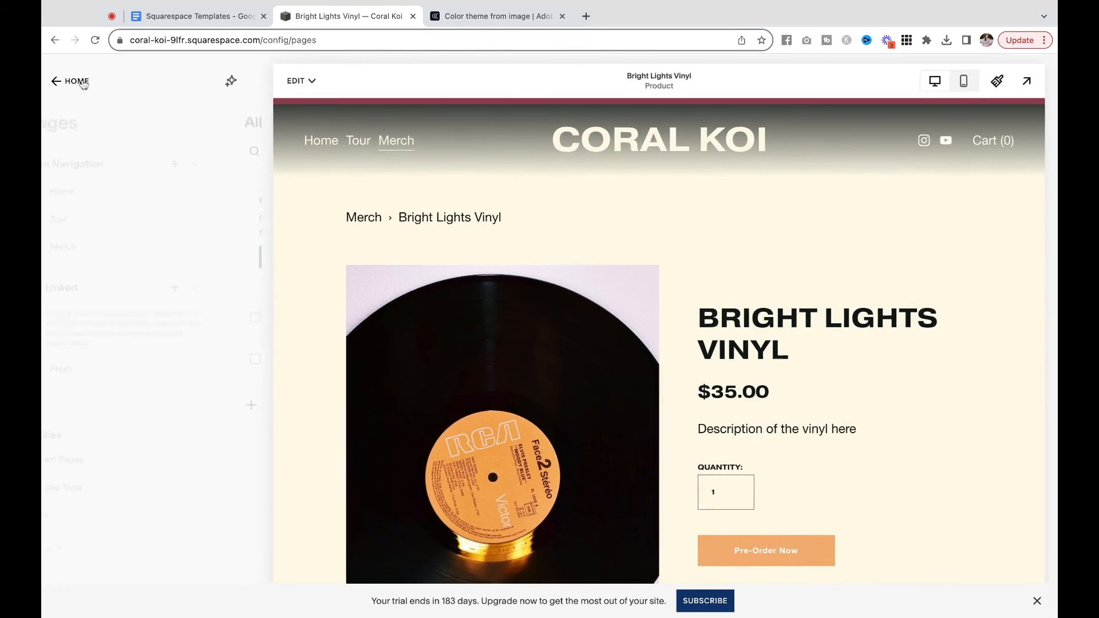
left_click(112, 198)
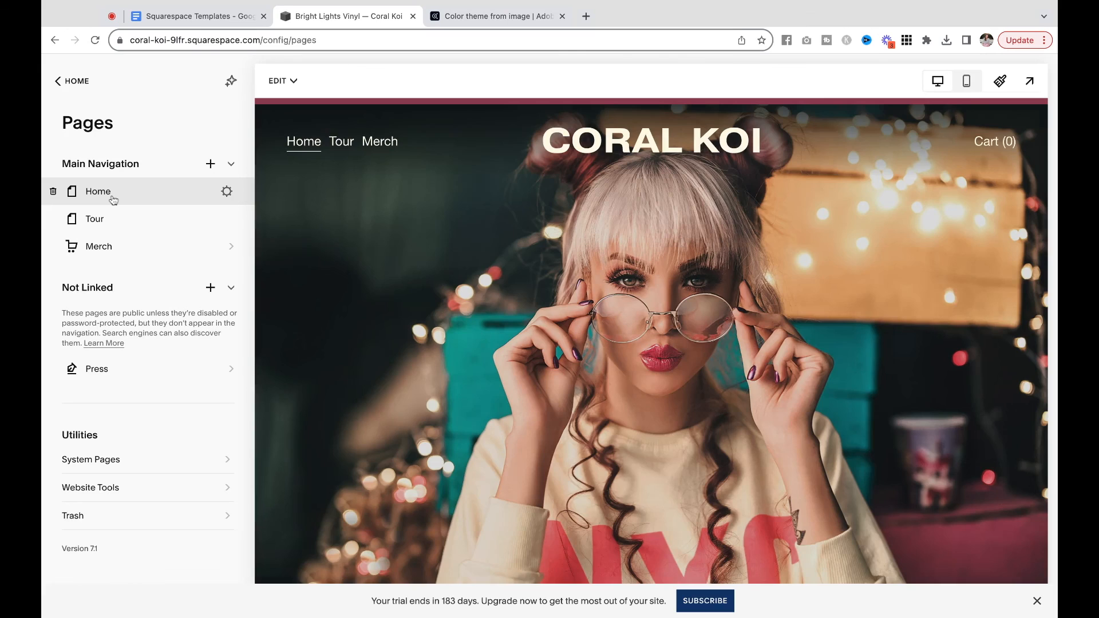
left_click(1029, 81)
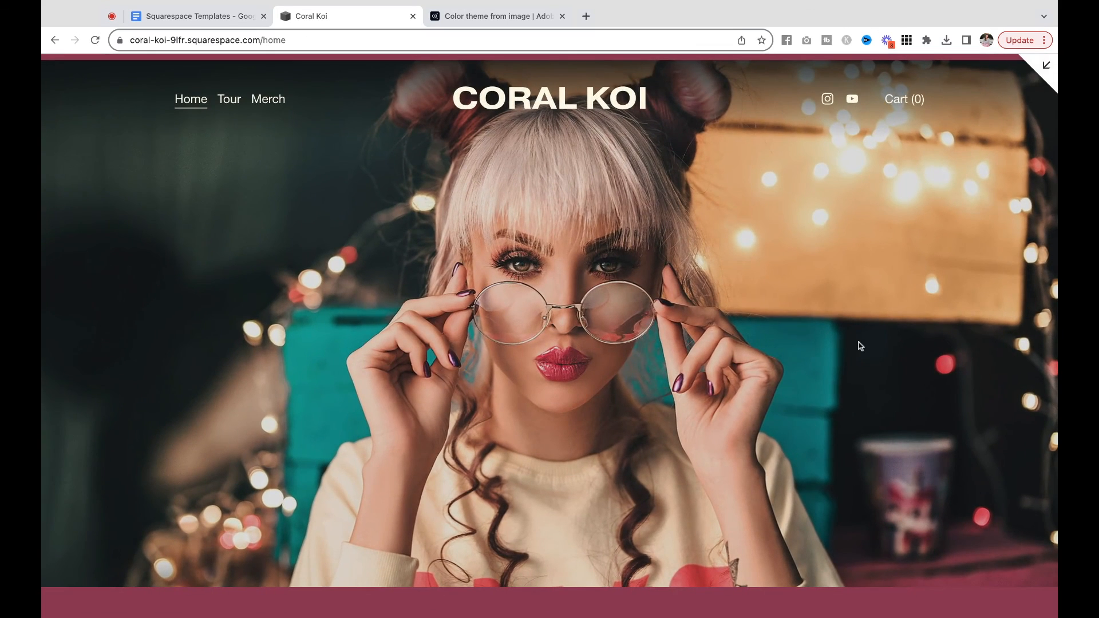
Step: Examine the Home page preview from the hero photo through the album, Upcoming Dates, Merch and Press sections to the footer
scroll(860, 345, "down", 1)
scroll(860, 346, "up", 1)
scroll(757, 249, "down", 10)
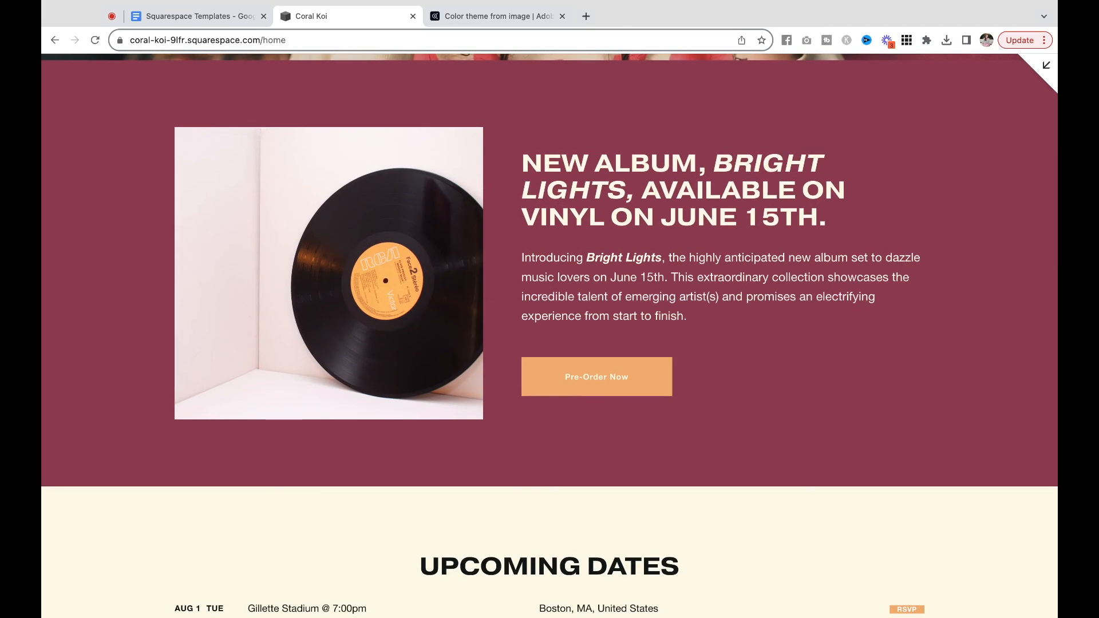
scroll(549, 332, "down", 2)
scroll(610, 255, "down", 3)
scroll(610, 255, "up", 2)
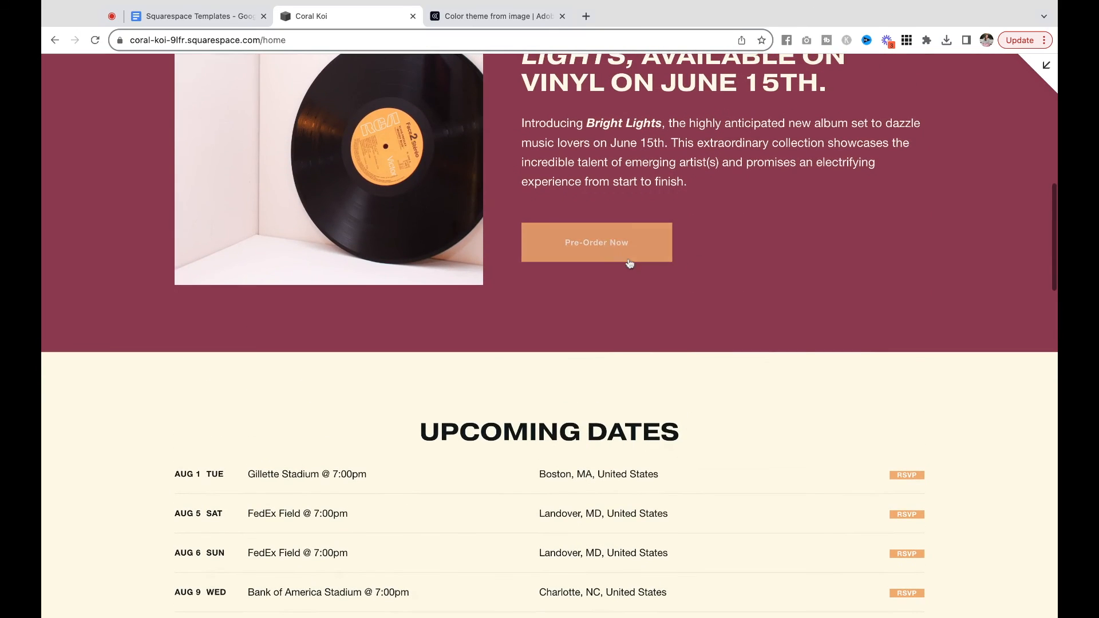
scroll(732, 260, "down", 5)
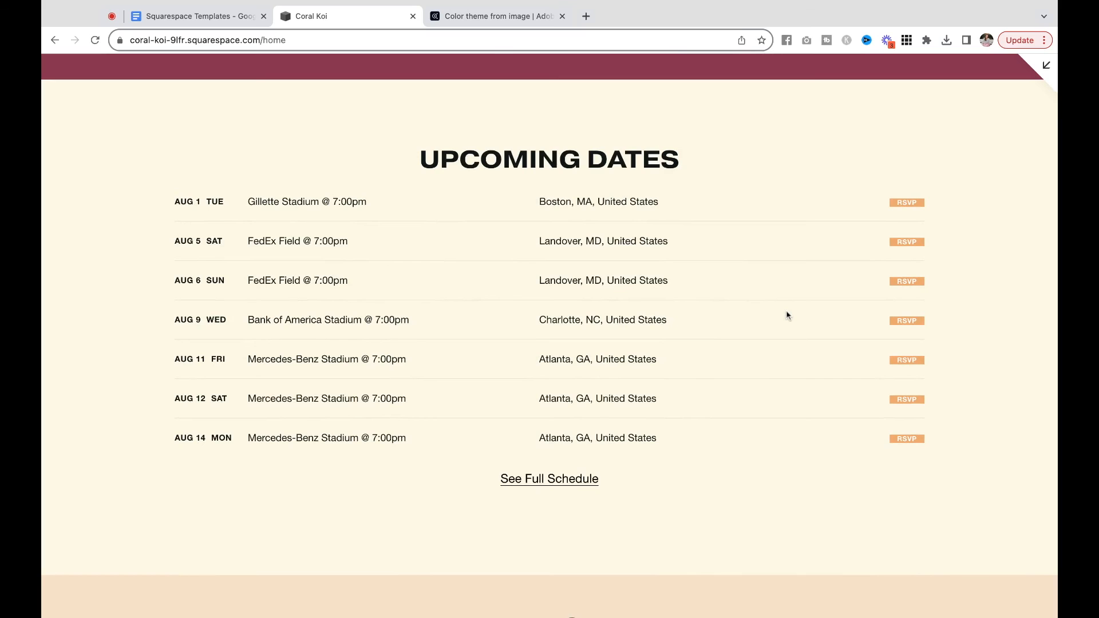
scroll(549, 335, "down", 10)
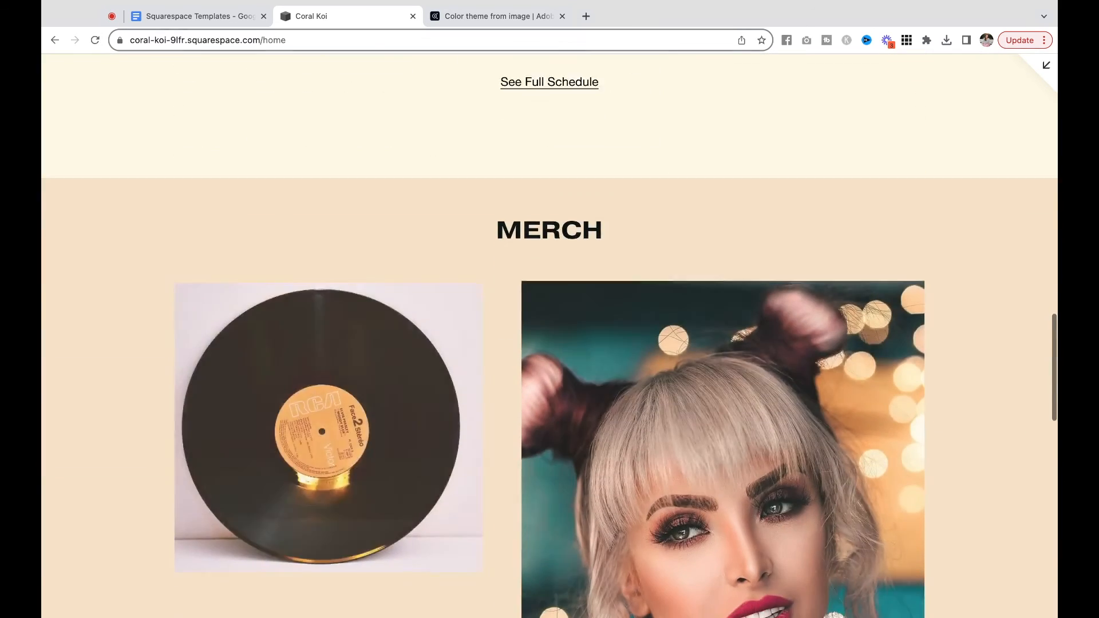
scroll(550, 335, "down", 10)
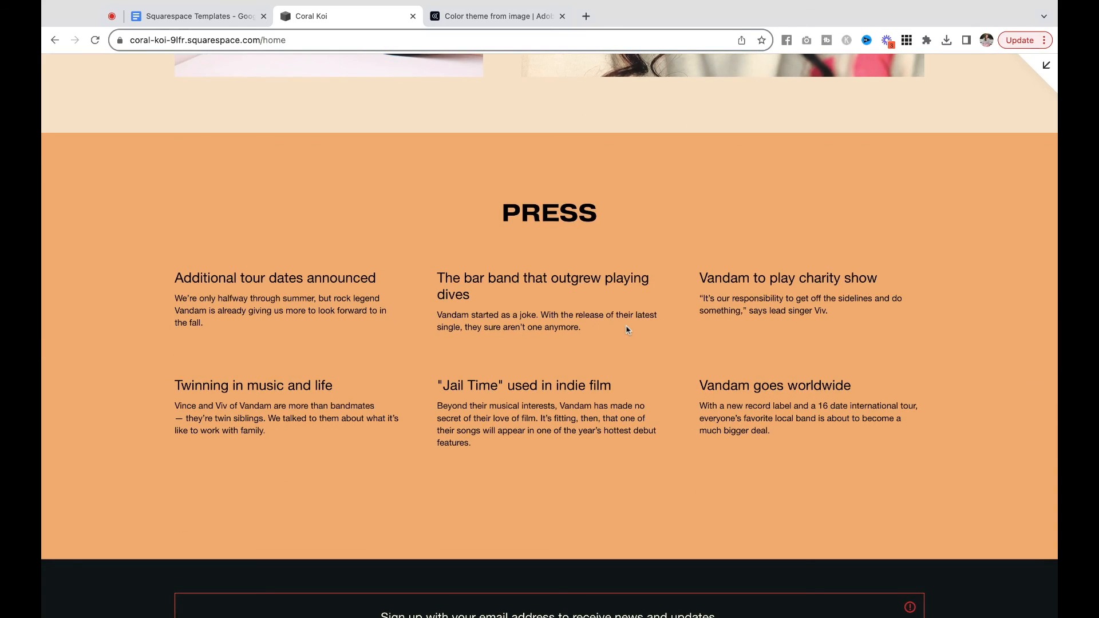
scroll(627, 331, "down", 3)
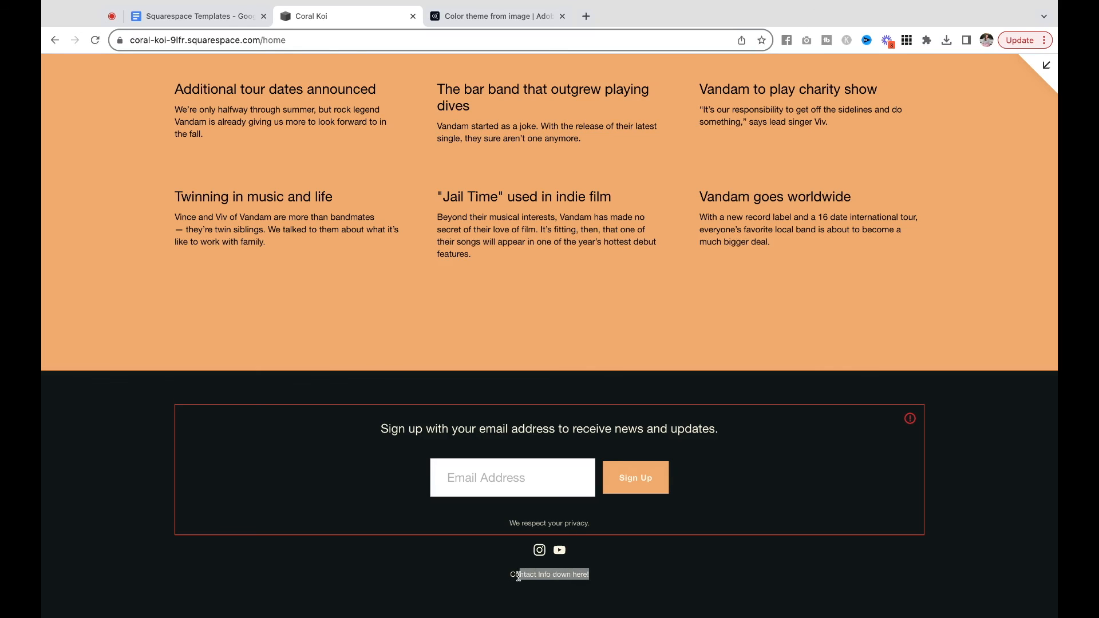
scroll(518, 576, "up", 15)
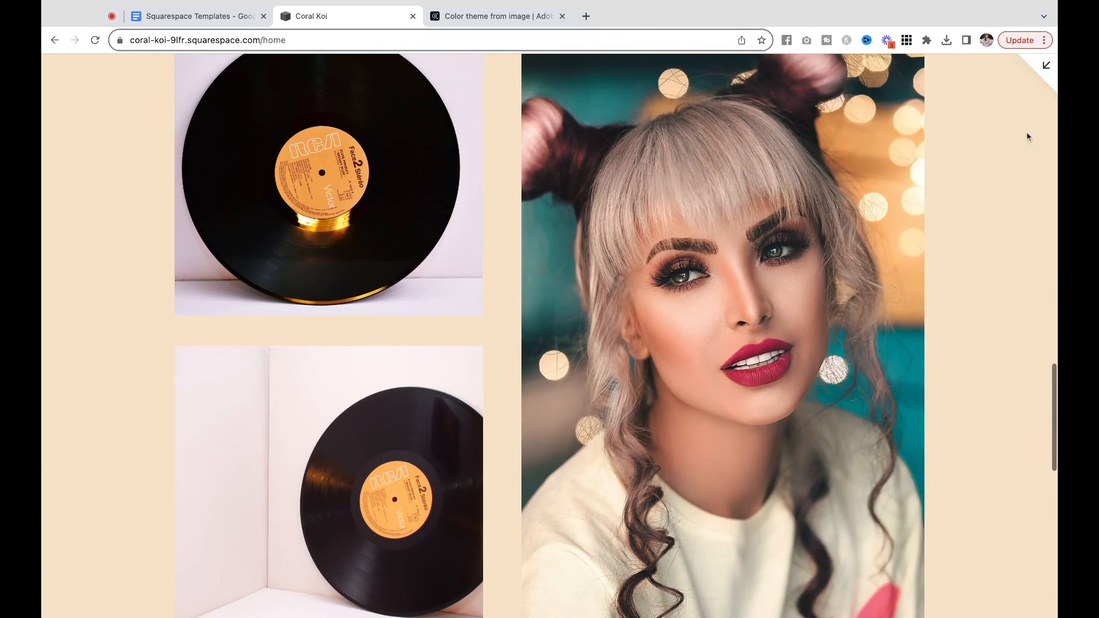
Step: Link the upper vinyl image in the Home page's Merch section to the /merch page, save the page and reload the site editor
left_click(1046, 64)
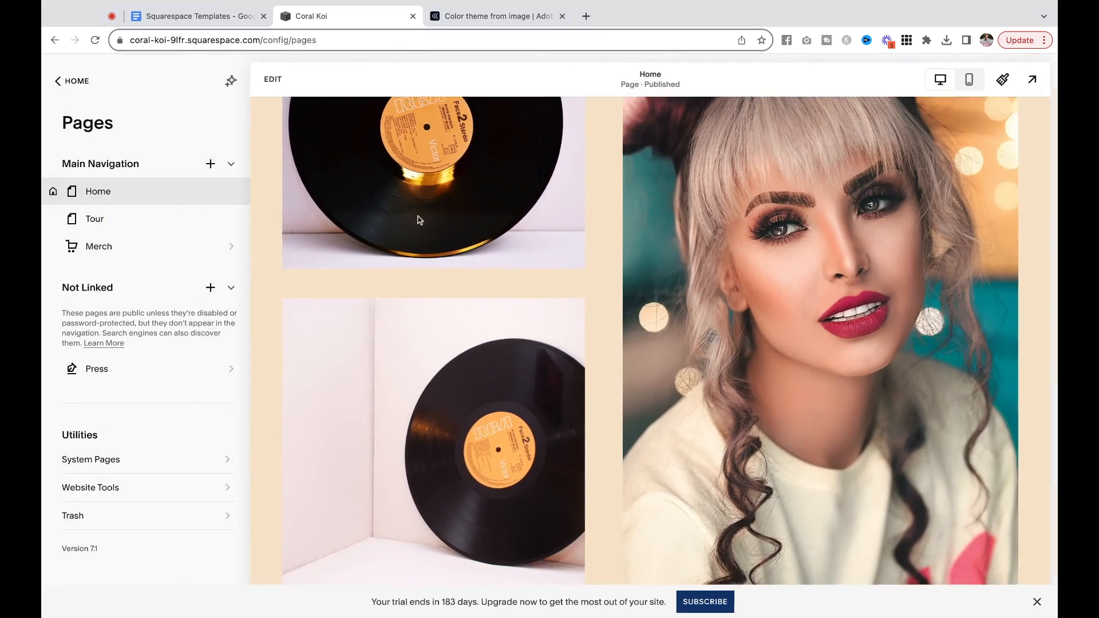
left_click(277, 80)
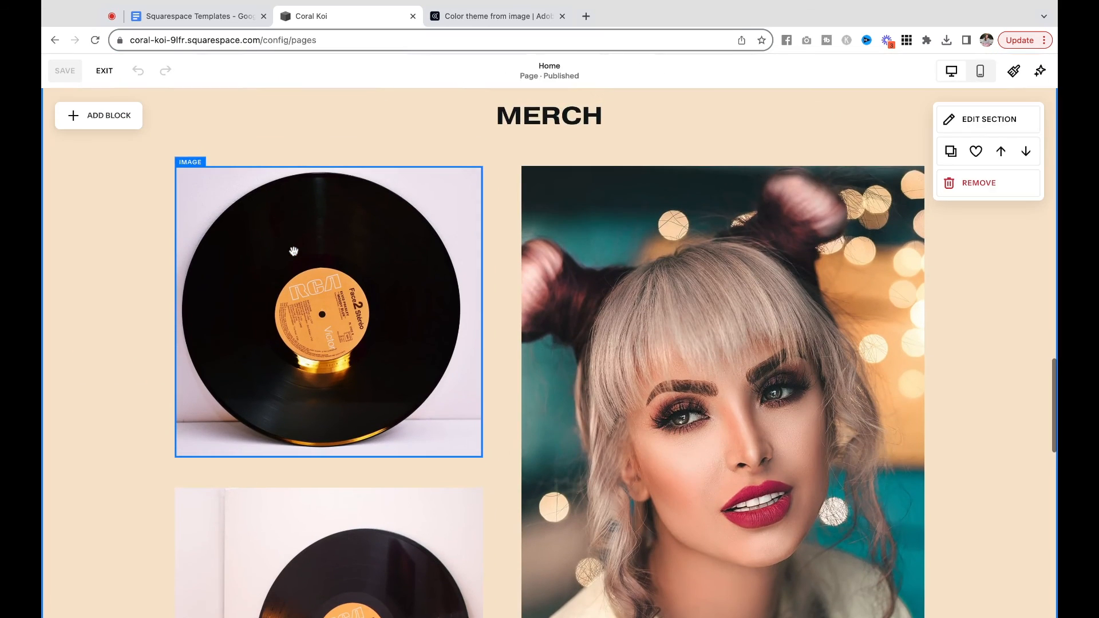
left_click(293, 251)
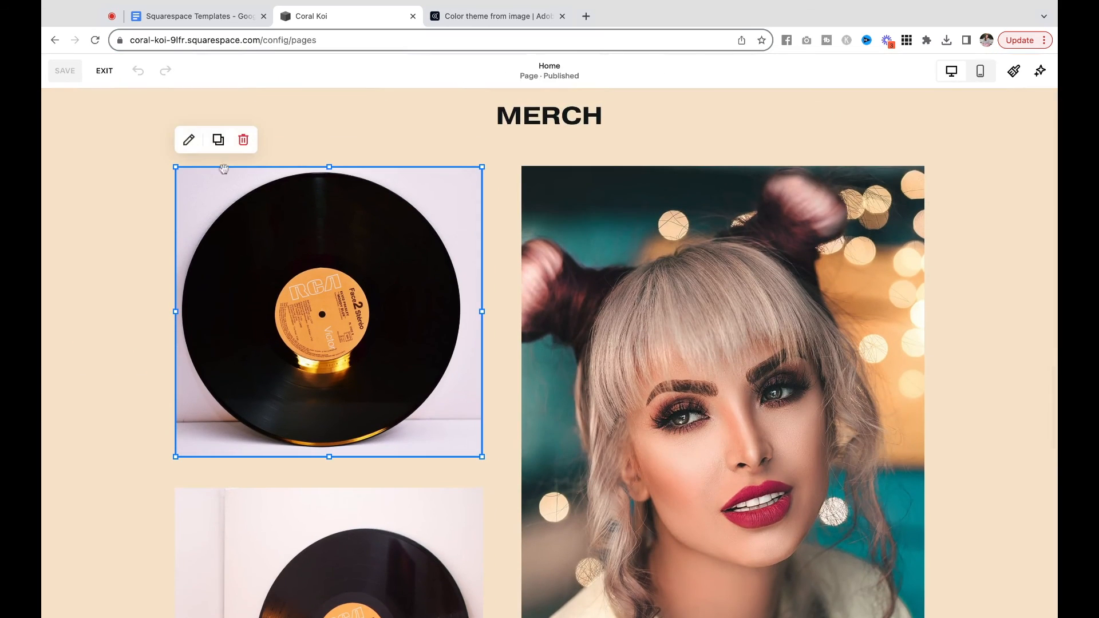
left_click(189, 139)
left_click(627, 385)
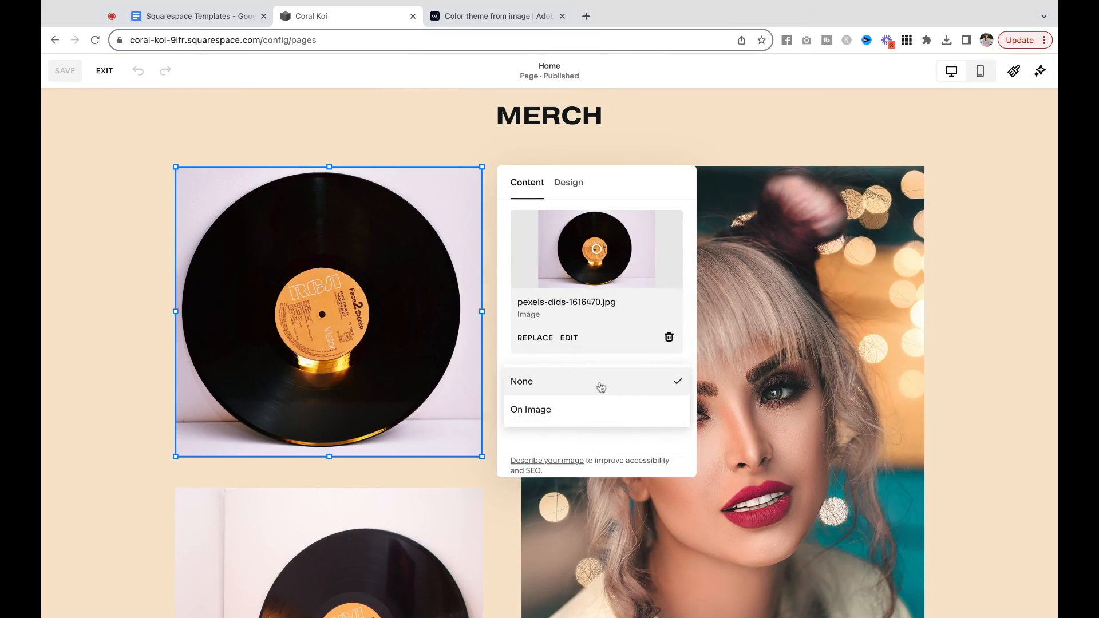
left_click(601, 407)
triple_click(629, 408)
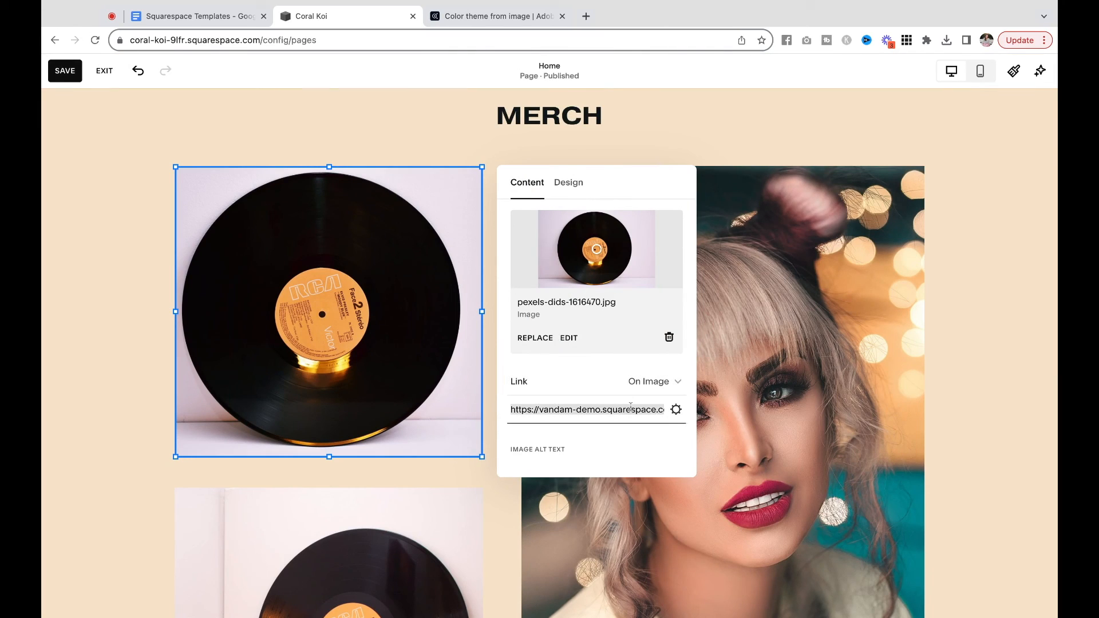
type("/")
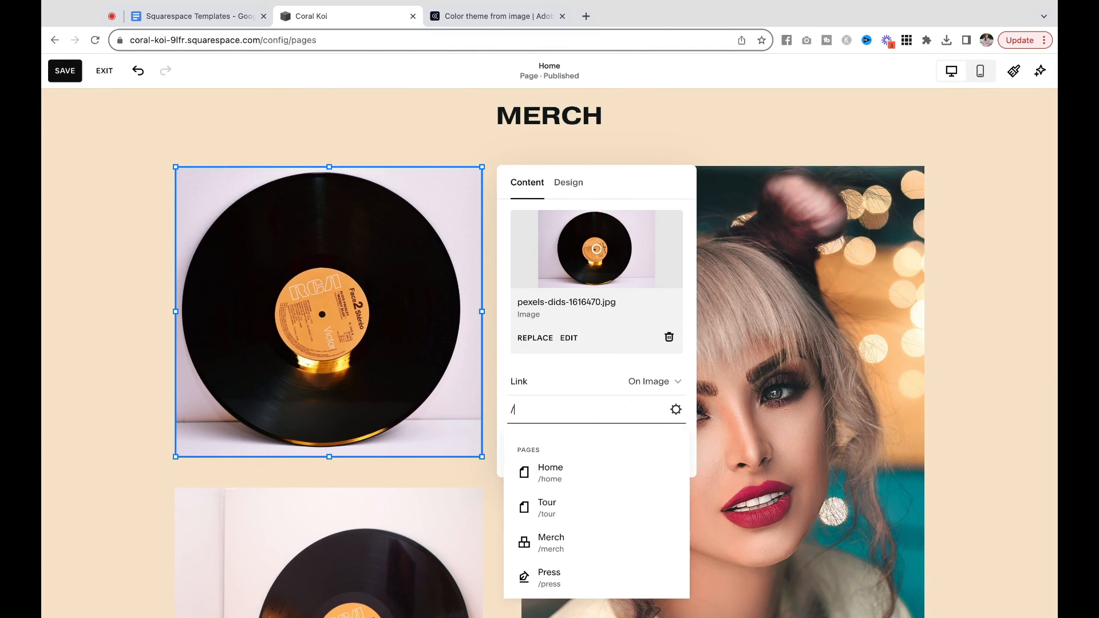
left_click(593, 546)
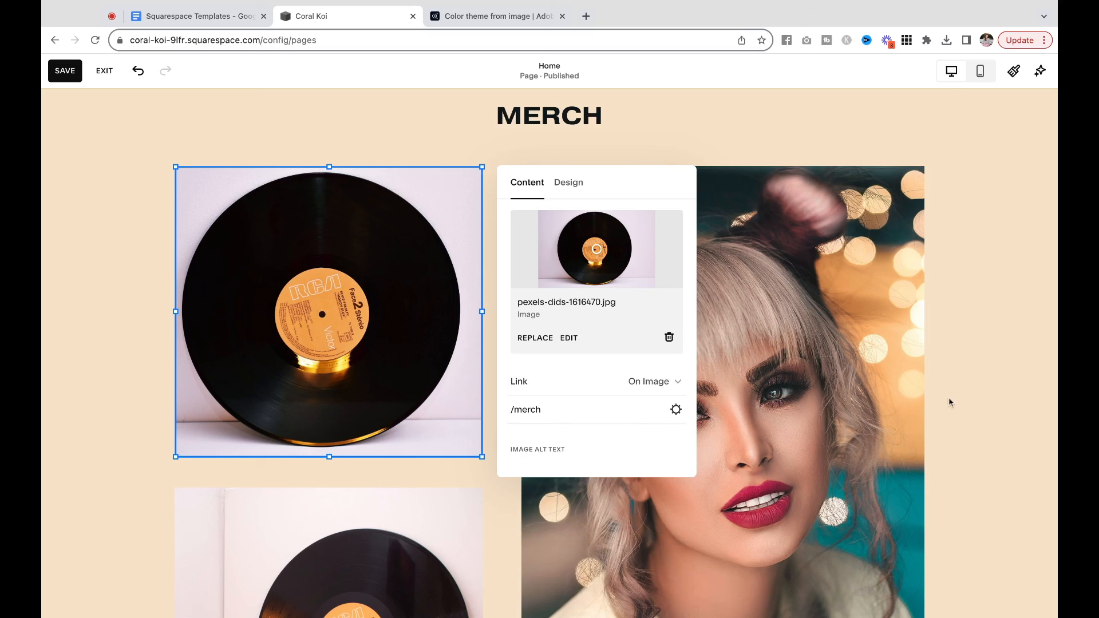
left_click(953, 429)
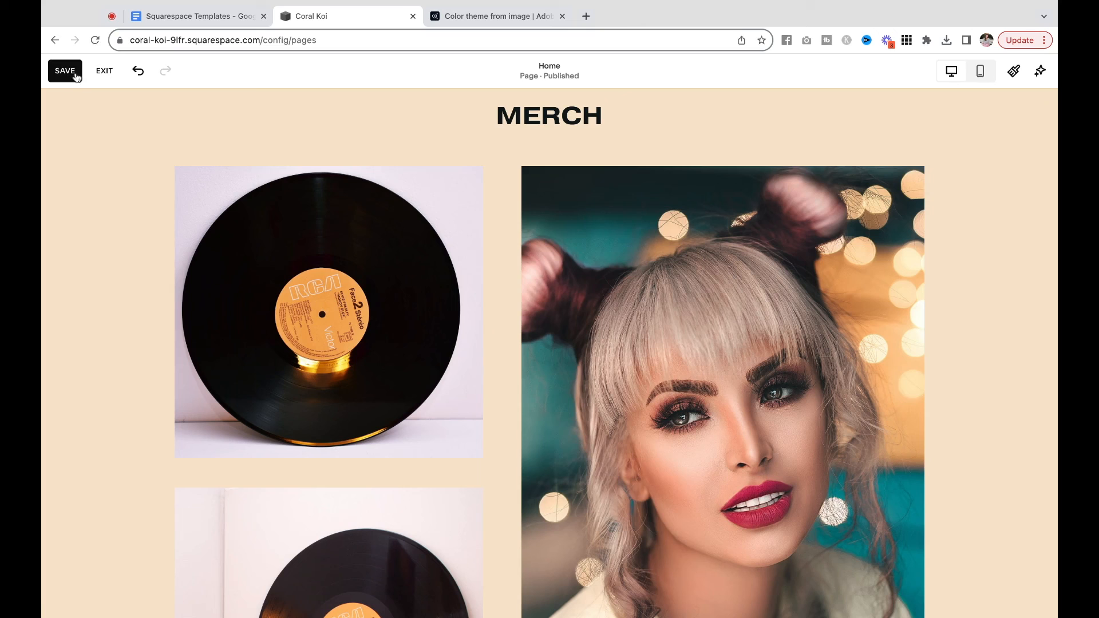
left_click(74, 74)
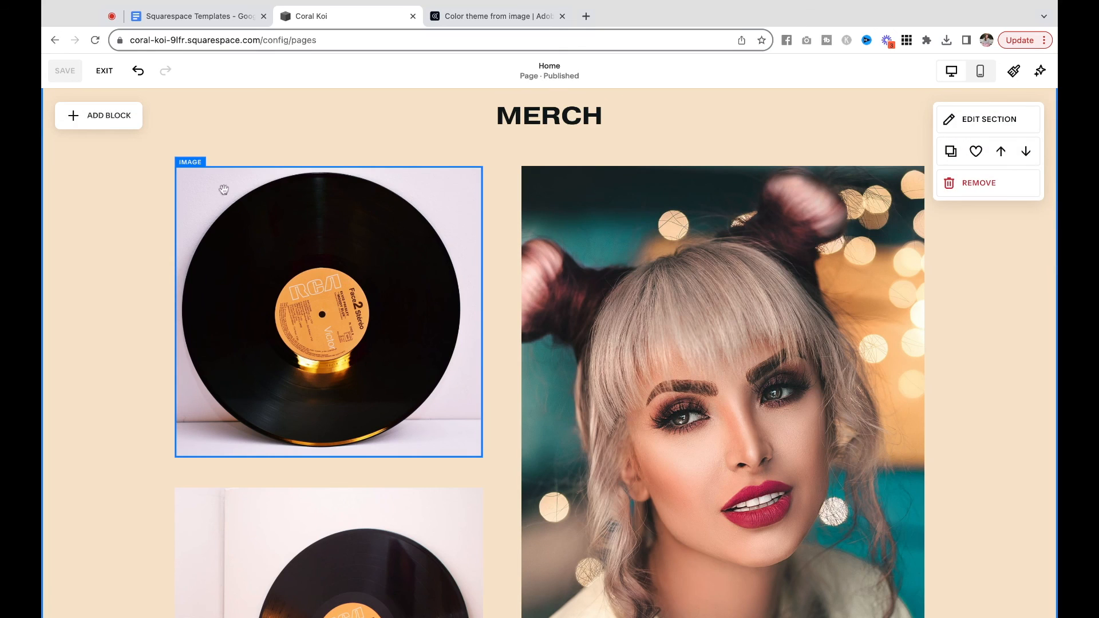
left_click(96, 41)
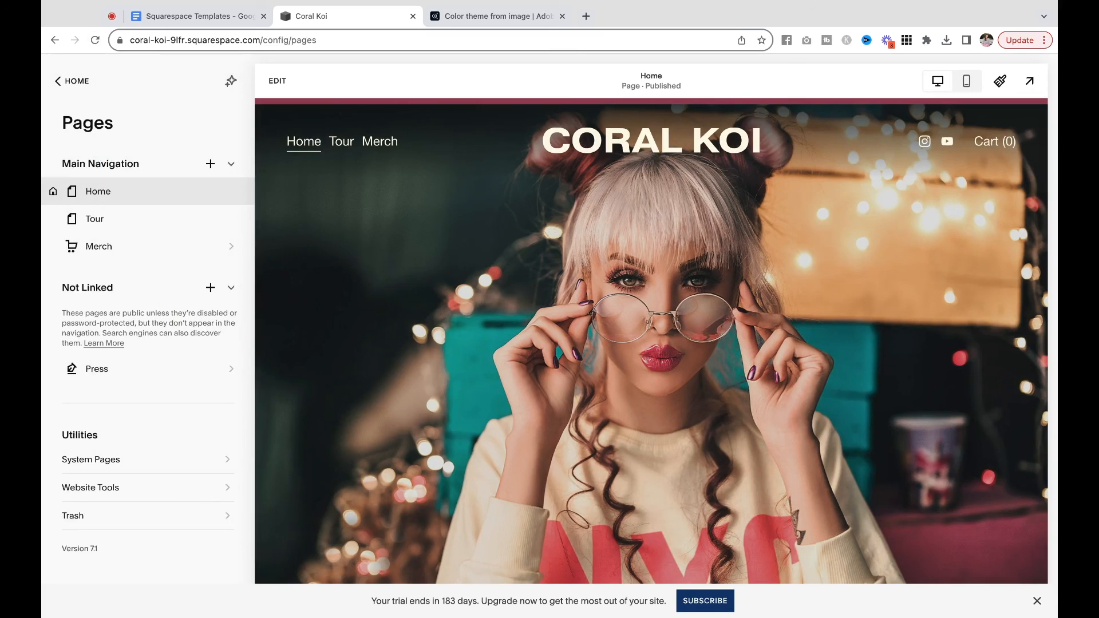
Step: Switch to the Squarespace Templates Google Doc and review its list of suggested additional content, from Bio to EPK
left_click(216, 23)
scroll(601, 431, "down", 2)
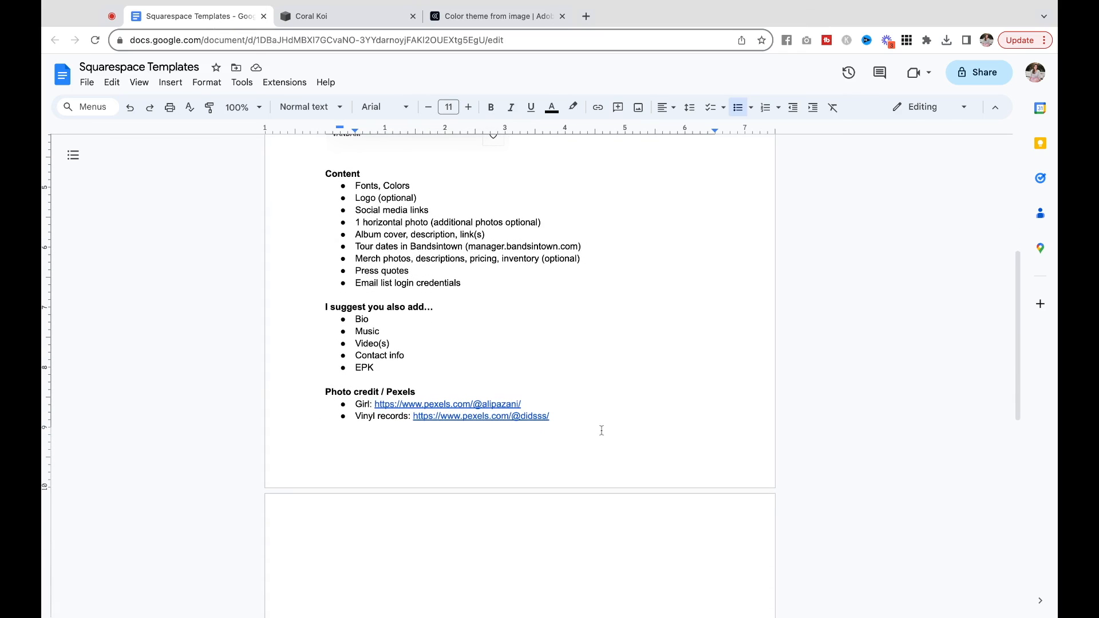
left_click(320, 307)
triple_click(320, 308)
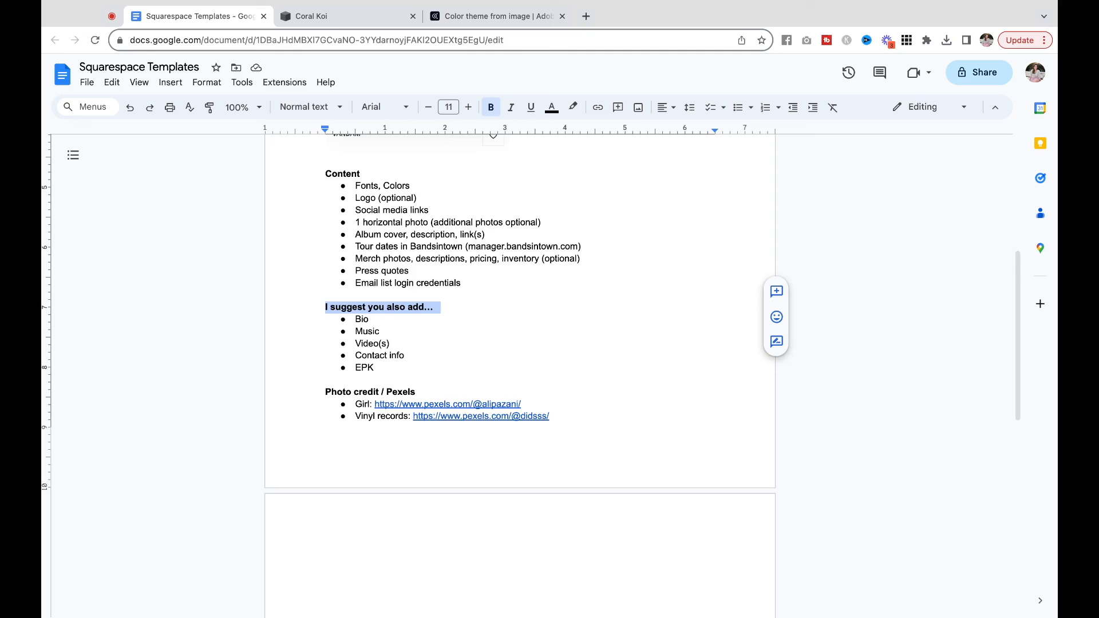
left_click_drag(408, 355, 339, 363)
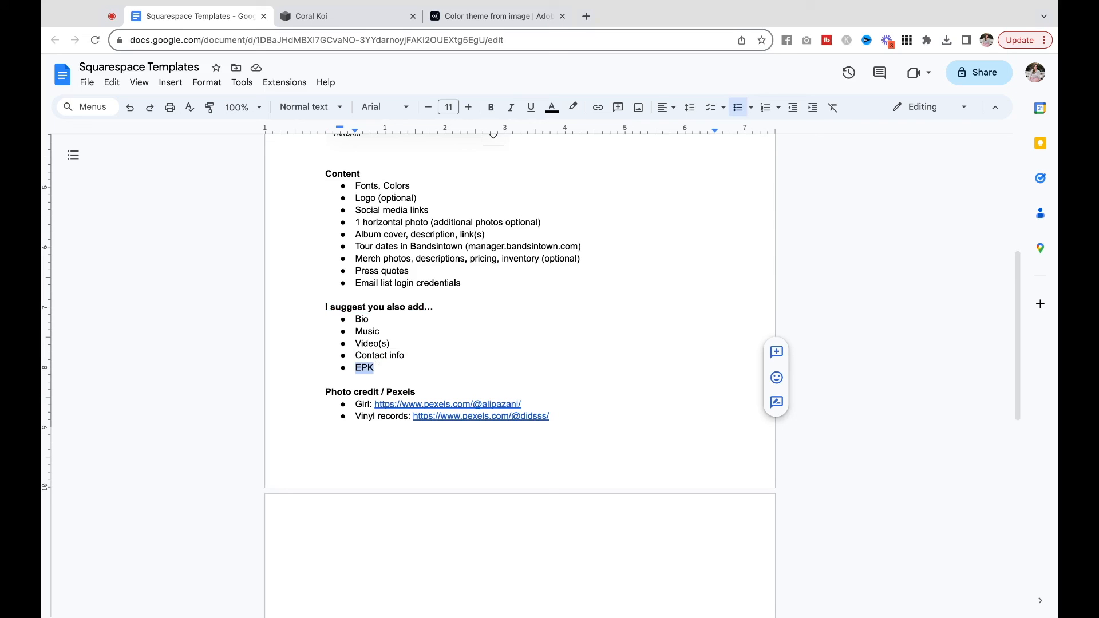
left_click(321, 22)
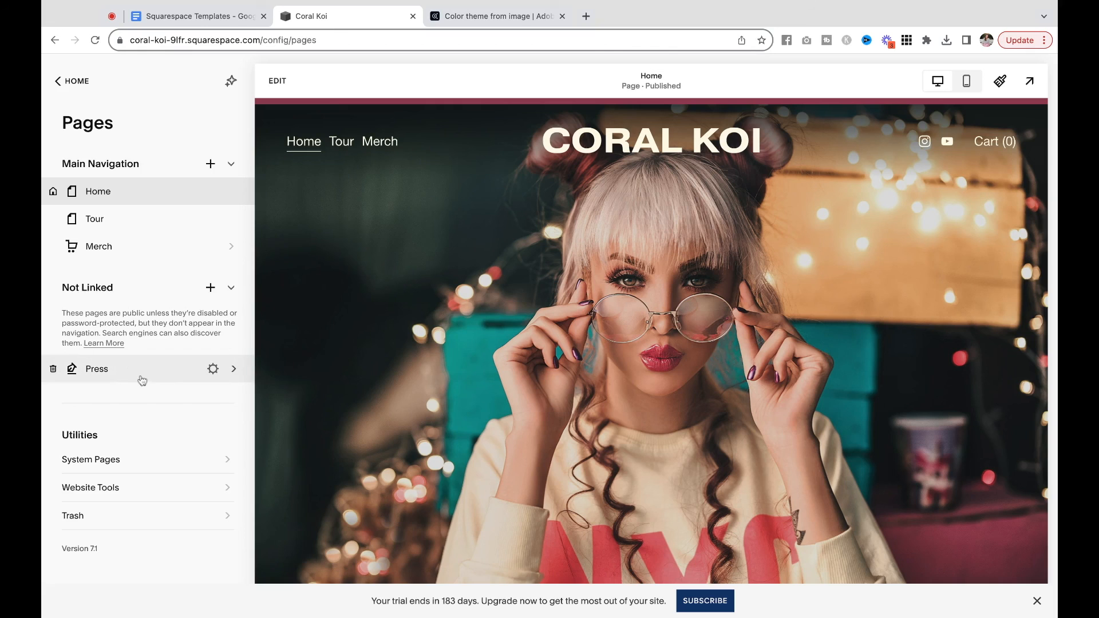
Step: Return to the Squarespace Templates Google Doc and review the Photo credit / Pexels section
left_click(194, 16)
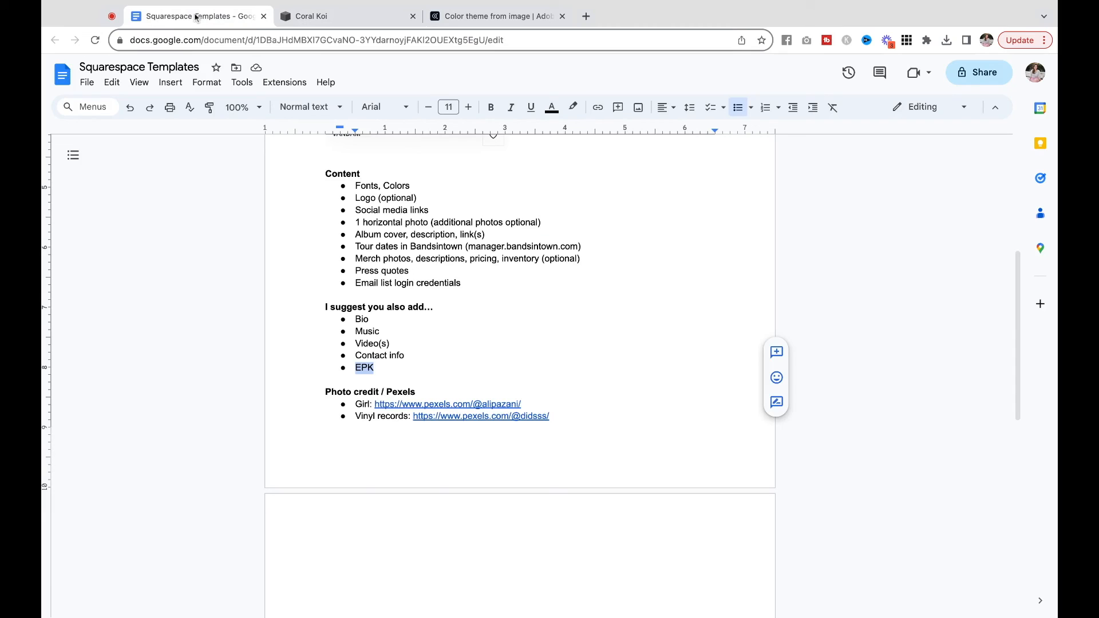
left_click(463, 368)
left_click_drag(570, 418, 325, 394)
left_click(326, 393)
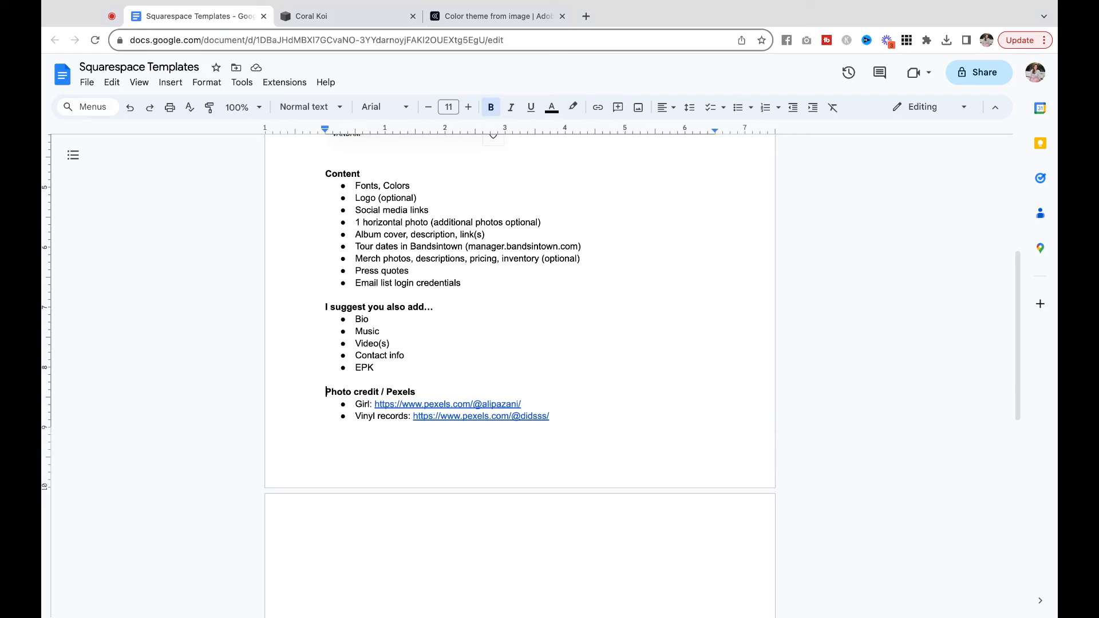
scroll(519, 309, "up", 5)
Step: Switch back to Squarespace and examine the Home page in full-screen preview from the hero photo down to the footer
left_click(313, 17)
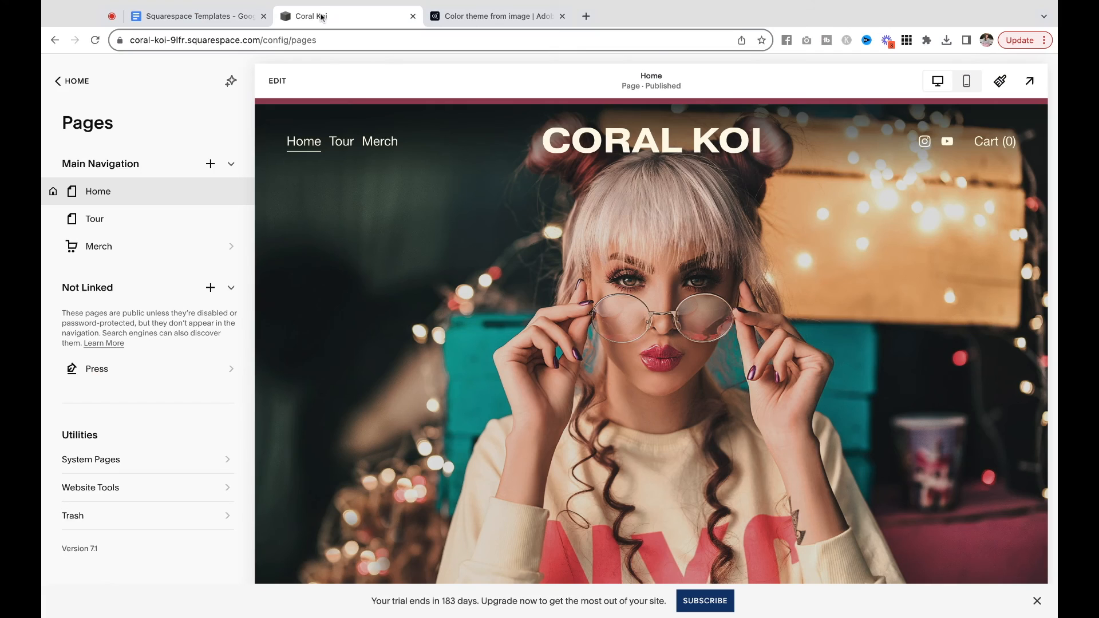
left_click(1030, 83)
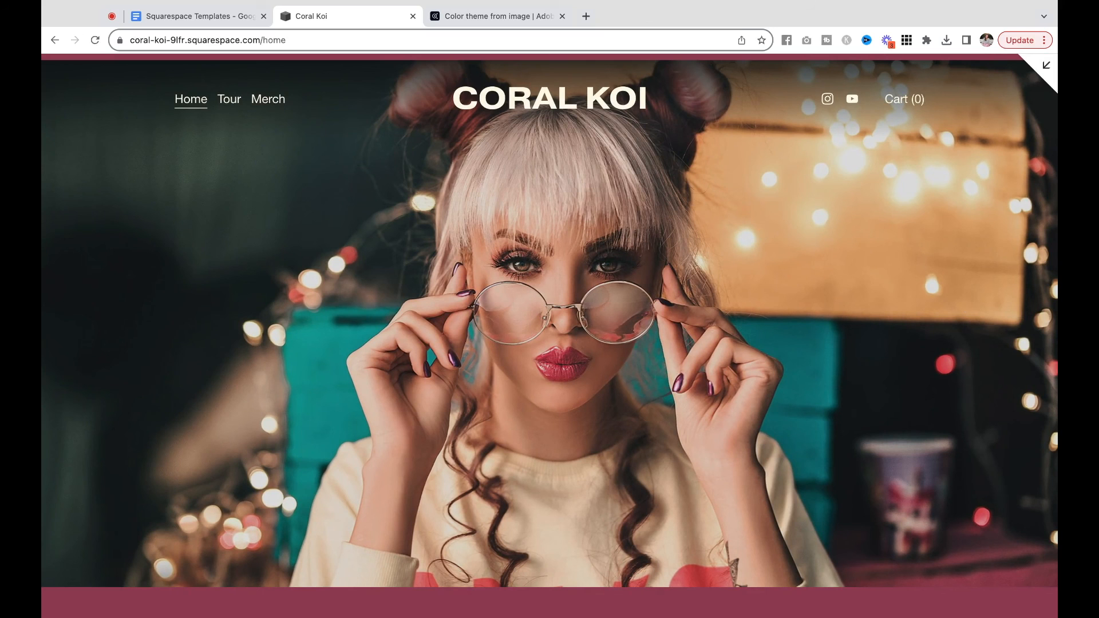
scroll(549, 320, "down", 5)
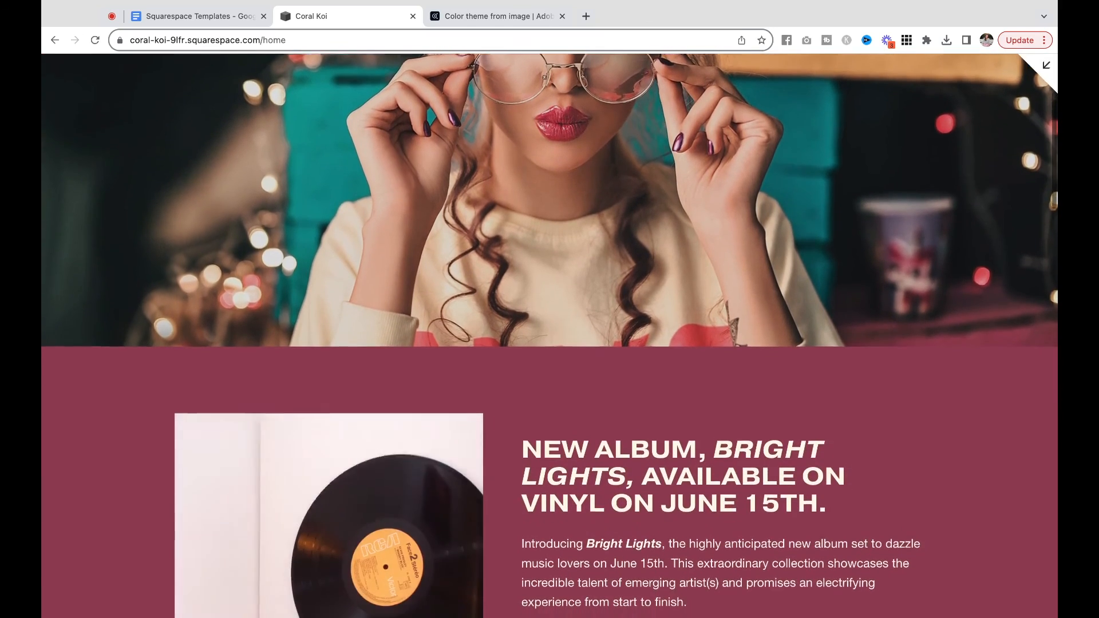
scroll(550, 336, "down", 20)
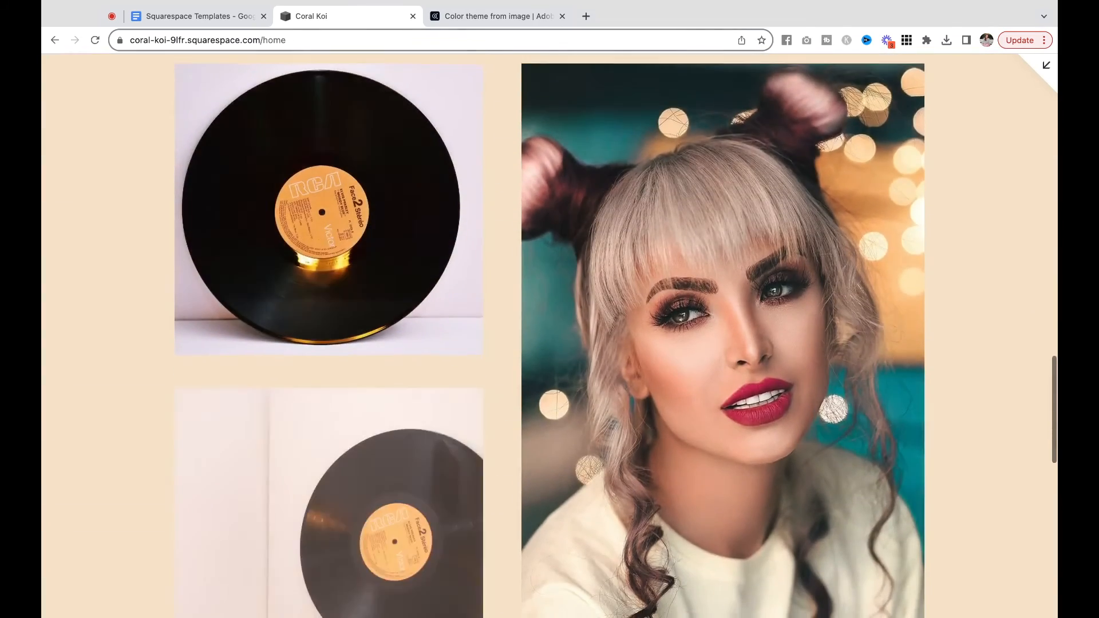
scroll(550, 336, "down", 10)
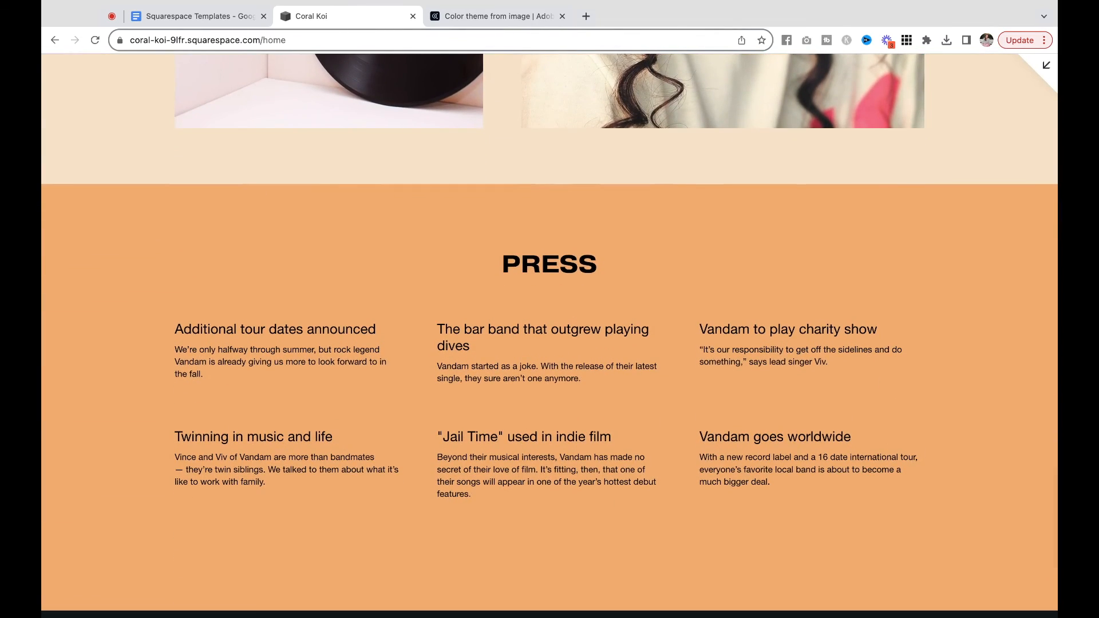
scroll(549, 336, "down", 5)
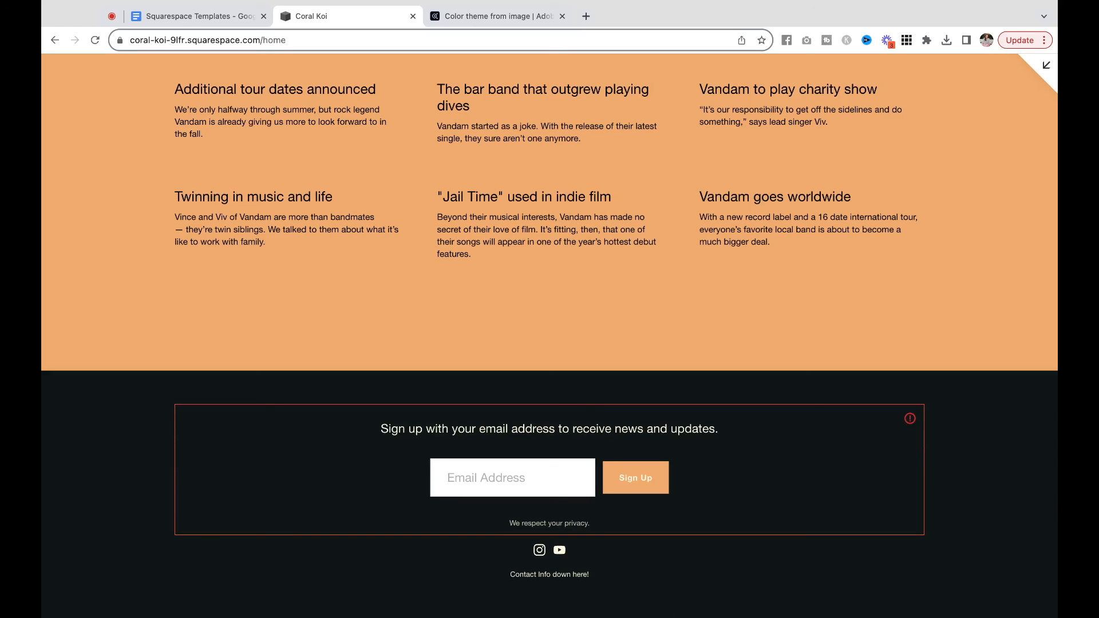
scroll(550, 336, "up", 20)
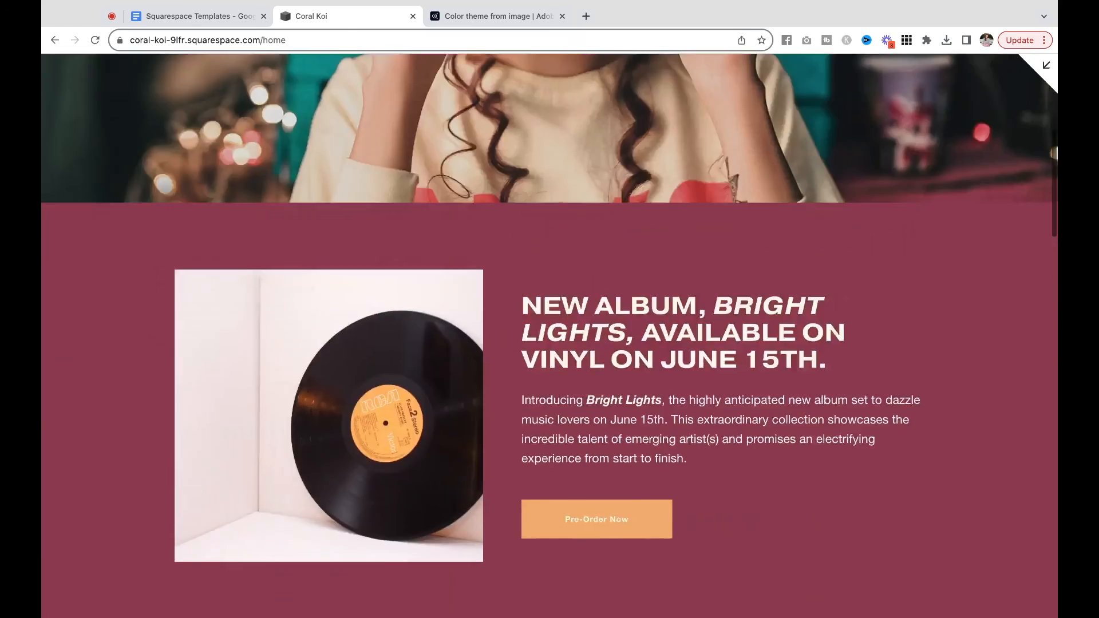